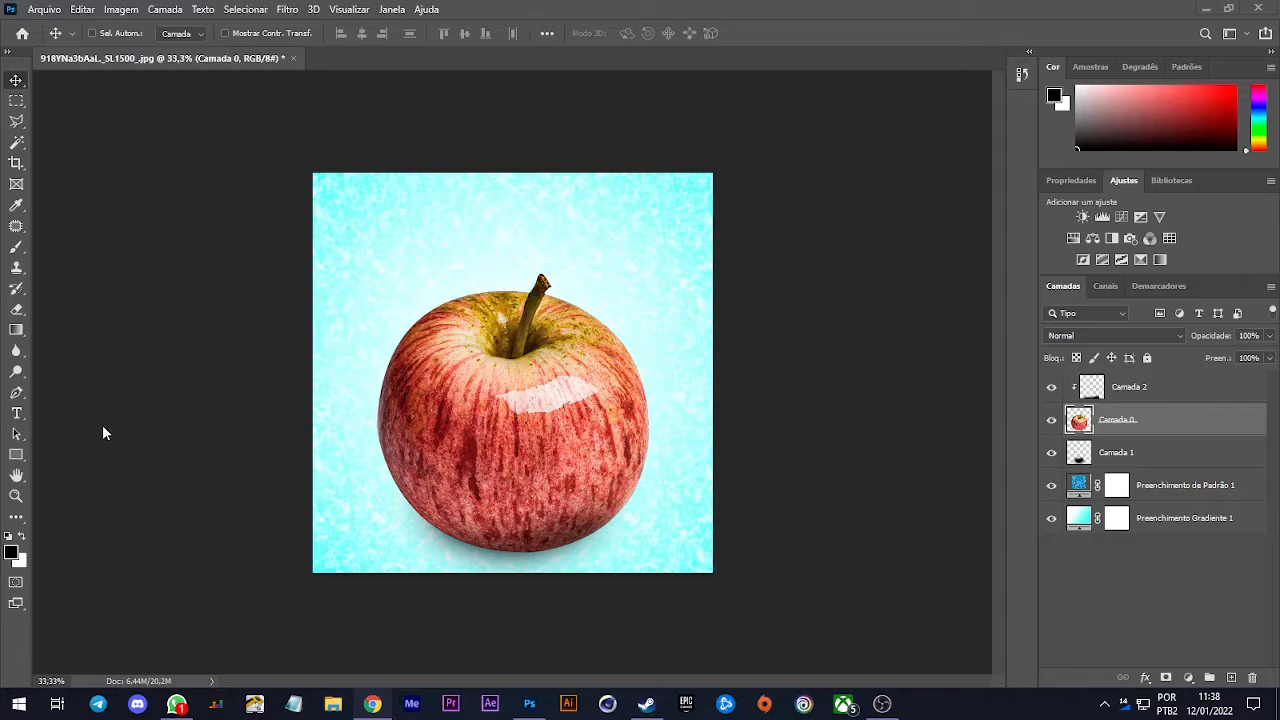
# Add a point text reading "Lorem Ipsum" in the image's upper-left area, using the Type tool
pyautogui.click(20, 412)
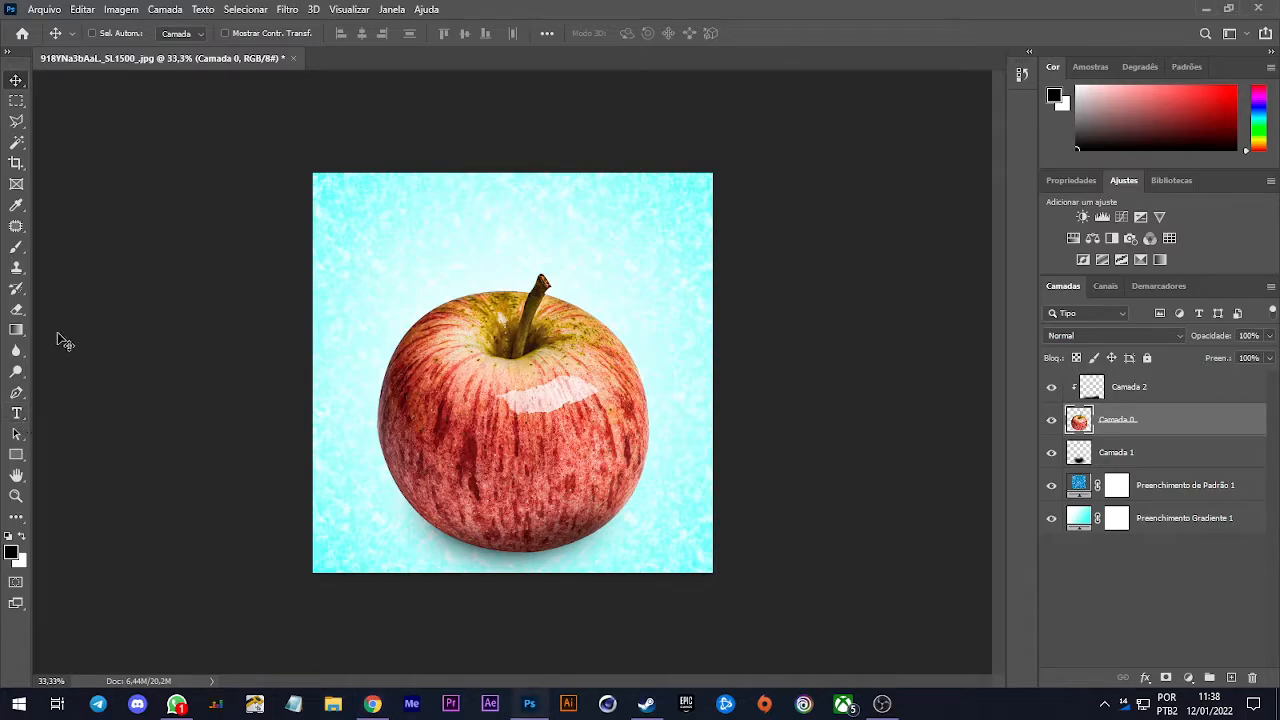
pyautogui.click(18, 416)
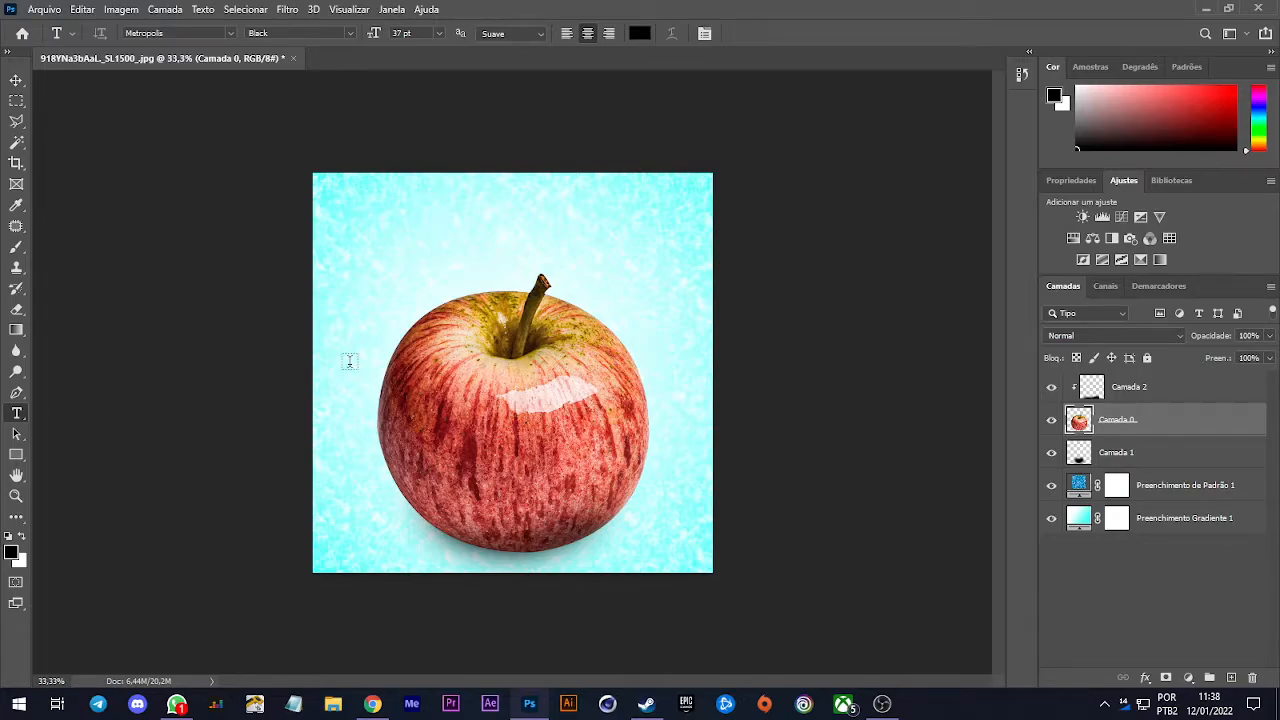
pyautogui.scroll(2, 329, 215)
pyautogui.scroll(1, 332, 214)
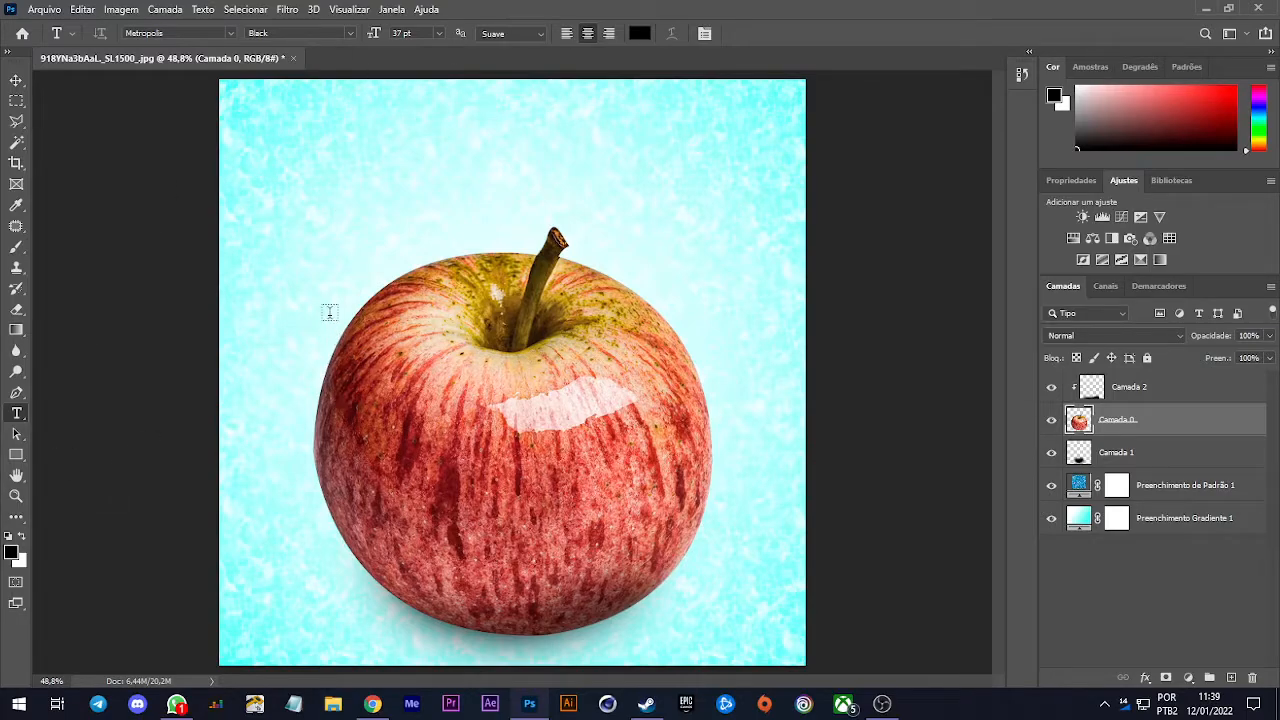
pyautogui.click(299, 161)
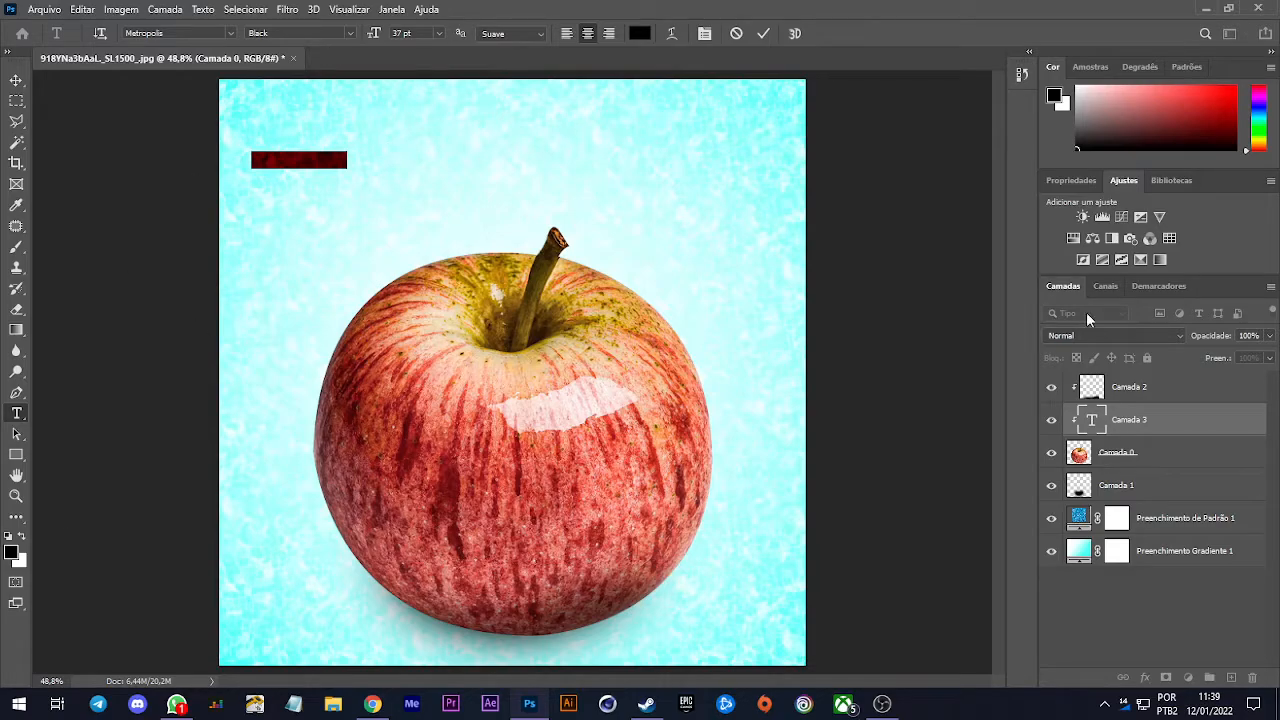
# Commit the text, place its layer at the top of the layer stack and release it from the clipping mask
pyautogui.click(1165, 428)
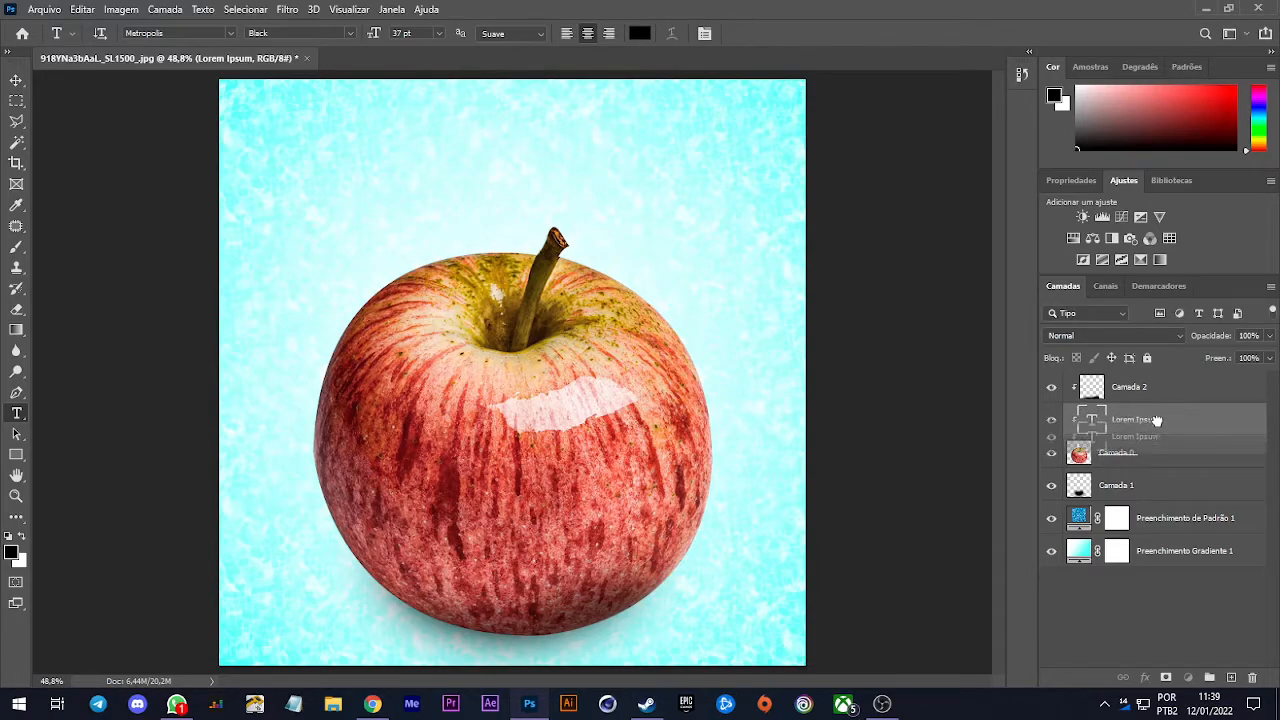
pyautogui.moveTo(1154, 417); pyautogui.dragTo(1138, 387)
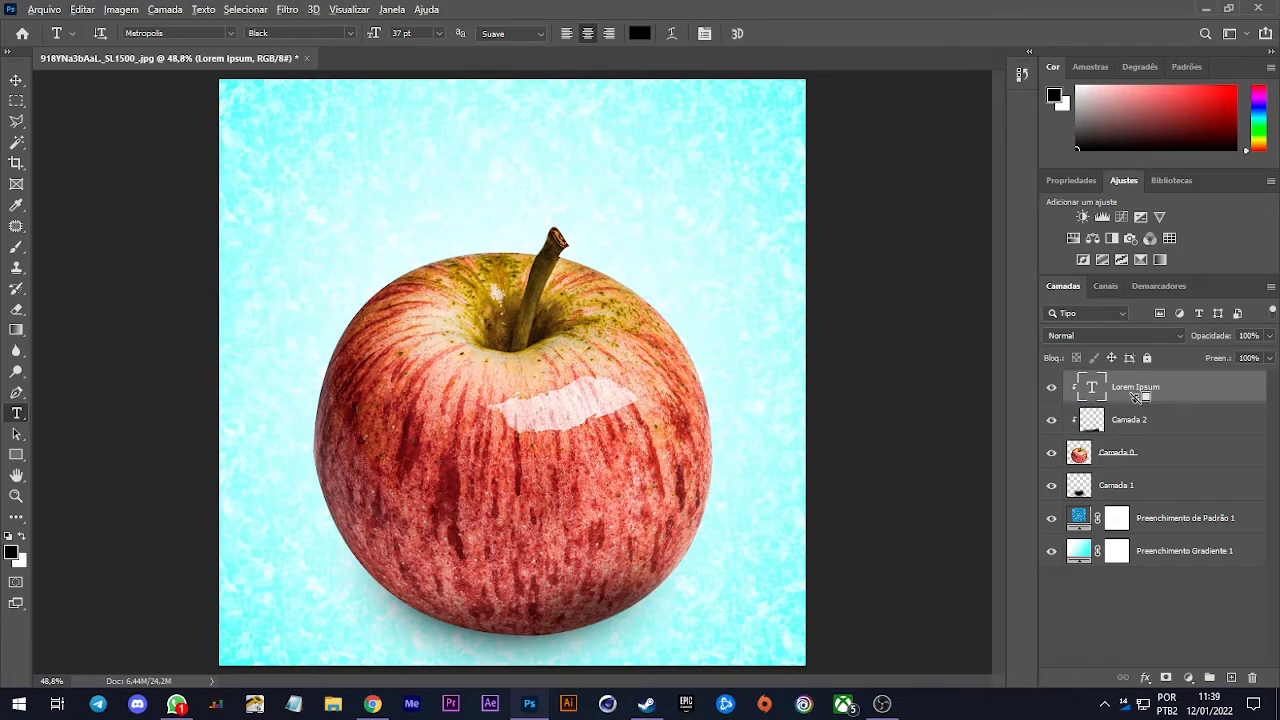
pyautogui.keyDown('alt'); pyautogui.click(1128, 398); pyautogui.keyUp('alt')
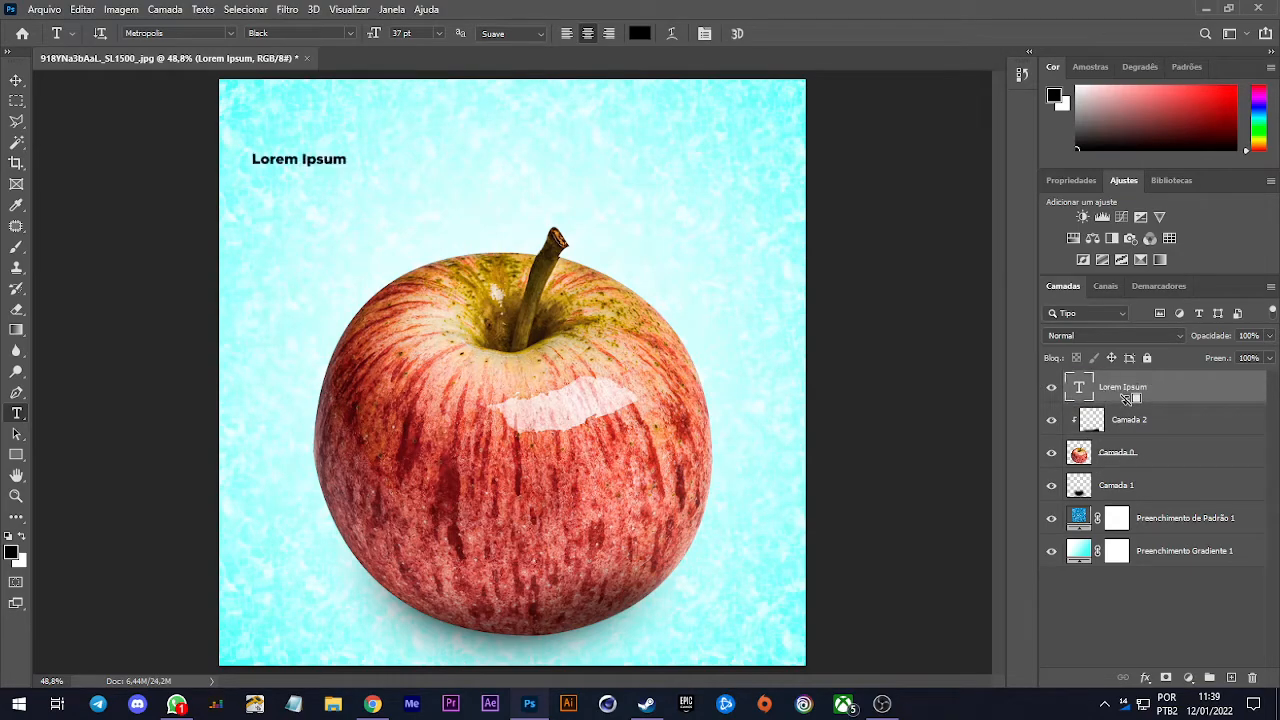
# Move the "Lorem Ipsum" text to the horizontal centre of the image, above the apple's stem
pyautogui.click(15, 80)
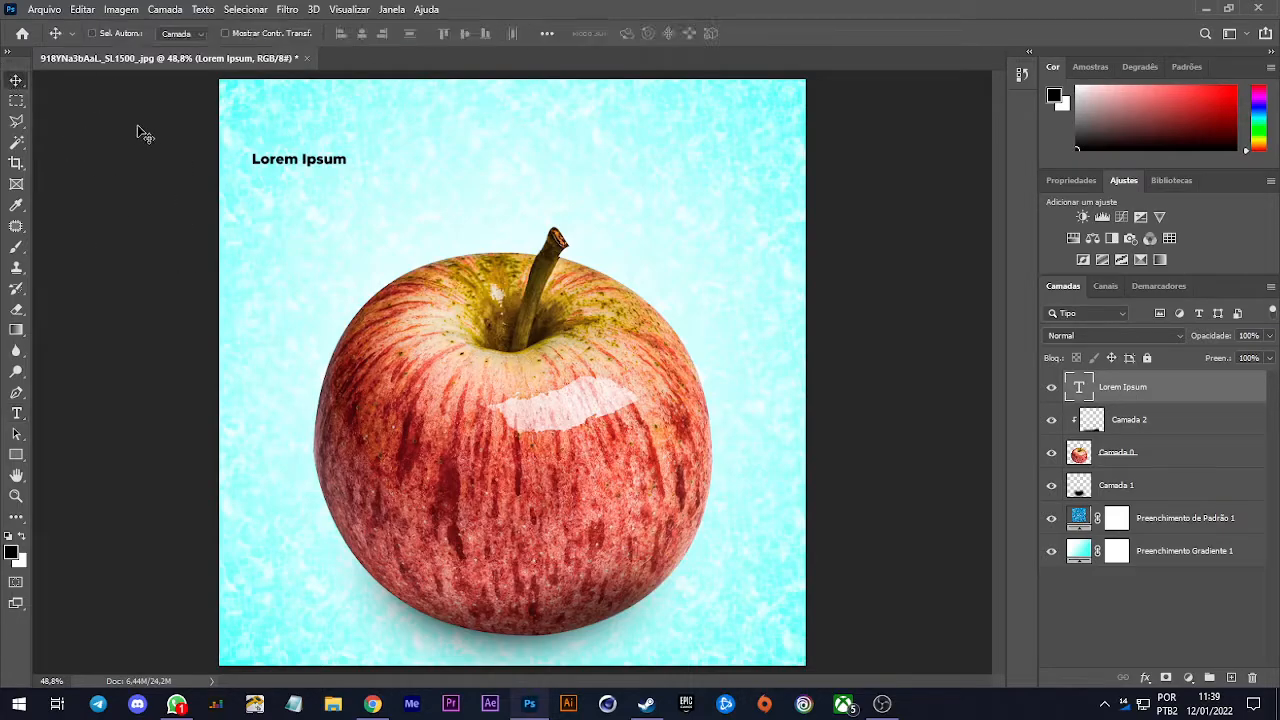
pyautogui.moveTo(294, 160); pyautogui.dragTo(507, 168)
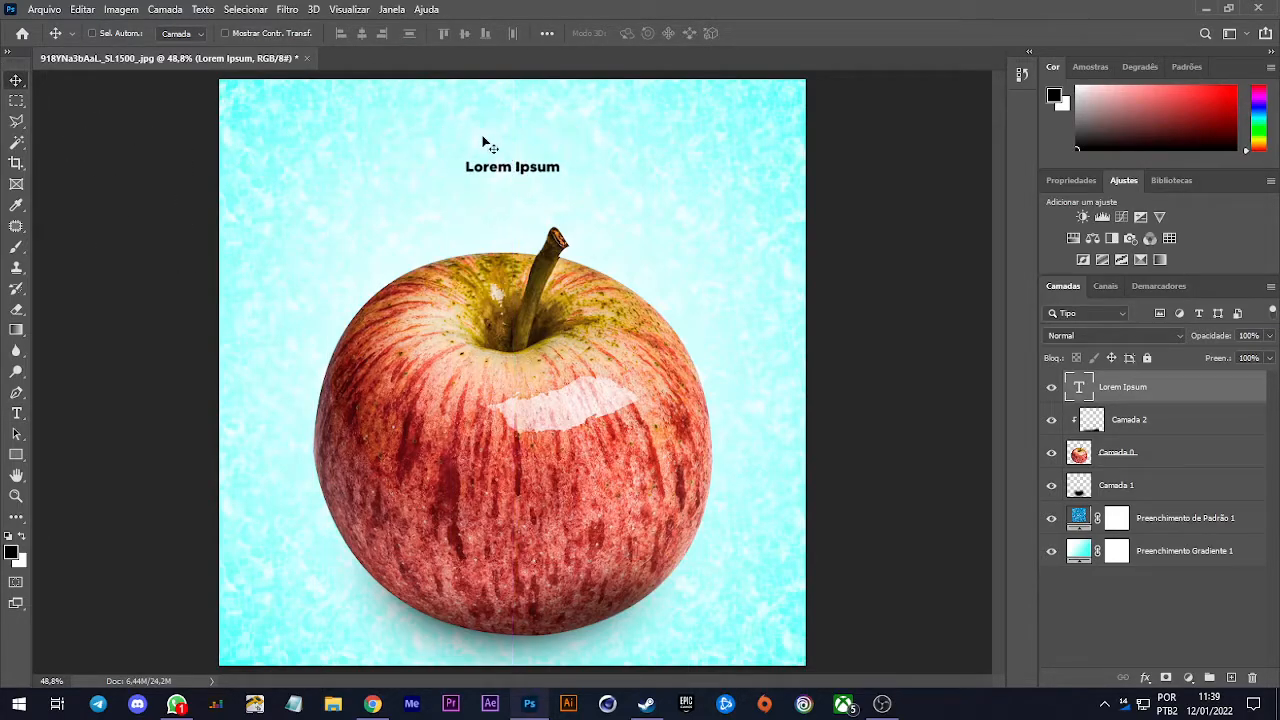
pyautogui.press('t')
pyautogui.click(445, 115)
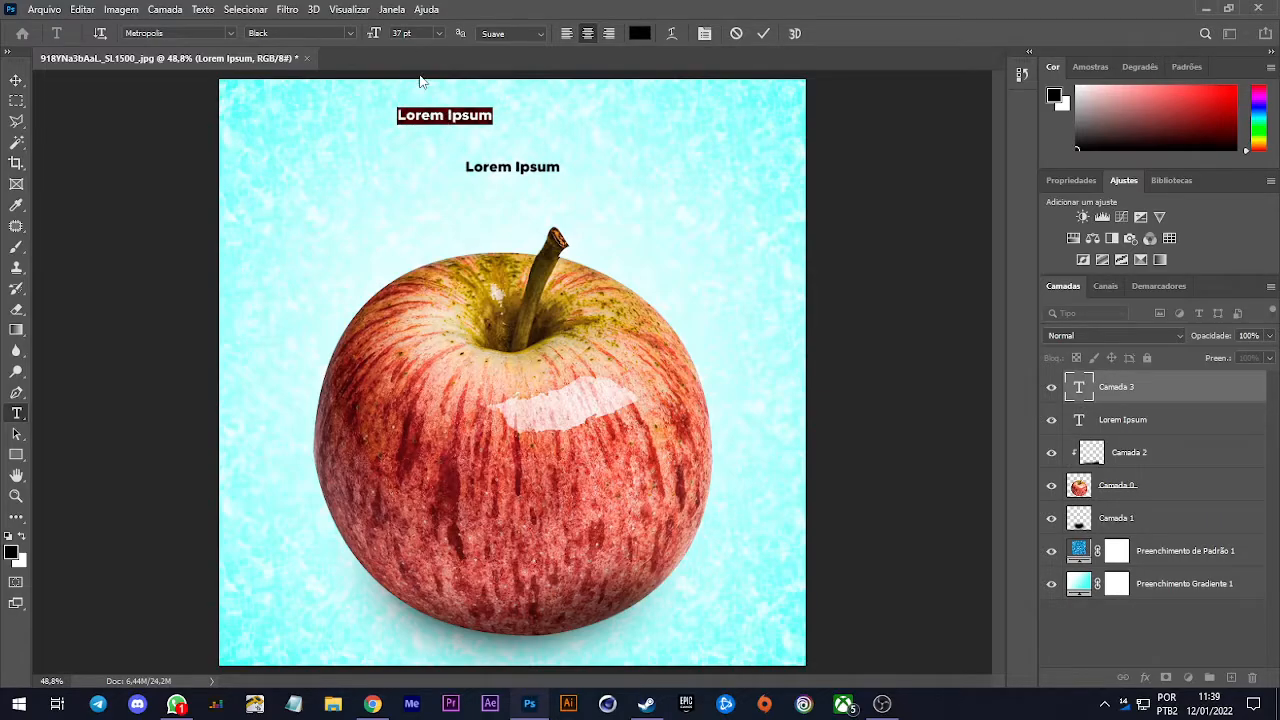
pyautogui.click(15, 80)
pyautogui.moveTo(447, 127); pyautogui.dragTo(510, 128)
pyautogui.press('Delete')
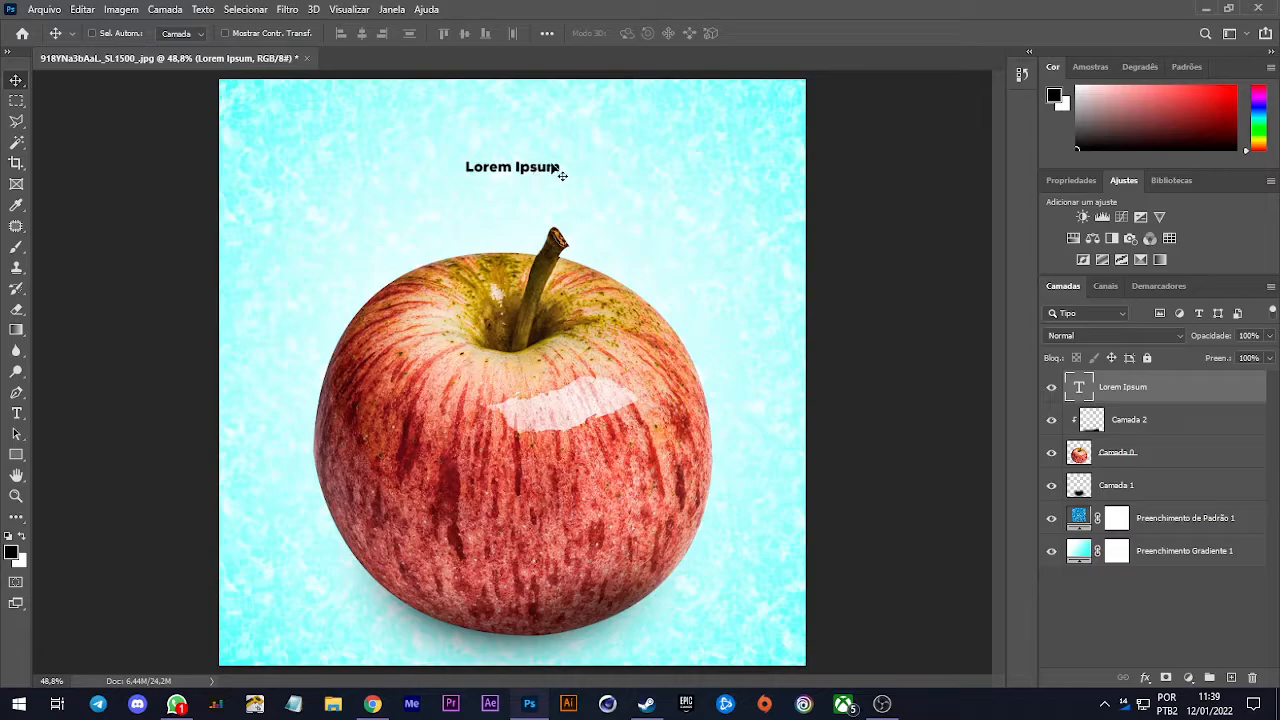
# Move the title up near the image's upper edge and create a wide paragraph text box of placeholder text beneath it
pyautogui.moveTo(545, 178); pyautogui.dragTo(546, 122)
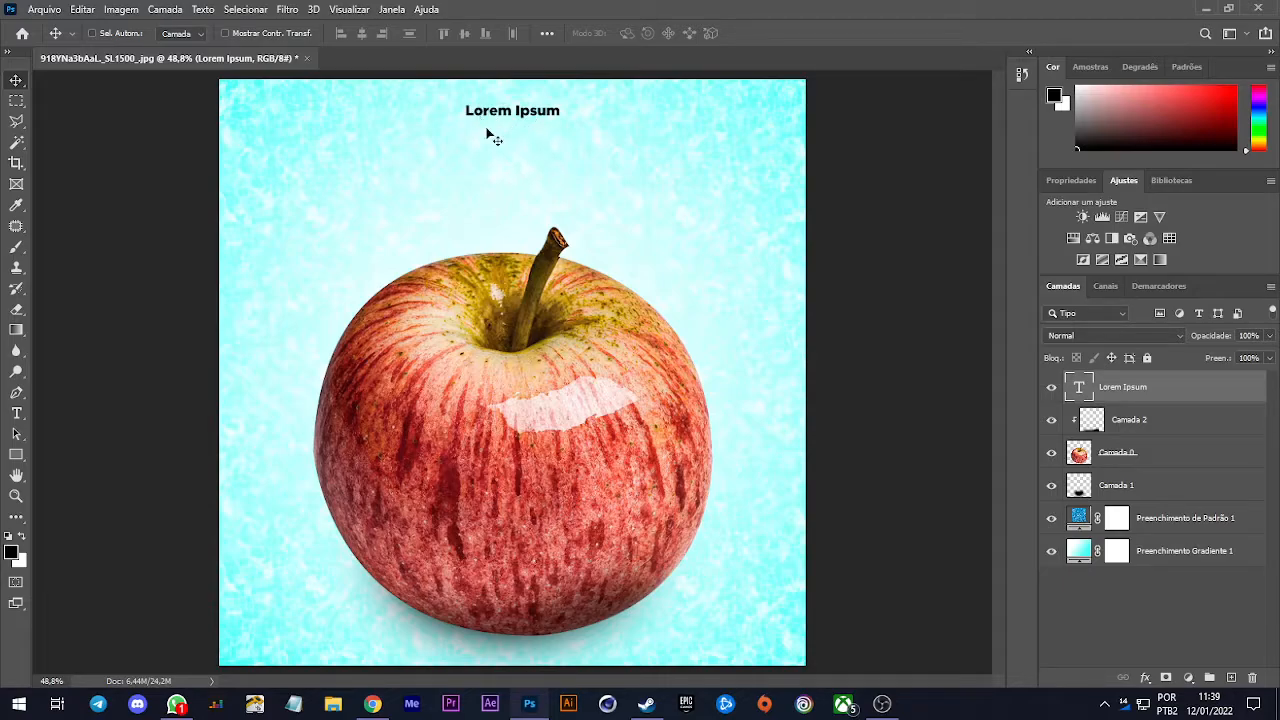
pyautogui.press('t')
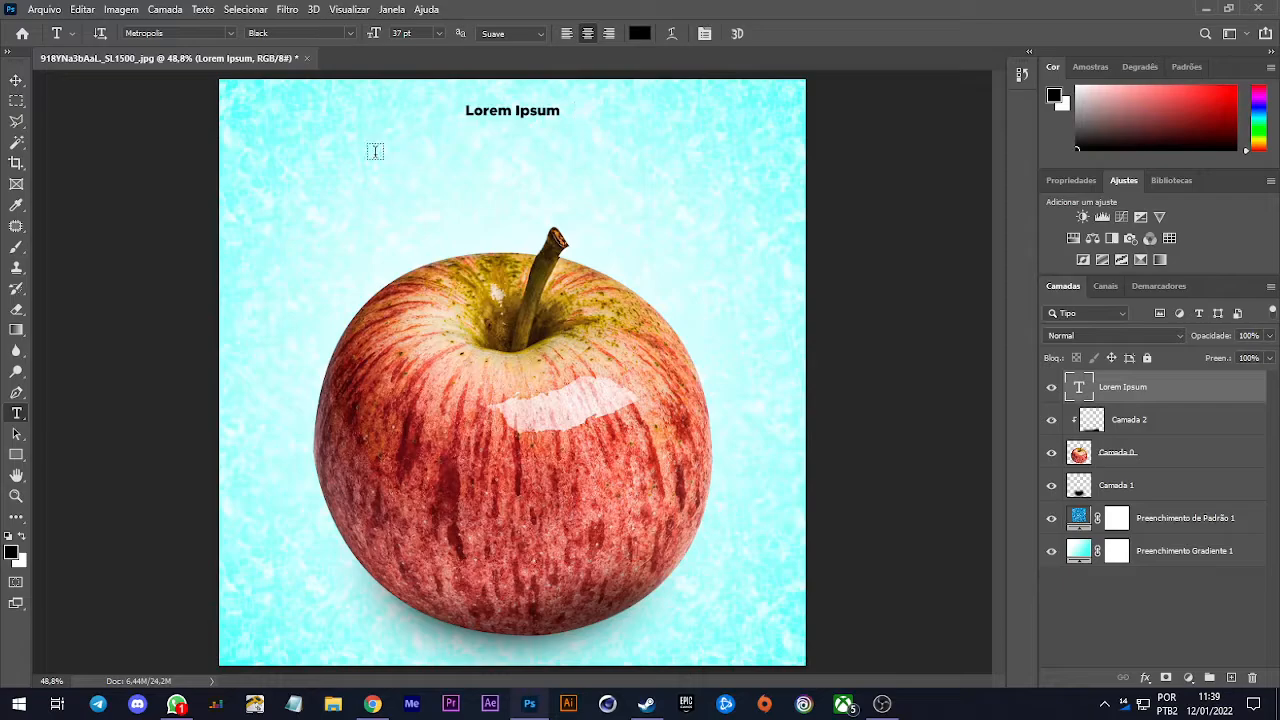
pyautogui.moveTo(327, 142); pyautogui.dragTo(720, 207)
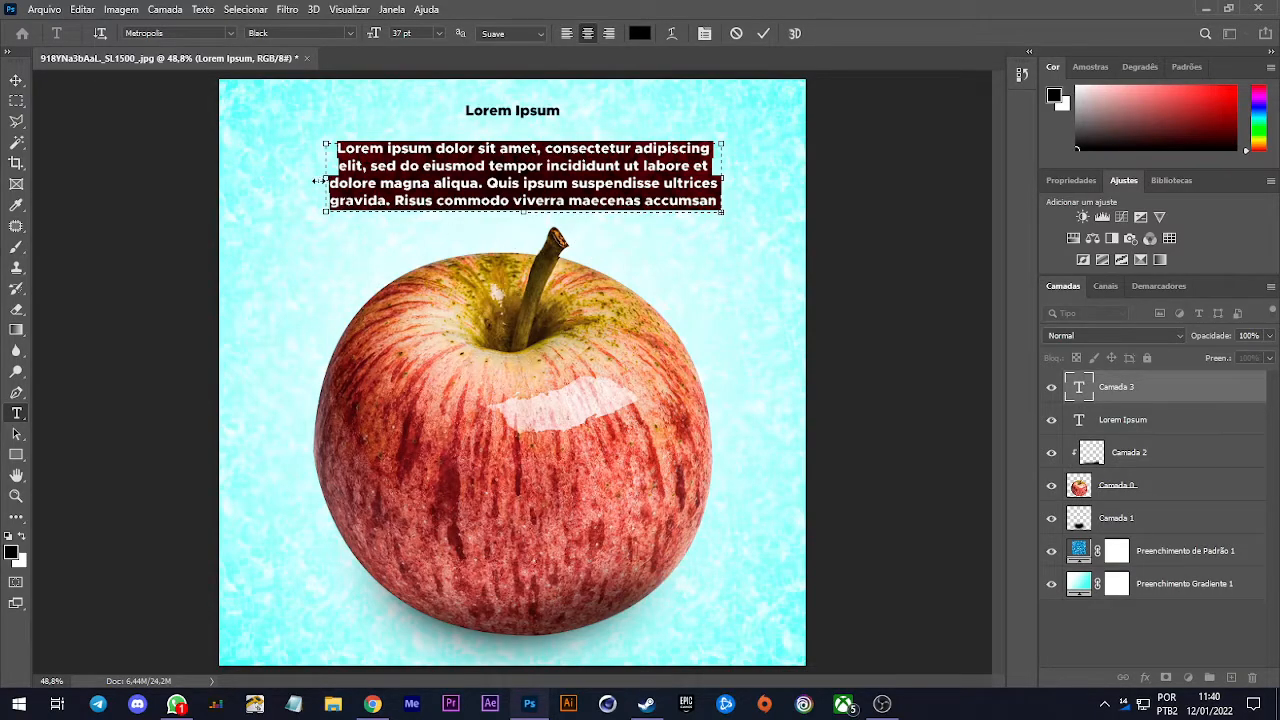
pyautogui.moveTo(316, 181); pyautogui.dragTo(312, 181)
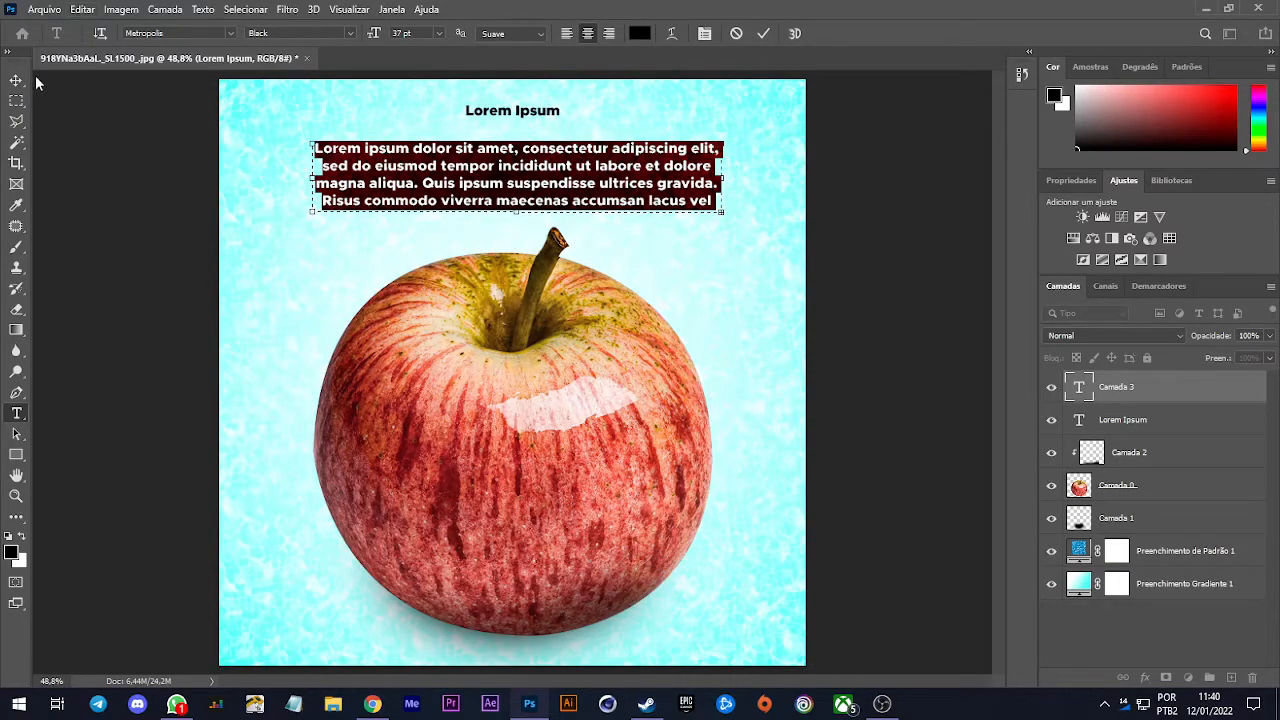
pyautogui.click(16, 80)
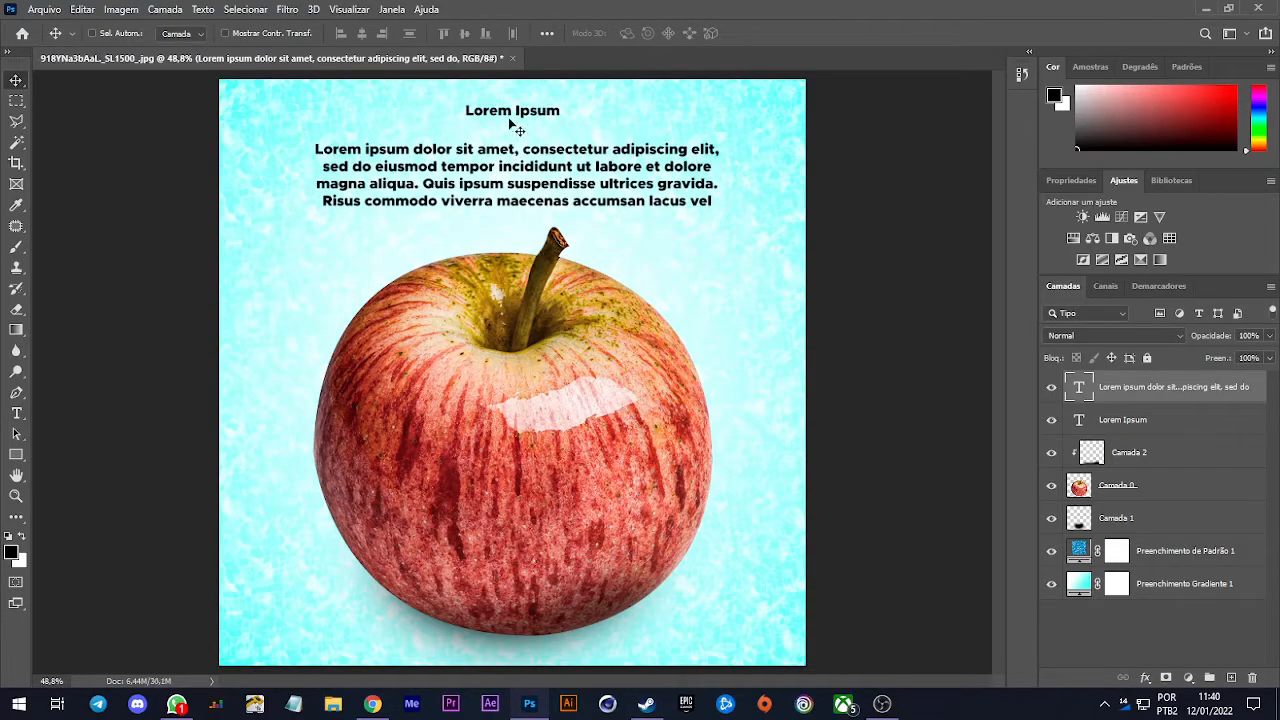
pyautogui.moveTo(545, 118)
pyautogui.mouseDown()
pyautogui.moveTo(563, 126)
pyautogui.moveTo(546, 123)
pyautogui.mouseUp()
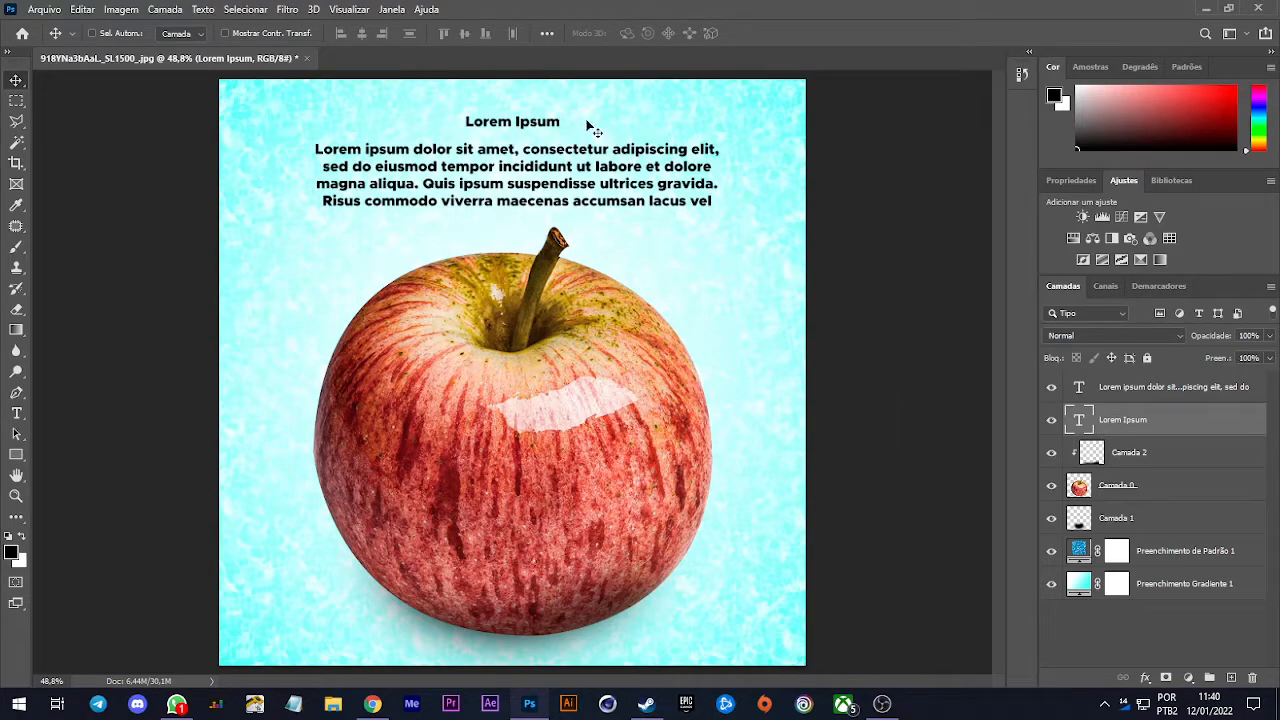
pyautogui.press('ctrl')
pyautogui.moveTo(541, 133); pyautogui.dragTo(702, 312)
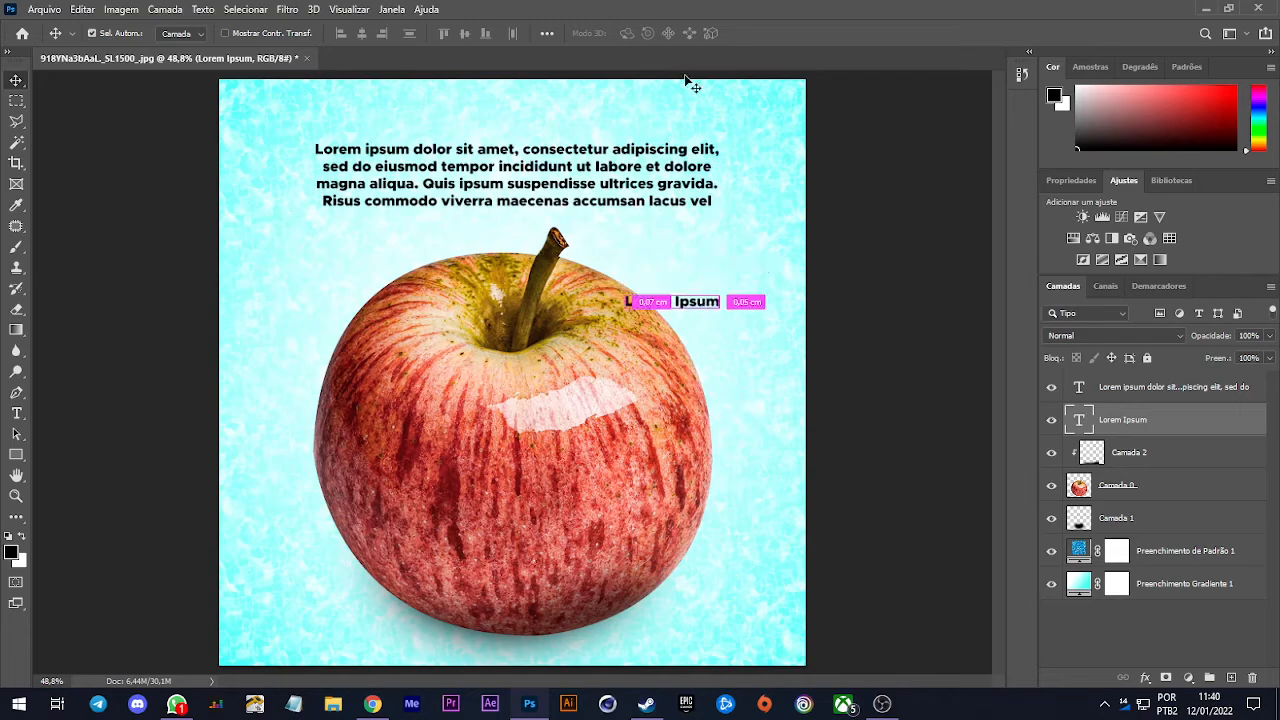
pyautogui.hotkey('ctrl', 'z')
pyautogui.hotkey('ctrl', 'z')
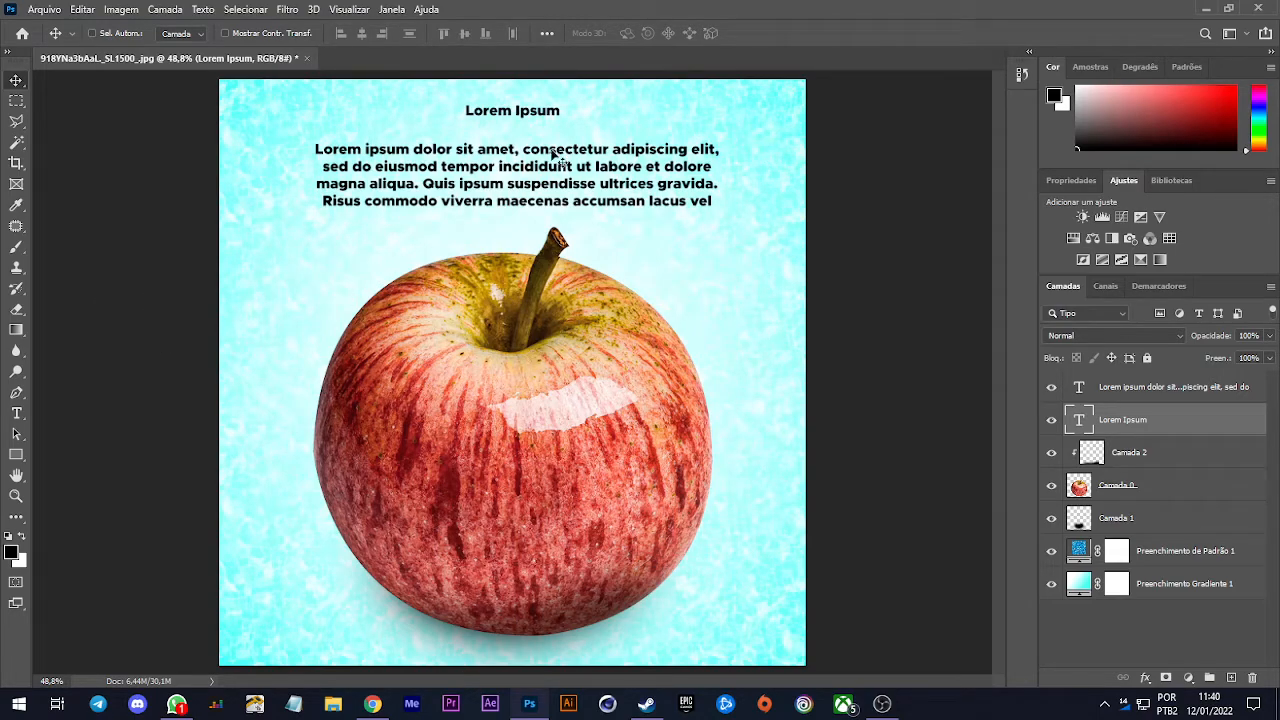
pyautogui.moveTo(563, 110); pyautogui.dragTo(558, 121)
pyautogui.hotkey('ctrl', 'z')
# Enlarge the paragraph's text box downward and on both sides, and select the "Lorem Ipsum" title layer
pyautogui.press('ctrl')
pyautogui.keyDown('ctrl'); pyautogui.click(397, 188); pyautogui.keyUp('ctrl')
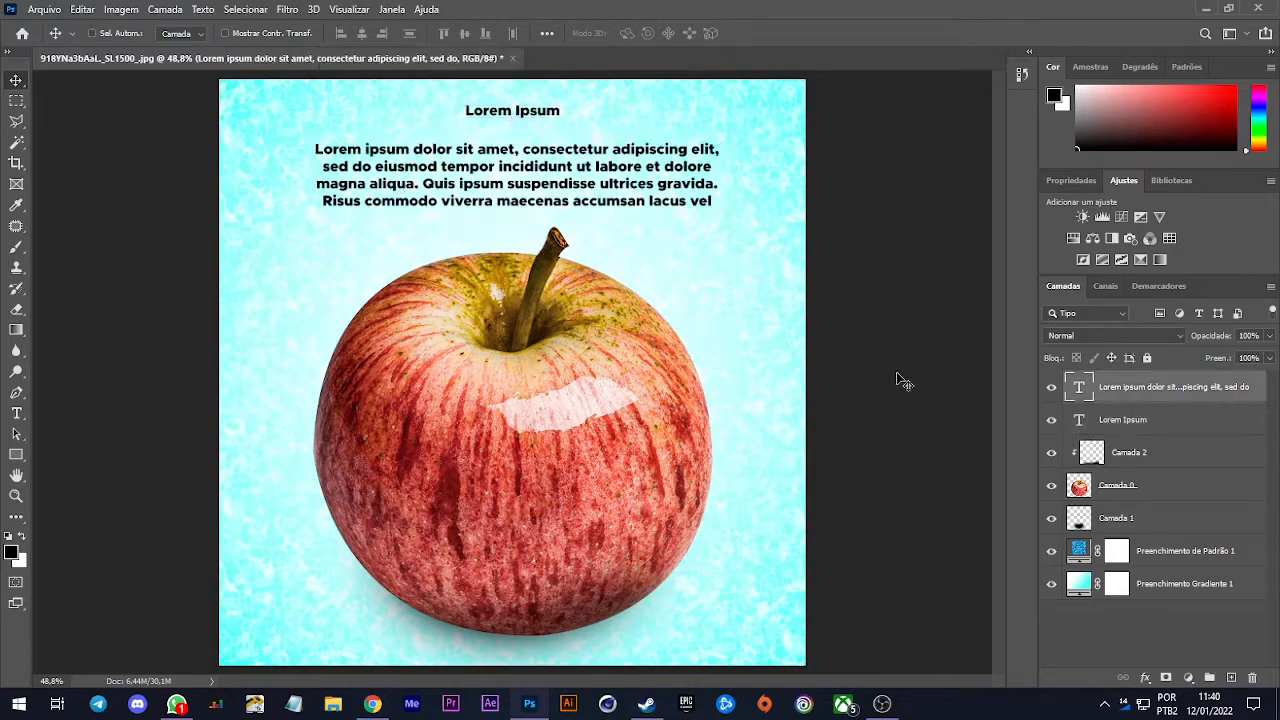
pyautogui.doubleClick(418, 175)
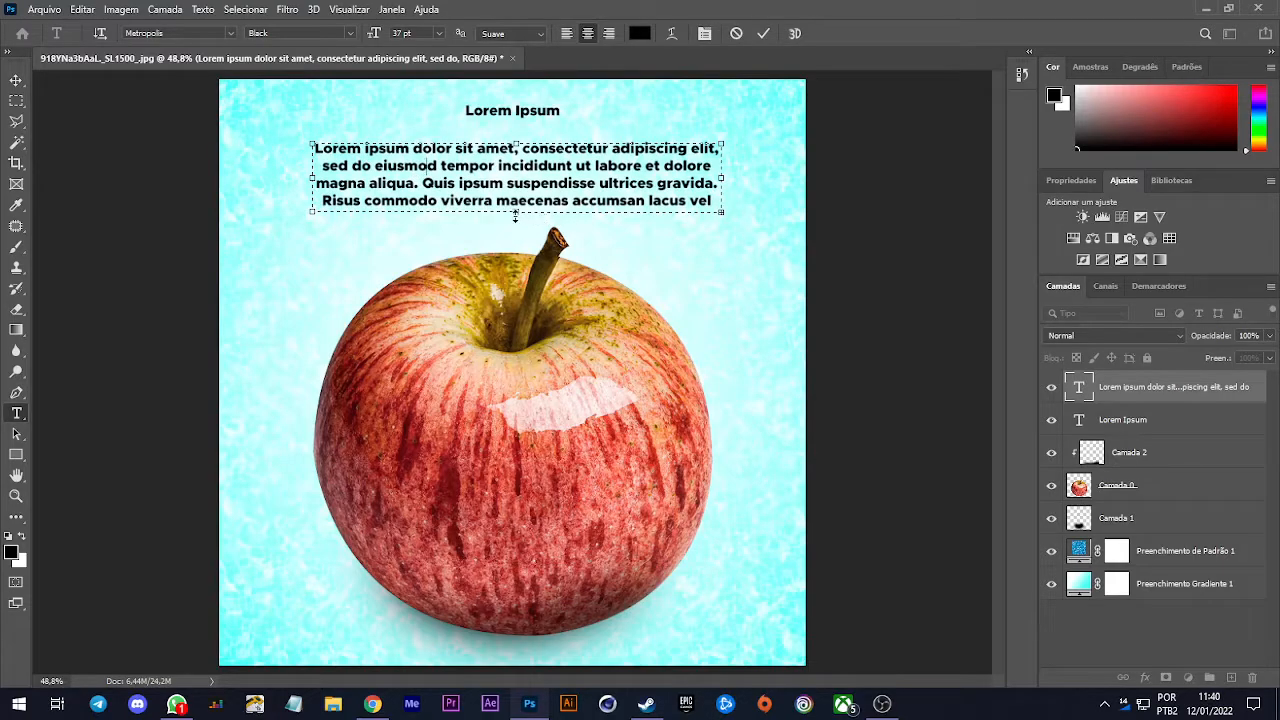
pyautogui.moveTo(515, 215)
pyautogui.mouseDown()
pyautogui.moveTo(520, 288)
pyautogui.moveTo(505, 232)
pyautogui.mouseUp()
pyautogui.moveTo(718, 187); pyautogui.dragTo(750, 186)
pyautogui.moveTo(303, 187); pyautogui.dragTo(265, 186)
pyautogui.click(16, 80)
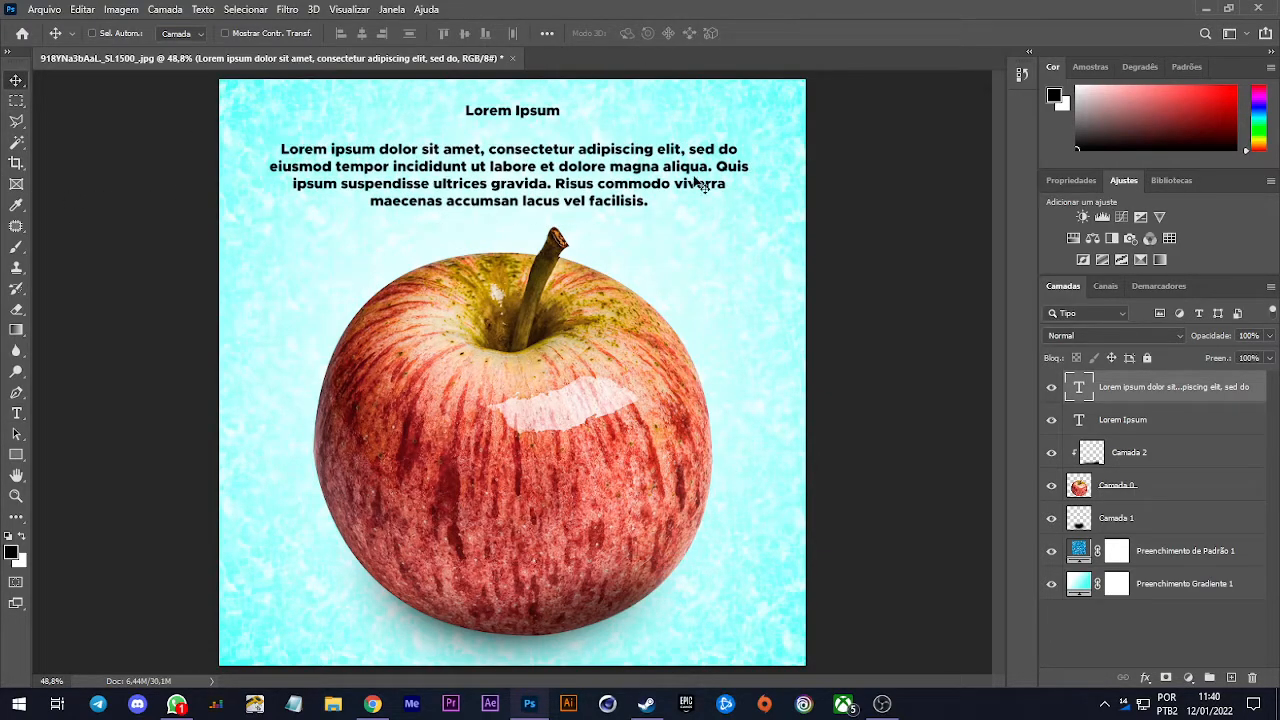
pyautogui.press('ctrl')
pyautogui.click(534, 118)
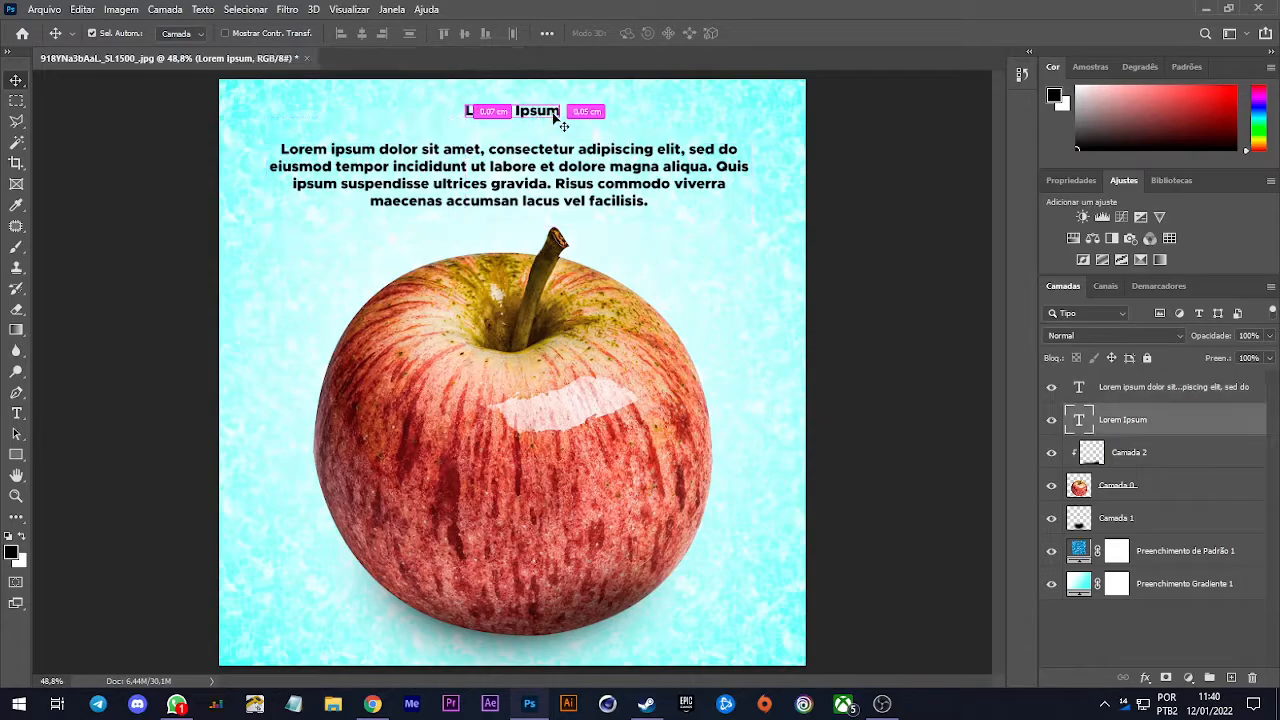
pyautogui.hotkey('ctrl', 't')
pyautogui.press('Return')
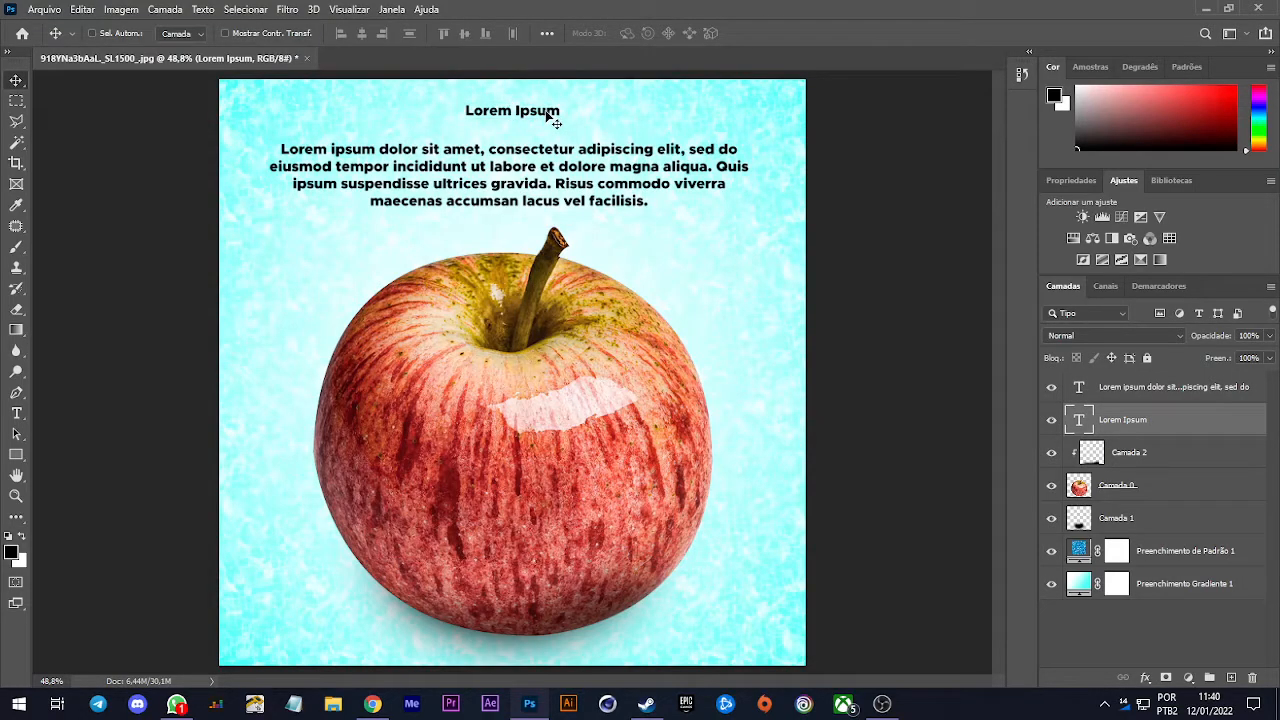
pyautogui.press('t')
pyautogui.click(545, 112)
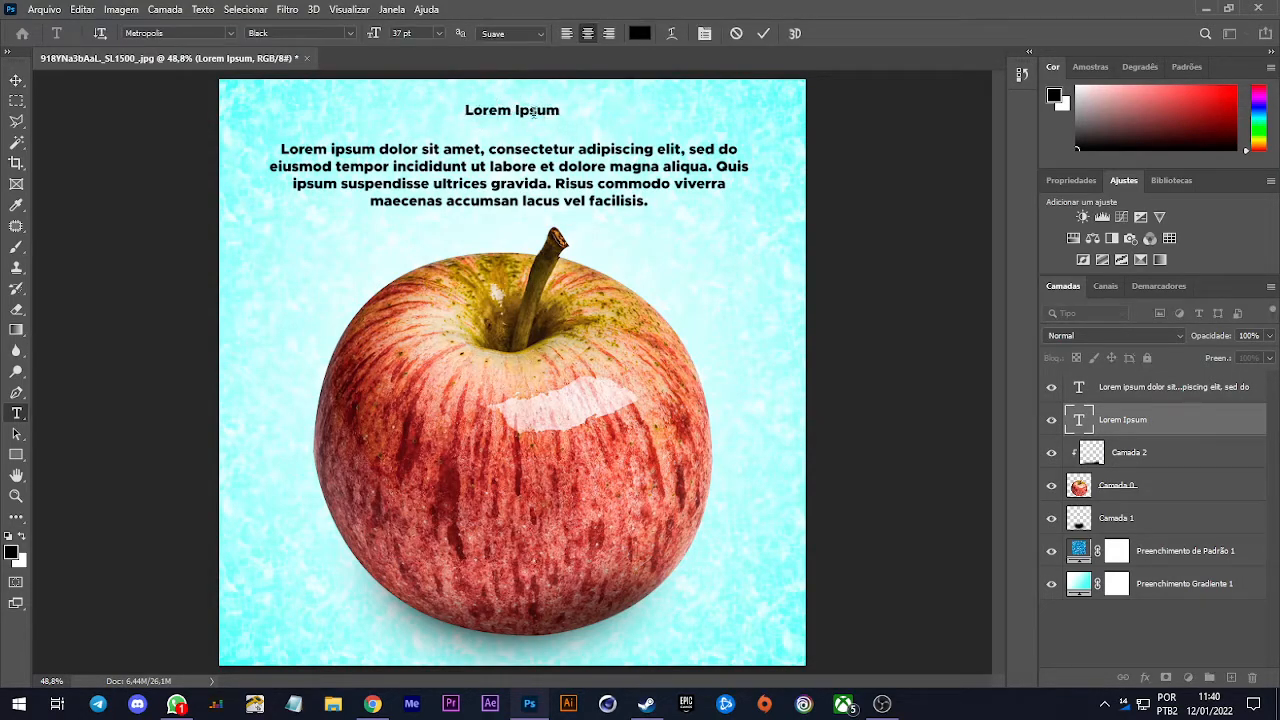
pyautogui.hotkey('ctrl', 'Return')
pyautogui.click(16, 80)
pyautogui.moveTo(532, 125); pyautogui.dragTo(531, 127)
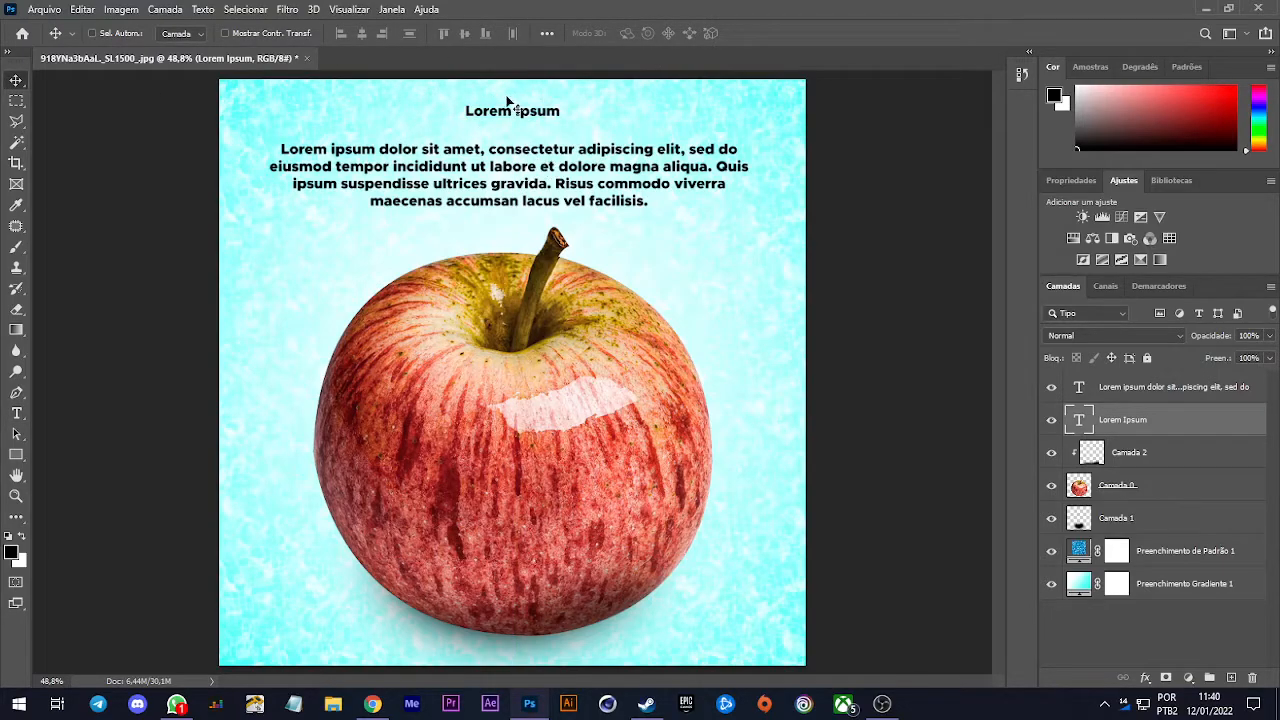
# Scale the "Lorem Ipsum" title to about 199% with Free Transform and move it down slightly toward the paragraph
pyautogui.hotkey('ctrl', 't')
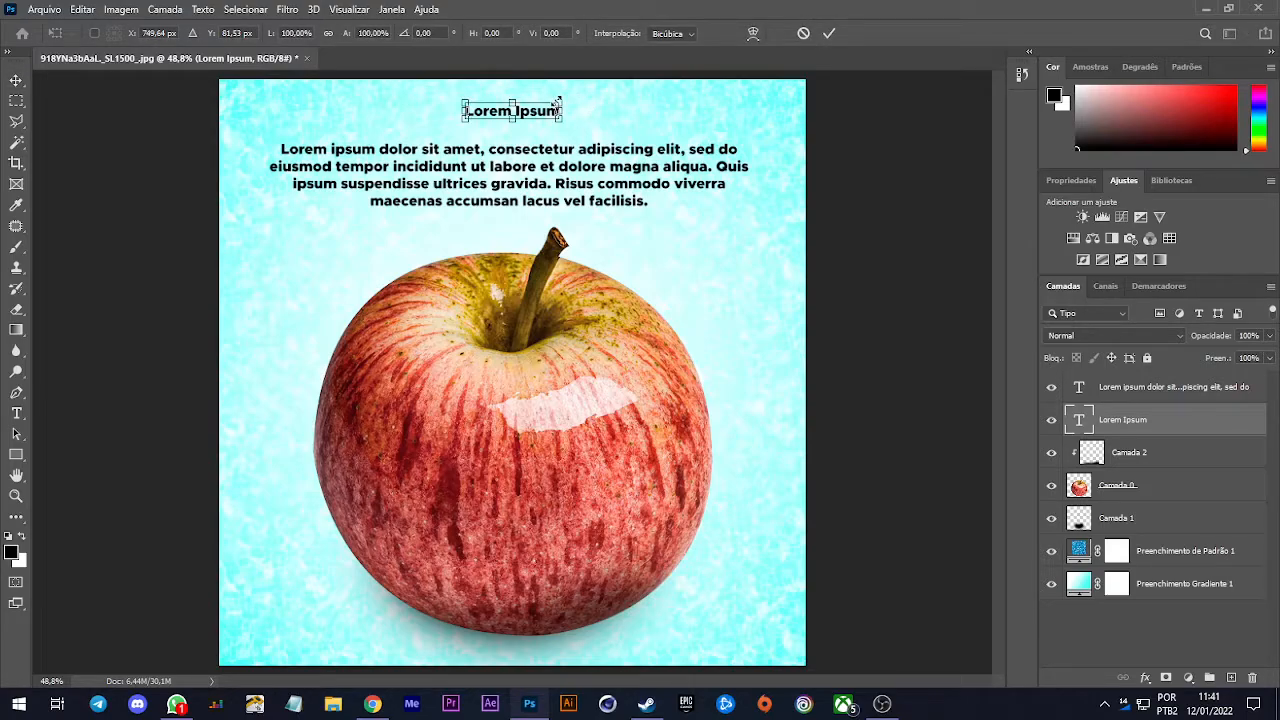
pyautogui.moveTo(557, 101); pyautogui.dragTo(609, 99)
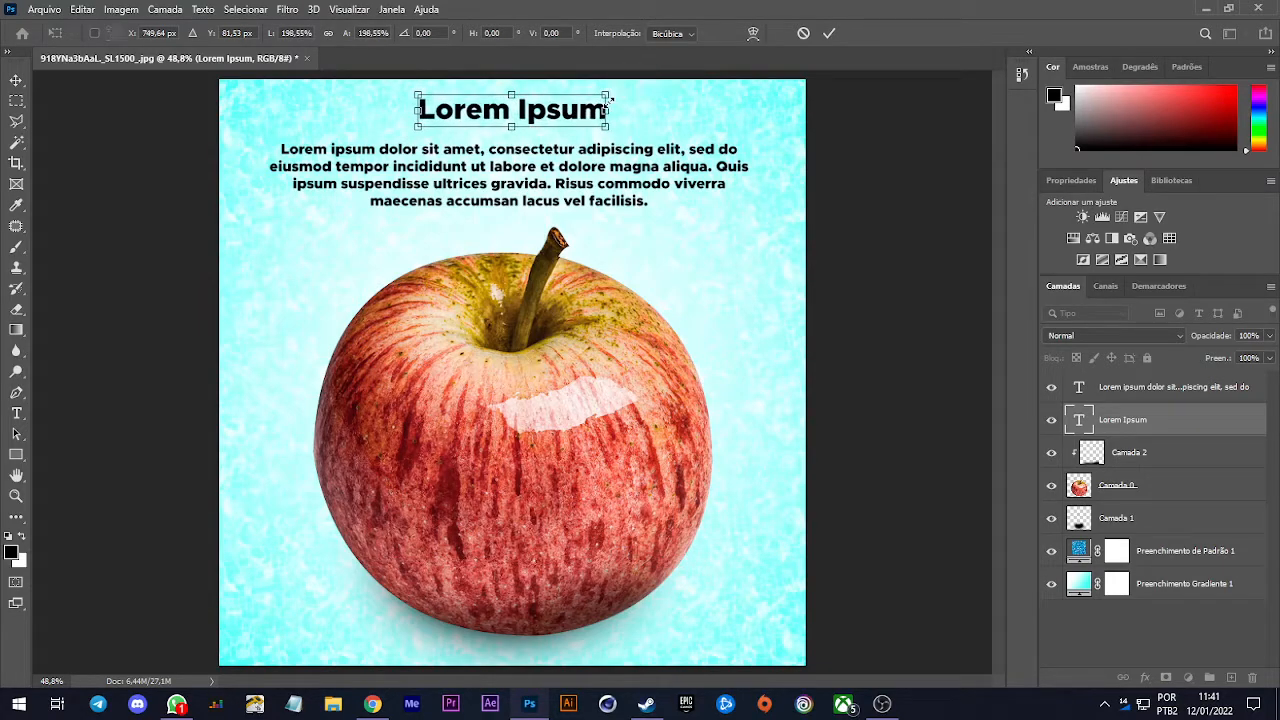
pyautogui.click(829, 34)
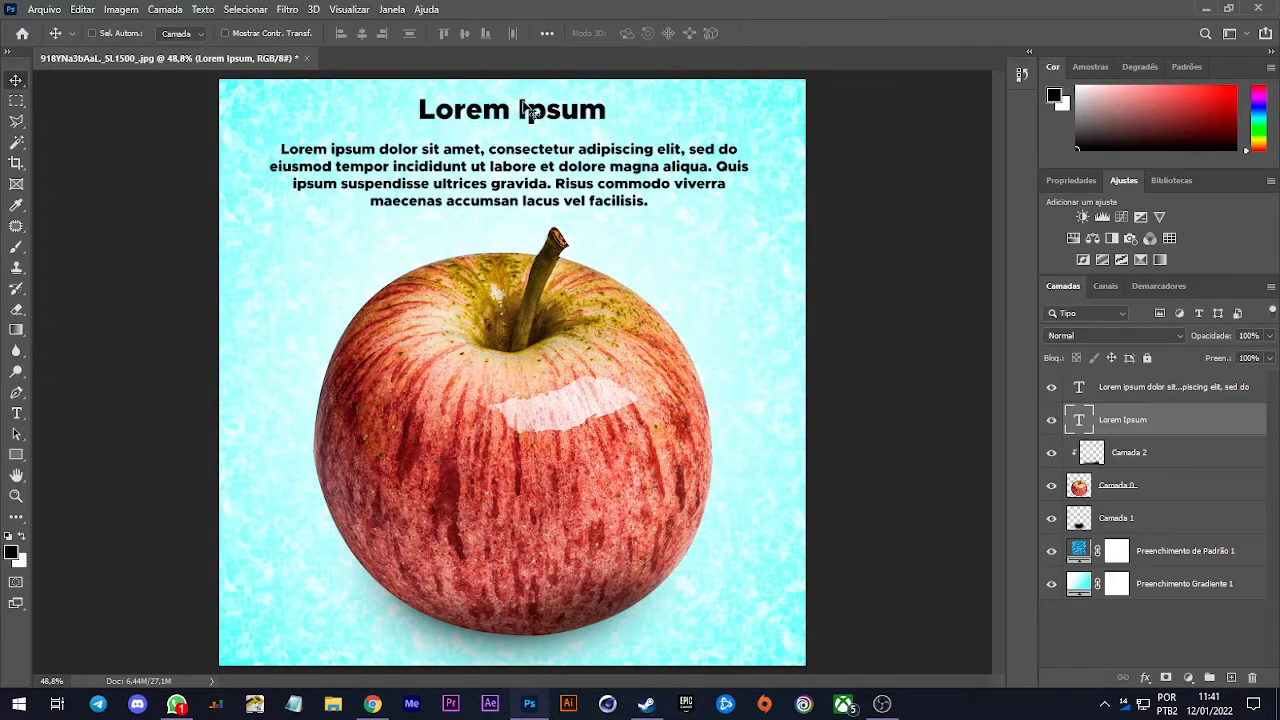
pyautogui.moveTo(551, 131); pyautogui.dragTo(550, 142)
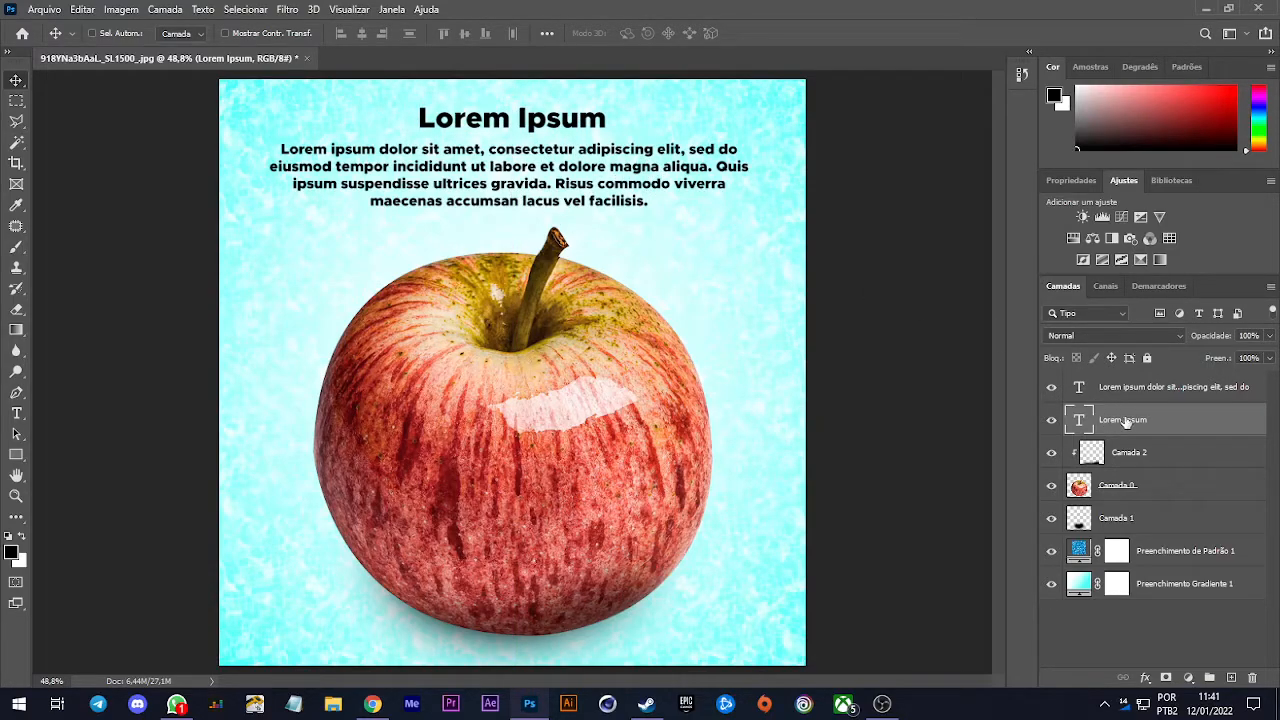
# Warp the "Lorem Ipsum" title into an upward arch with Free Transform's Arc (Arco) warp and a positive bend
pyautogui.press('ctrl')
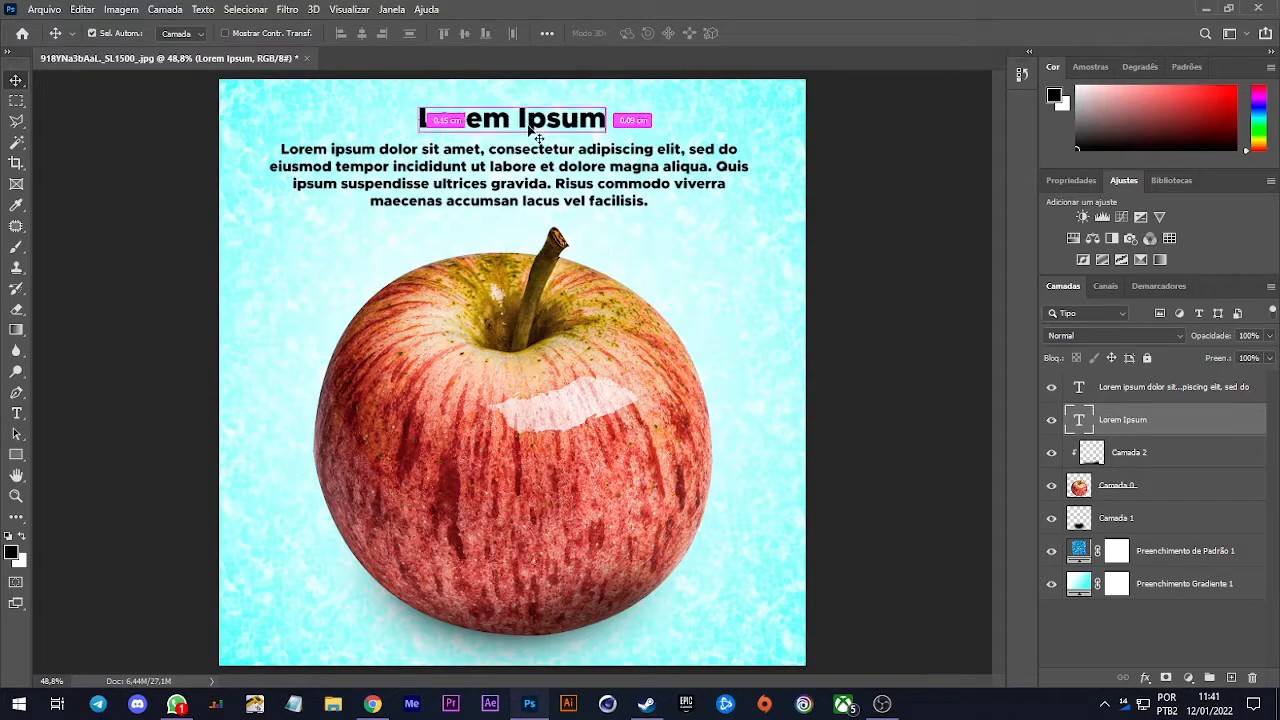
pyautogui.hotkey('ctrl', 't')
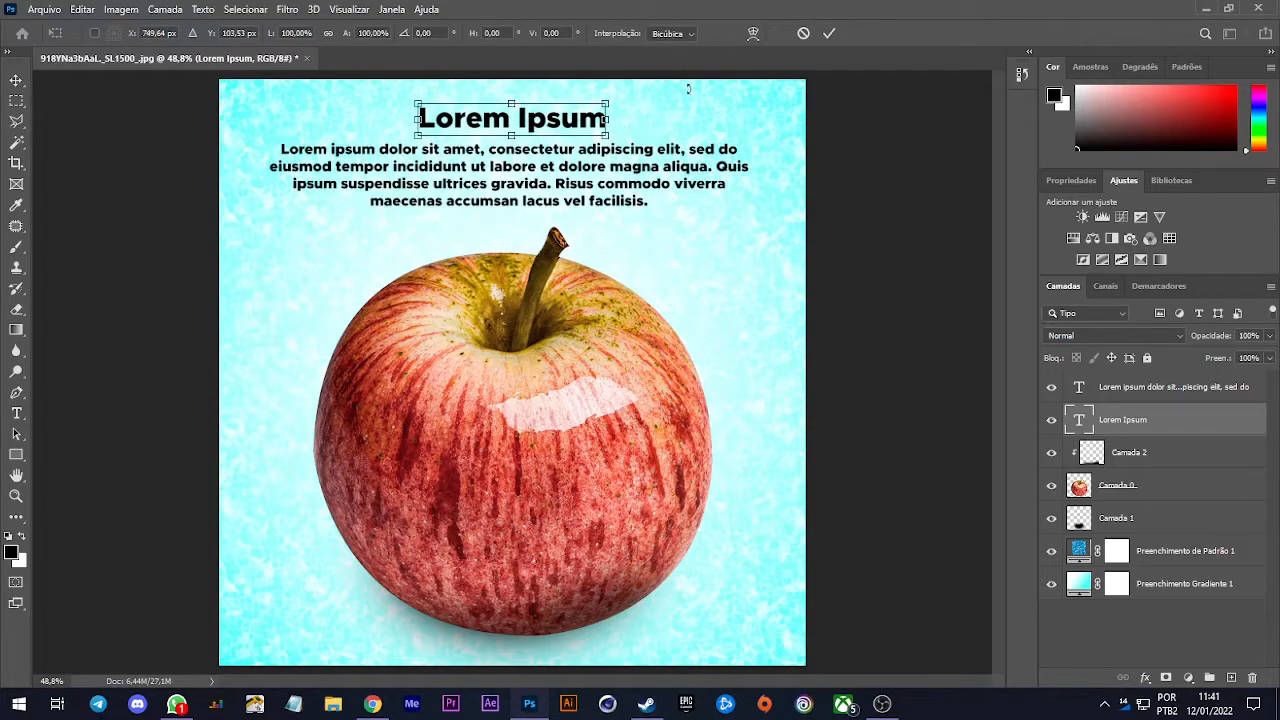
pyautogui.click(754, 34)
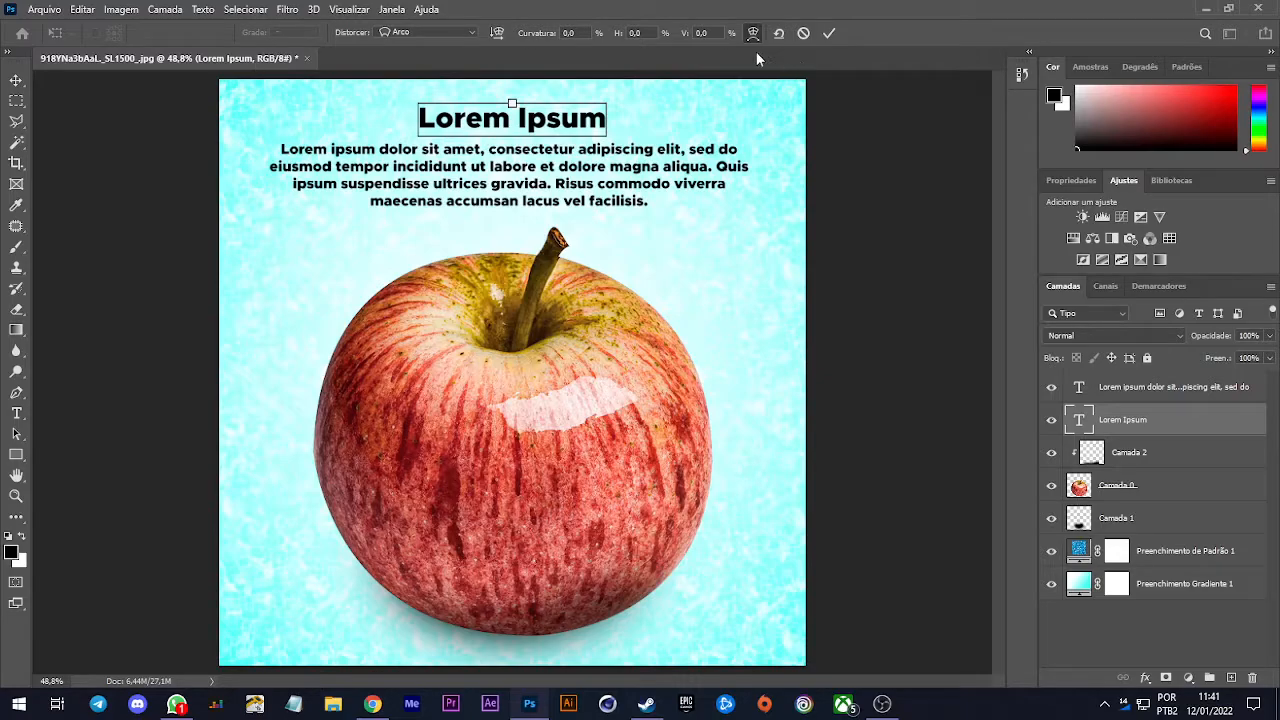
pyautogui.click(400, 33)
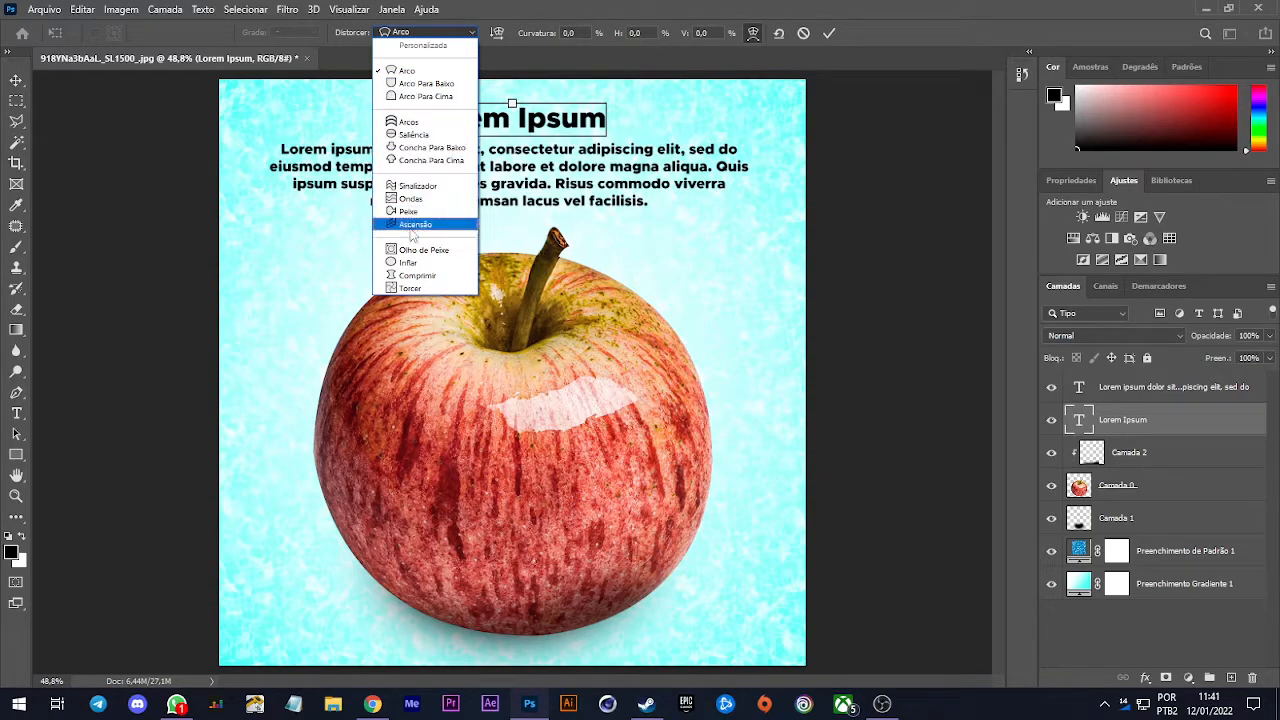
pyautogui.click(416, 72)
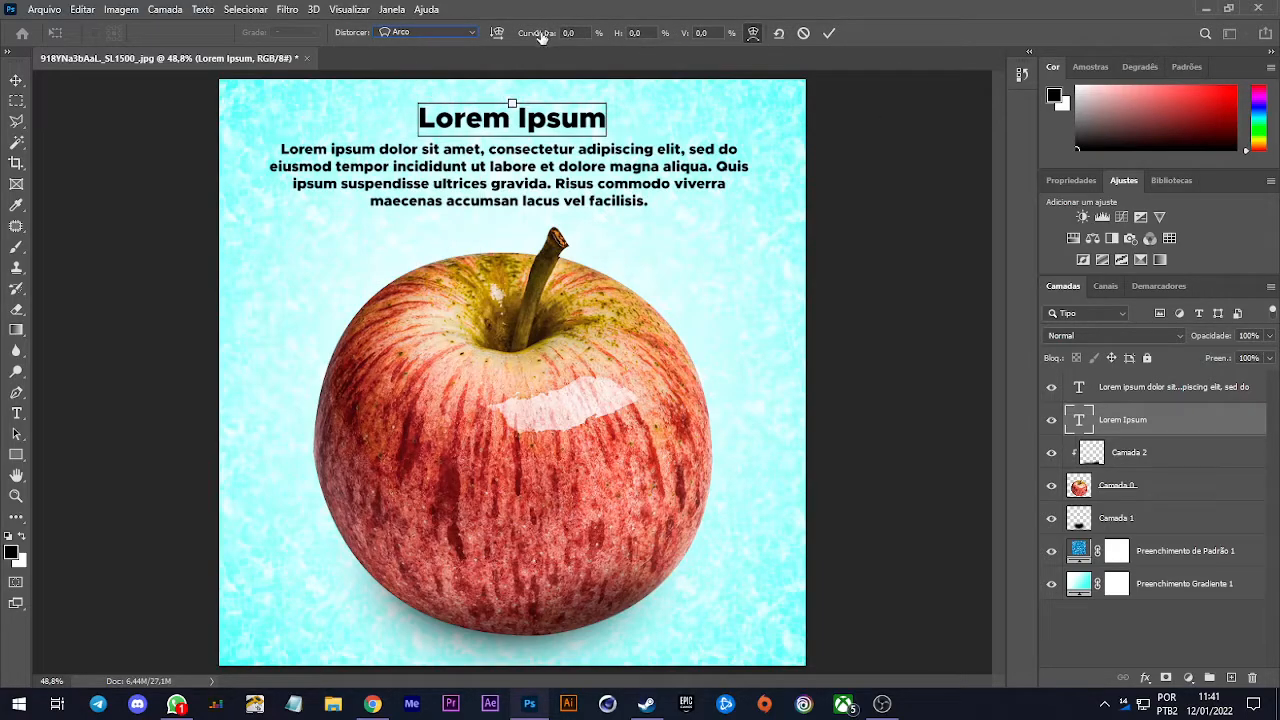
pyautogui.moveTo(546, 35); pyautogui.dragTo(733, 37)
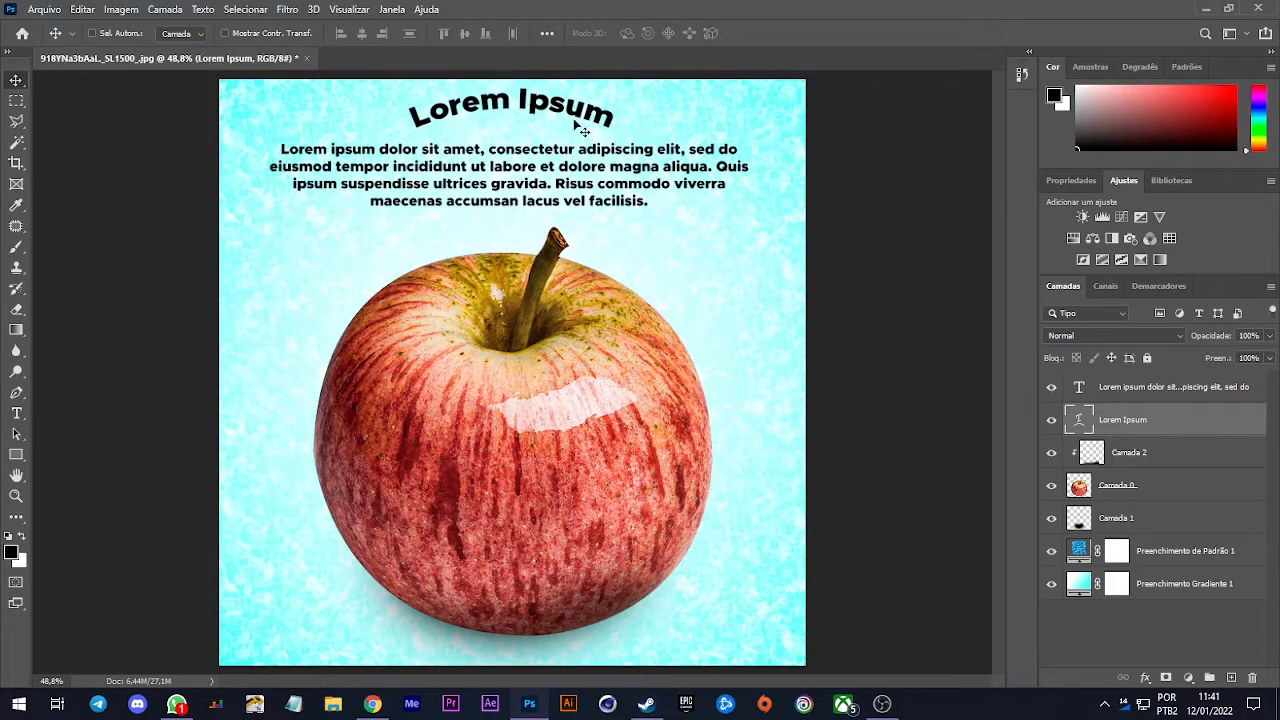
# Move the arched title down onto the apple's upper edge and scale it to about 128% with Free Transform
pyautogui.moveTo(605, 124); pyautogui.dragTo(605, 262)
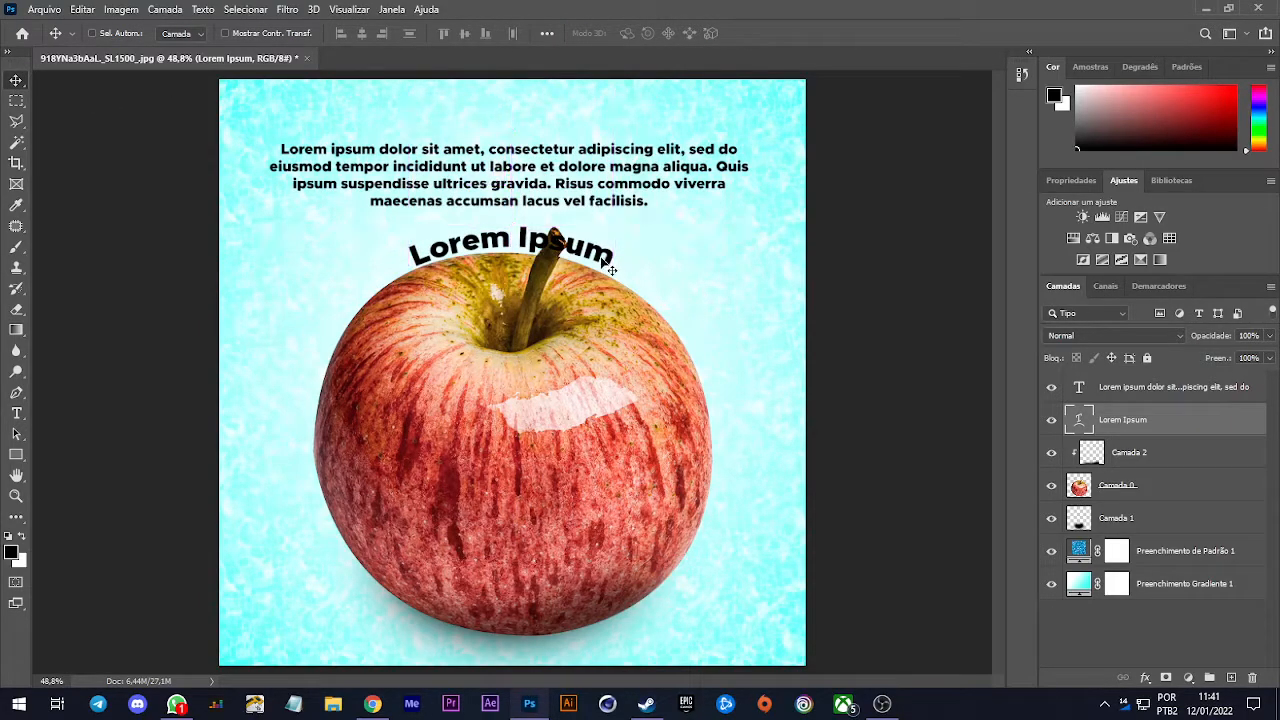
pyautogui.hotkey('ctrl', 't')
pyautogui.moveTo(622, 218); pyautogui.dragTo(650, 224)
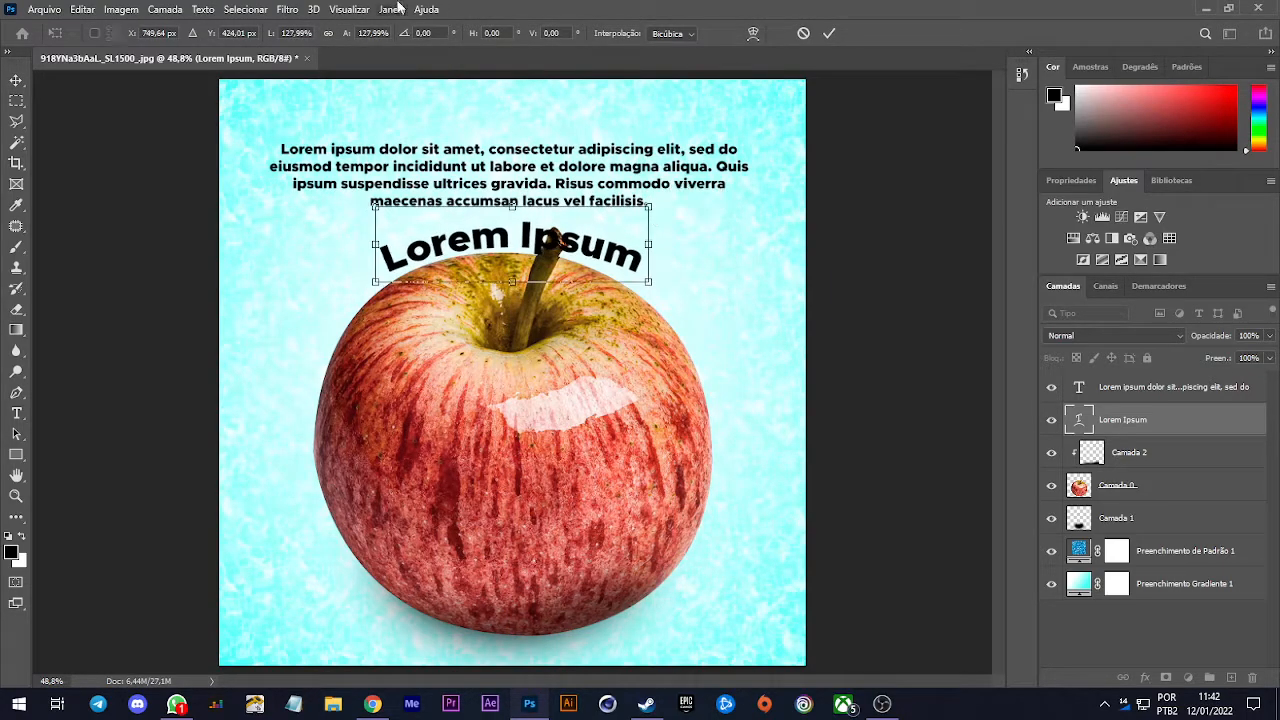
pyautogui.press('Return')
pyautogui.hotkey('ctrl', 't')
pyautogui.moveTo(712, 254); pyautogui.dragTo(709, 258)
pyautogui.press('Return')
# Warp the paragraph text with the Arc style at about 29.3% bend and place it just above the title
pyautogui.keyDown('ctrl'); pyautogui.click(679, 184); pyautogui.keyUp('ctrl')
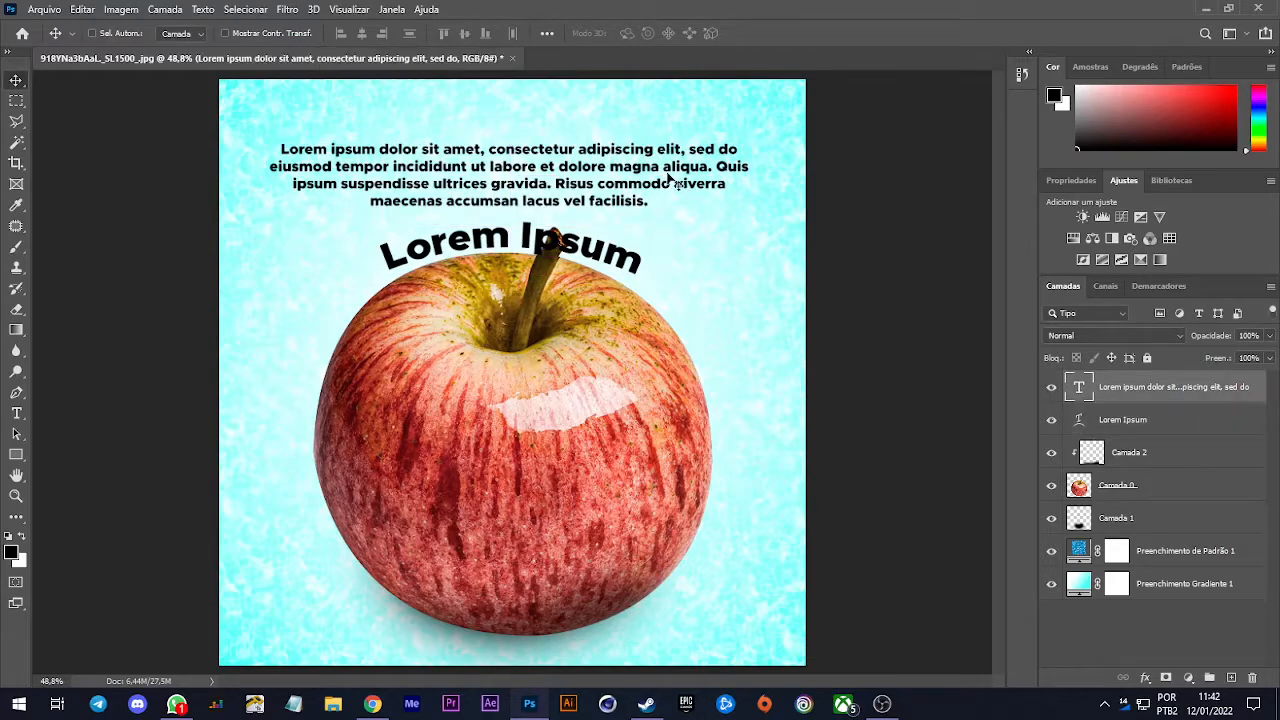
pyautogui.moveTo(664, 184); pyautogui.dragTo(664, 176)
pyautogui.hotkey('ctrl', 't')
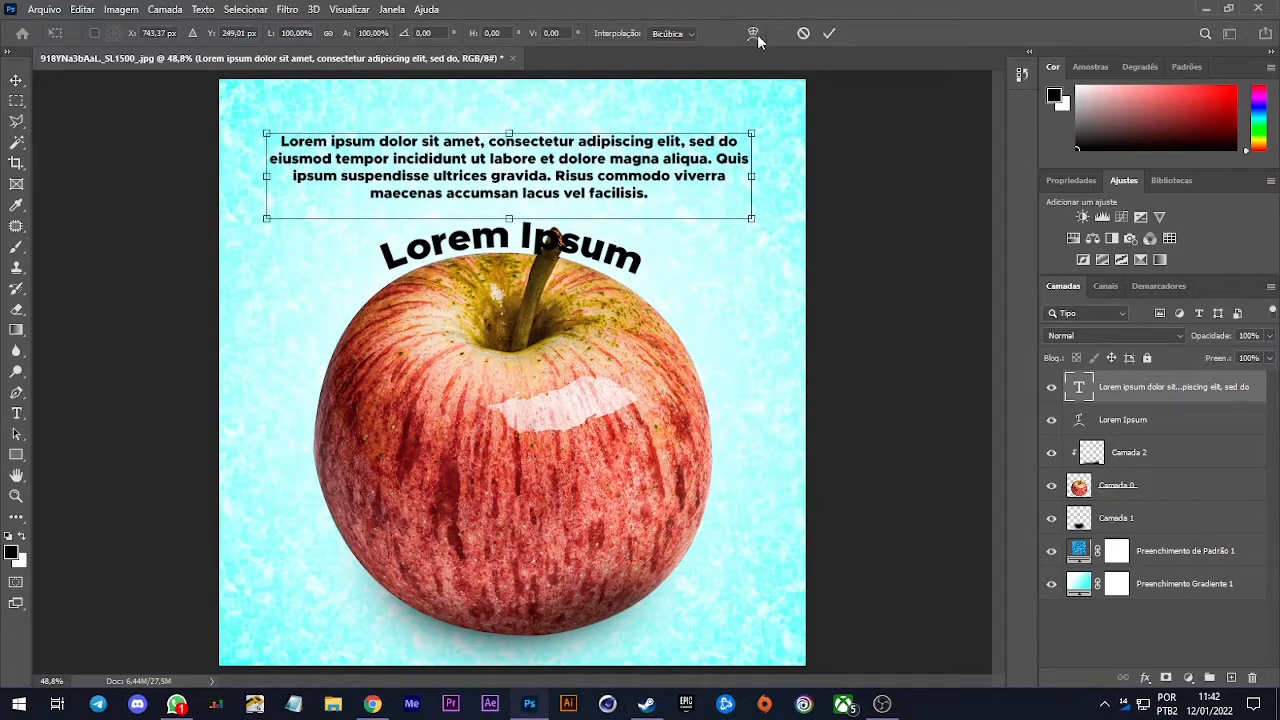
pyautogui.click(754, 34)
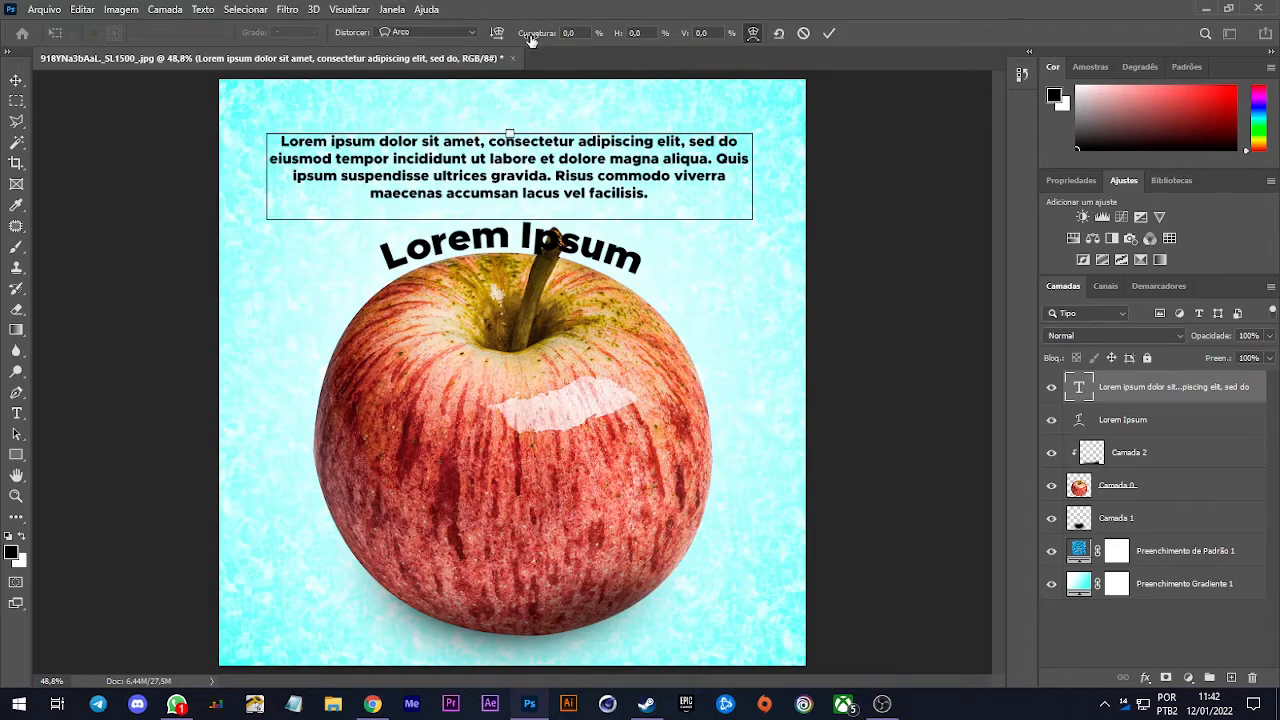
pyautogui.moveTo(532, 38); pyautogui.dragTo(766, 51)
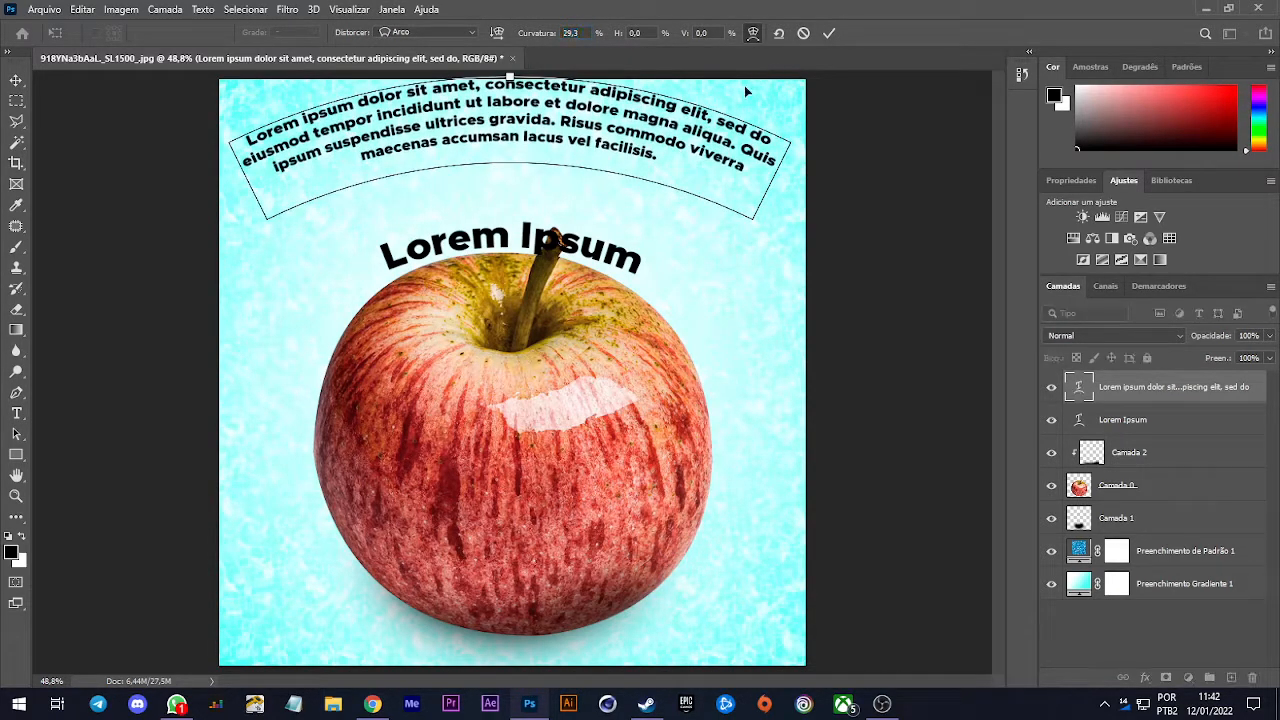
pyautogui.moveTo(703, 160); pyautogui.dragTo(705, 215)
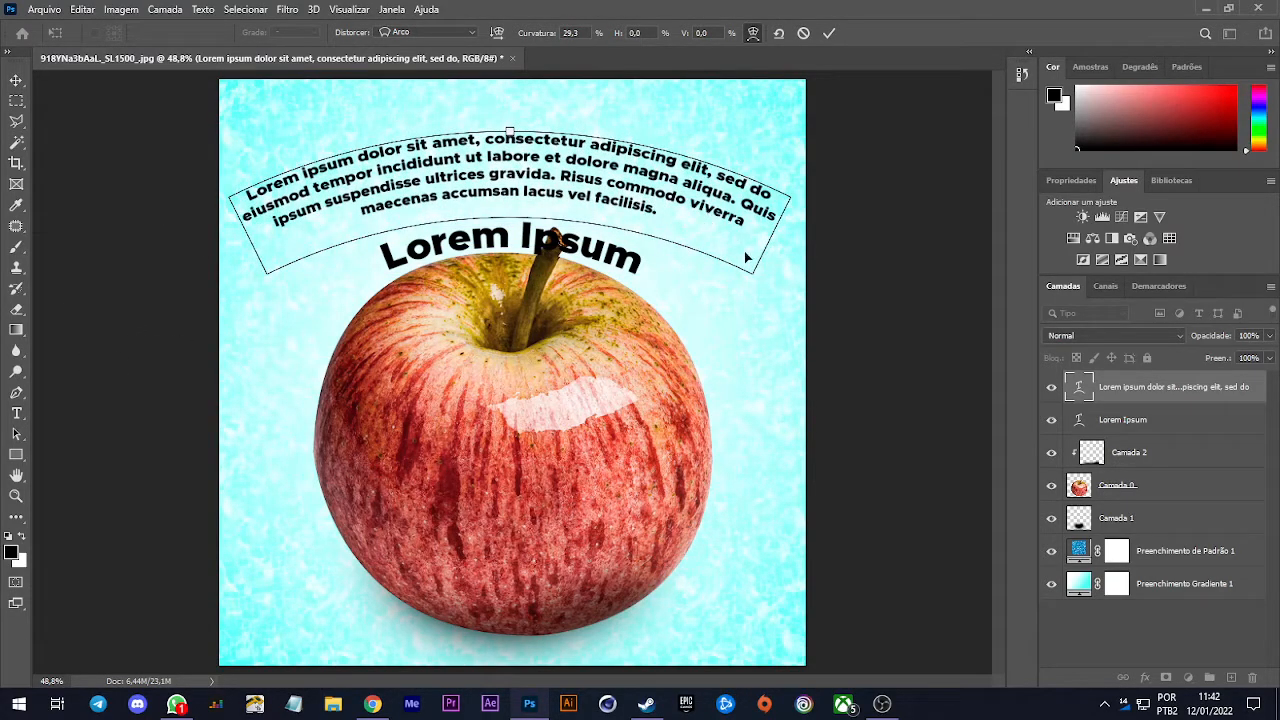
# Move the paragraph to the apple's lower part and set its Arc bend to about -39.1%
pyautogui.moveTo(576, 207); pyautogui.dragTo(585, 459)
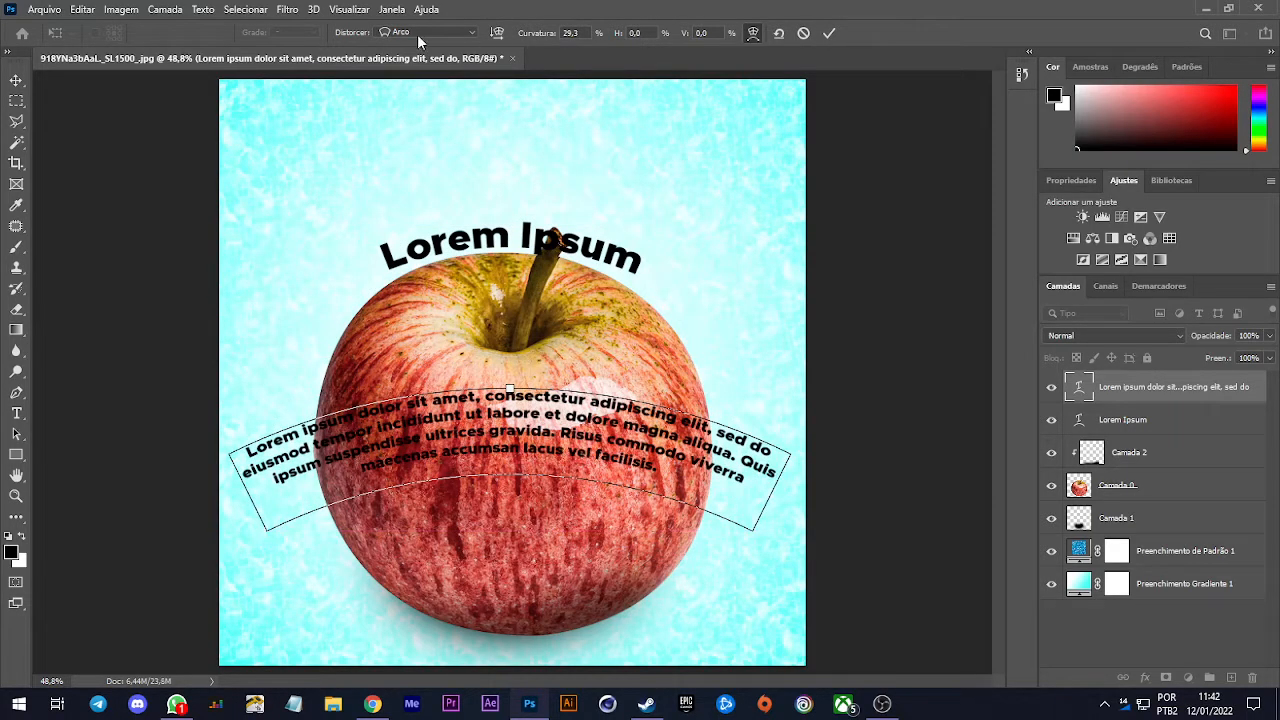
pyautogui.moveTo(538, 34); pyautogui.dragTo(8, 82)
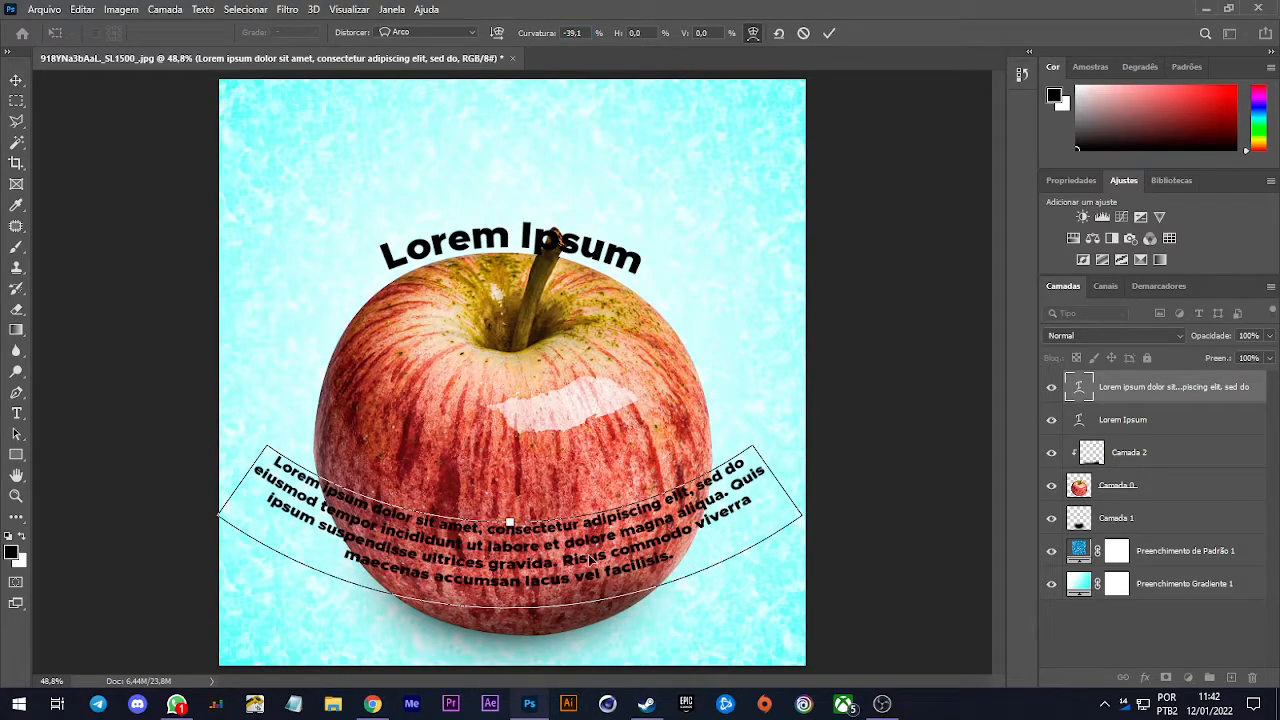
pyautogui.moveTo(591, 560); pyautogui.dragTo(596, 597)
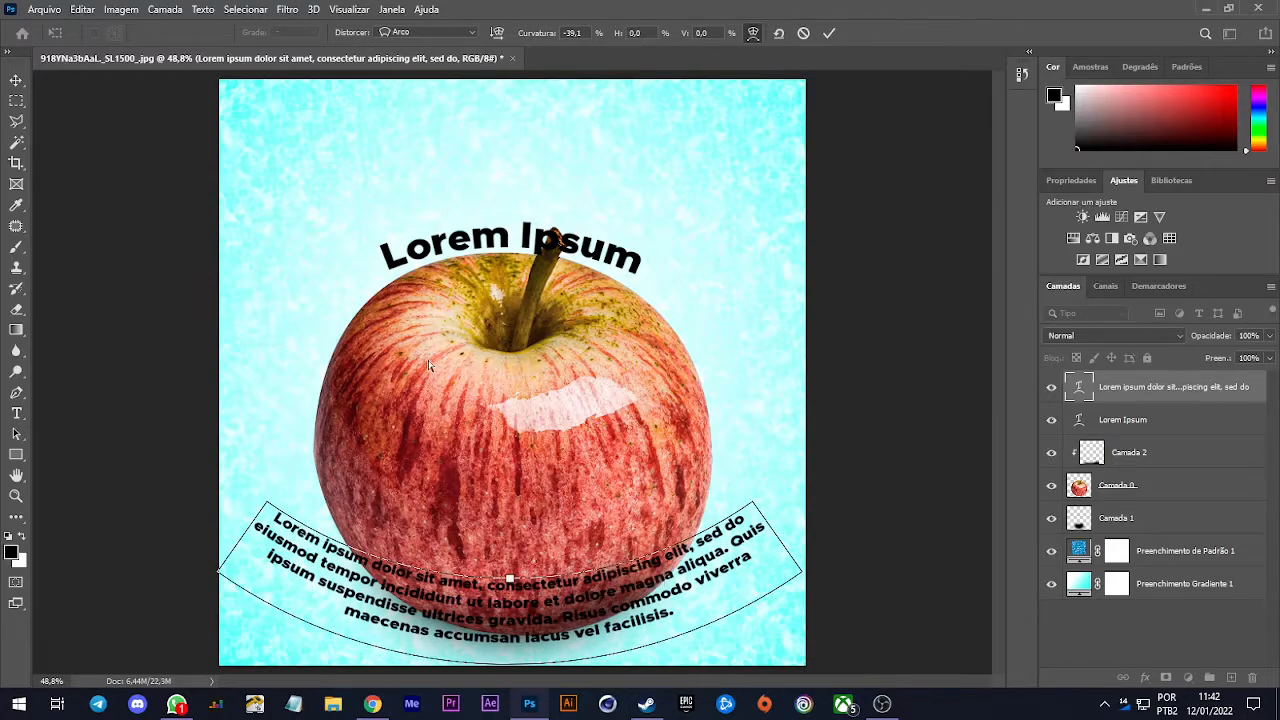
pyautogui.press('Return')
# Link the Camada 2, Camada 0 and Camada 1 layers and move the apple up and to the right
pyautogui.click(580, 428)
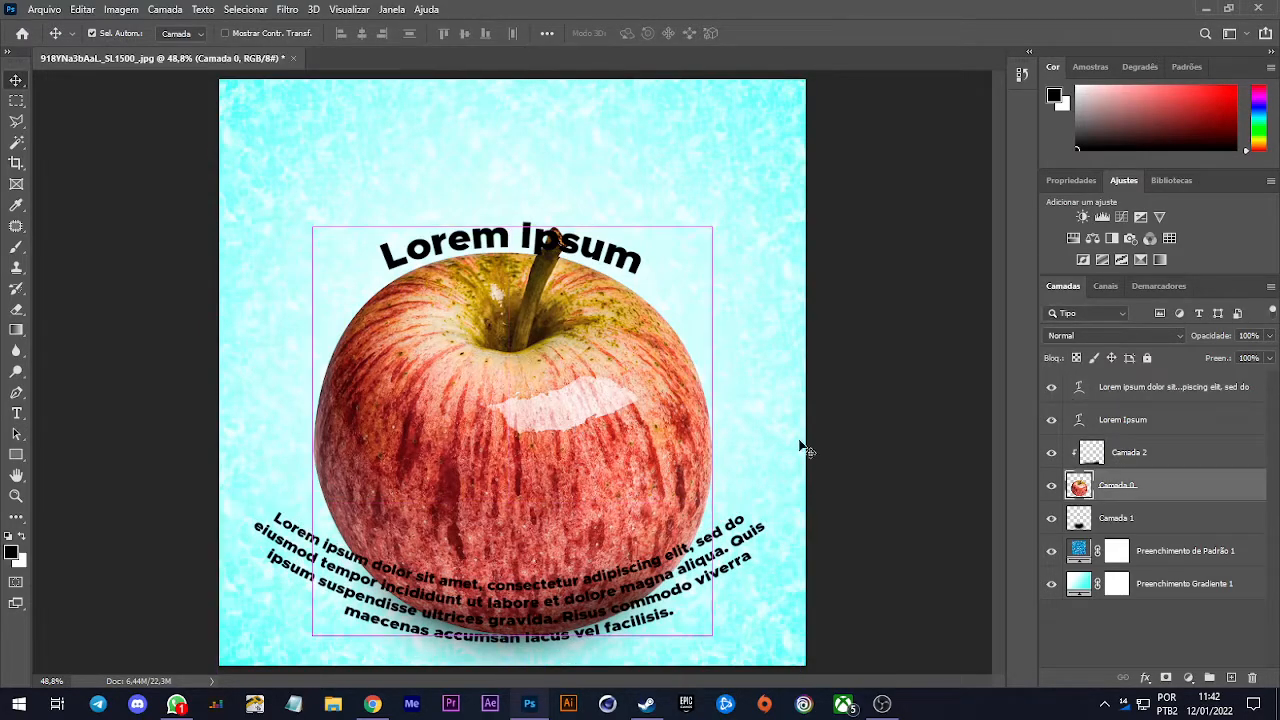
pyautogui.click(1148, 530)
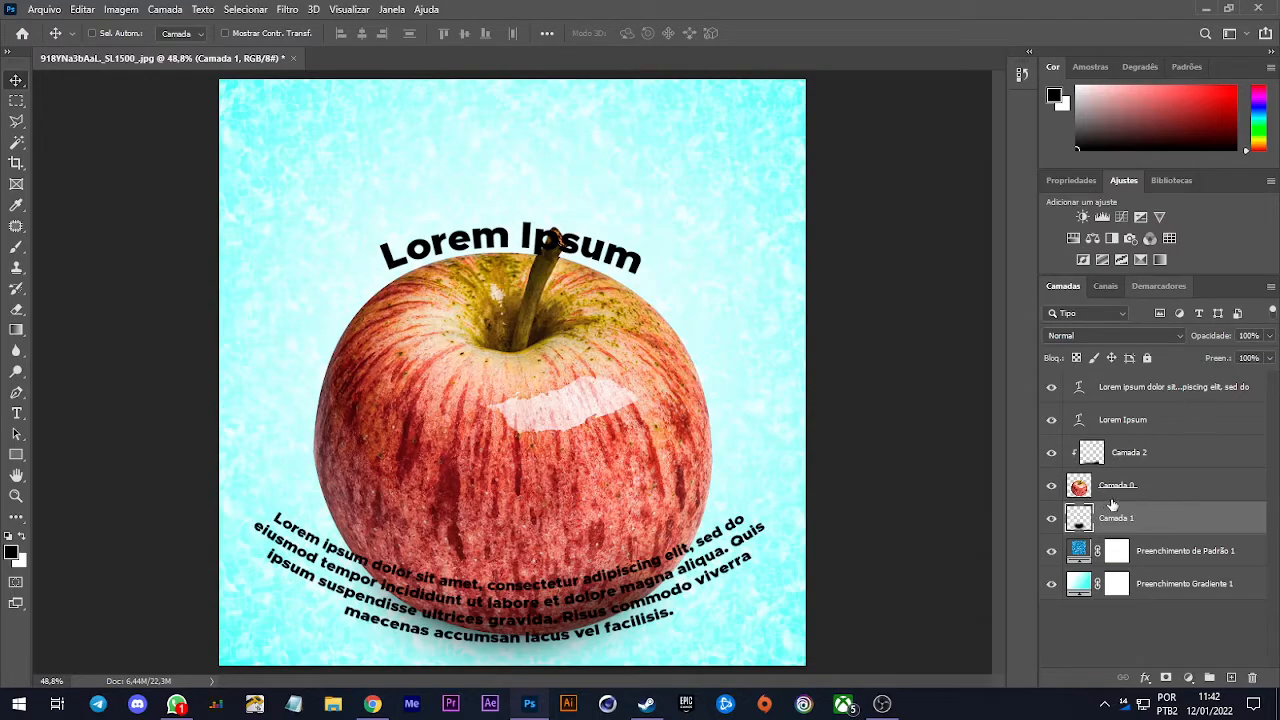
pyautogui.keyDown('shift'); pyautogui.click(1164, 465); pyautogui.keyUp('shift')
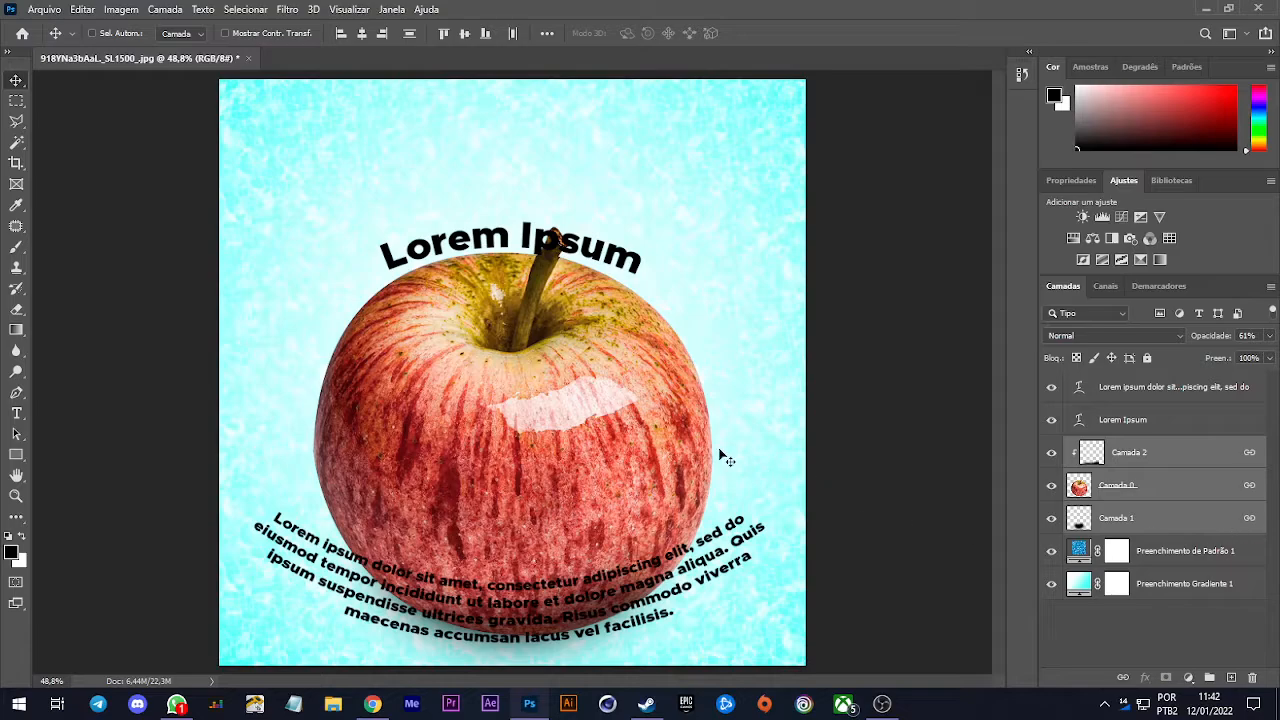
pyautogui.moveTo(636, 493); pyautogui.dragTo(708, 440)
# Select only the Camada 0 layer and move the linked apple back to the image's horizontal centre, above the paragraph
pyautogui.click(1142, 647)
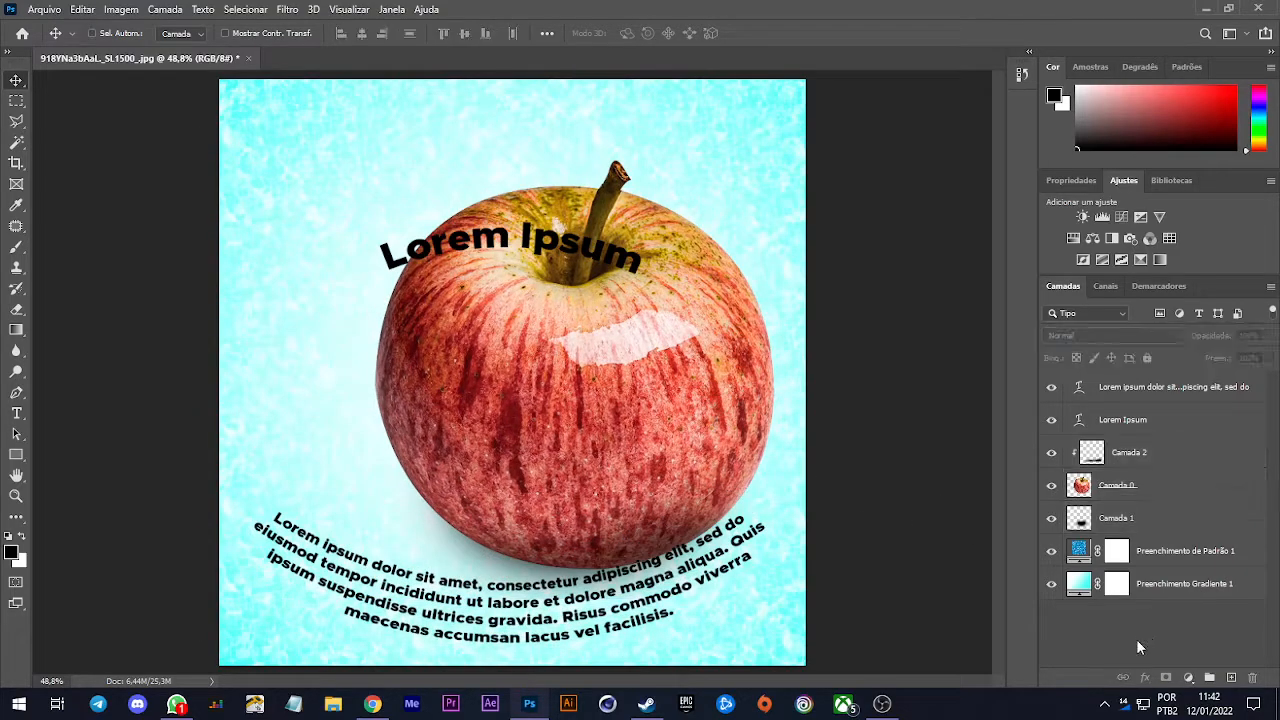
pyautogui.click(1152, 492)
pyautogui.moveTo(577, 353); pyautogui.dragTo(489, 323)
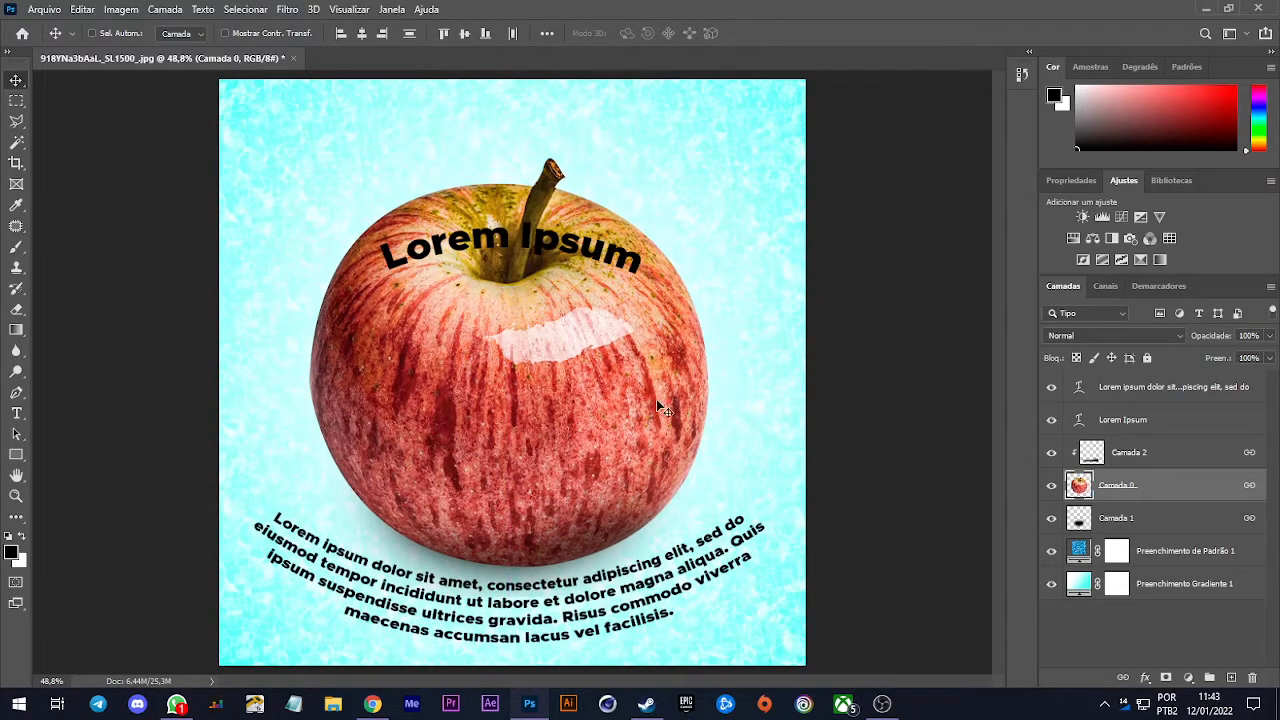
# Group the Camada 2, Camada 0 and Camada 1 layers and name the group "Maçã"
pyautogui.keyDown('shift'); pyautogui.click(1135, 519); pyautogui.keyUp('shift')
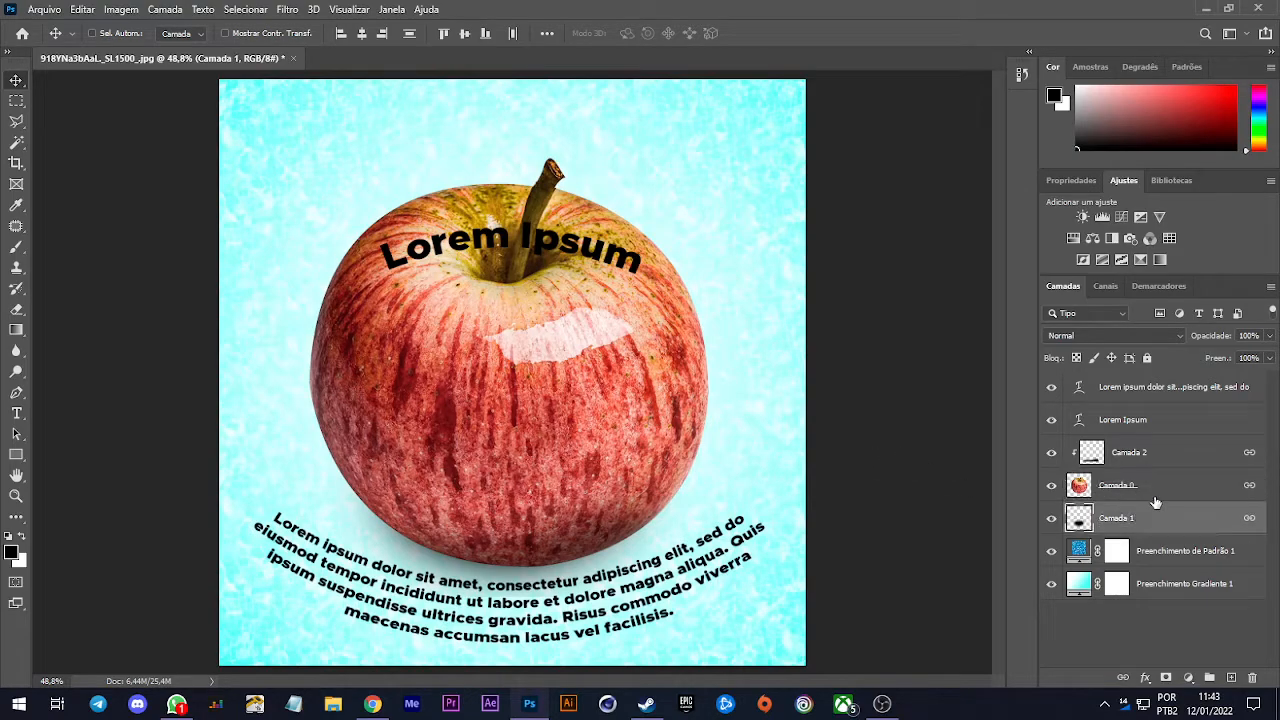
pyautogui.keyDown('shift'); pyautogui.click(1169, 467); pyautogui.keyUp('shift')
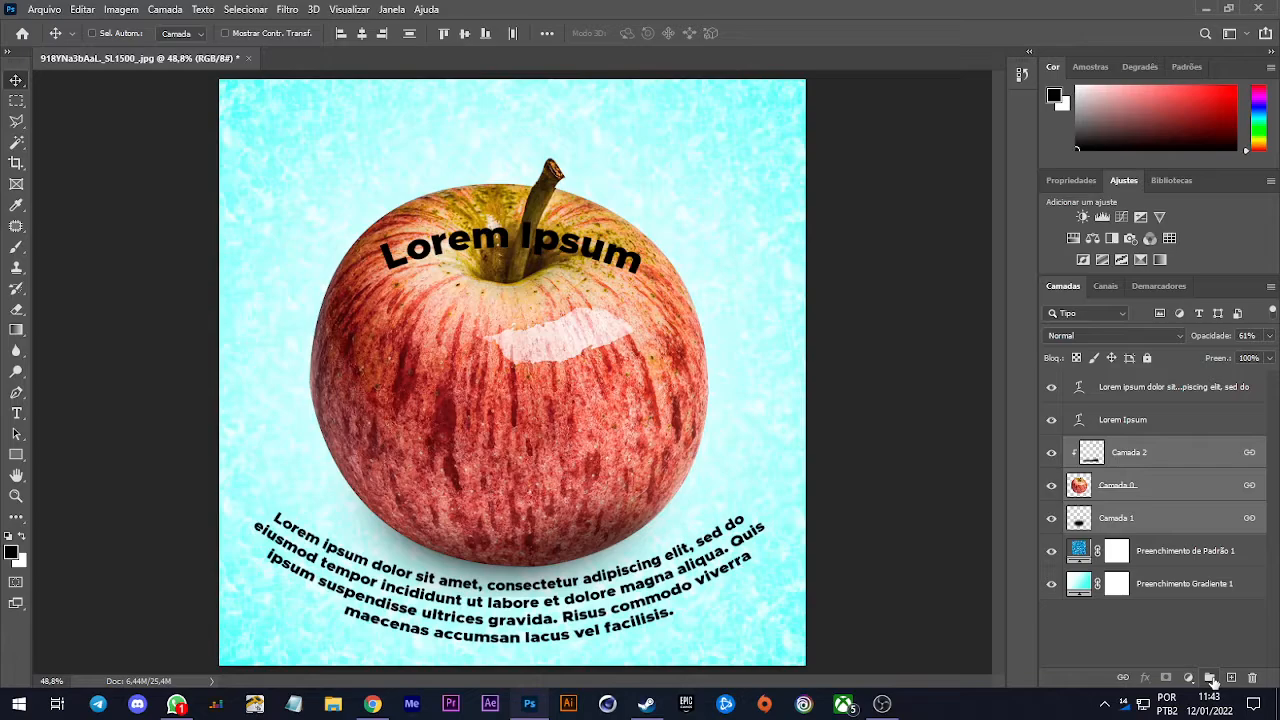
pyautogui.click(1210, 679)
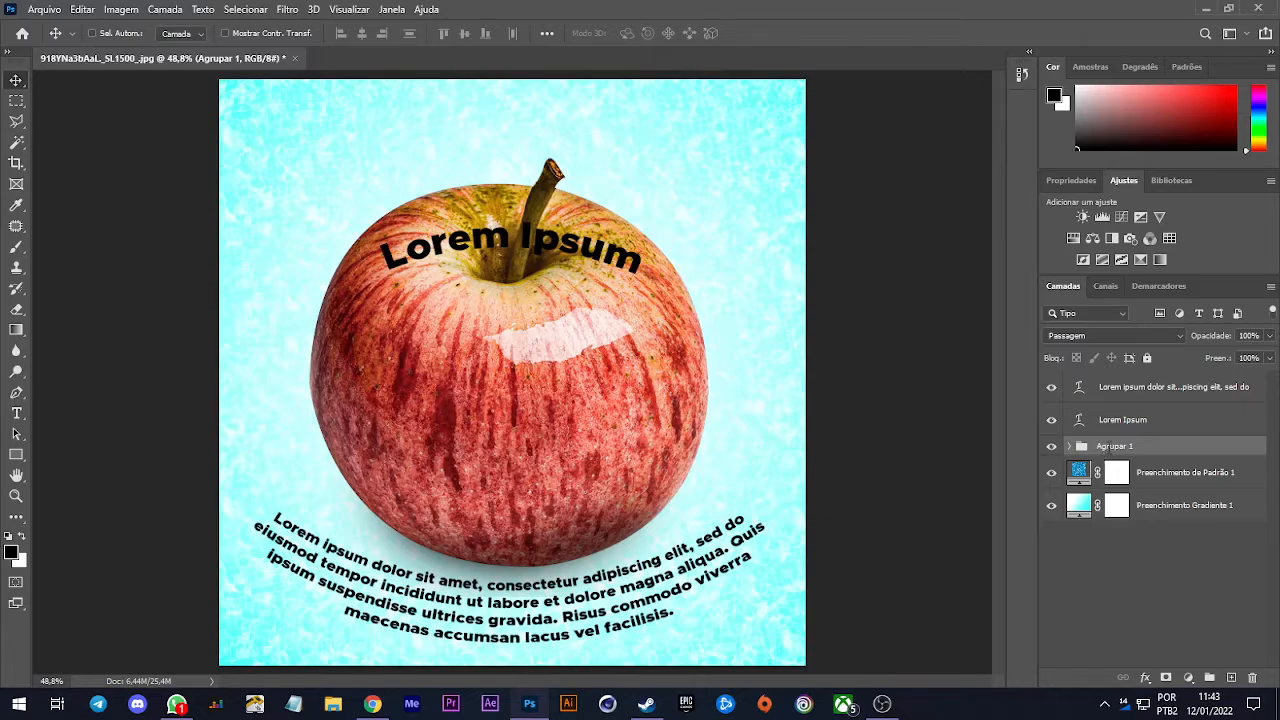
pyautogui.doubleClick(1112, 446)
pyautogui.write('Maçã')
pyautogui.press('Return')
pyautogui.doubleClick(1107, 447)
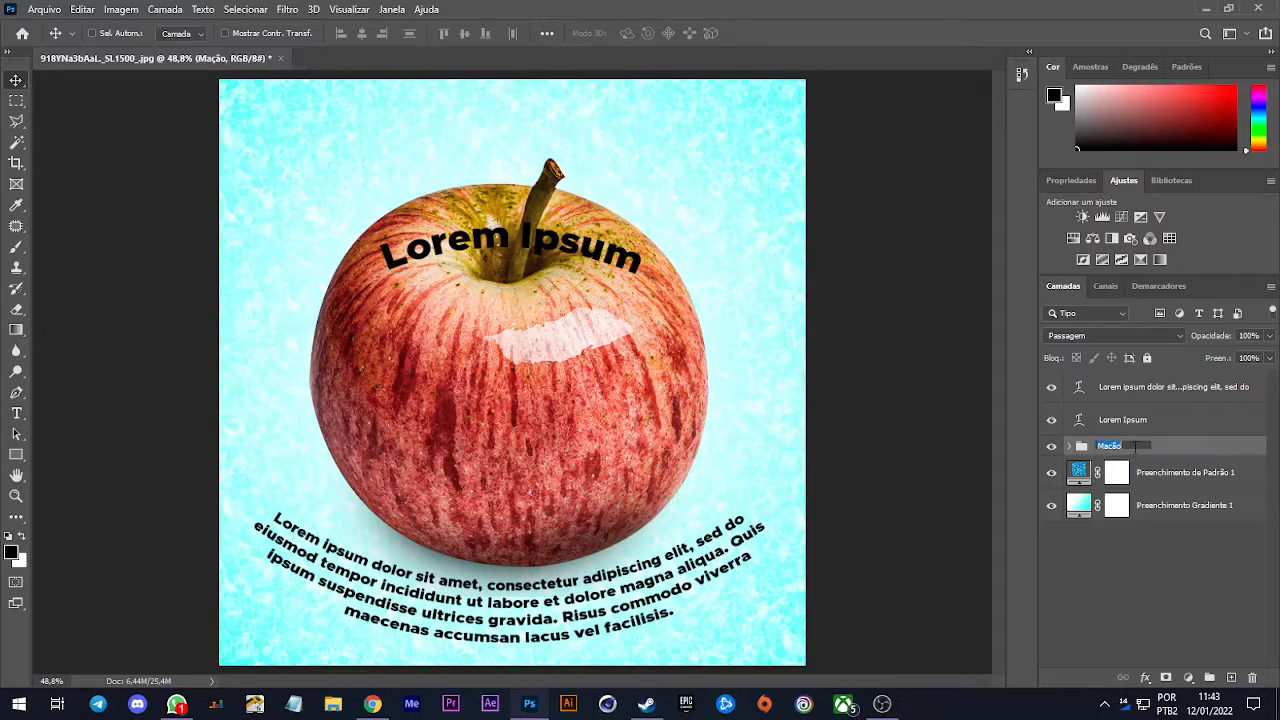
pyautogui.write('Maçã')
pyautogui.press('Return')
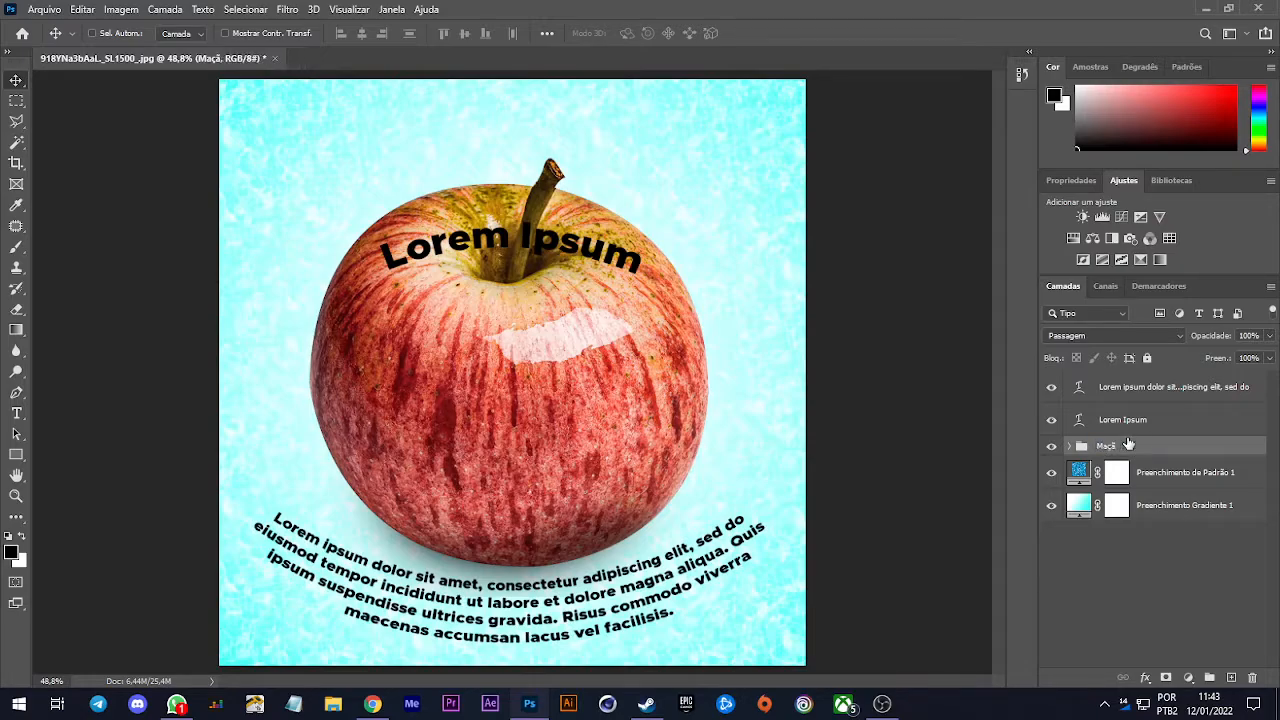
pyautogui.click(1071, 449)
pyautogui.click(1071, 449)
# Group the pattern fill and gradient fill layers and name the group "Fundo"
pyautogui.click(1206, 490)
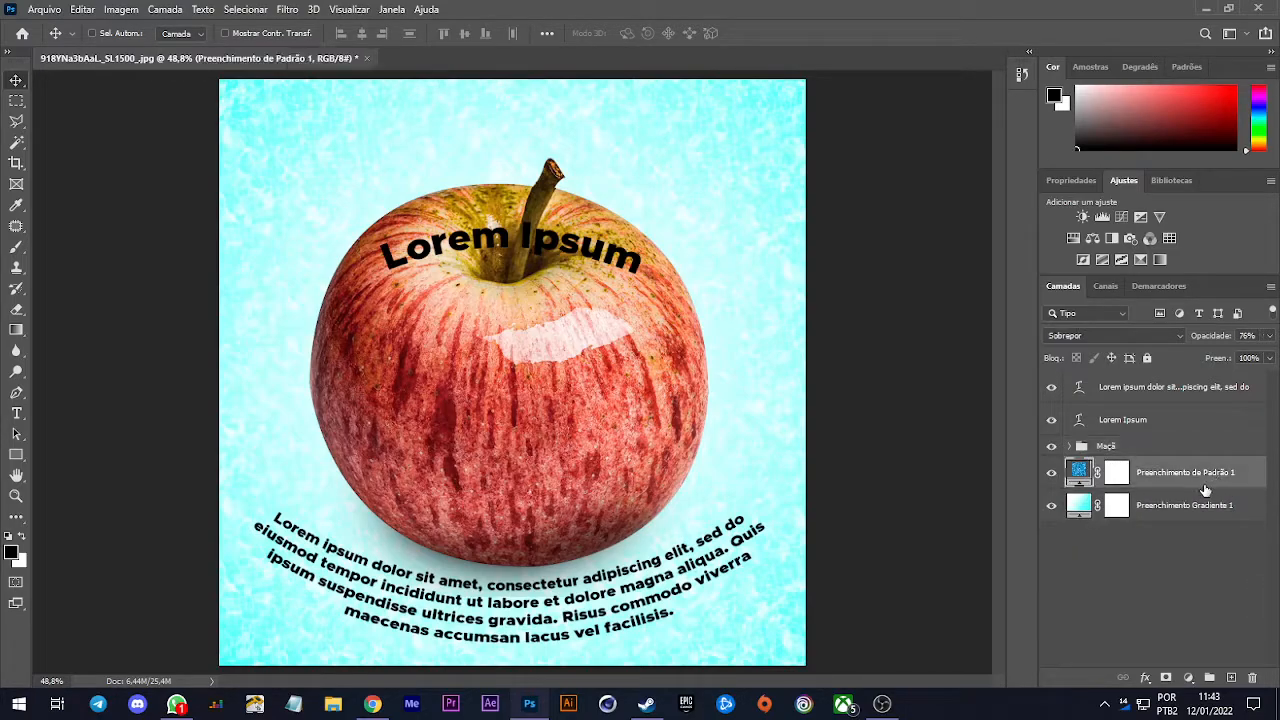
pyautogui.keyDown('shift'); pyautogui.click(1186, 500); pyautogui.keyUp('shift')
pyautogui.hotkey('ctrl', 'g')
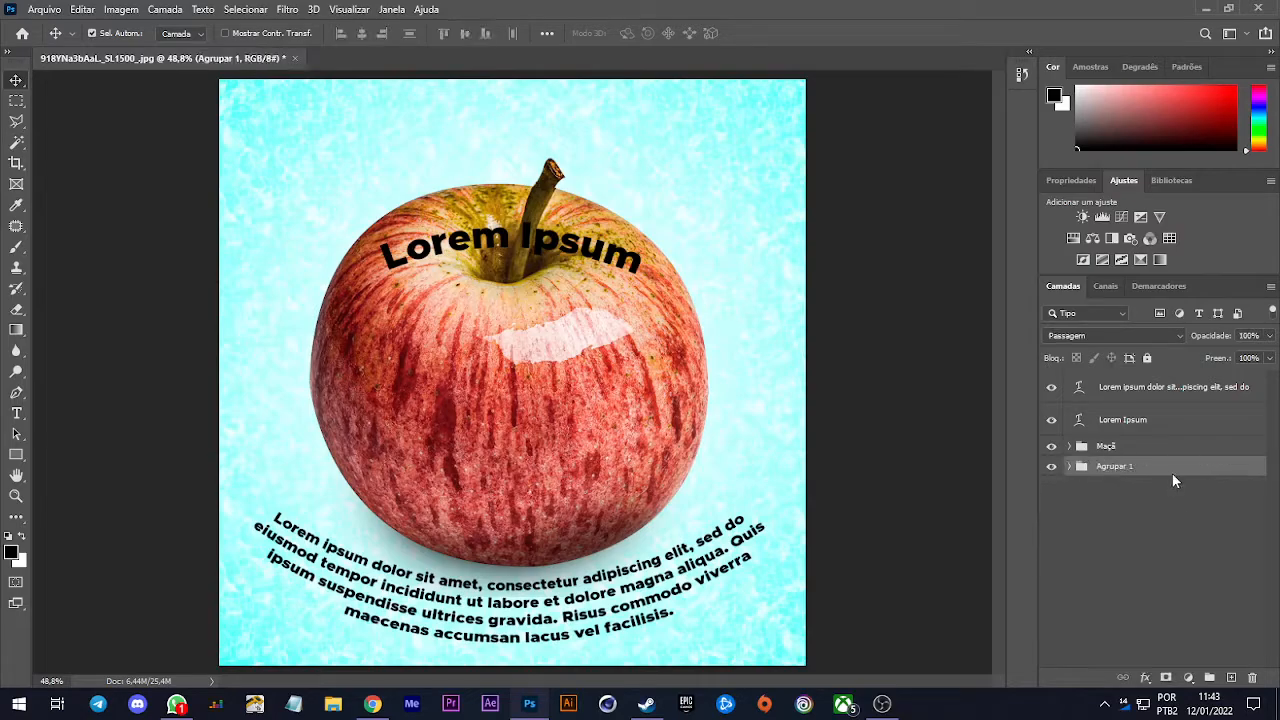
pyautogui.doubleClick(1129, 466)
pyautogui.write('Fundo')
pyautogui.press('Return')
pyautogui.click(1093, 526)
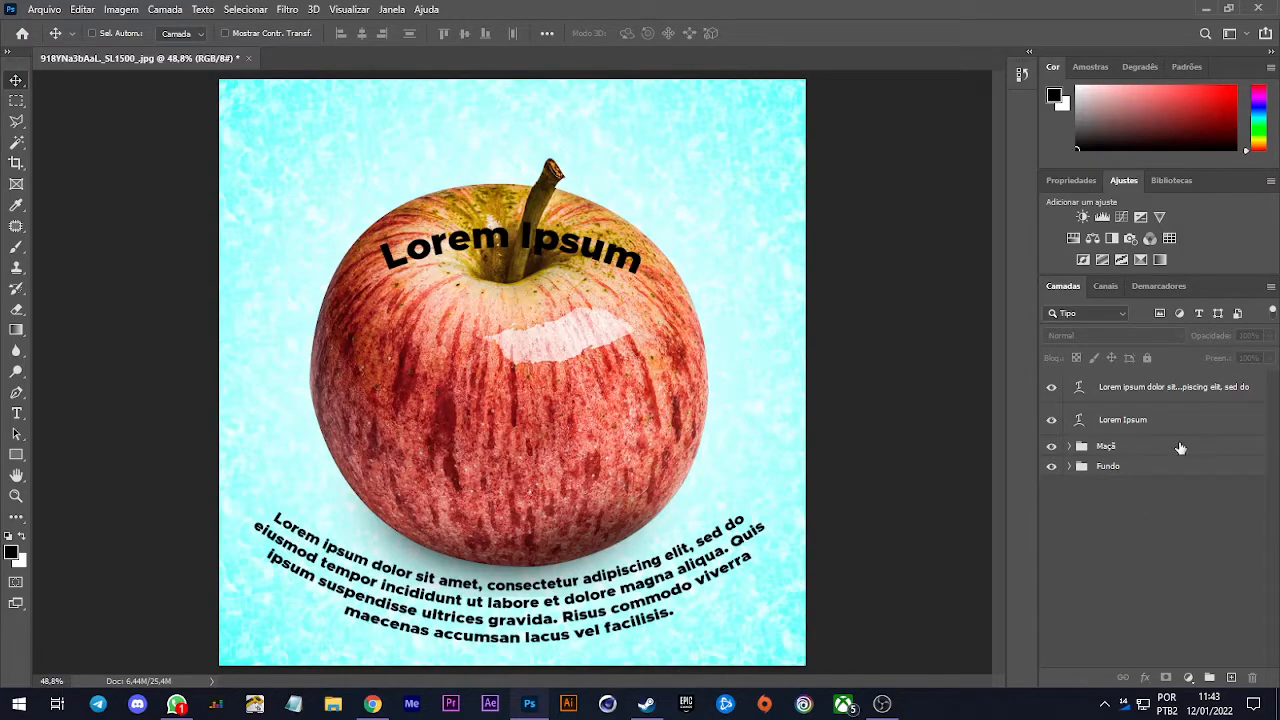
# Select the title, the paragraph and the background pattern in turn directly on the canvas, and enable automatic layer selection
pyautogui.click(1135, 430)
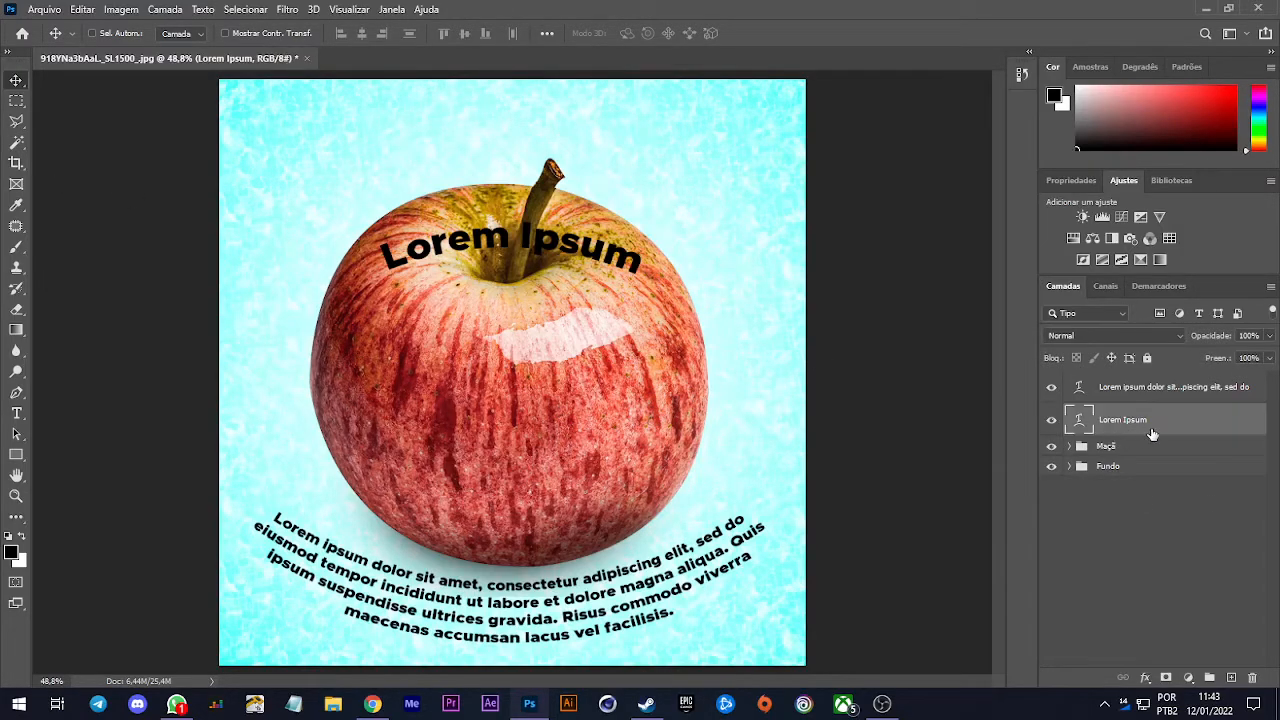
pyautogui.click(1113, 395)
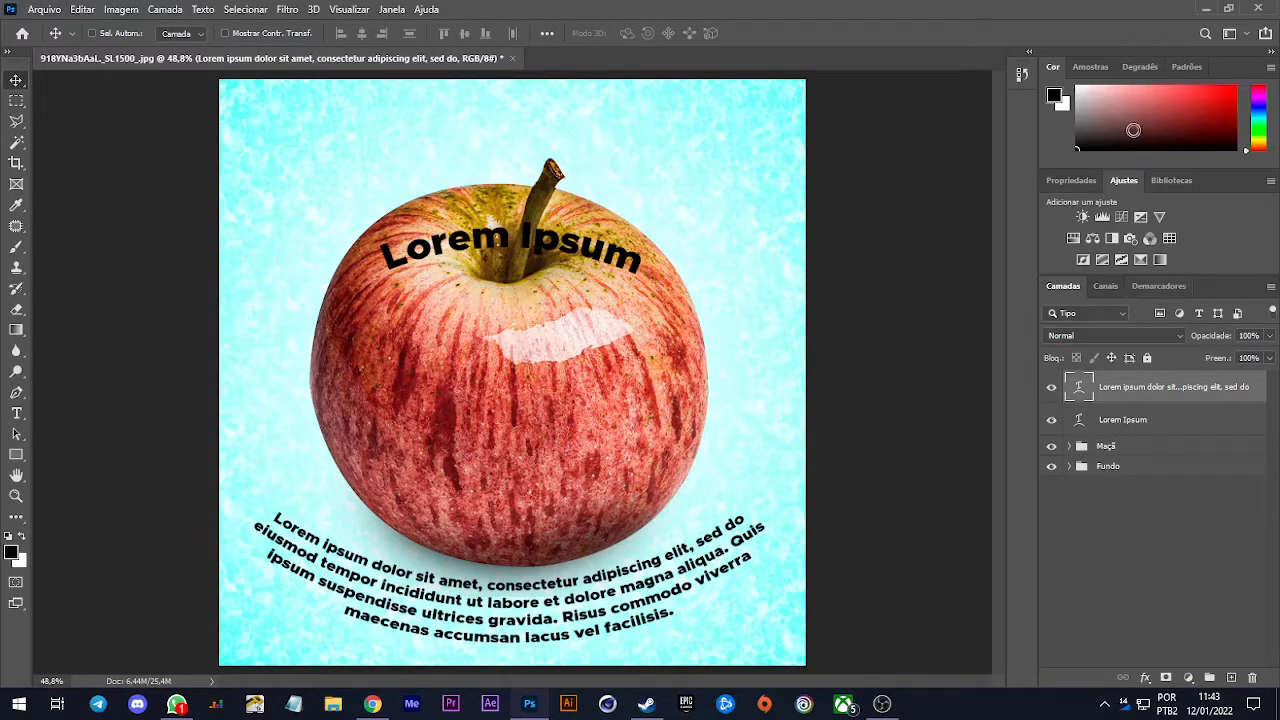
pyautogui.keyDown('ctrl'); pyautogui.click(592, 248); pyautogui.keyUp('ctrl')
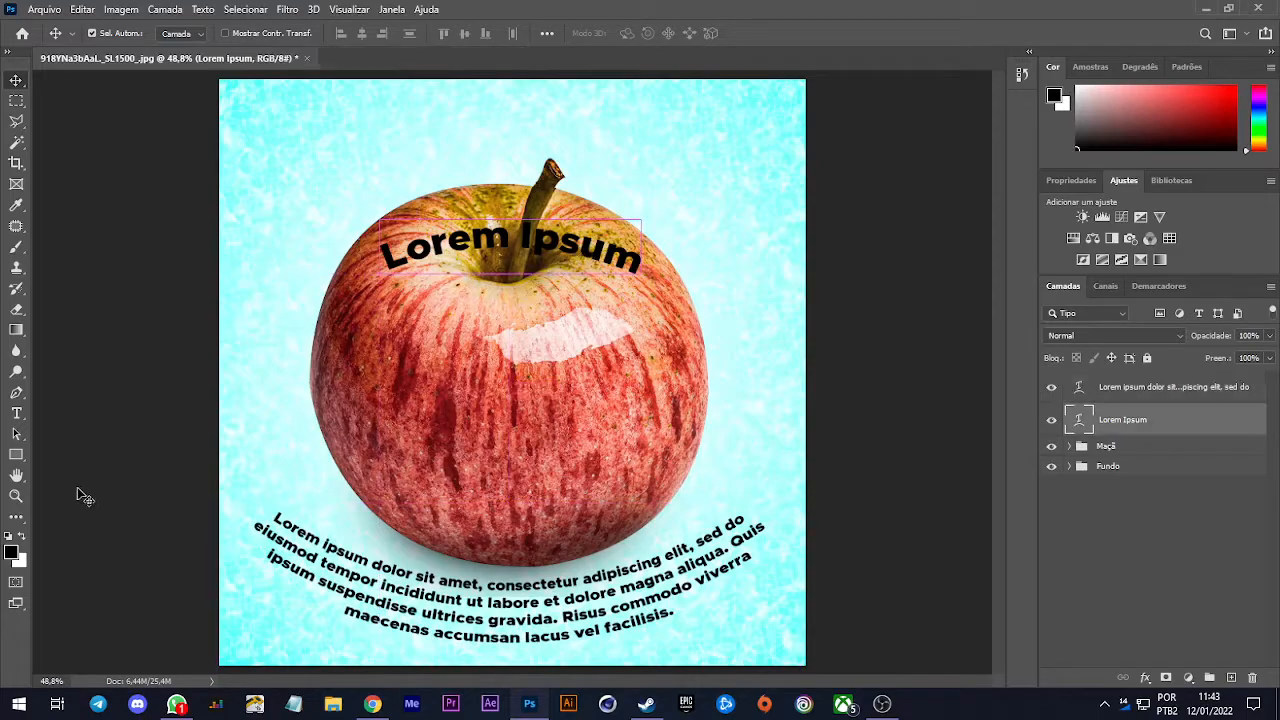
pyautogui.keyDown('ctrl'); pyautogui.click(545, 632); pyautogui.keyUp('ctrl')
pyautogui.keyDown('ctrl'); pyautogui.click(654, 163); pyautogui.keyUp('ctrl')
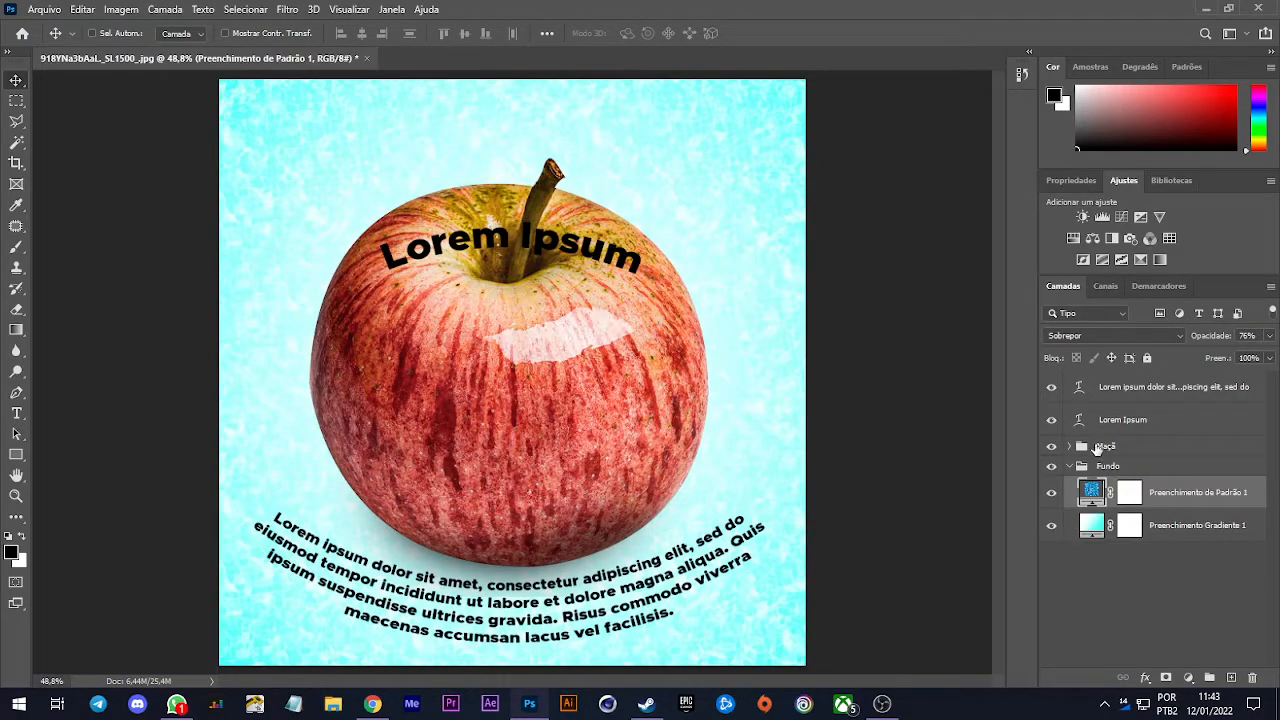
pyautogui.click(1070, 467)
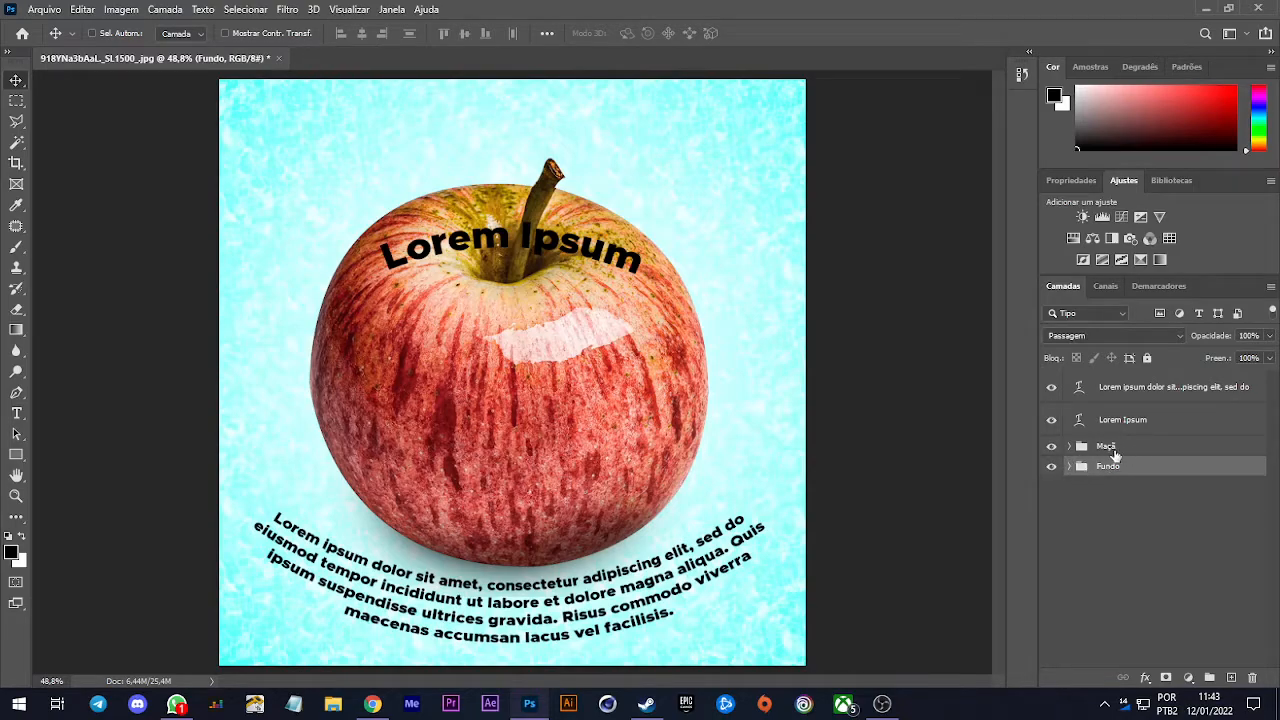
pyautogui.click(93, 36)
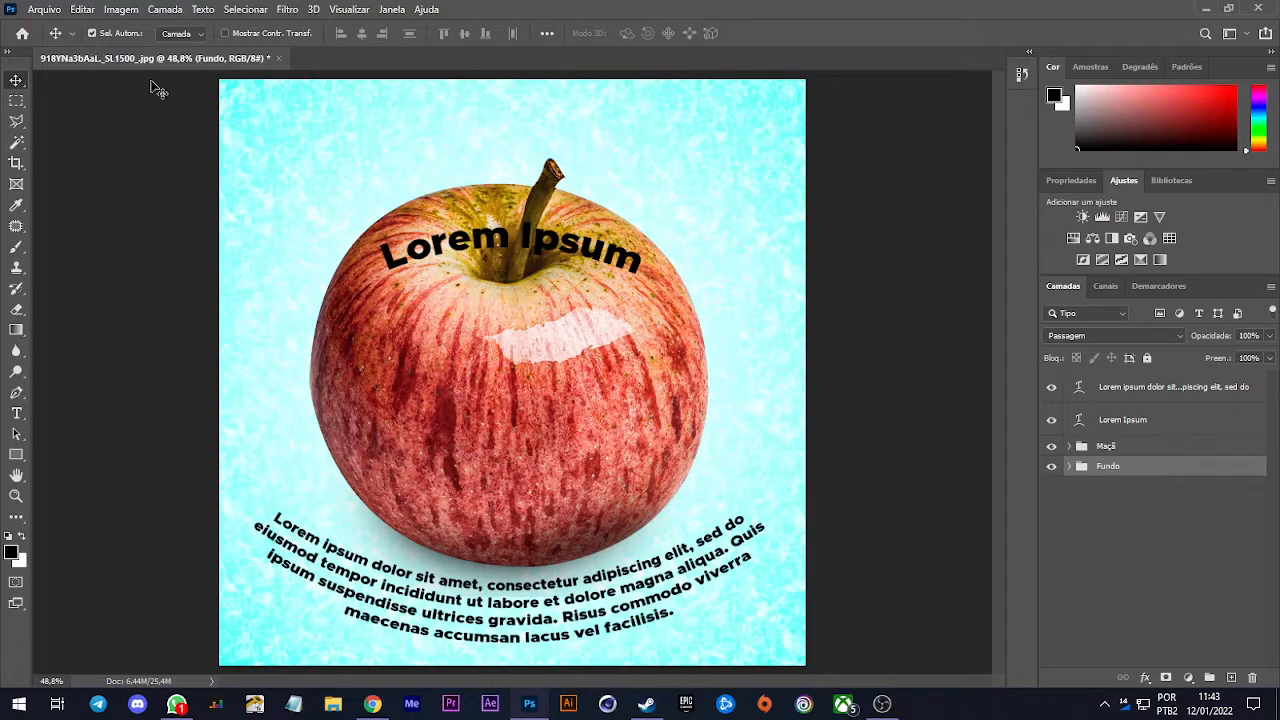
# Move the "Lorem Ipsum" title up into the empty background above the apple's stem, then select the paragraph on the canvas
pyautogui.click(432, 250)
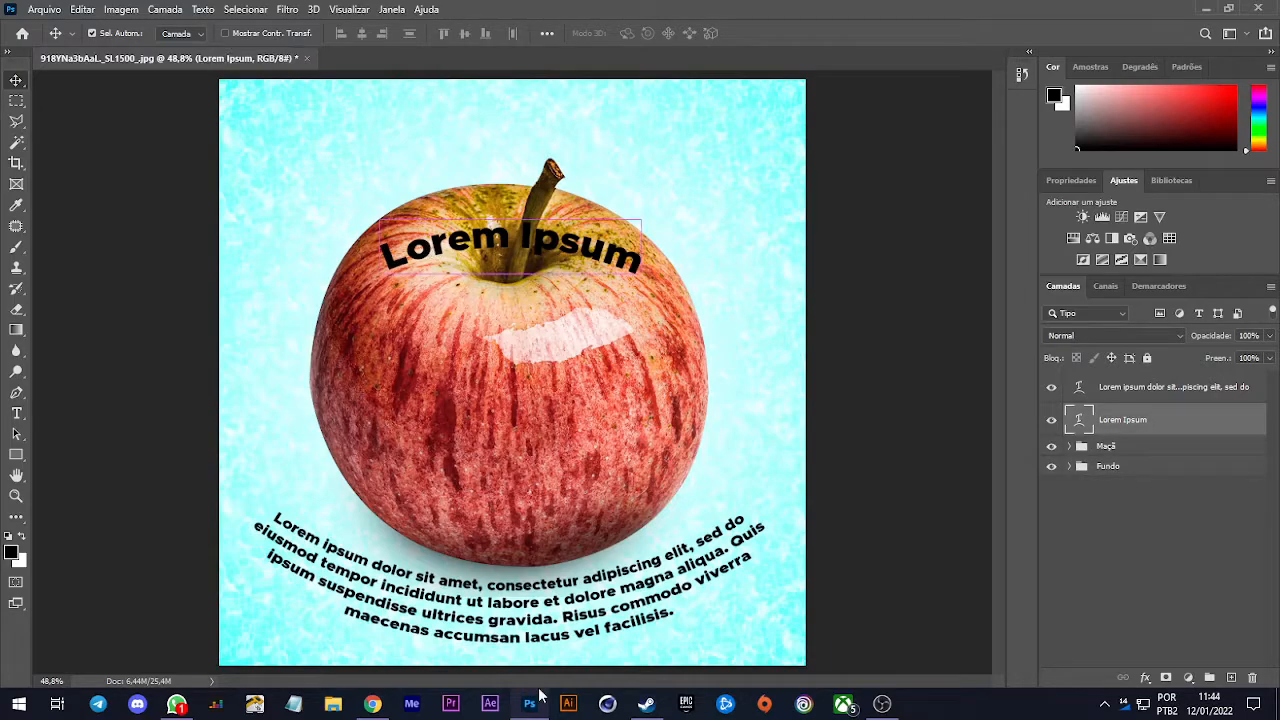
pyautogui.click(566, 624)
pyautogui.click(510, 256)
pyautogui.moveTo(510, 256); pyautogui.dragTo(511, 129)
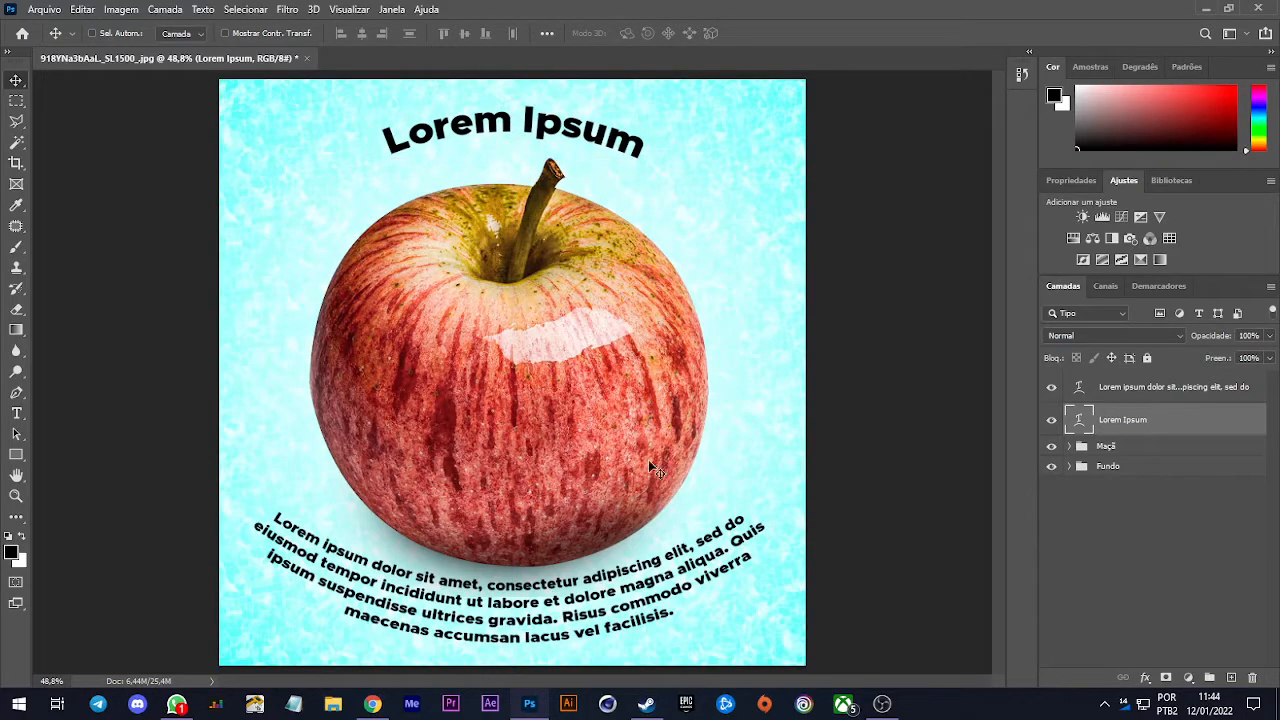
pyautogui.click(714, 565)
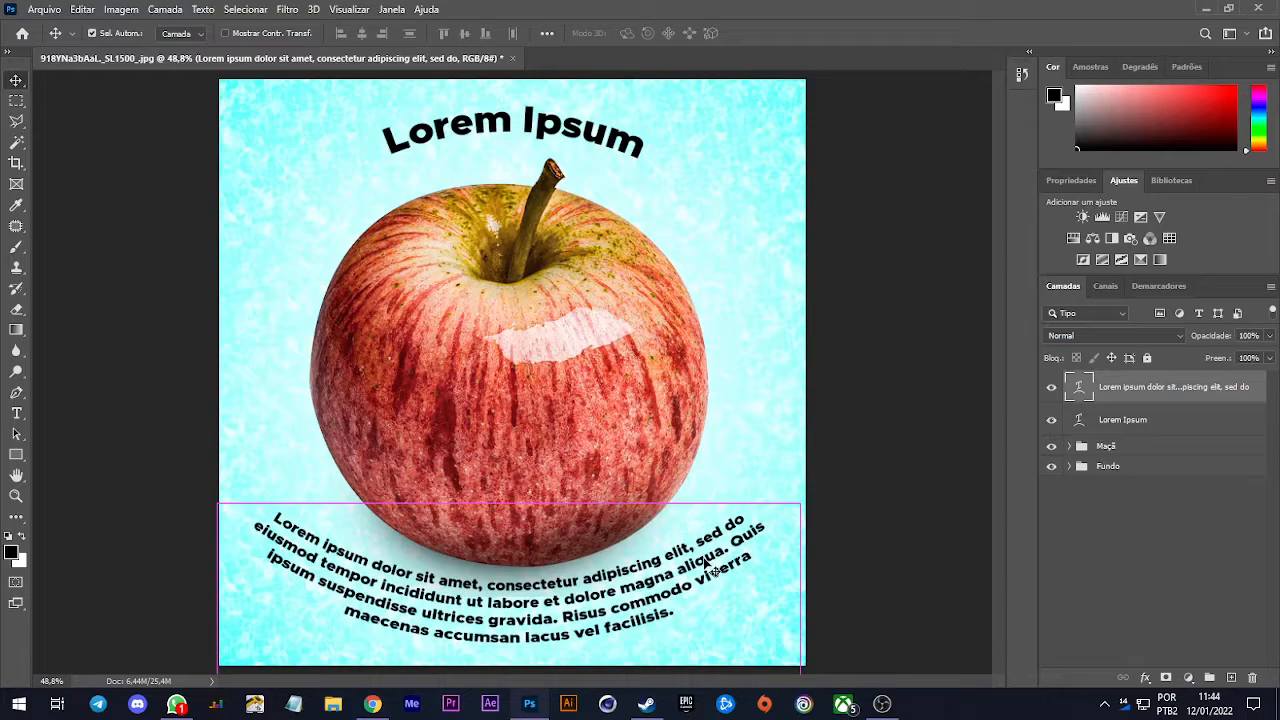
pyautogui.moveTo(714, 565)
pyautogui.mouseDown()
pyautogui.moveTo(714, 579)
pyautogui.moveTo(735, 425)
pyautogui.moveTo(668, 482)
pyautogui.moveTo(708, 562)
pyautogui.mouseUp()
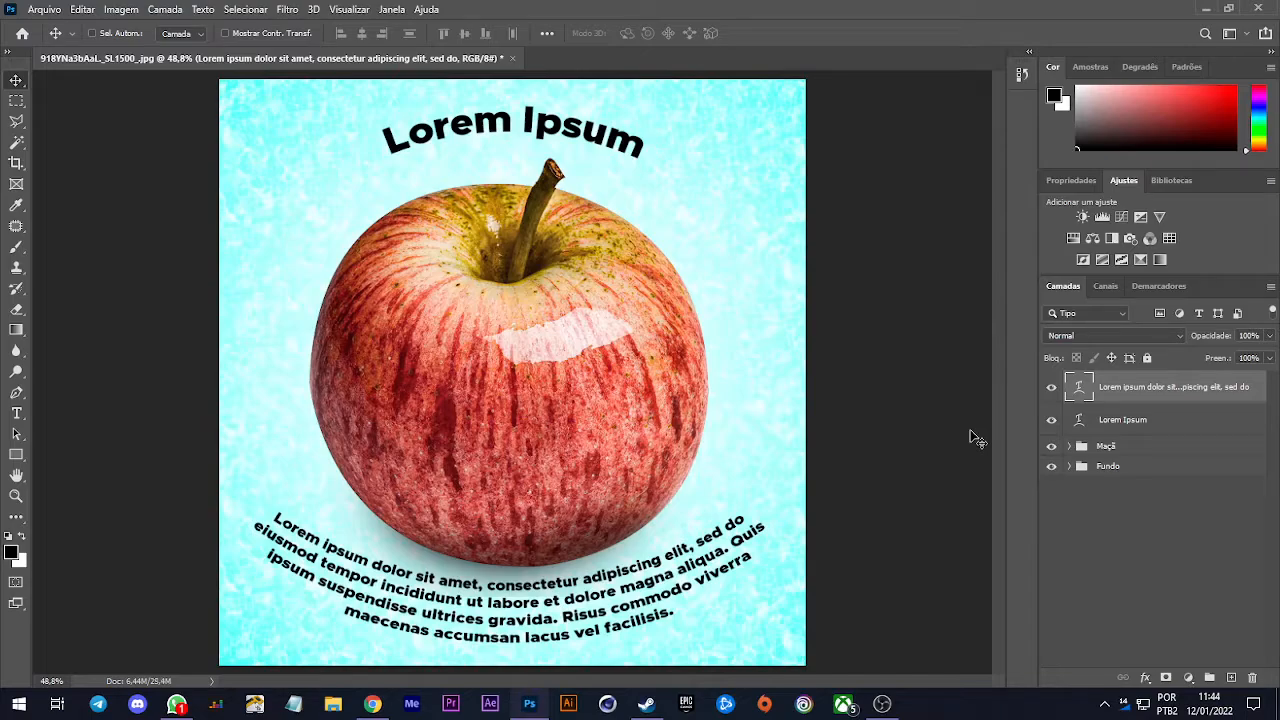
# Move the "Lorem Ipsum" layer between the Maçã and Fundo groups, and try 50% opacity on it before restoring 100%
pyautogui.click(1145, 421)
pyautogui.moveTo(1183, 428); pyautogui.dragTo(1110, 480)
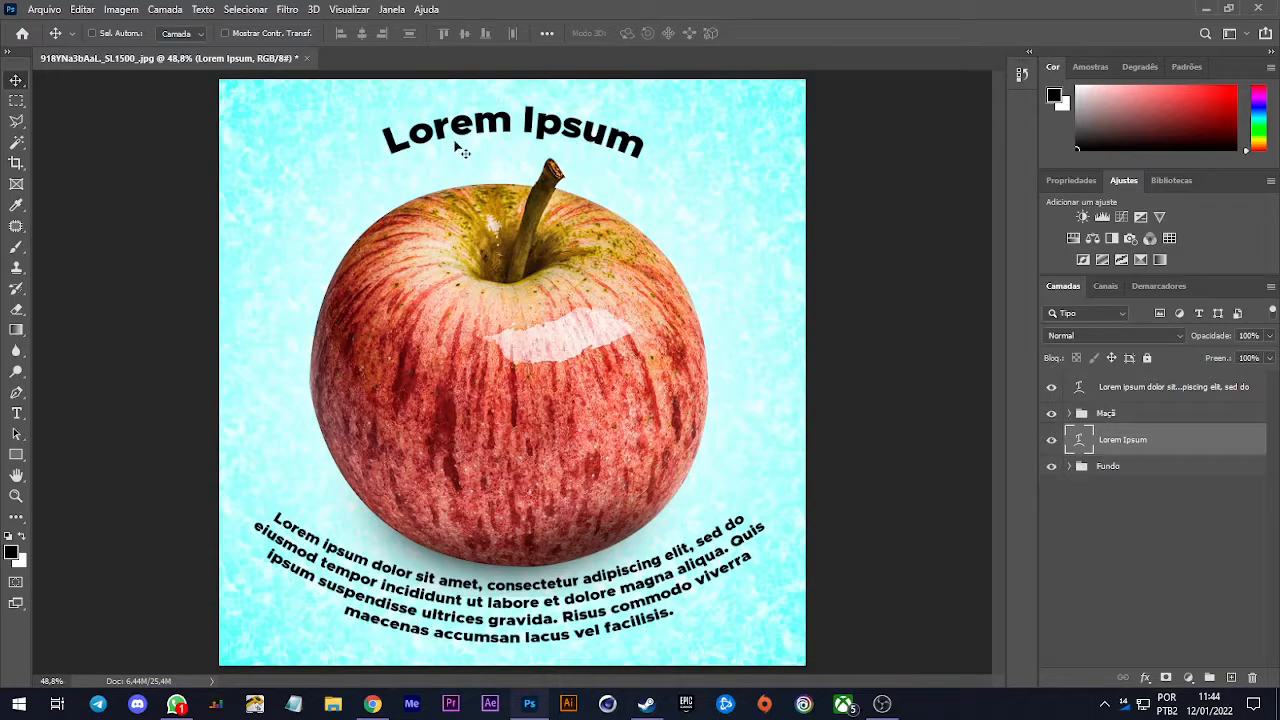
pyautogui.press('5')
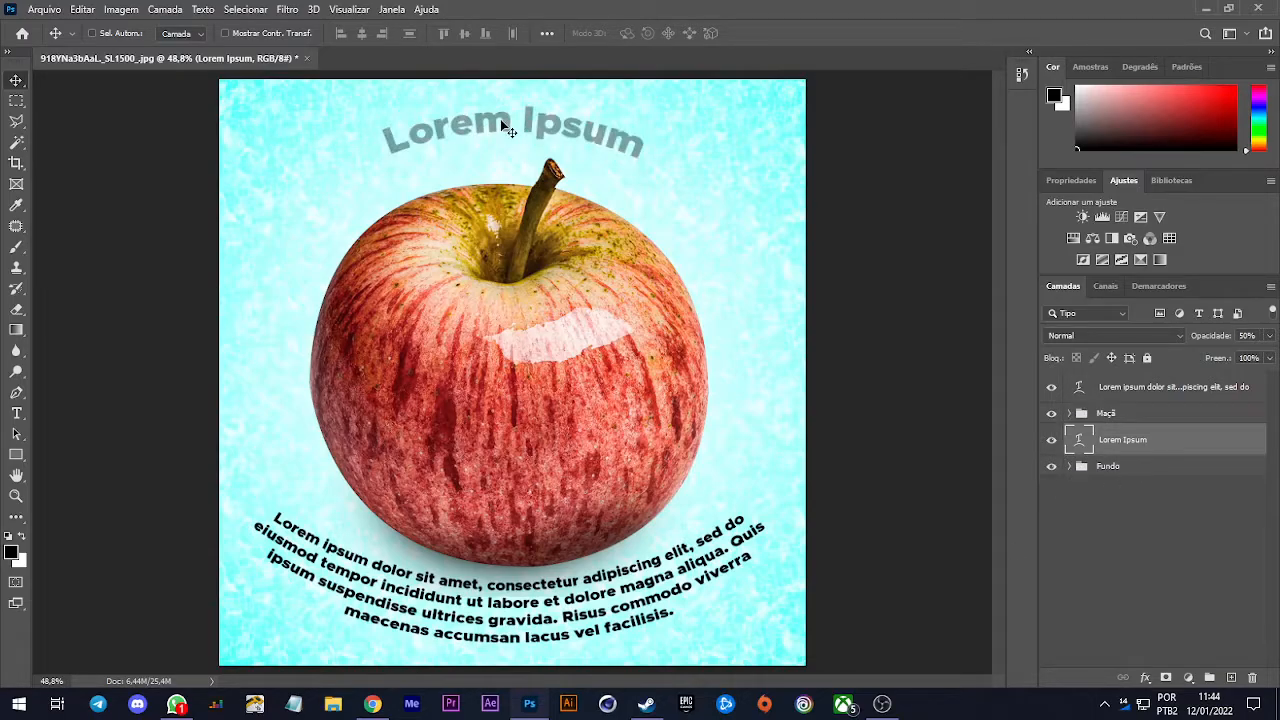
pyautogui.press('0')
# Replace the arched title's text with "Maça Vermelha"
pyautogui.press('t')
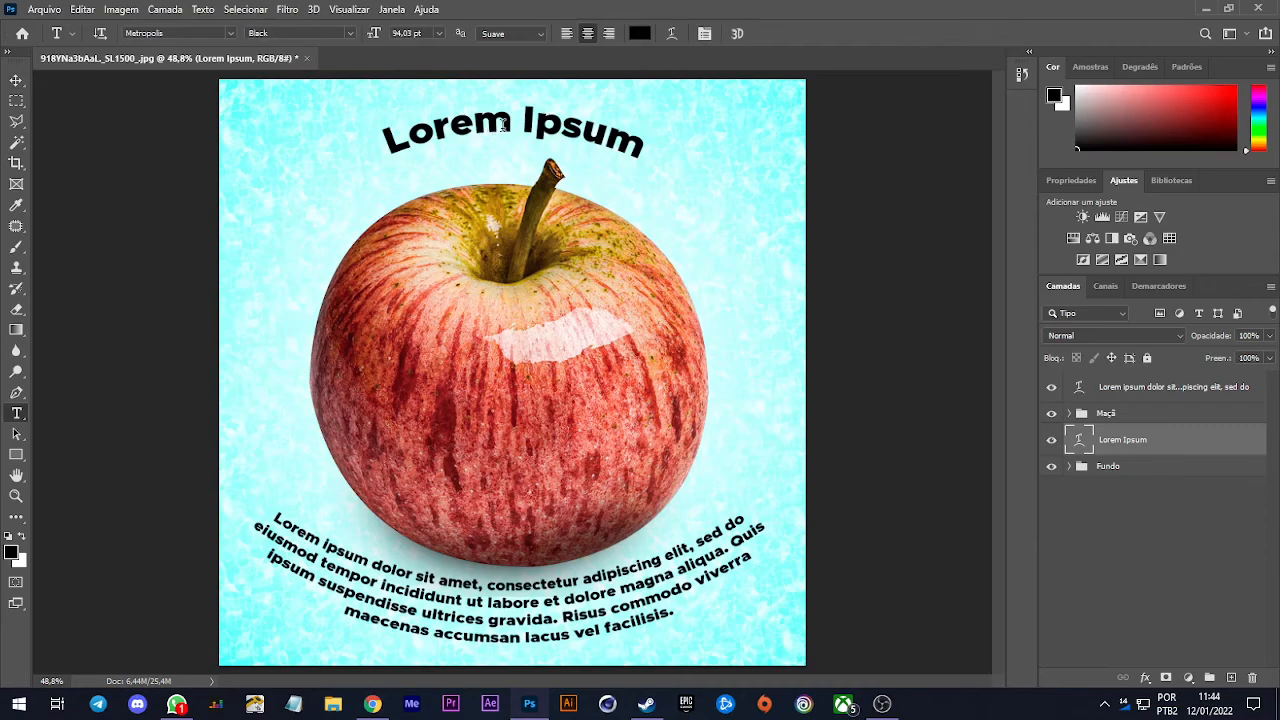
pyautogui.tripleClick(503, 123)
pyautogui.write('Maç')
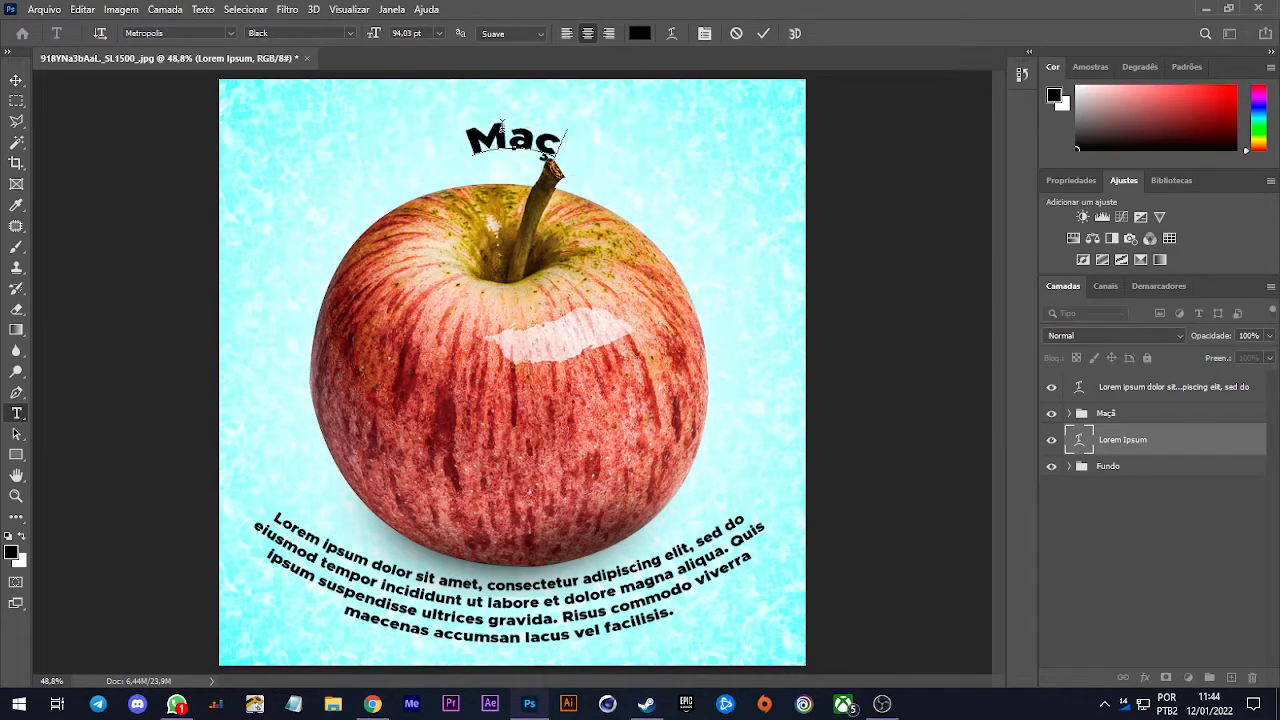
pyautogui.write('a')
pyautogui.write(' Vermelha')
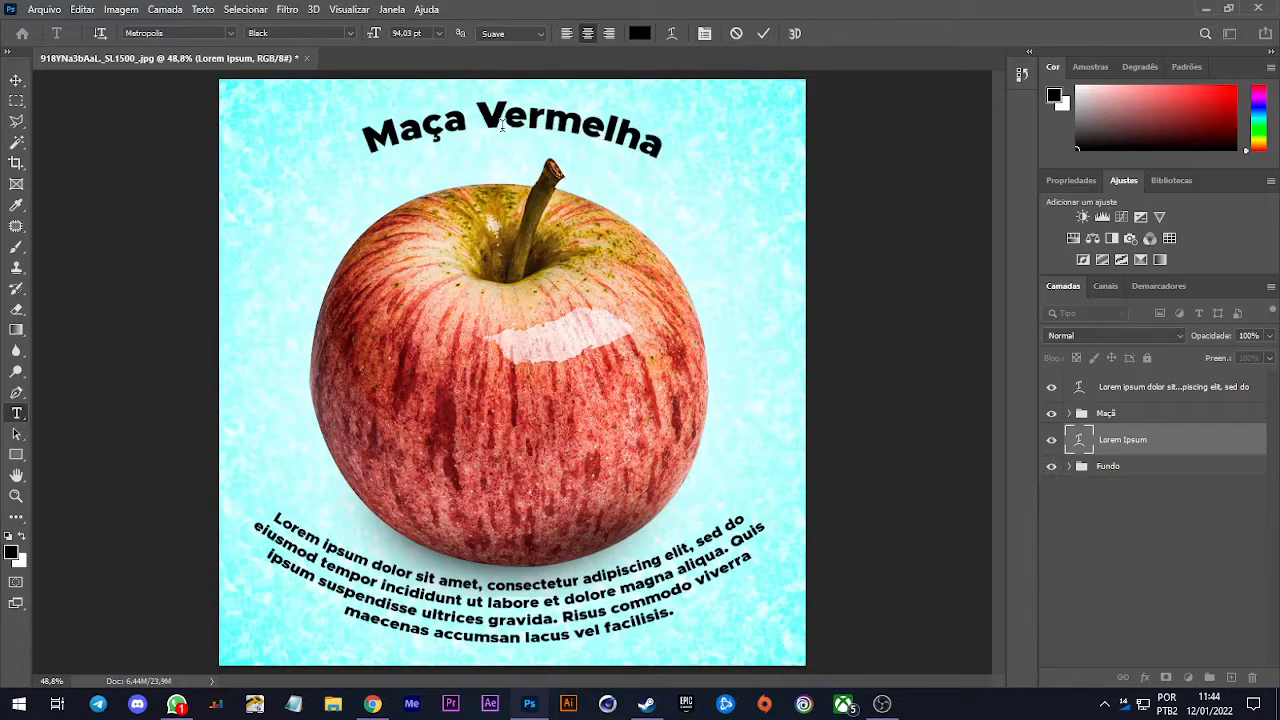
pyautogui.hotkey('ctrl', 'Return')
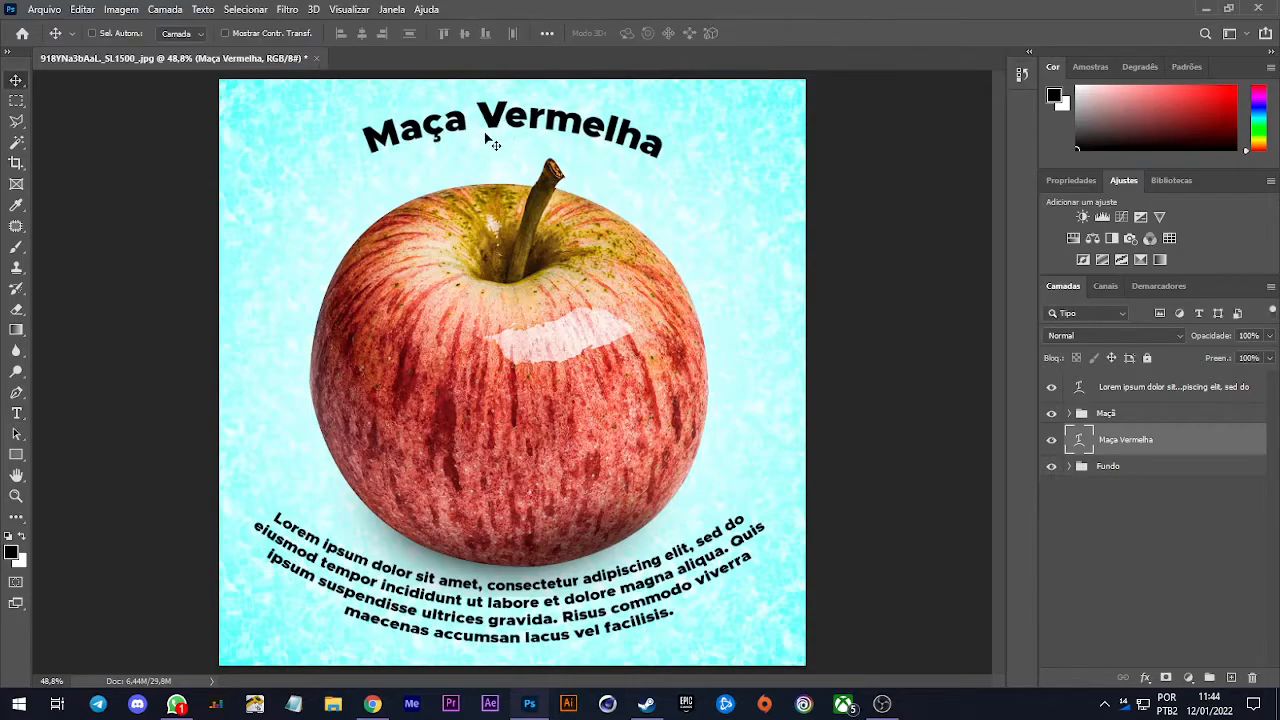
# Correct the spelling of the title's first word so that it reads "Maçã Vermelha"
pyautogui.click(470, 110)
pyautogui.press('BackSpace')
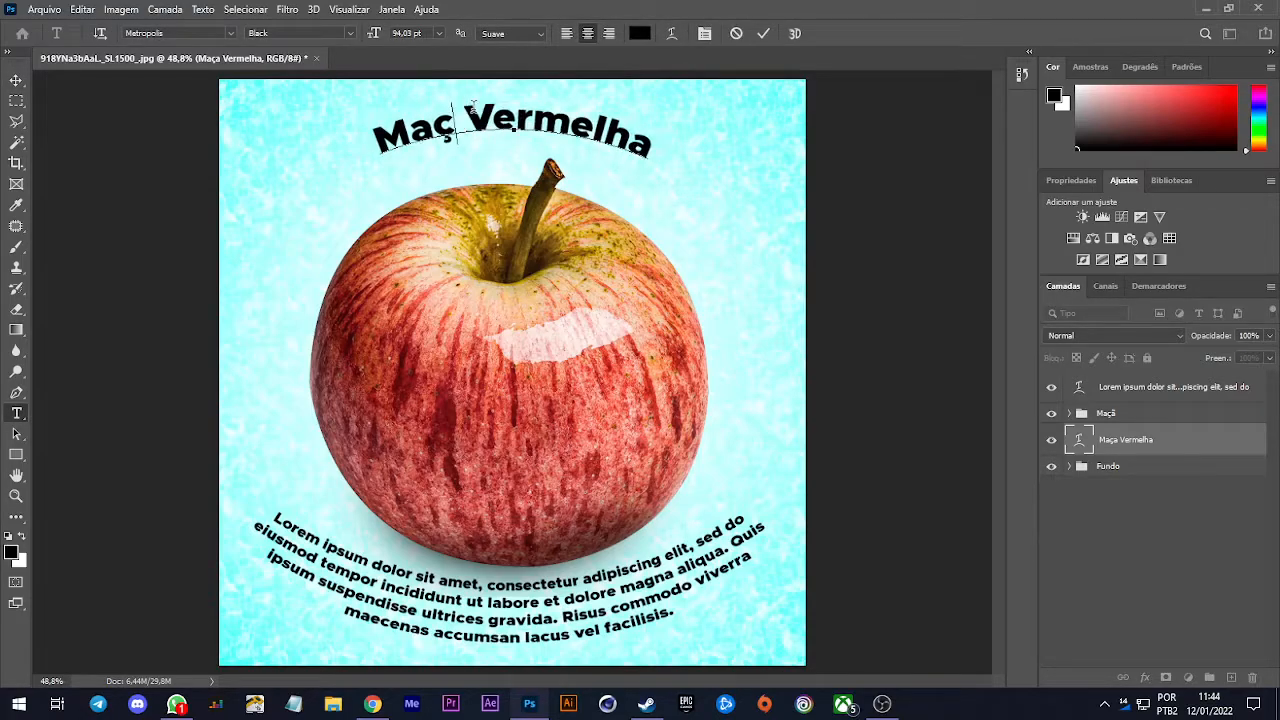
pyautogui.write('ã')
pyautogui.hotkey('ctrl', 'Return')
# Lower the "Maçã Vermelha" title to just behind the apple's stem and enlarge it proportionally to about the apple's width
pyautogui.moveTo(627, 153); pyautogui.dragTo(620, 197)
pyautogui.hotkey('ctrl', 't')
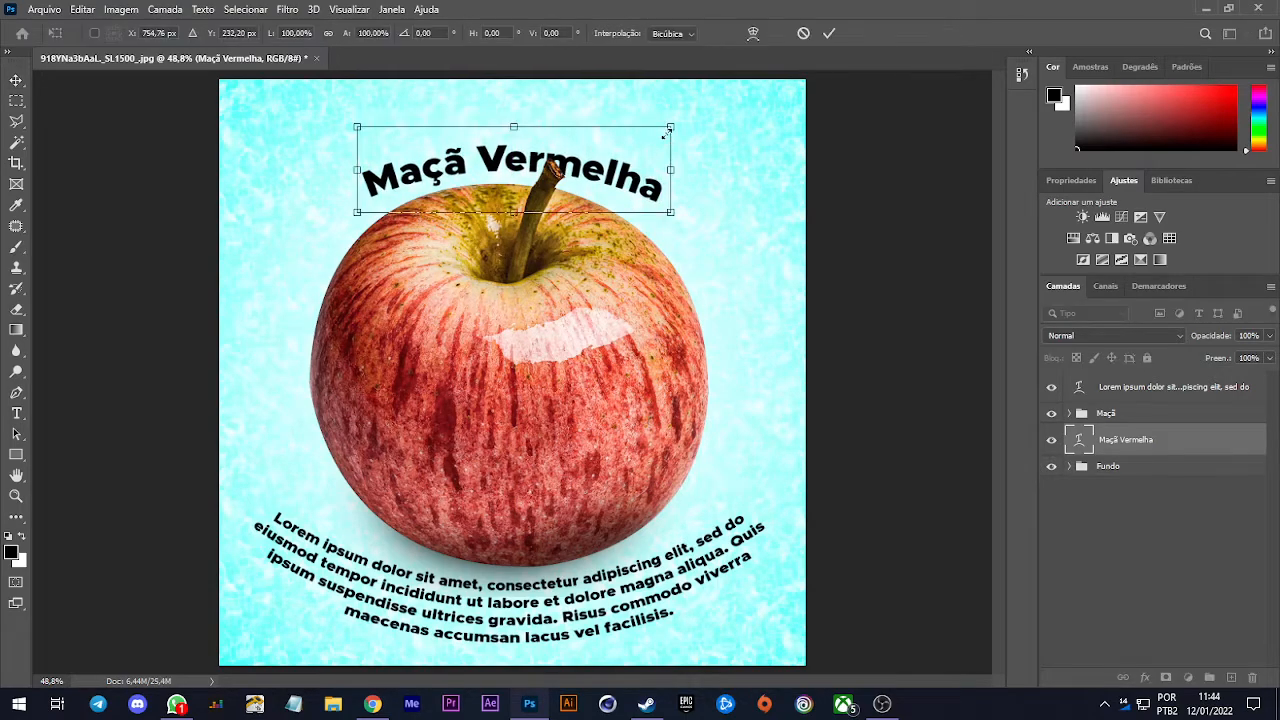
pyautogui.moveTo(663, 127); pyautogui.dragTo(718, 114)
pyautogui.press('Return')
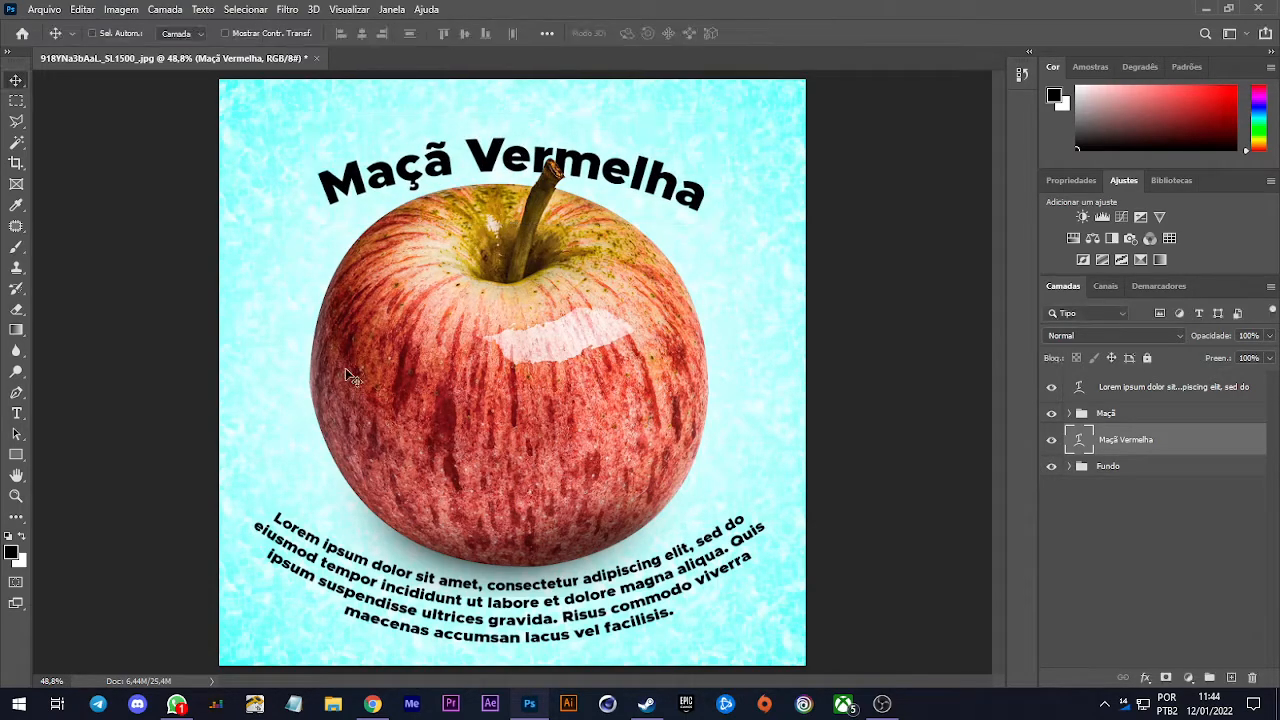
pyautogui.moveTo(1123, 438)
pyautogui.mouseDown()
pyautogui.moveTo(1111, 403)
pyautogui.moveTo(1118, 443)
pyautogui.mouseUp()
# Increase the title's Arco warp to a bend of 37,7%
pyautogui.hotkey('ctrl', 't')
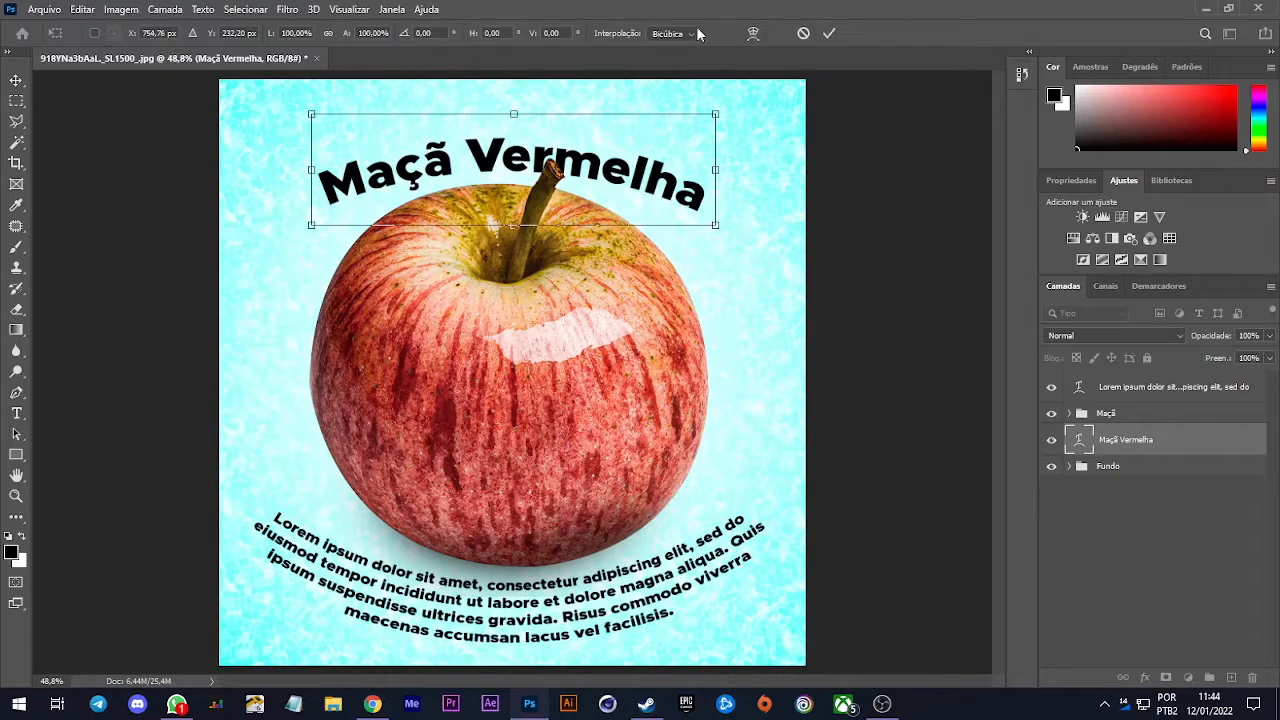
pyautogui.click(762, 33)
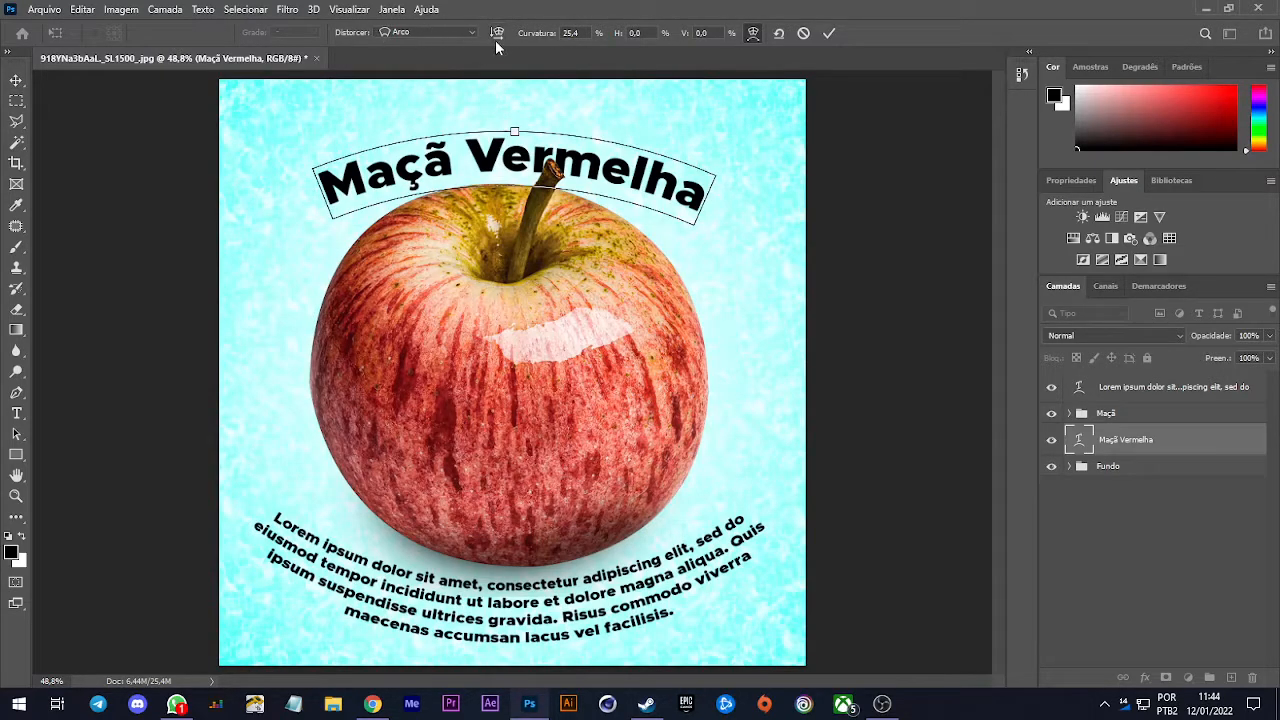
pyautogui.moveTo(548, 38); pyautogui.dragTo(645, 42)
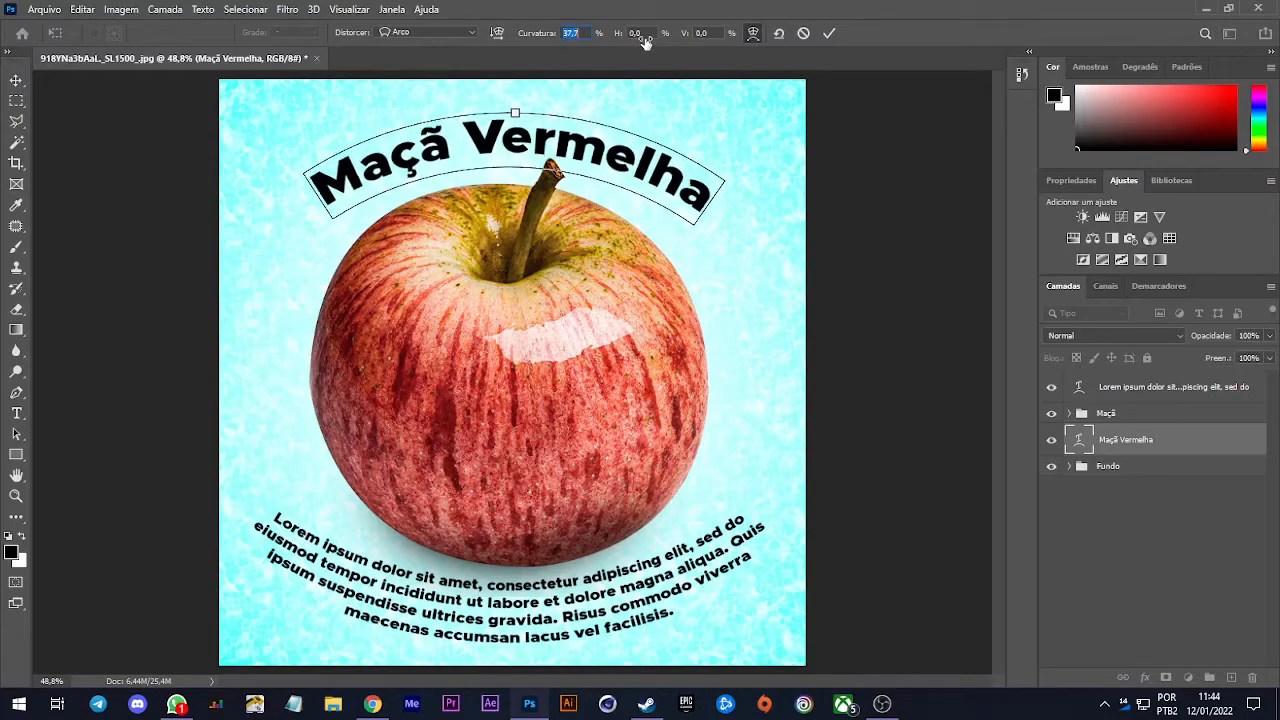
pyautogui.click(829, 33)
# Scale the title down to 92,53% and lower it slightly so it follows the apple's upper edge
pyautogui.hotkey('ctrl', 't')
pyautogui.moveTo(726, 89); pyautogui.dragTo(709, 95)
pyautogui.moveTo(660, 193); pyautogui.dragTo(660, 205)
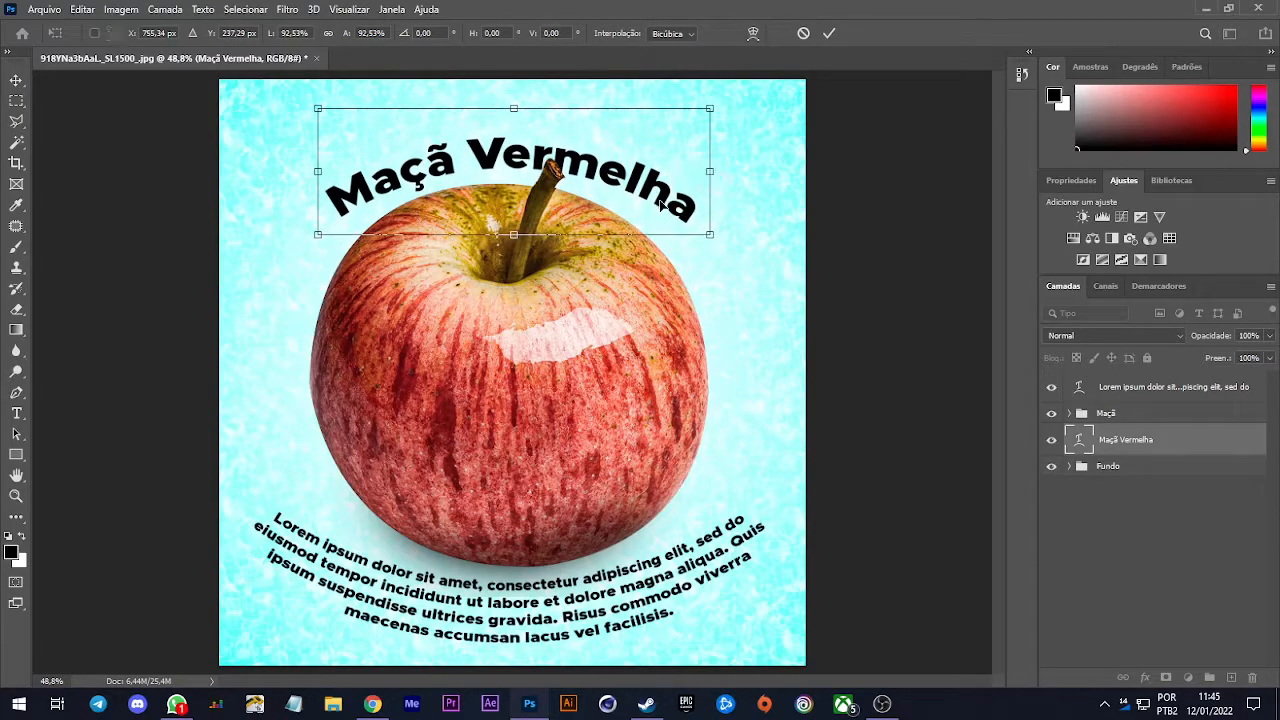
pyautogui.click(830, 33)
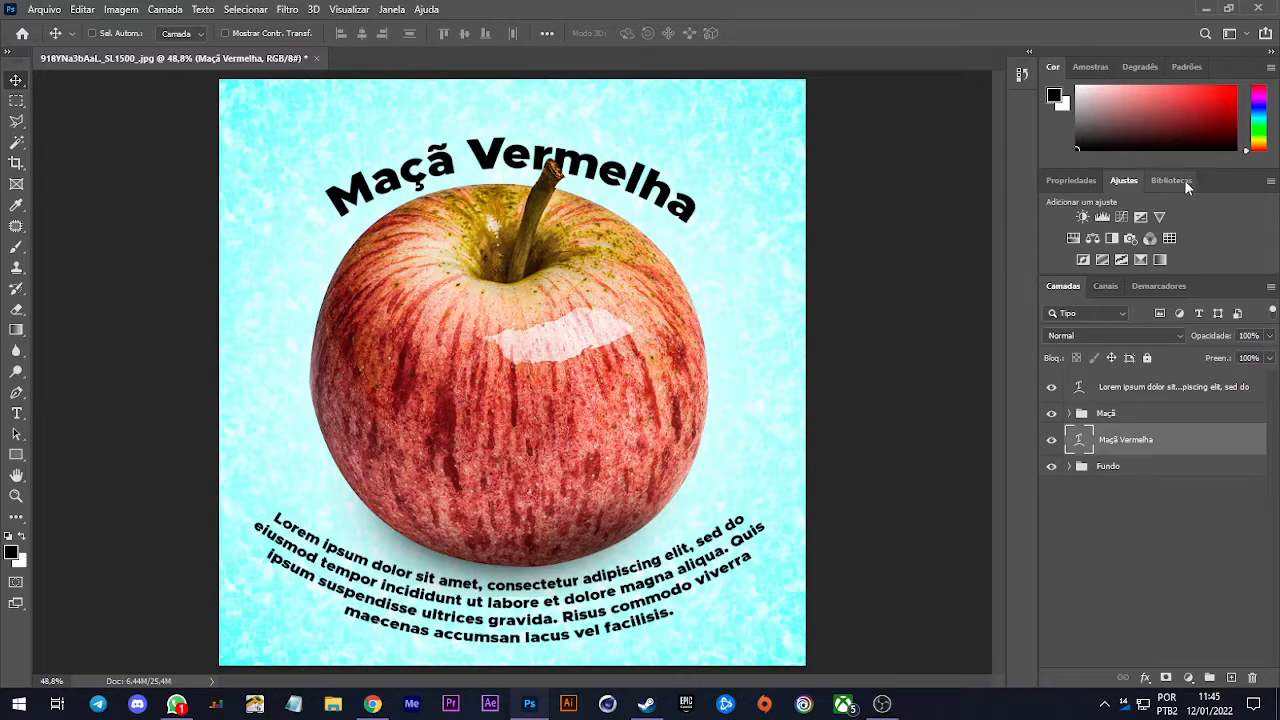
# Set the foreground colour to bright red and recolour the title text orange-red (#cd634a)
pyautogui.moveTo(1192, 118); pyautogui.dragTo(1236, 88)
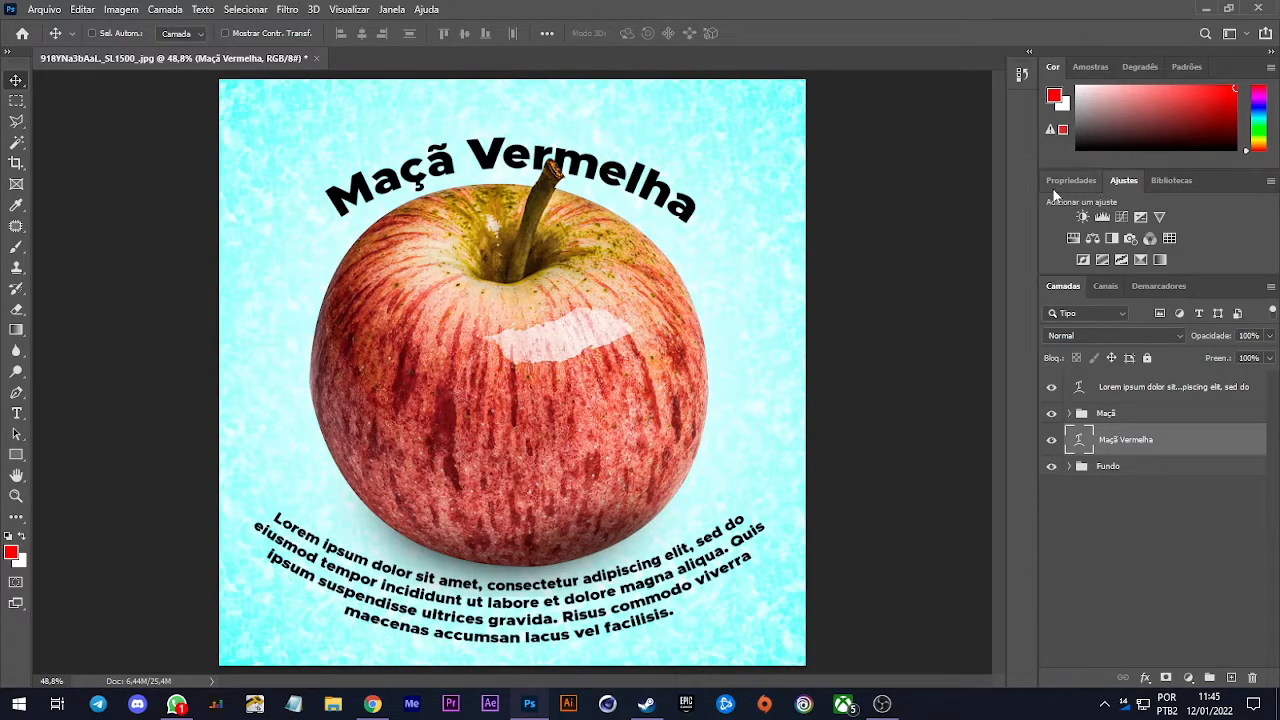
pyautogui.click(1079, 180)
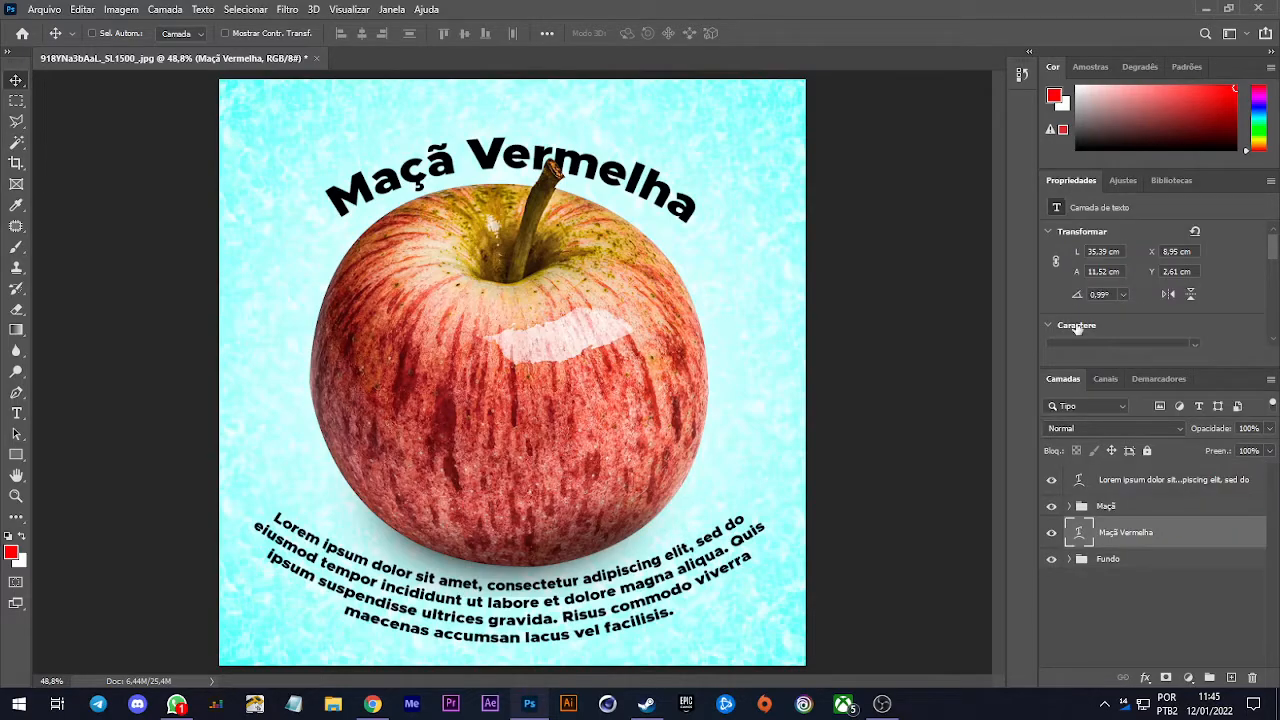
pyautogui.scroll(-3, 1155, 267)
pyautogui.scroll(-3, 1155, 267)
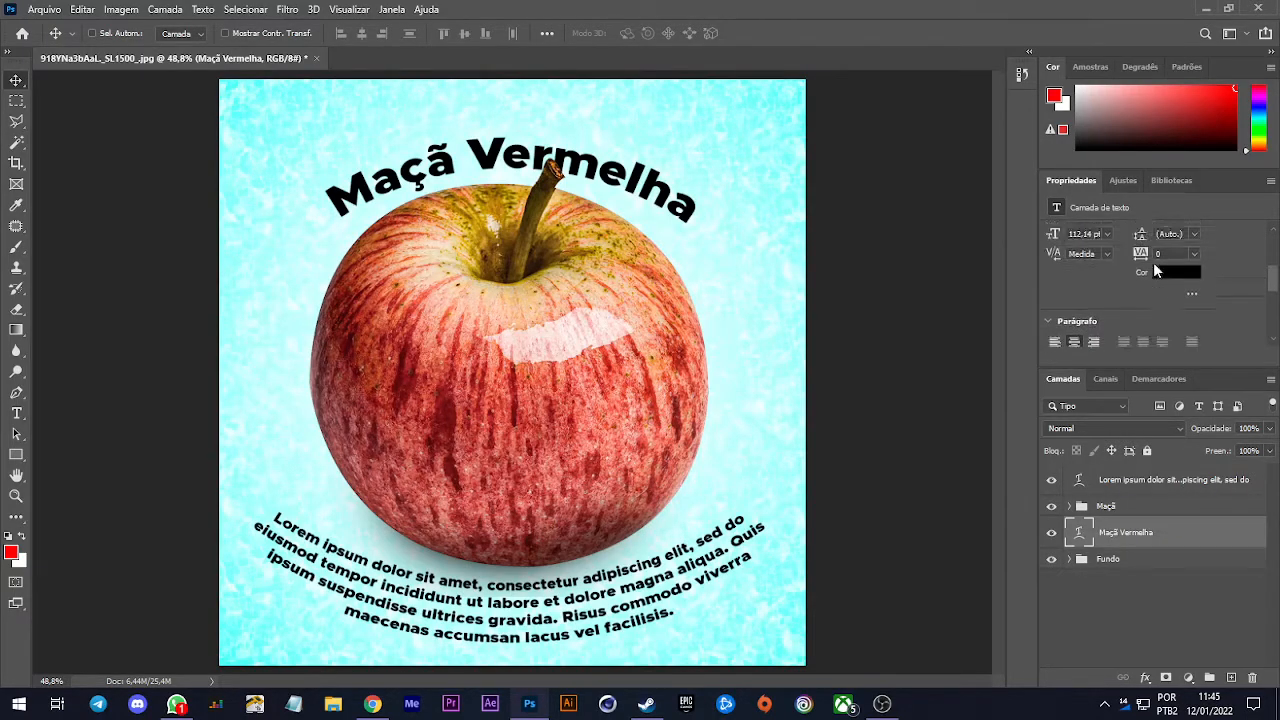
pyautogui.click(1172, 297)
pyautogui.click(535, 240)
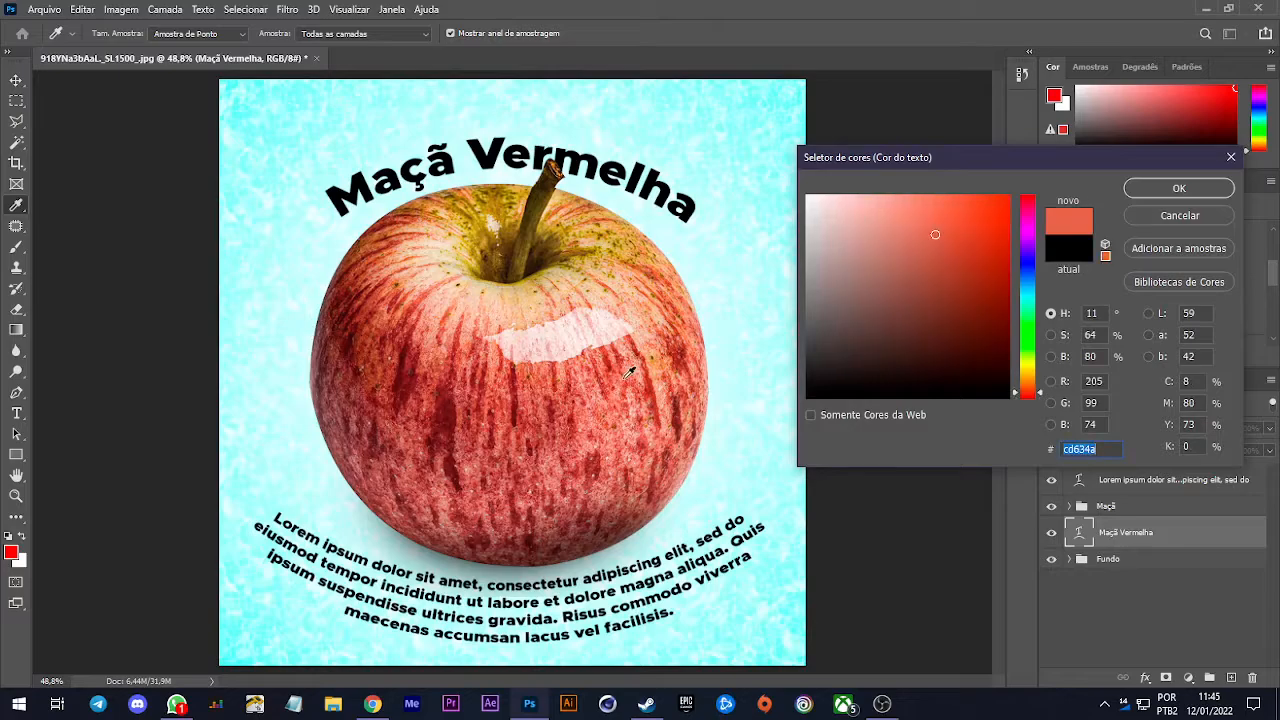
pyautogui.press('Return')
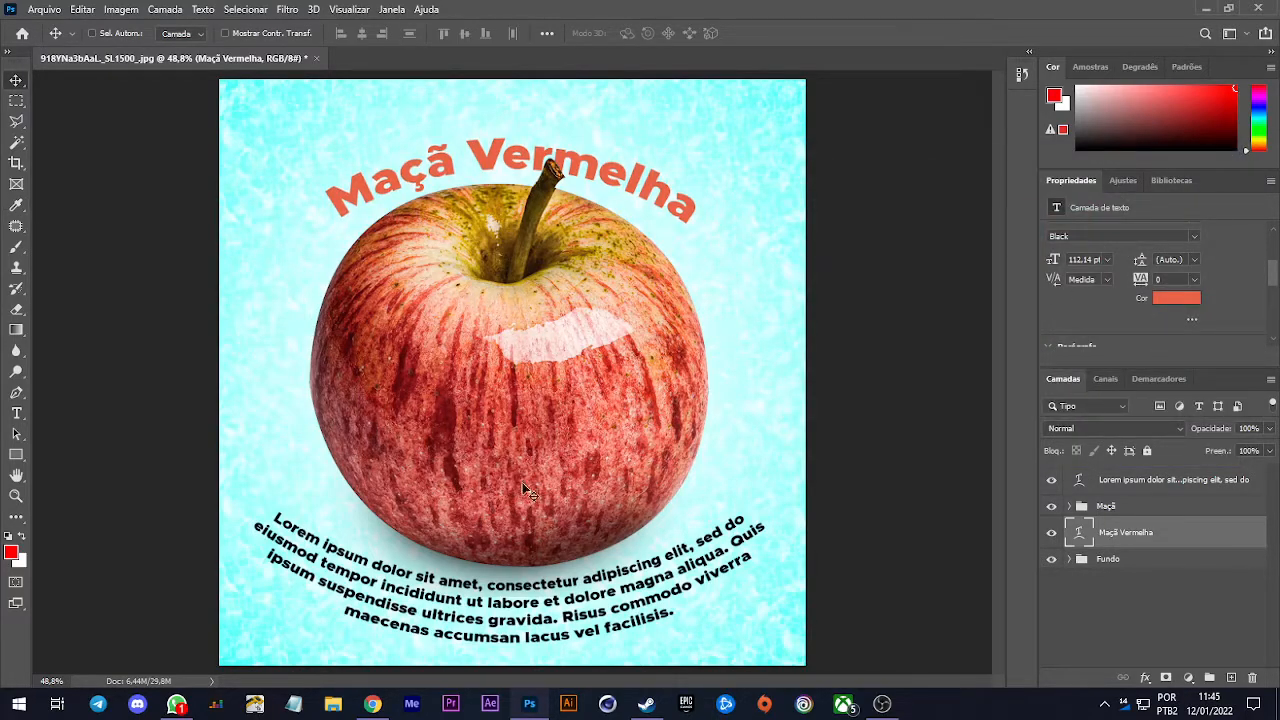
# Move the paragraph, the Maçã group and the title up slightly together, and deselect all layers
pyautogui.keyDown('shift'); pyautogui.click(1131, 487); pyautogui.keyUp('shift')
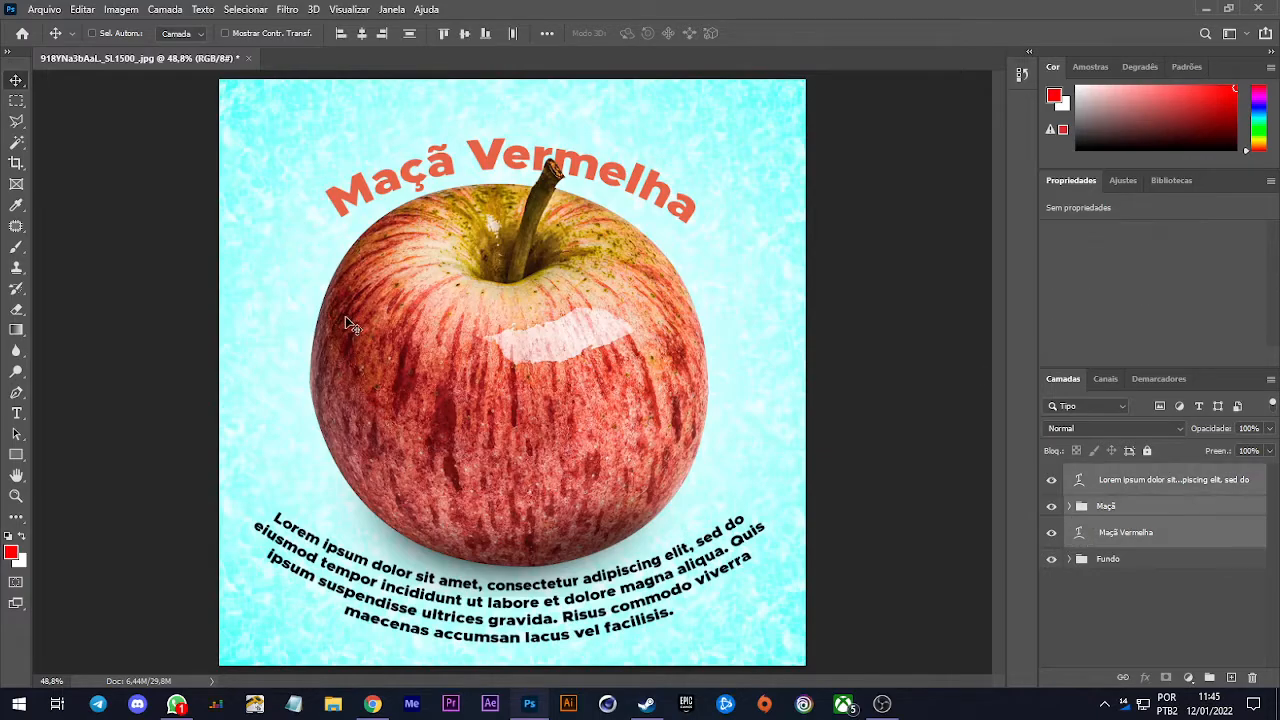
pyautogui.moveTo(343, 323); pyautogui.dragTo(347, 305)
pyautogui.scroll(-1, 377, 335)
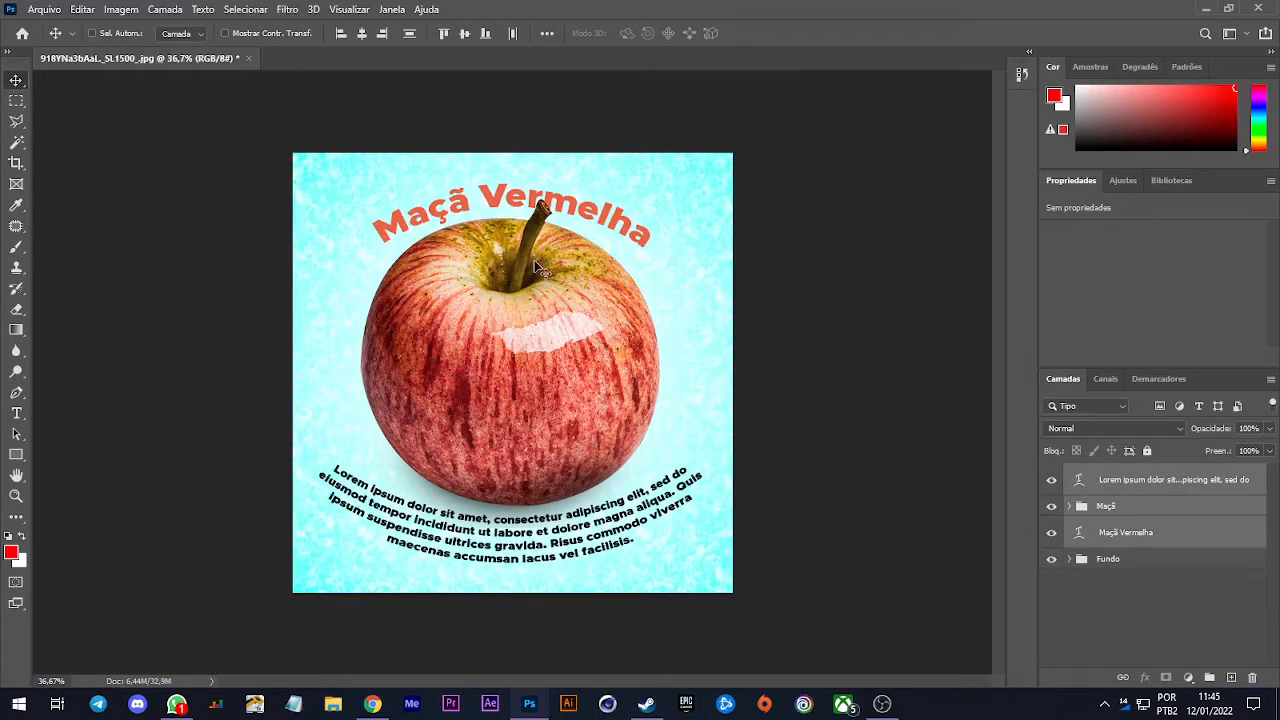
pyautogui.click(784, 510)
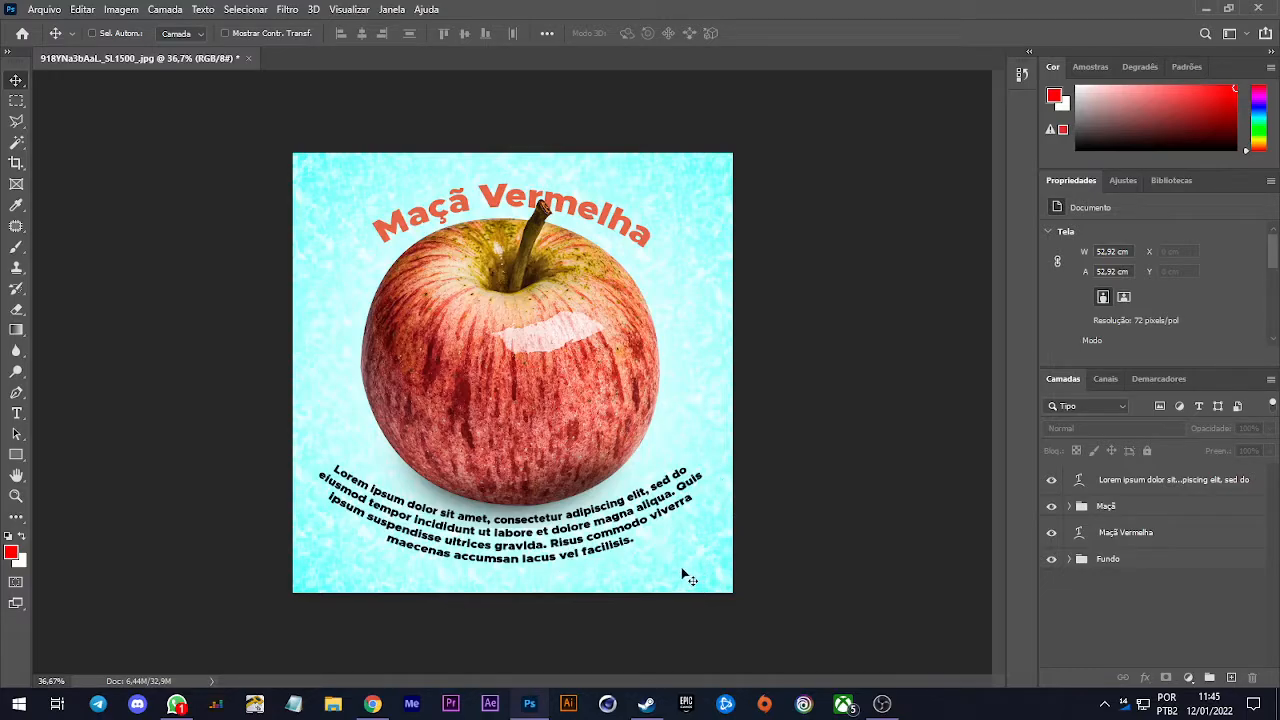
# Straighten the paragraph below the apple by setting its Arco warp bend to 0%
pyautogui.click(622, 540)
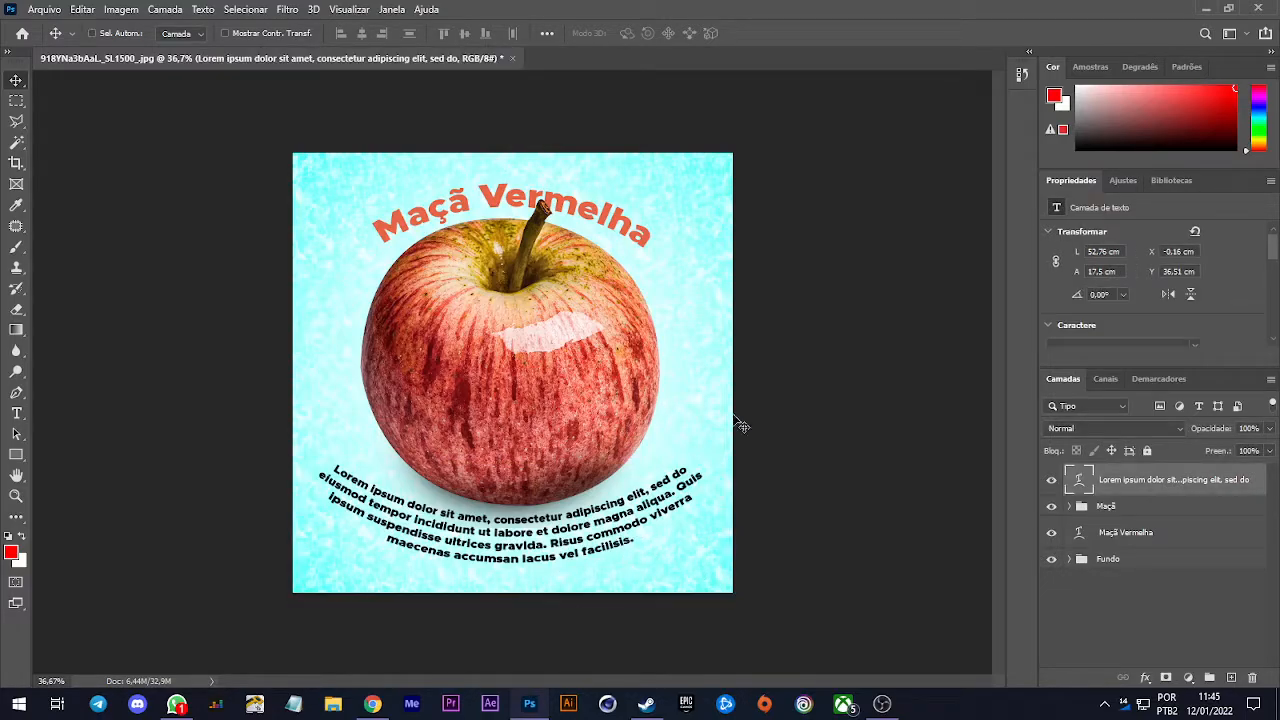
pyautogui.hotkey('ctrl', 't')
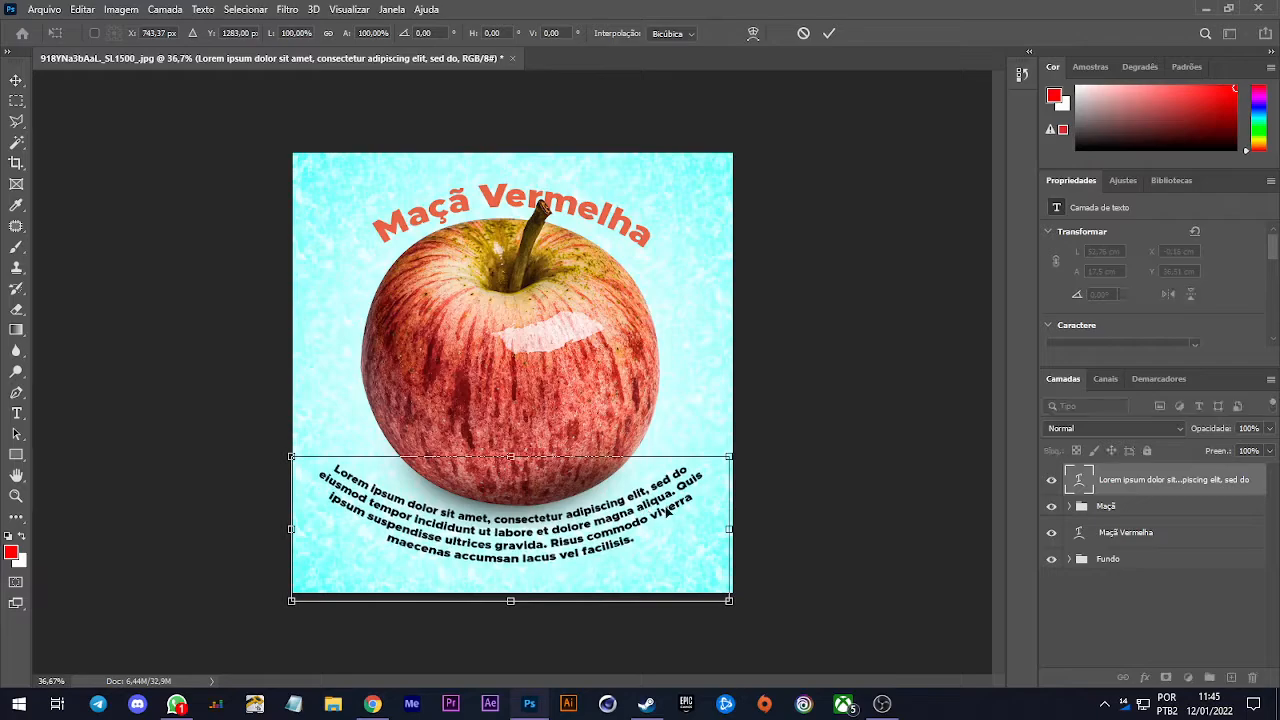
pyautogui.click(753, 33)
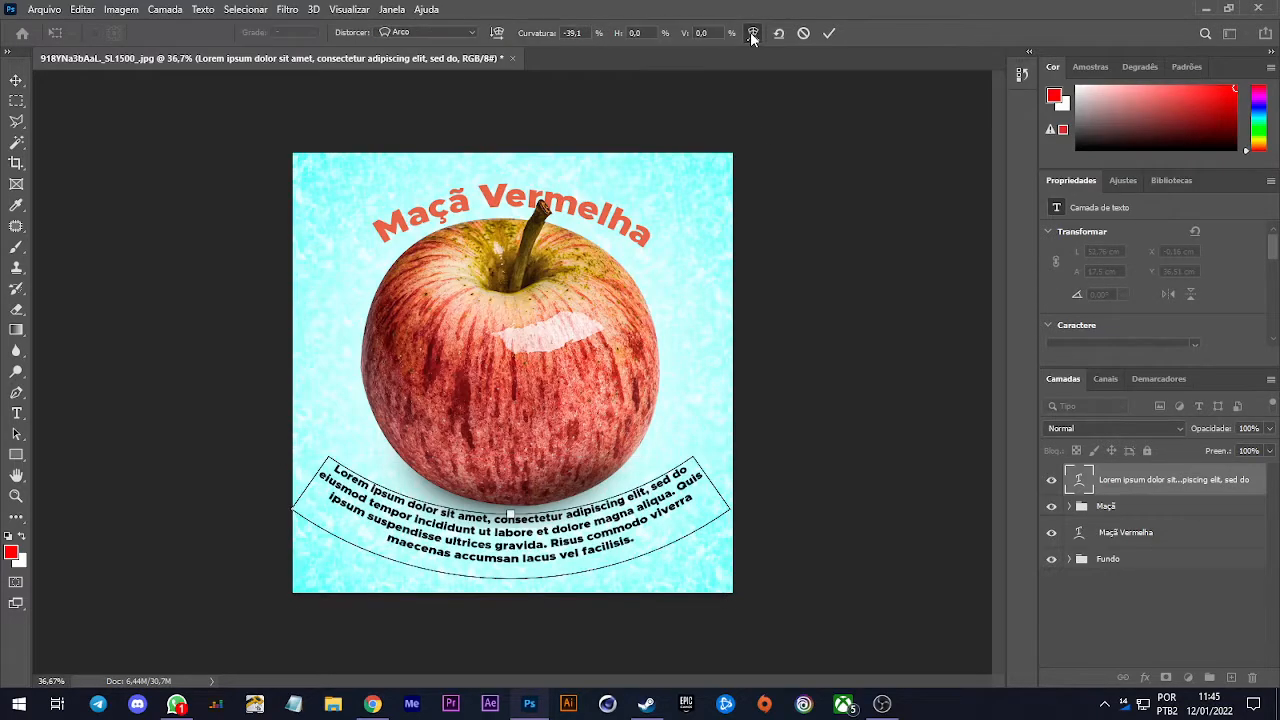
pyautogui.click(436, 33)
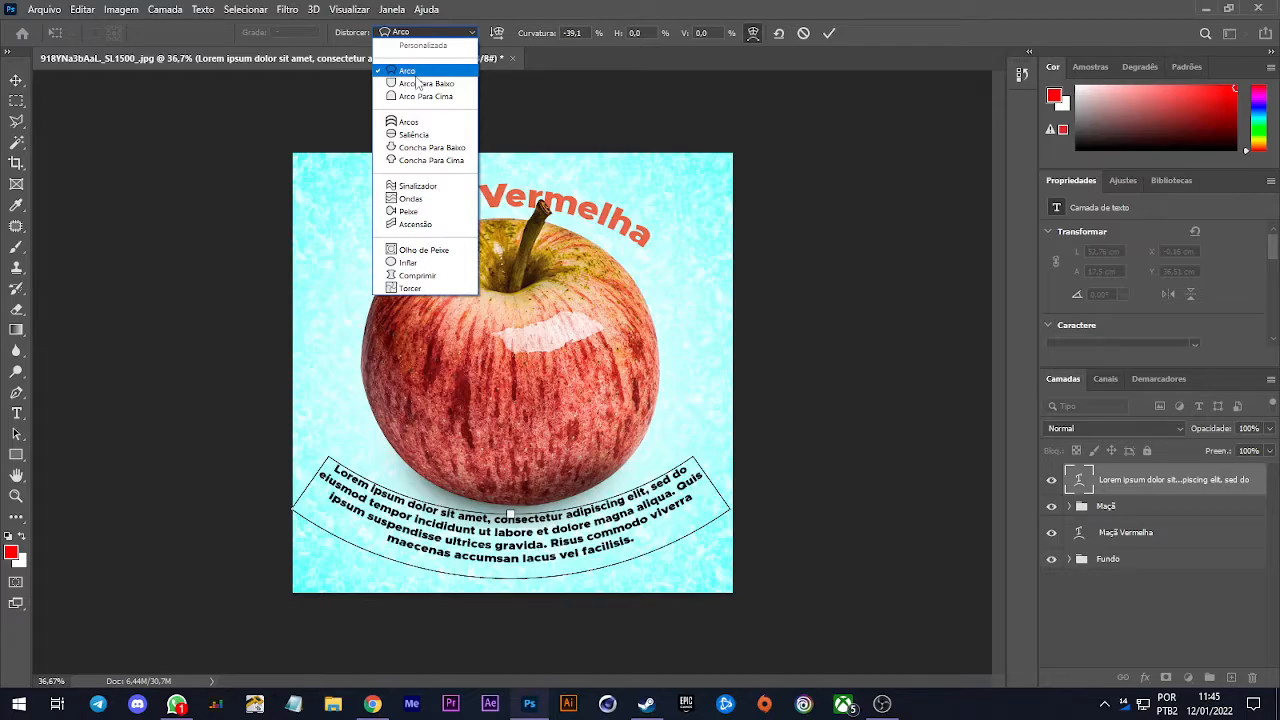
pyautogui.press('Escape')
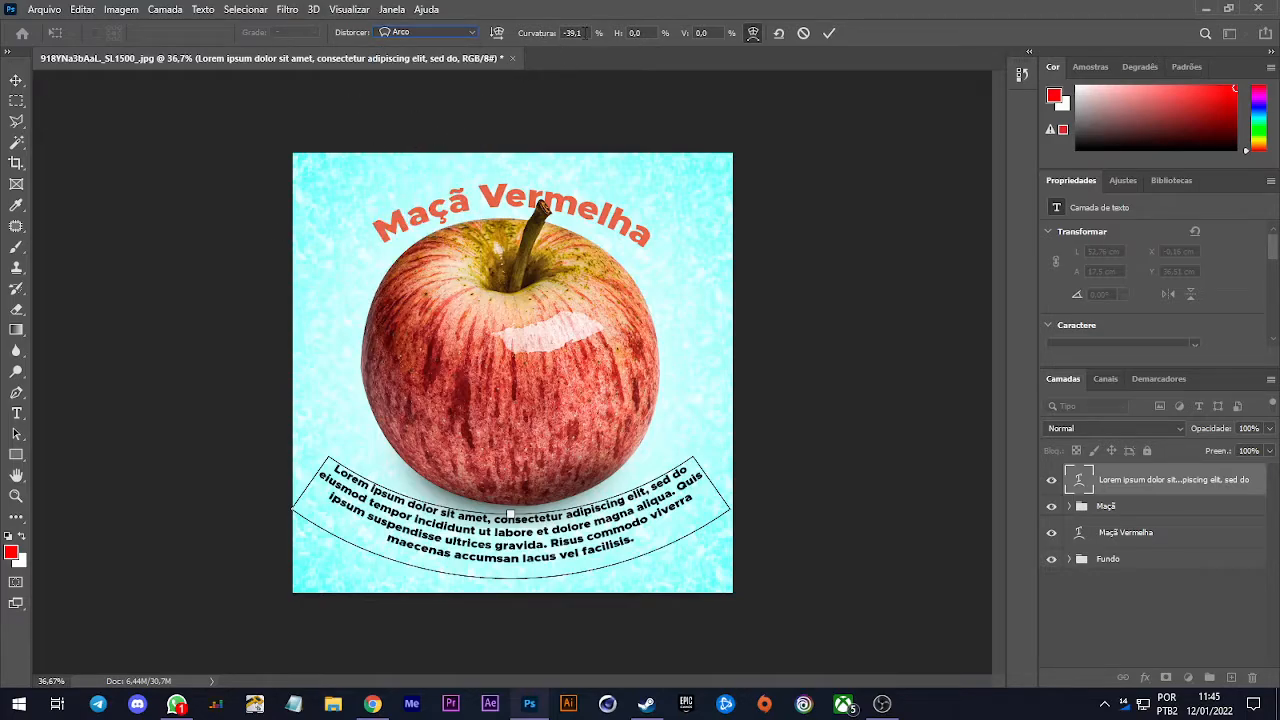
pyautogui.click(575, 33)
pyautogui.write('0')
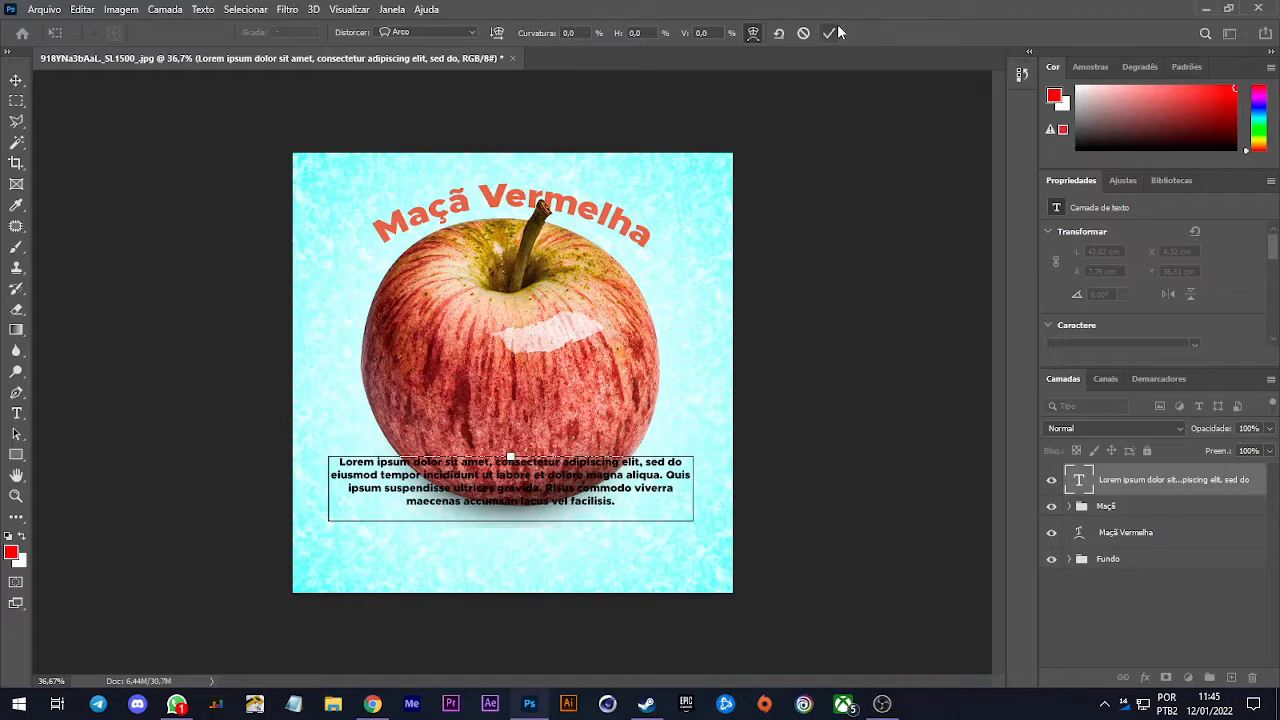
# Try the Arcos, Saliência and Arco Para Baixo warp styles on the paragraph text
pyautogui.click(470, 32)
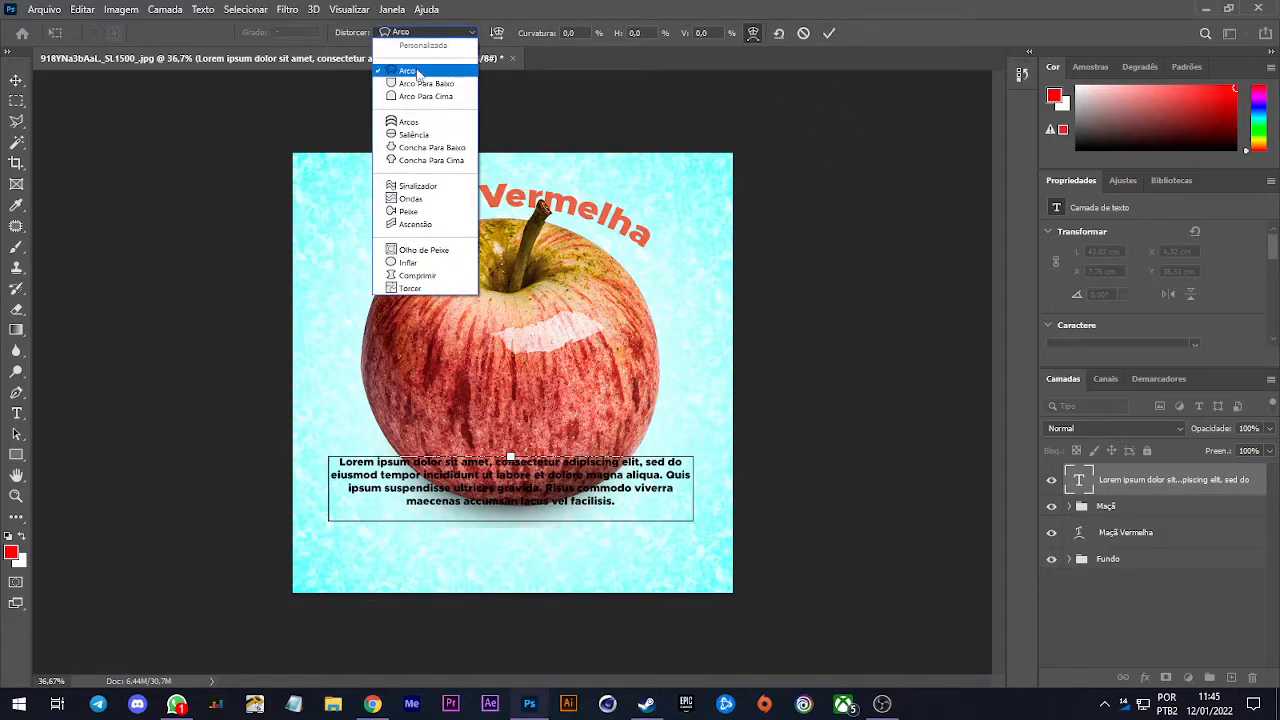
pyautogui.click(412, 122)
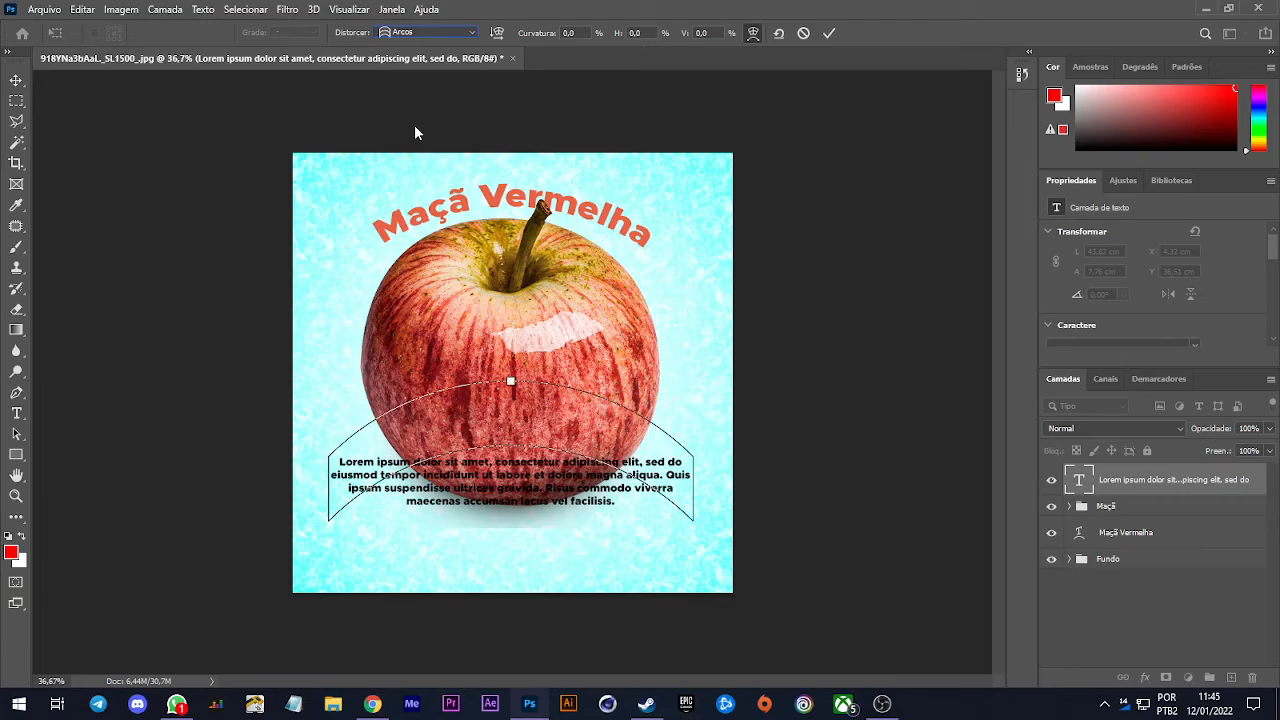
pyautogui.click(428, 32)
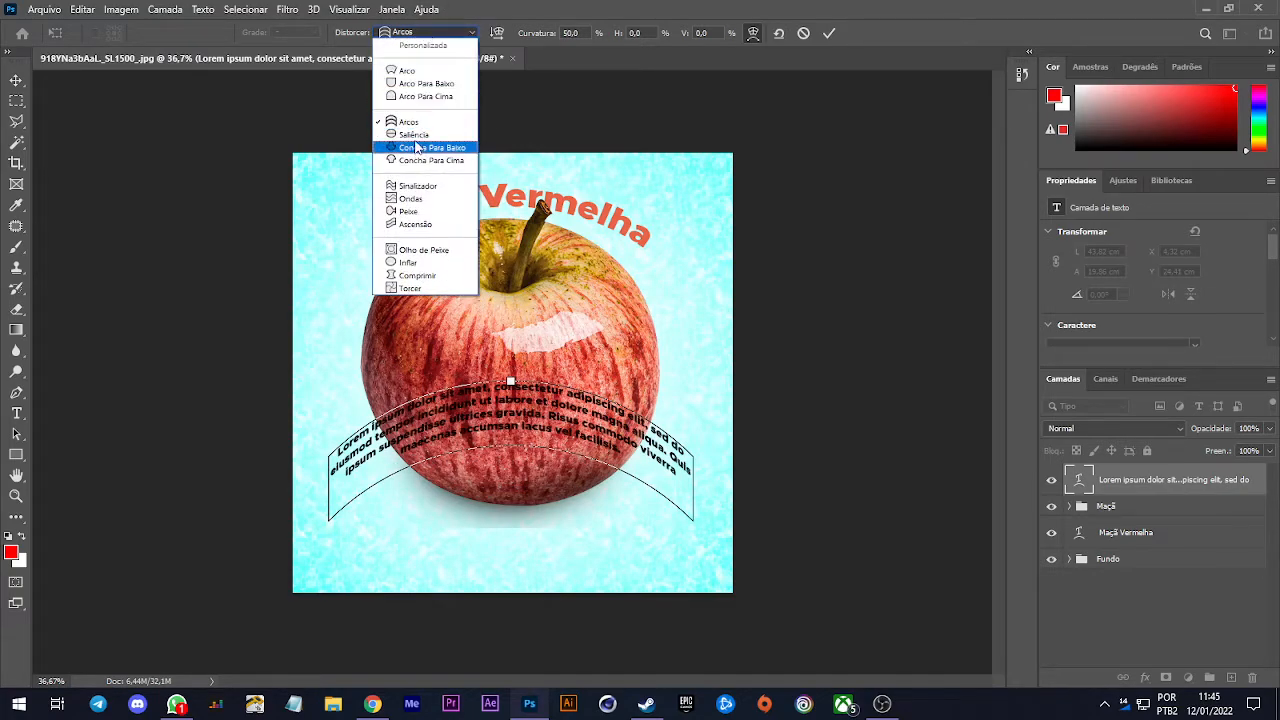
pyautogui.click(413, 135)
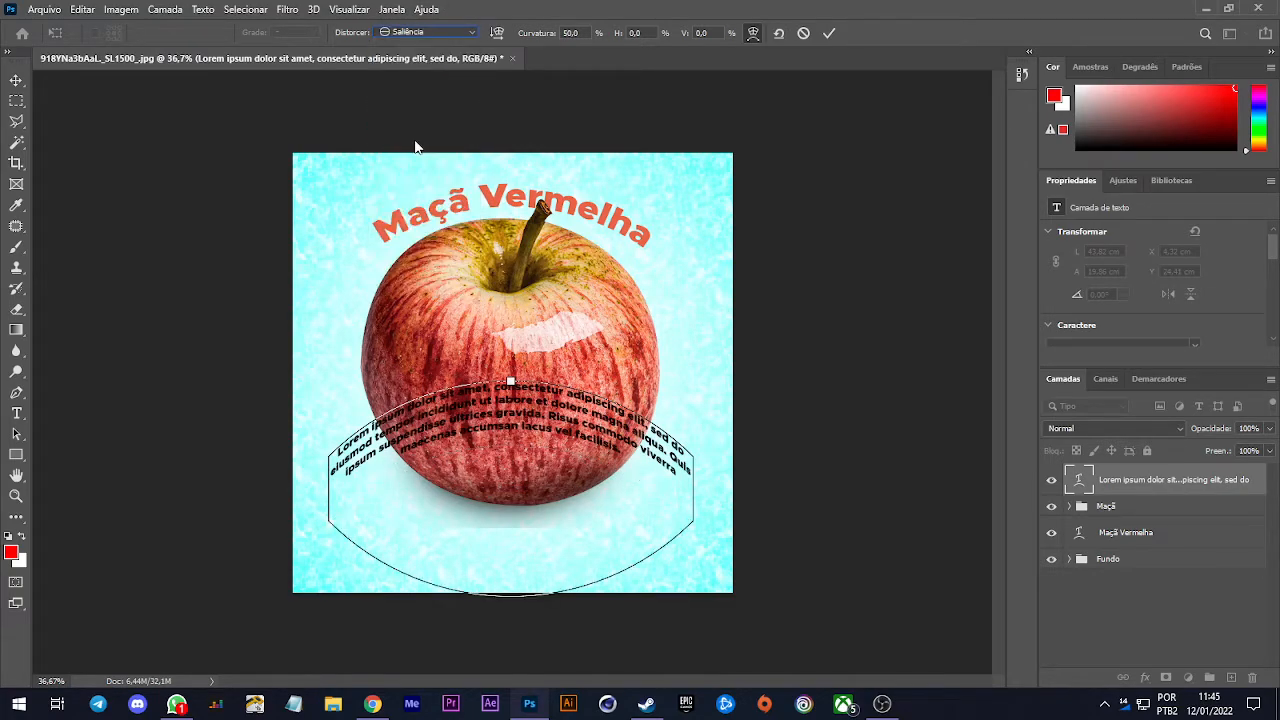
pyautogui.click(428, 32)
pyautogui.click(420, 88)
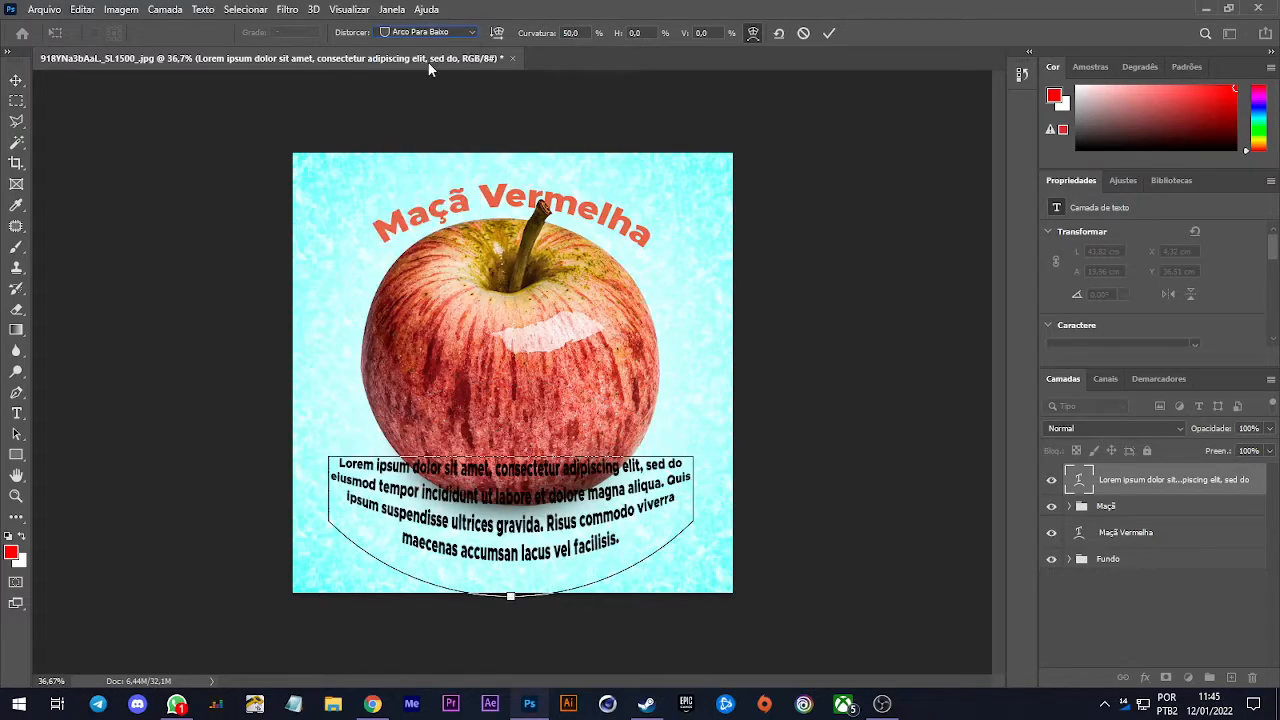
# Return the paragraph's warp style to Arco with a 0% bend and apply the warp
pyautogui.click(424, 33)
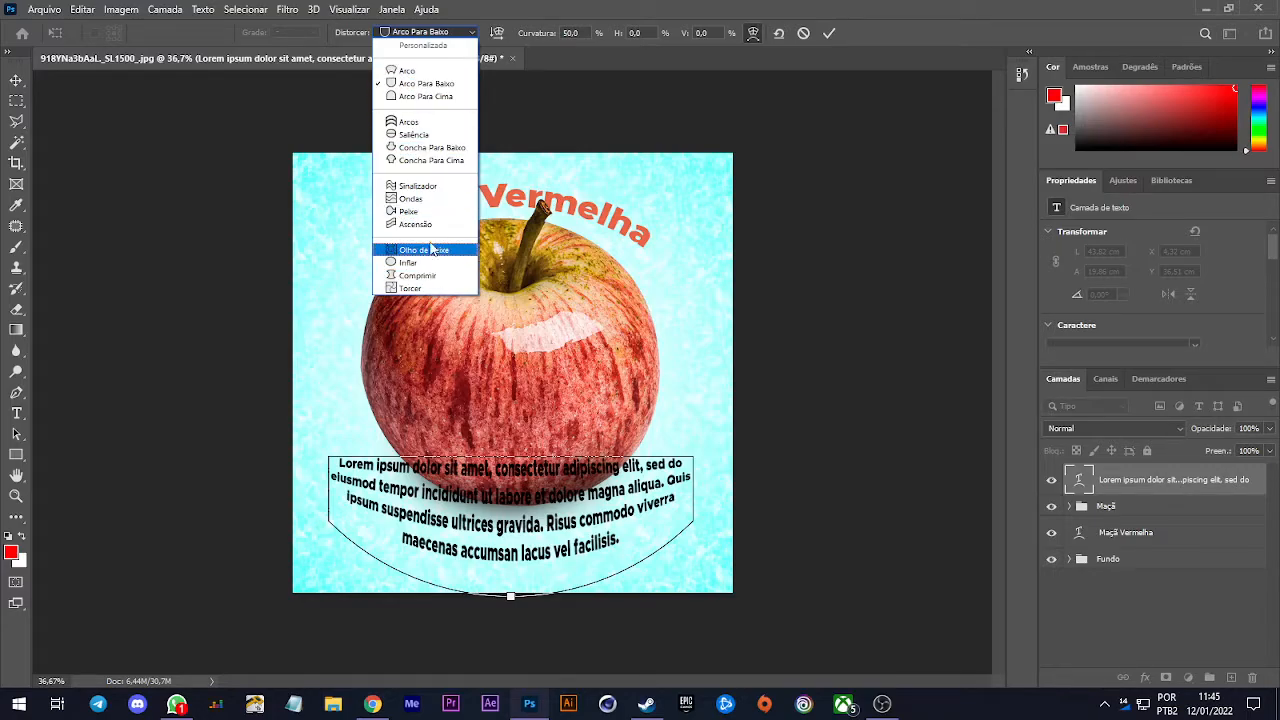
pyautogui.click(409, 72)
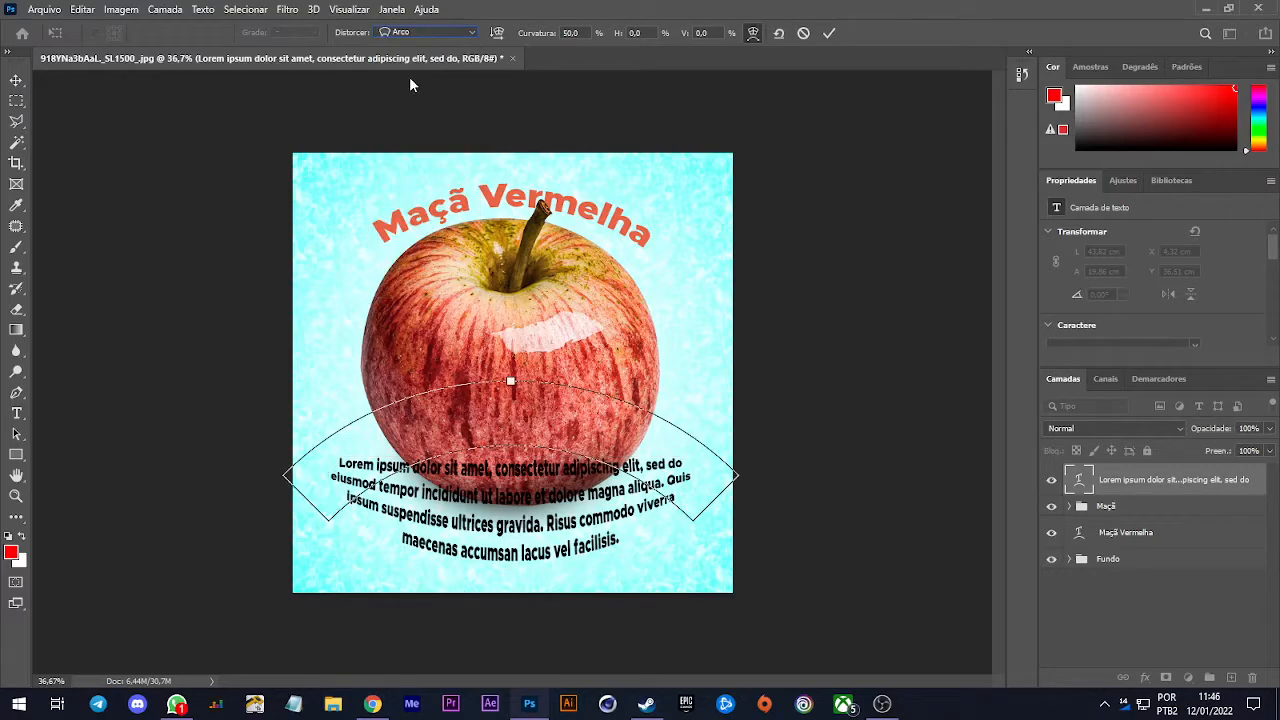
pyautogui.click(566, 33)
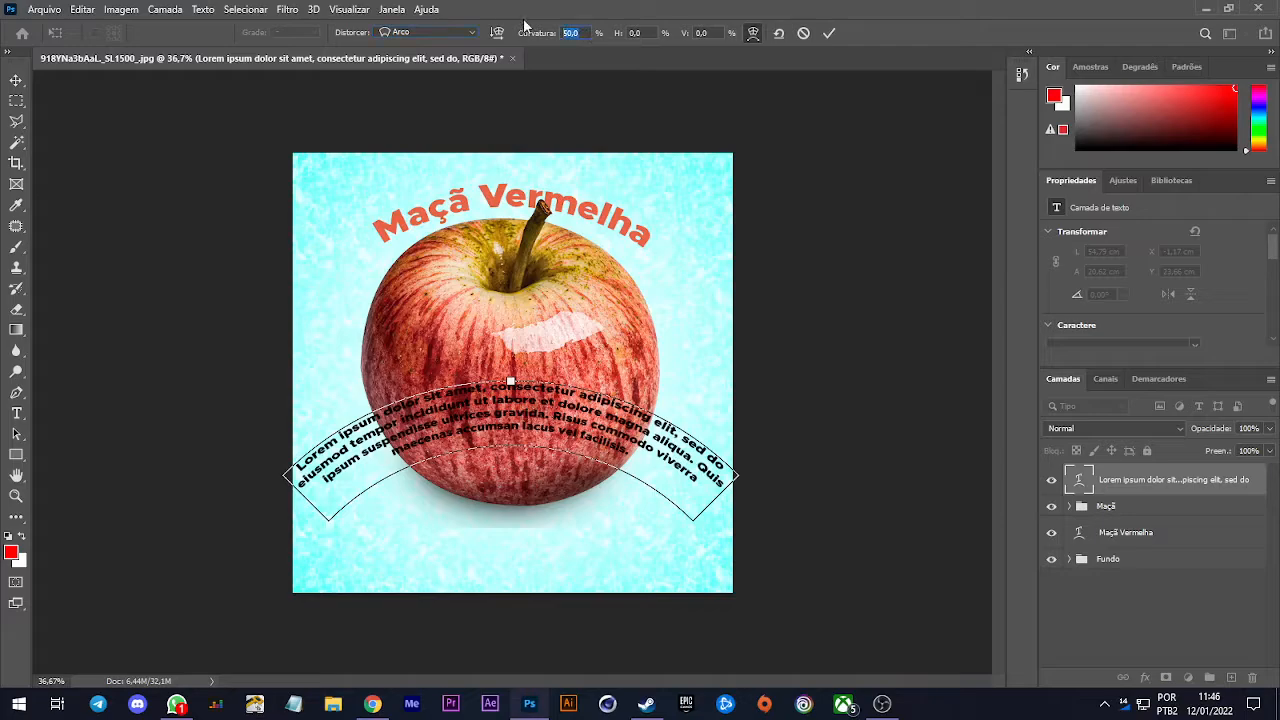
pyautogui.write('0')
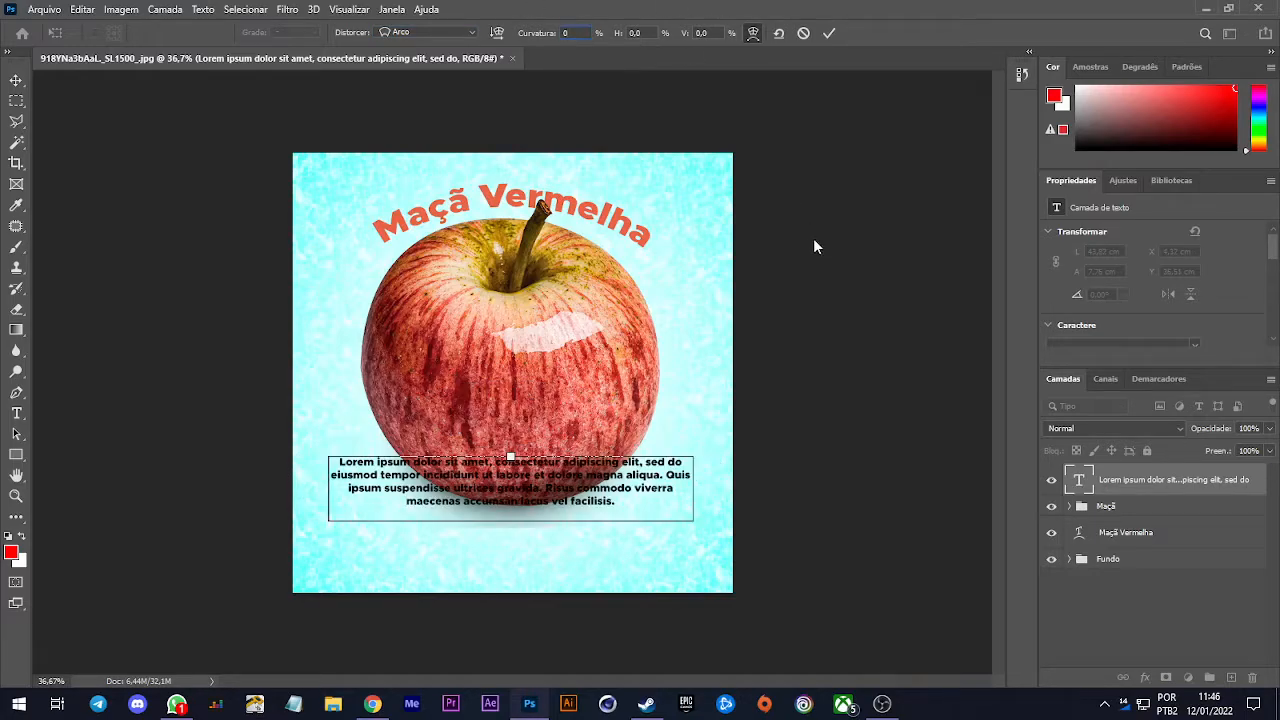
pyautogui.click(830, 33)
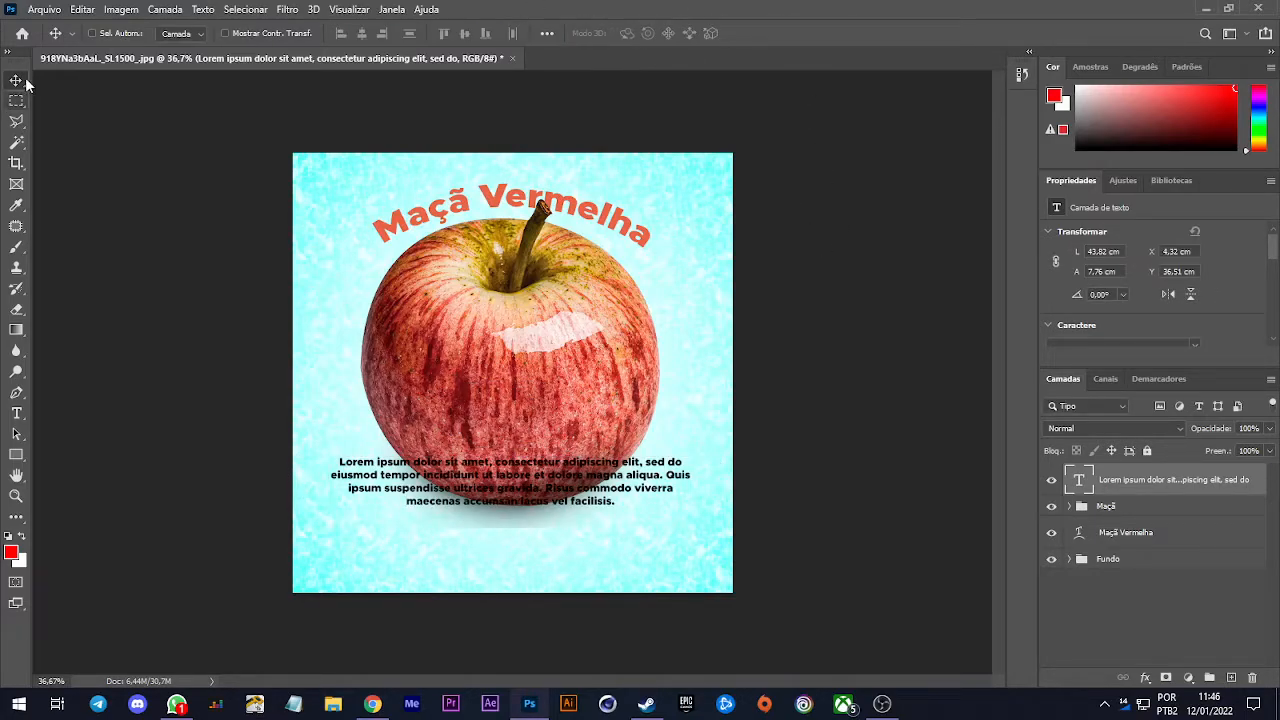
# Move the paragraph down into the empty area below the apple and nudge it up slightly
pyautogui.moveTo(662, 492); pyautogui.dragTo(666, 562)
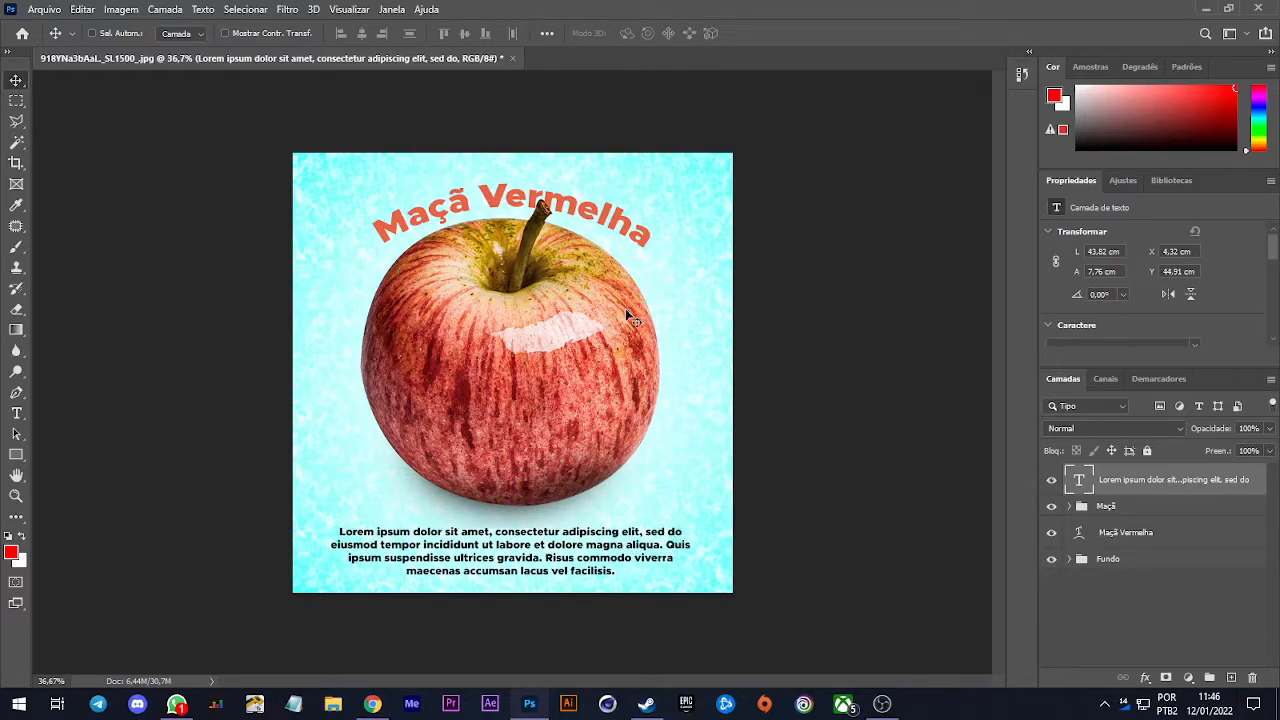
pyautogui.press('Up')
pyautogui.press('Up')
pyautogui.press('Up')
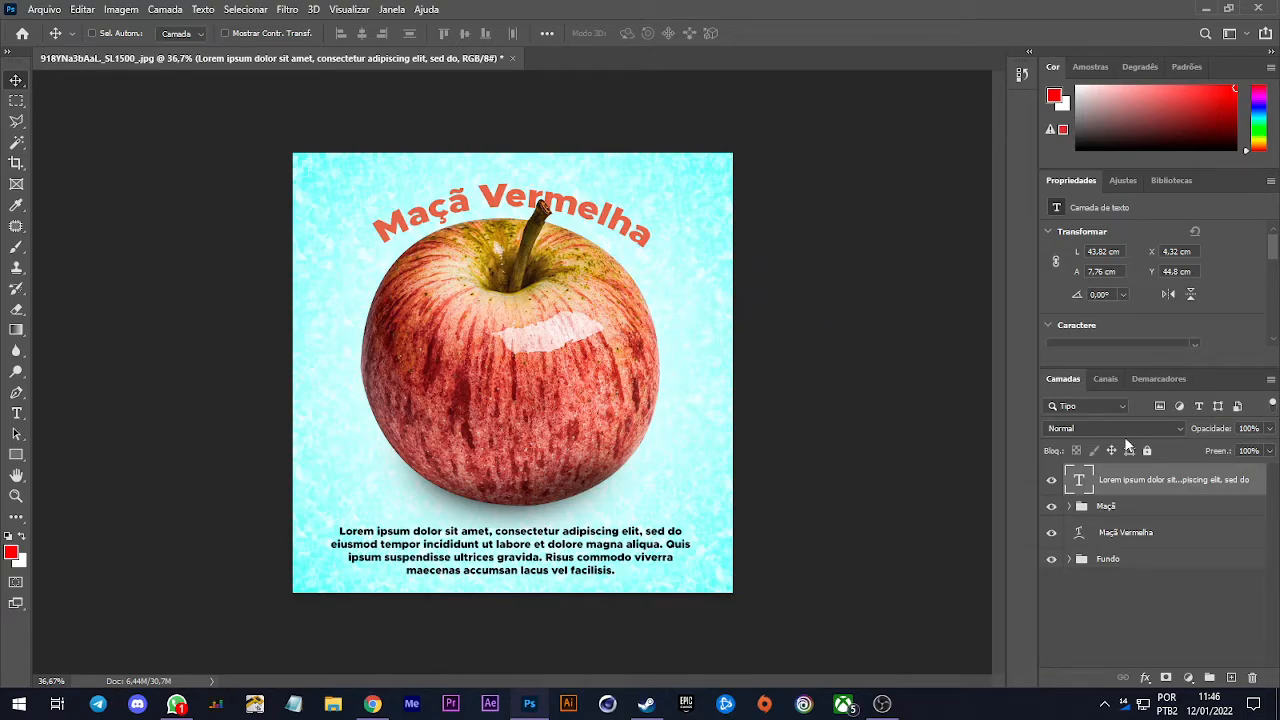
pyautogui.scroll(5, 500, 157)
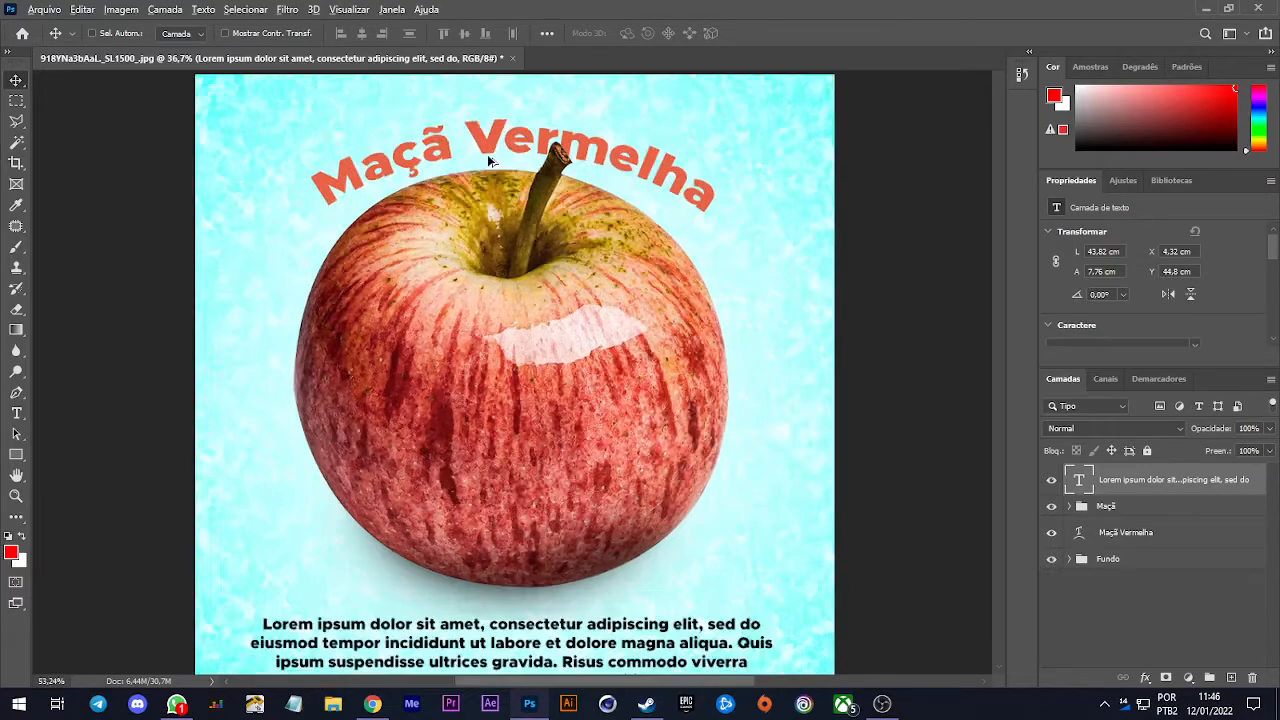
pyautogui.moveTo(503, 249); pyautogui.dragTo(429, 393)
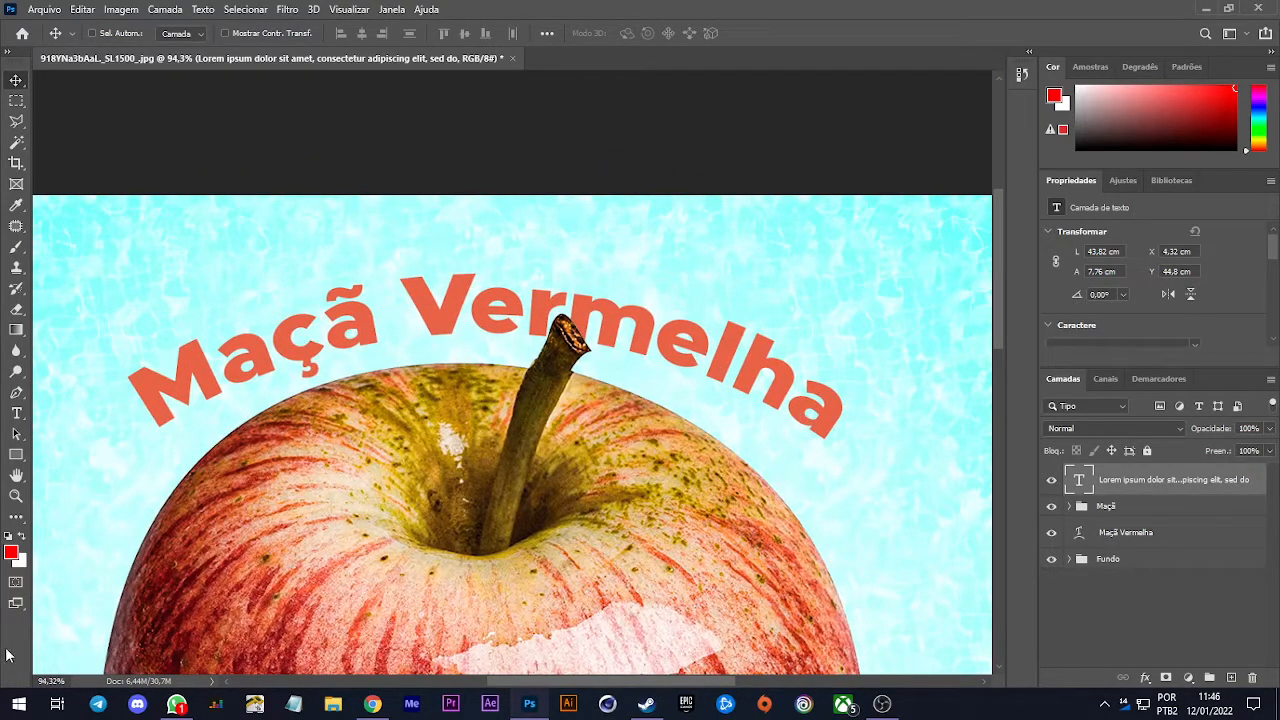
pyautogui.click(1231, 677)
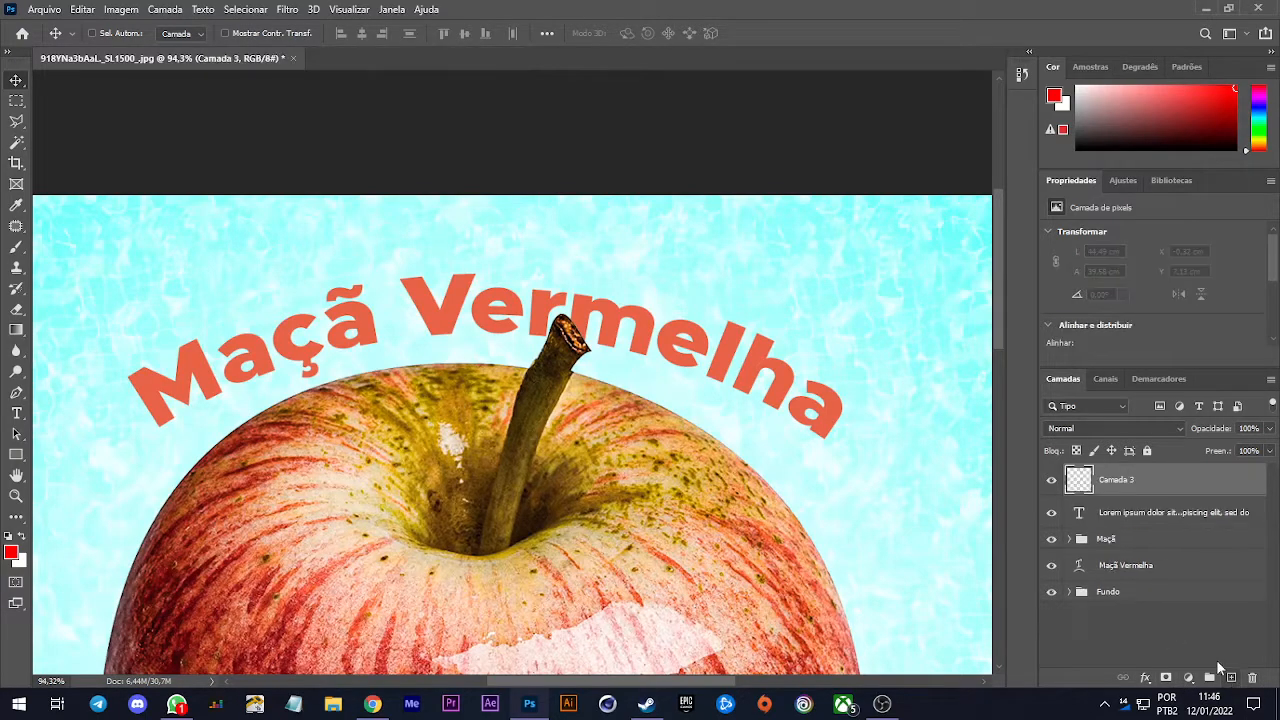
pyautogui.keyDown('alt'); pyautogui.click(1150, 494); pyautogui.keyUp('alt')
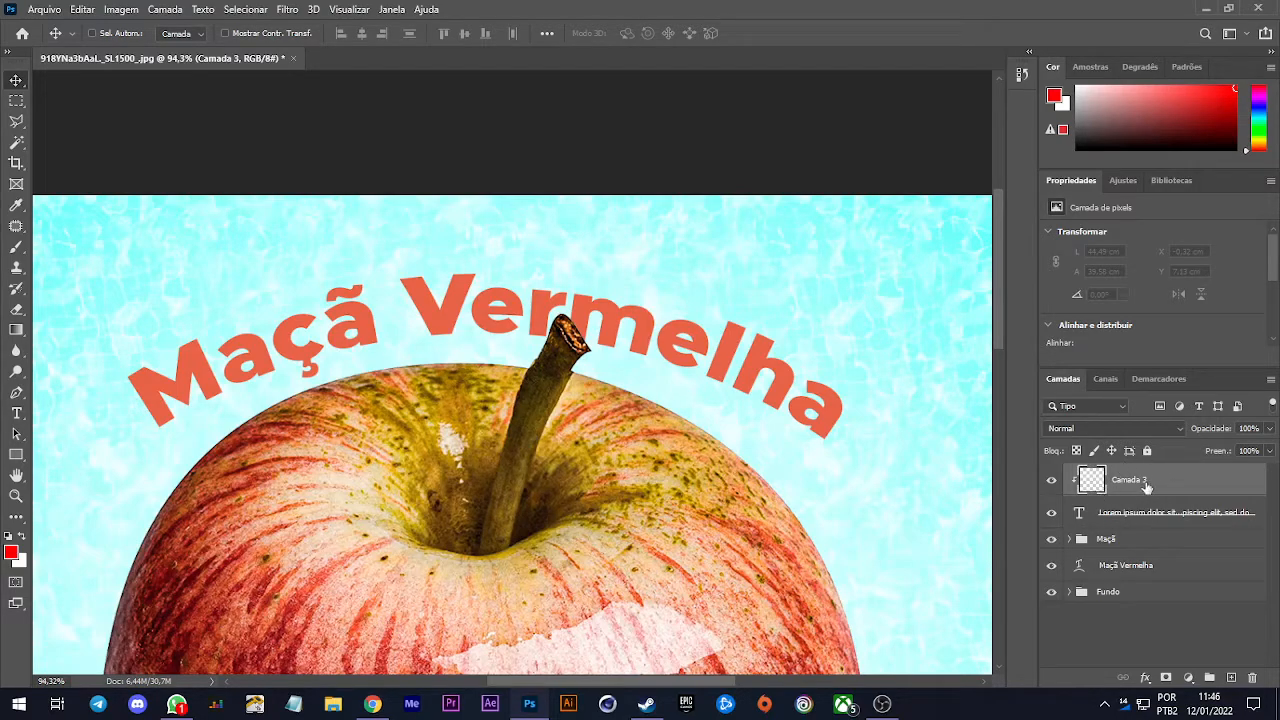
pyautogui.press('b')
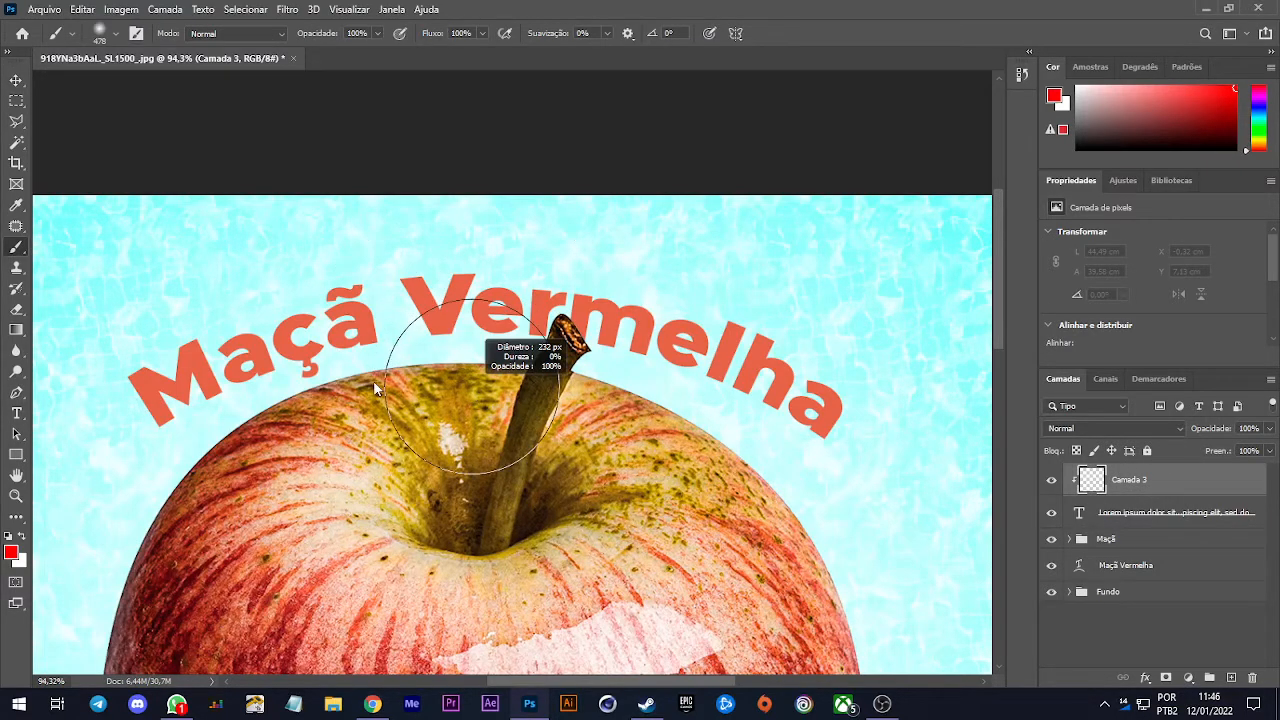
pyautogui.press('d')
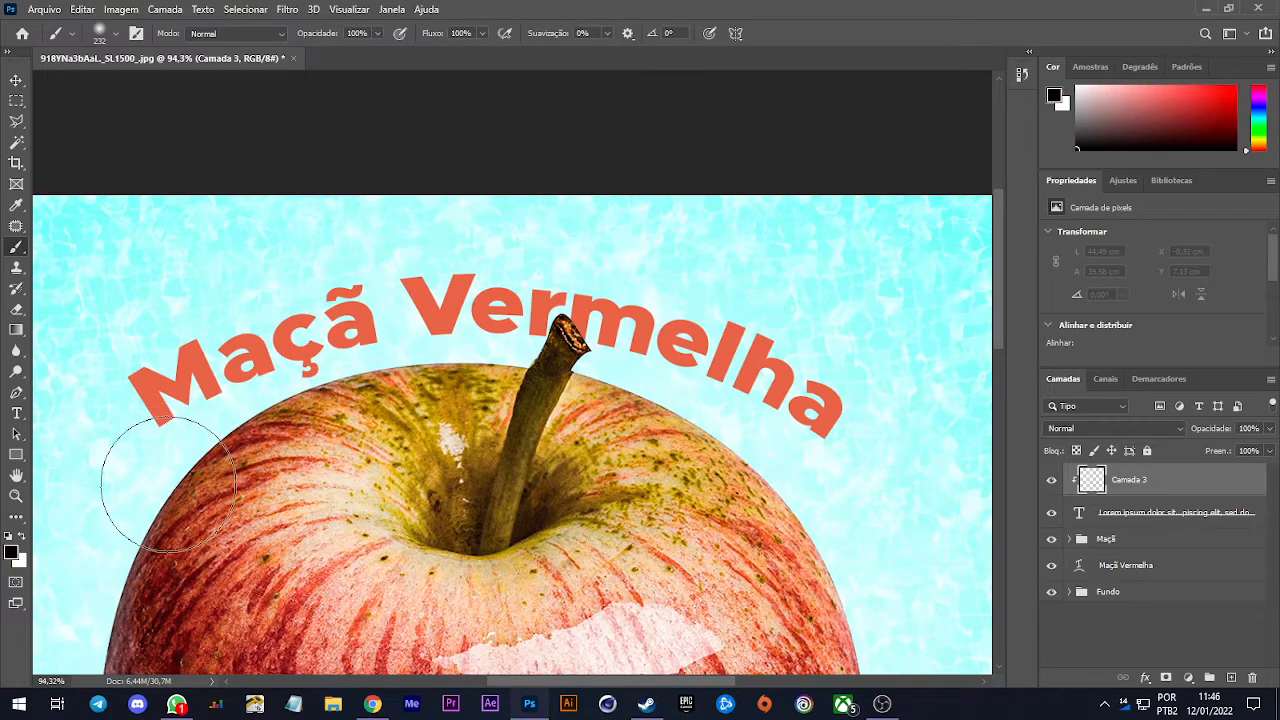
pyautogui.moveTo(229, 450)
pyautogui.mouseDown()
pyautogui.moveTo(420, 381)
pyautogui.moveTo(891, 483)
pyautogui.moveTo(897, 500)
pyautogui.mouseUp()
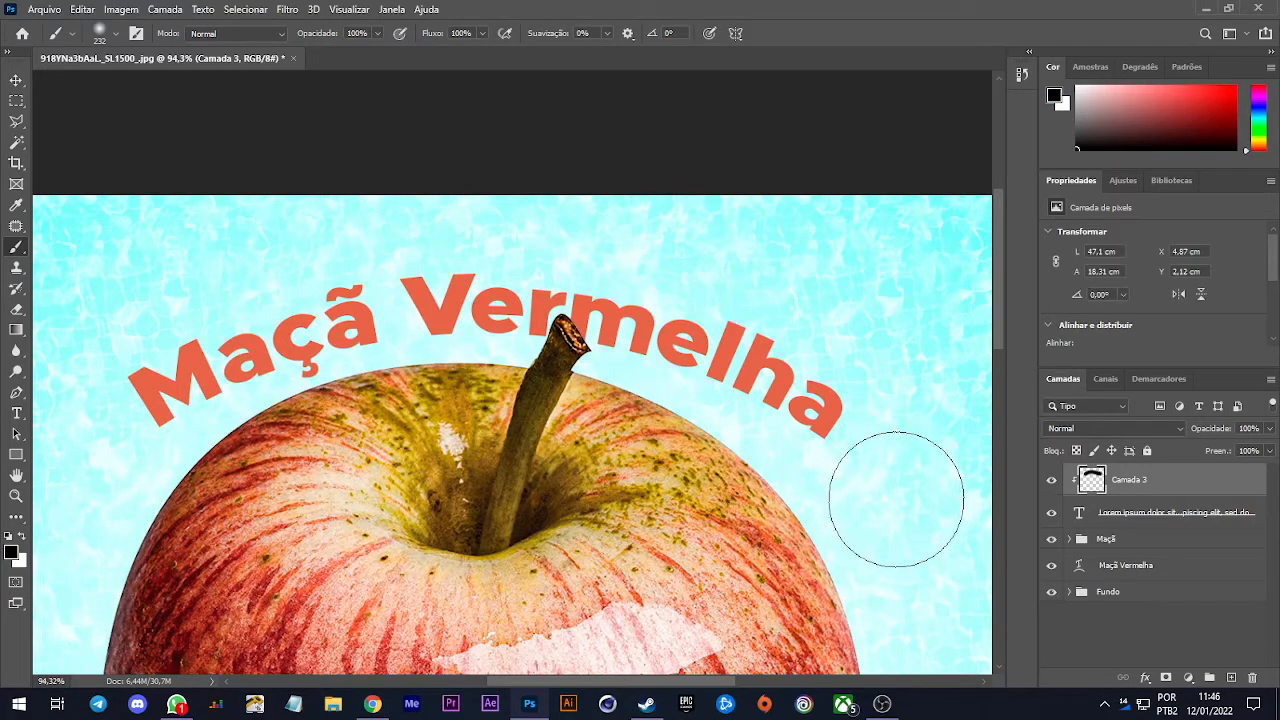
pyautogui.hotkey('ctrl', 'z')
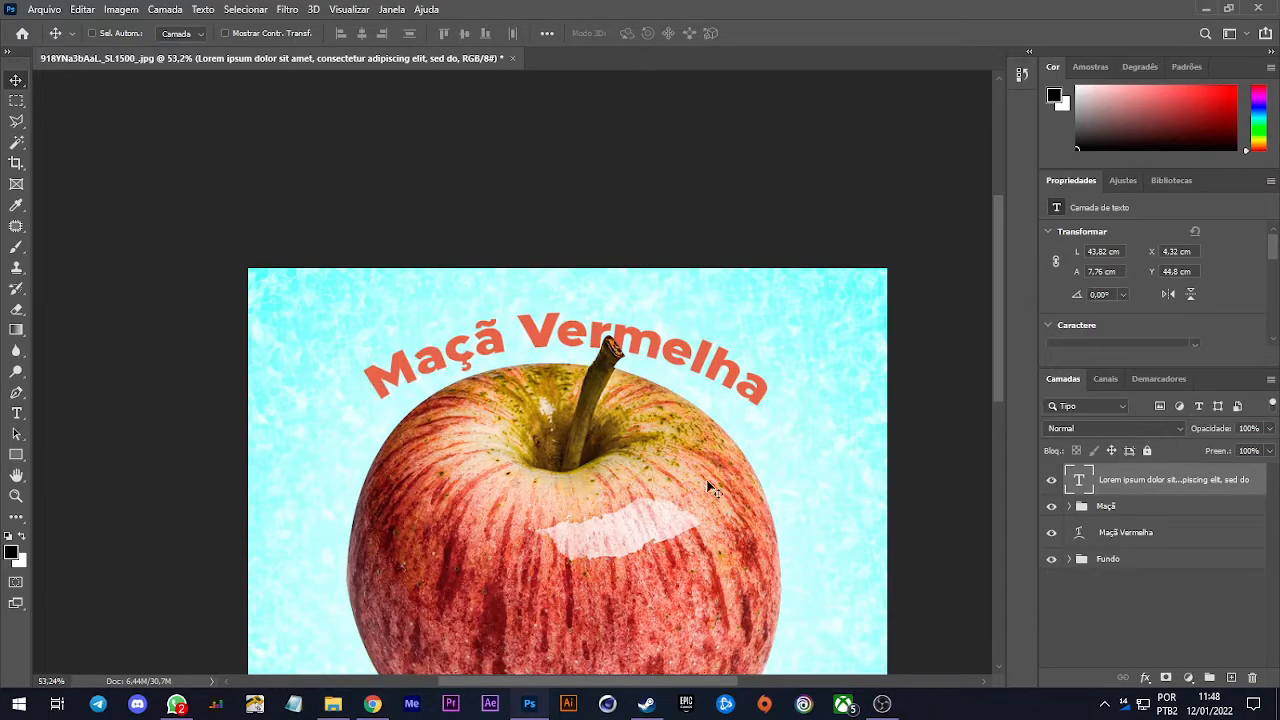
# Create an empty layer directly above the Maçã Vermelha title and clip it to the title
pyautogui.click(1130, 535)
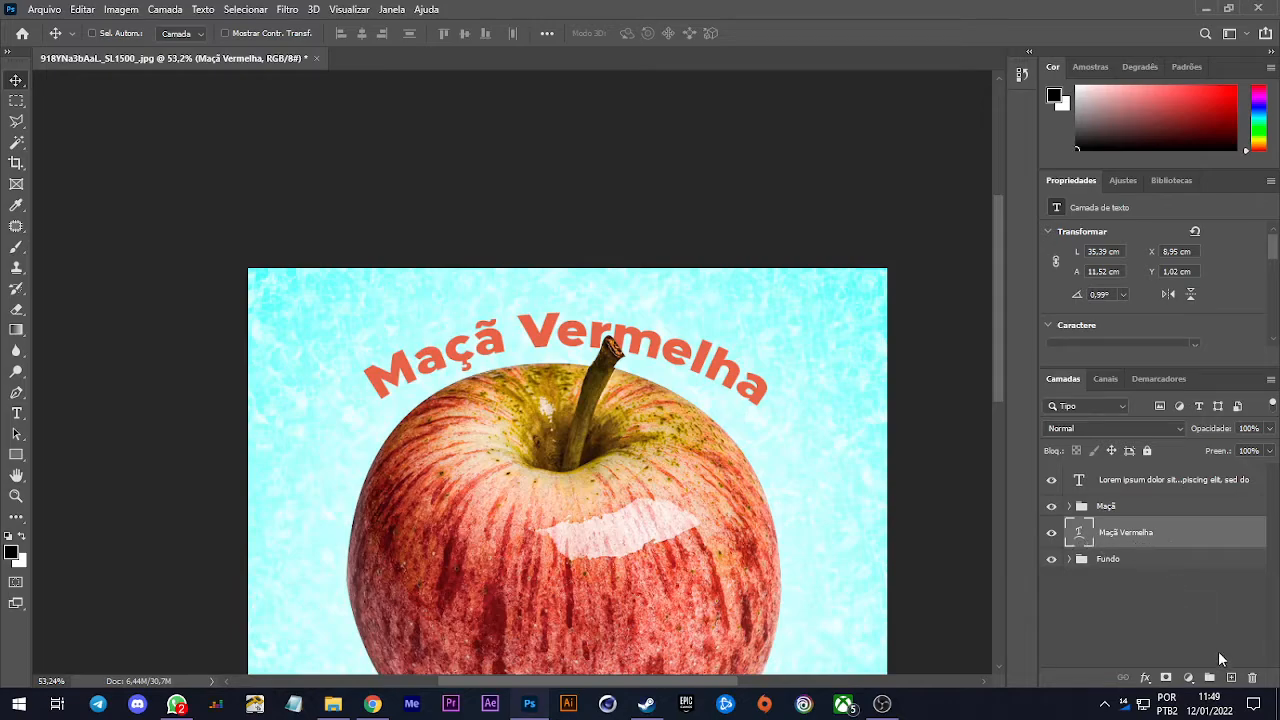
pyautogui.click(1231, 677)
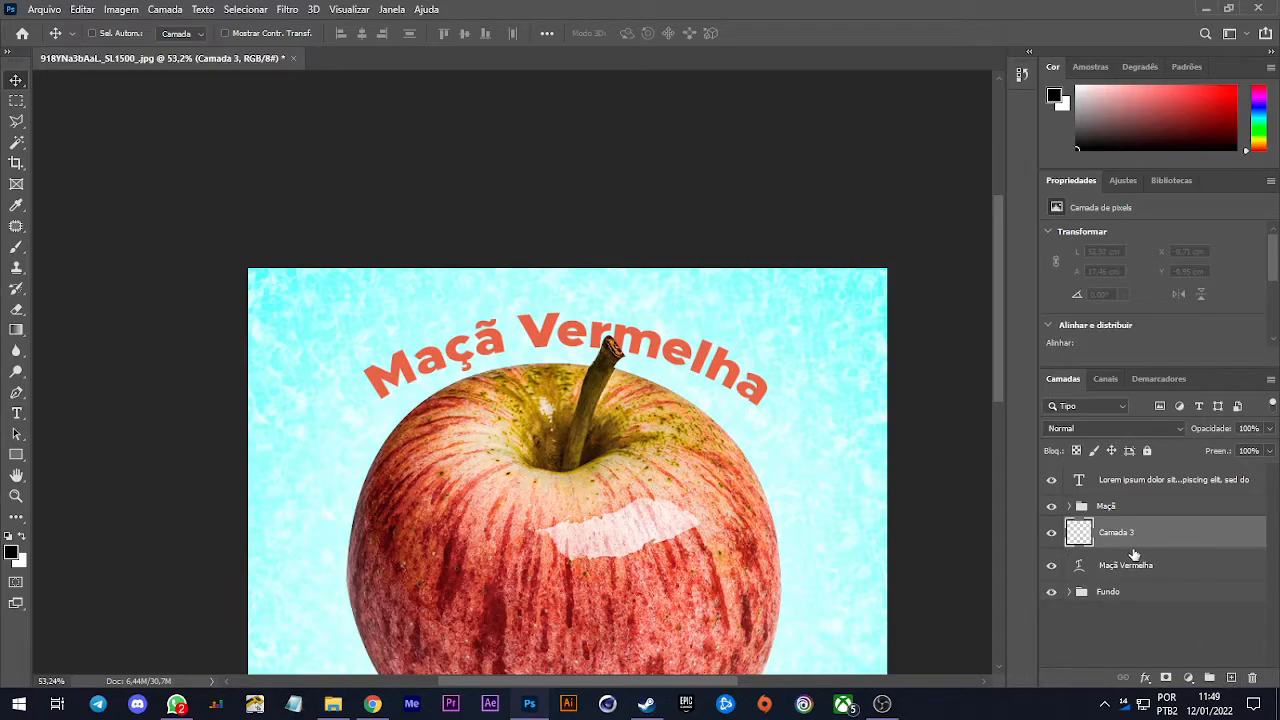
pyautogui.moveTo(1133, 555); pyautogui.dragTo(1133, 540)
pyautogui.keyDown('alt'); pyautogui.click(1133, 543); pyautogui.keyUp('alt')
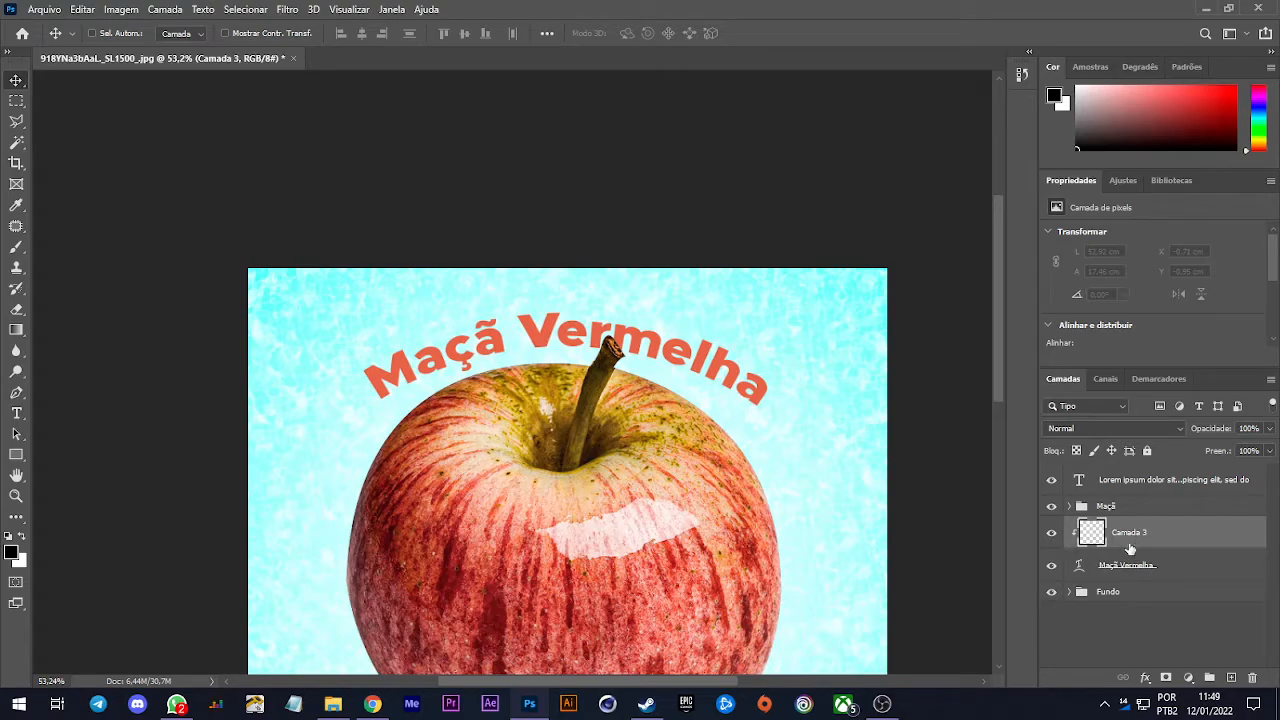
# Paint the clipped layer with a soft 242 px brush, black along the title's lower part and white along its upper edge
pyautogui.press('b')
pyautogui.keyDown('alt'); pyautogui.rightClick(463, 432); pyautogui.keyUp('alt')
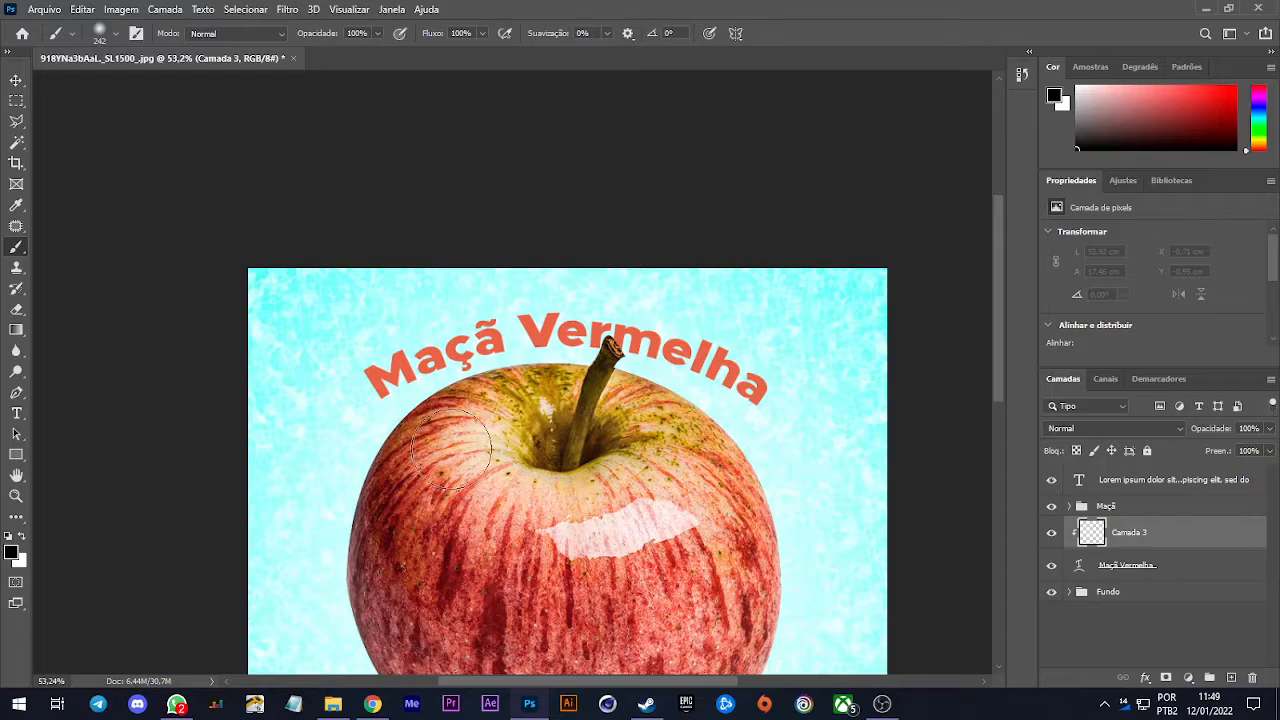
pyautogui.moveTo(349, 429)
pyautogui.mouseDown()
pyautogui.moveTo(386, 371)
pyautogui.moveTo(497, 385)
pyautogui.moveTo(570, 350)
pyautogui.moveTo(750, 420)
pyautogui.moveTo(767, 500)
pyautogui.mouseUp()
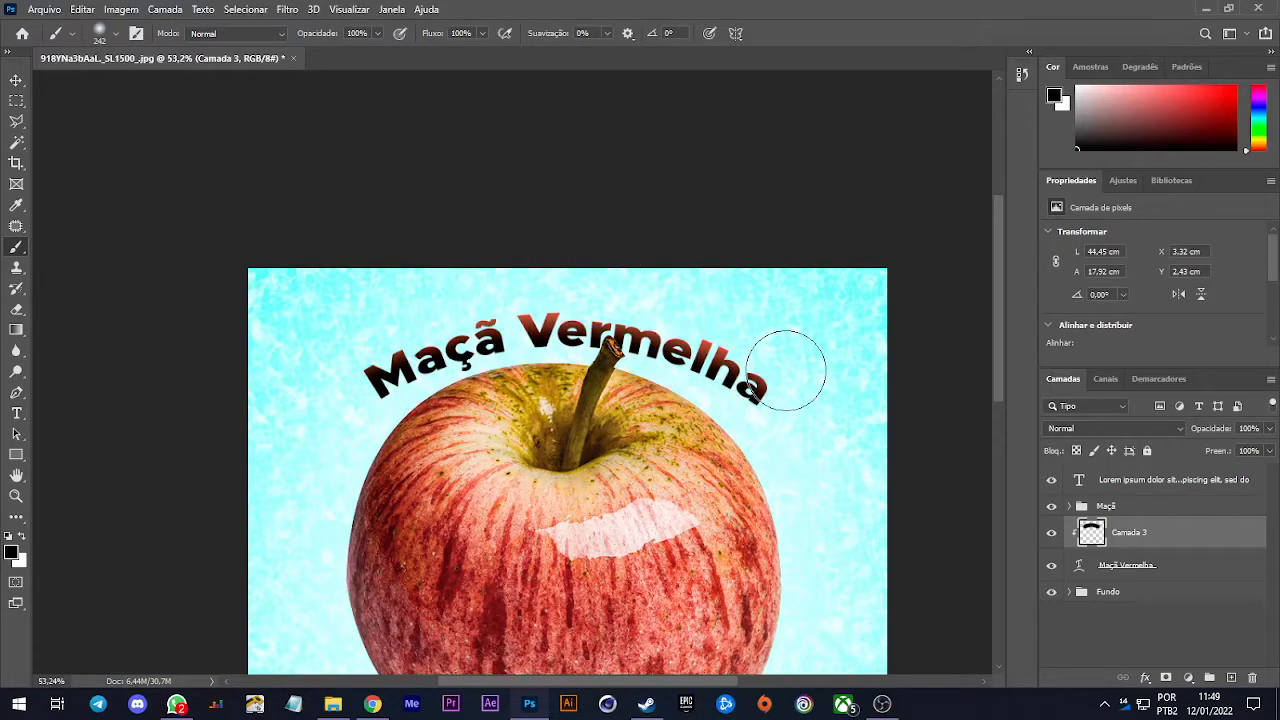
pyautogui.press('x')
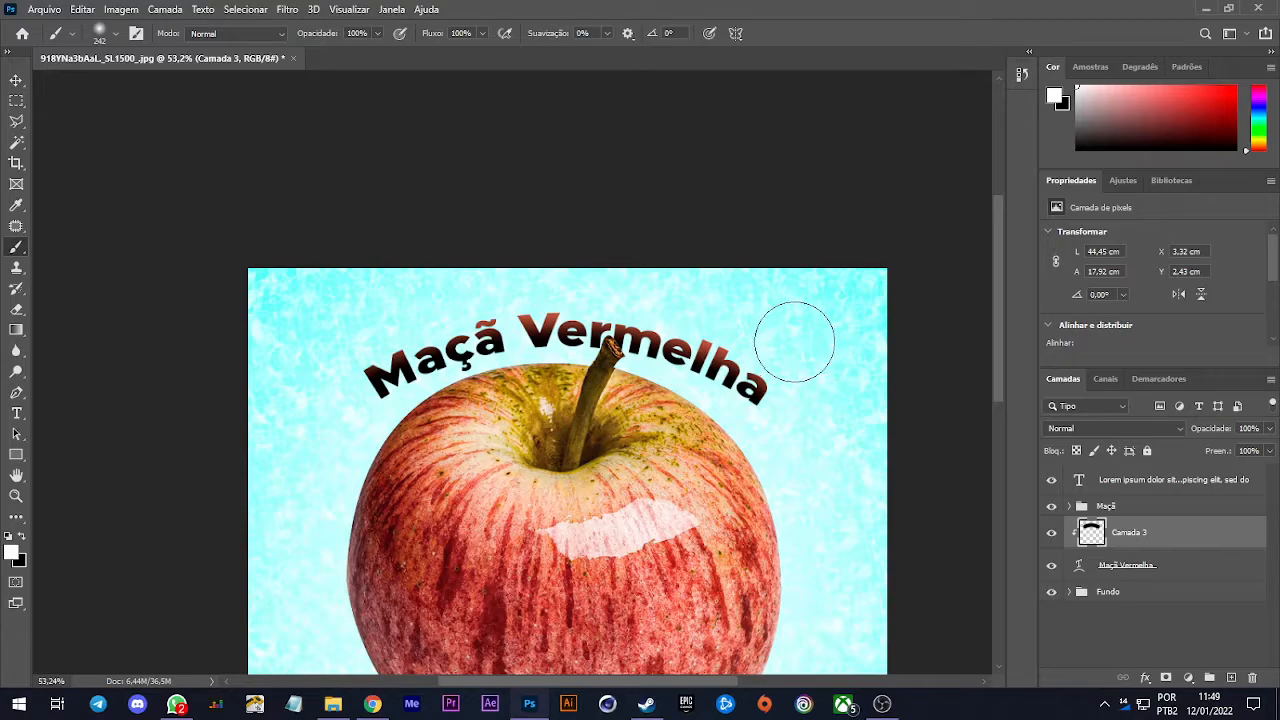
pyautogui.moveTo(826, 357)
pyautogui.mouseDown()
pyautogui.moveTo(703, 295)
pyautogui.moveTo(606, 271)
pyautogui.moveTo(510, 272)
pyautogui.moveTo(305, 347)
pyautogui.mouseUp()
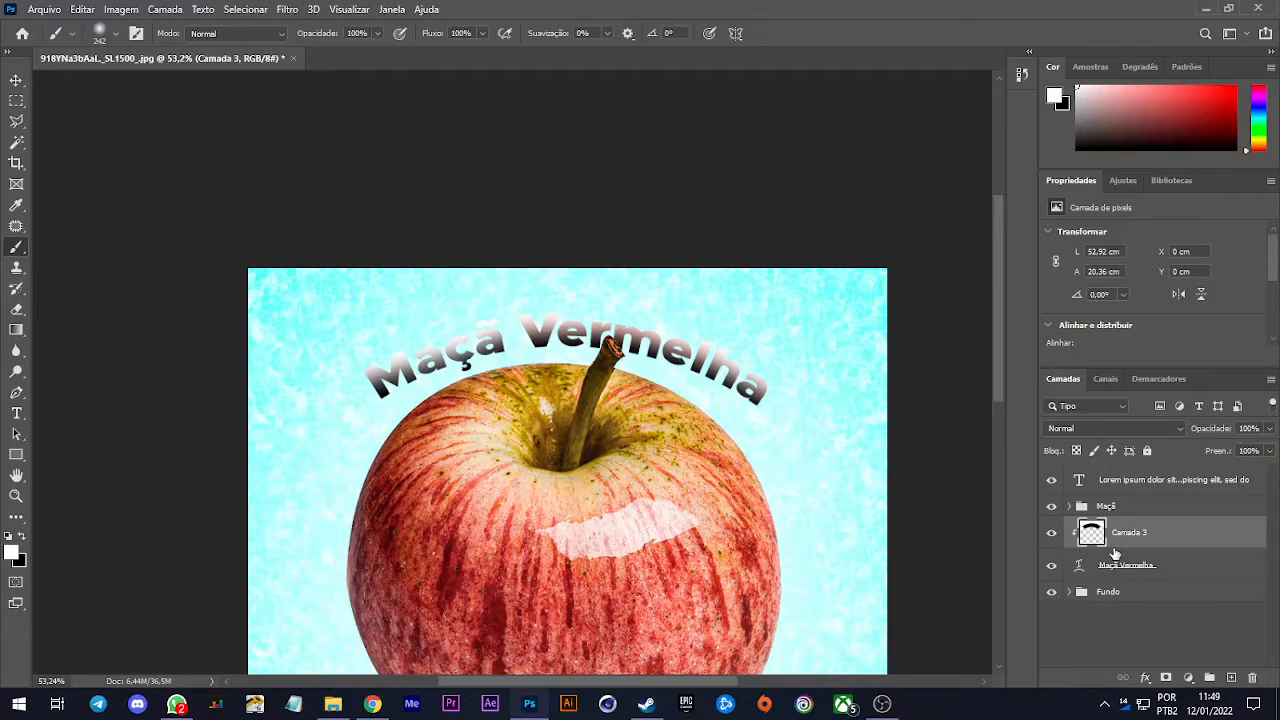
# Set the clipped shading layer's blend mode to Sobrepor and its opacity to 67%
pyautogui.click(1072, 430)
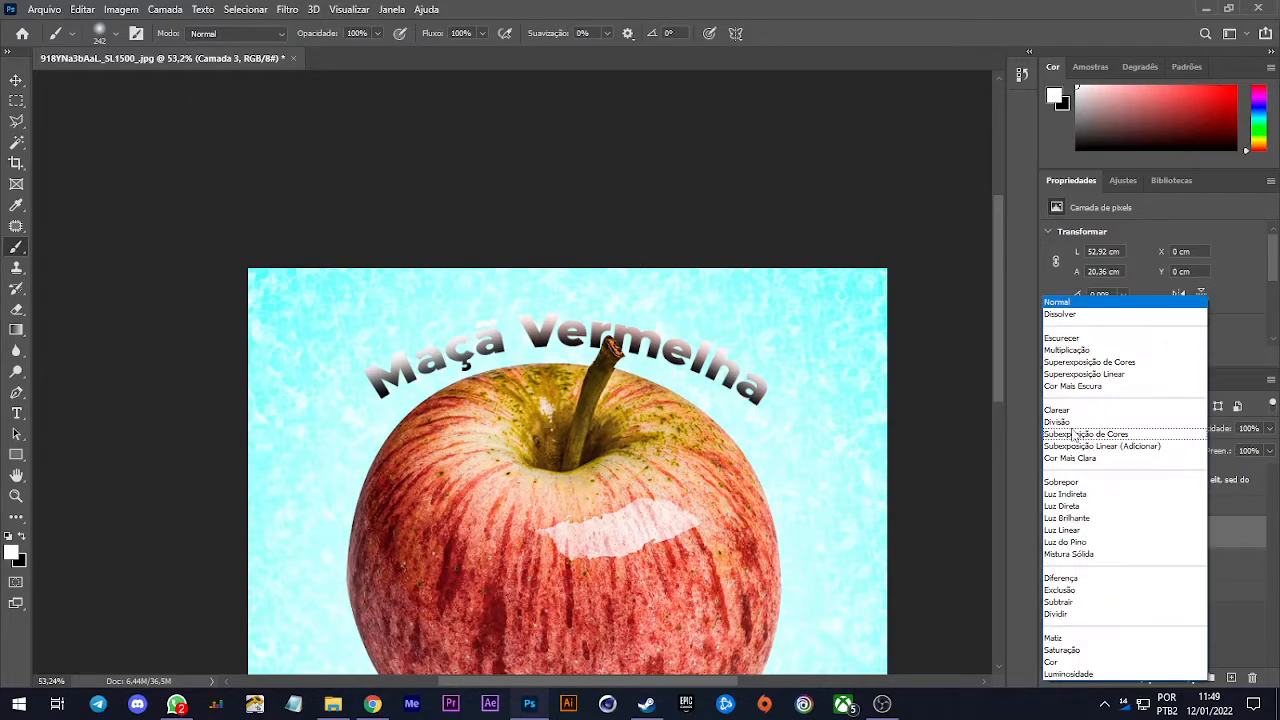
pyautogui.click(1083, 484)
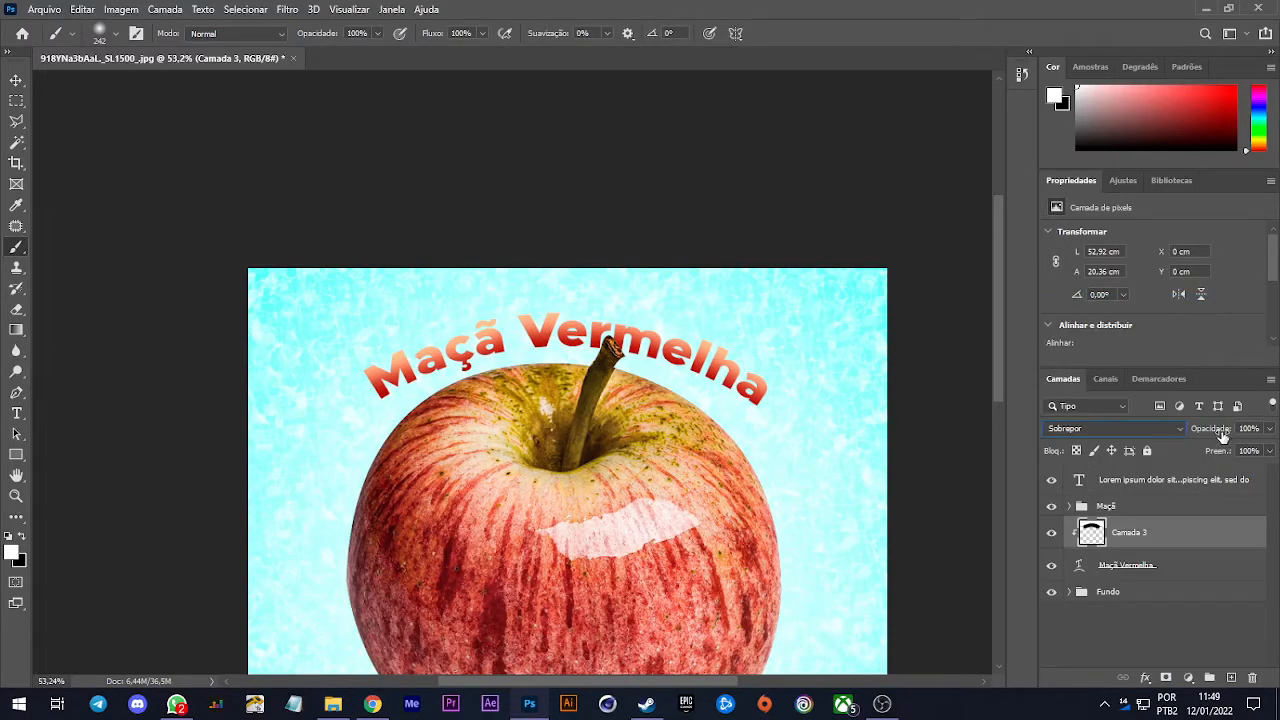
pyautogui.moveTo(1224, 436); pyautogui.dragTo(1194, 434)
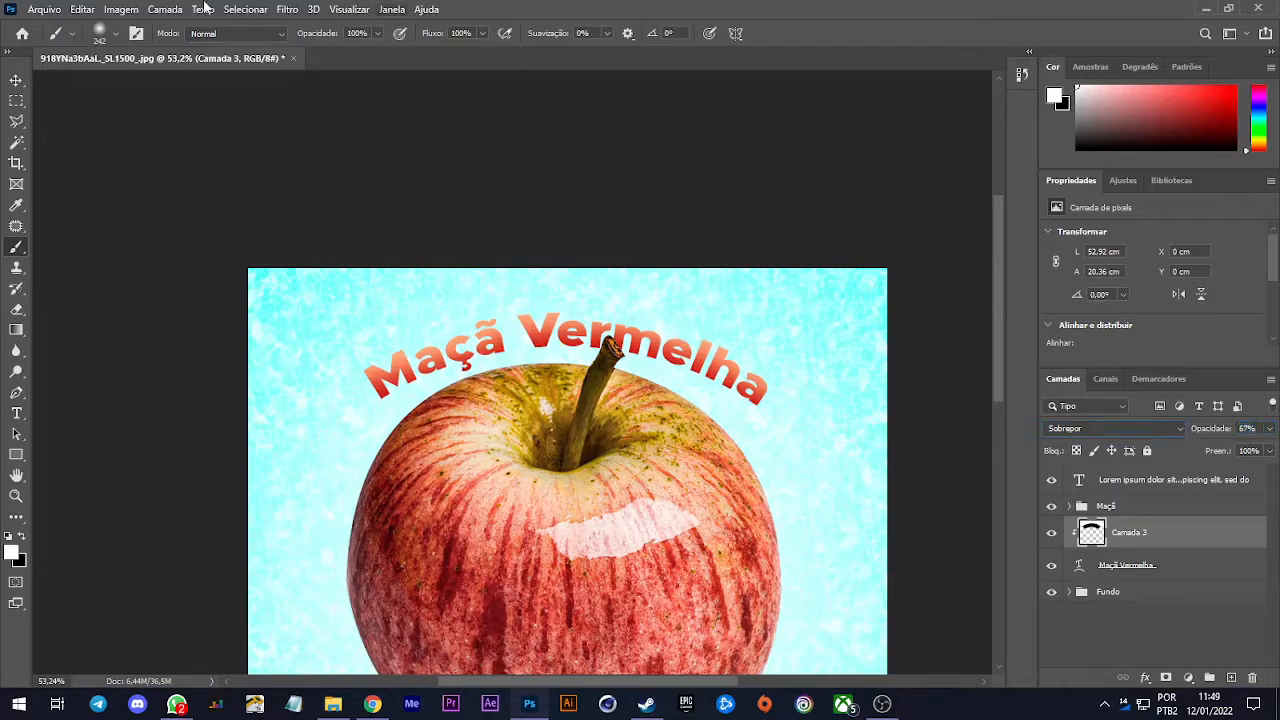
# Link the clipped shading layer with the Maçã Vermelha title layer
pyautogui.click(14, 82)
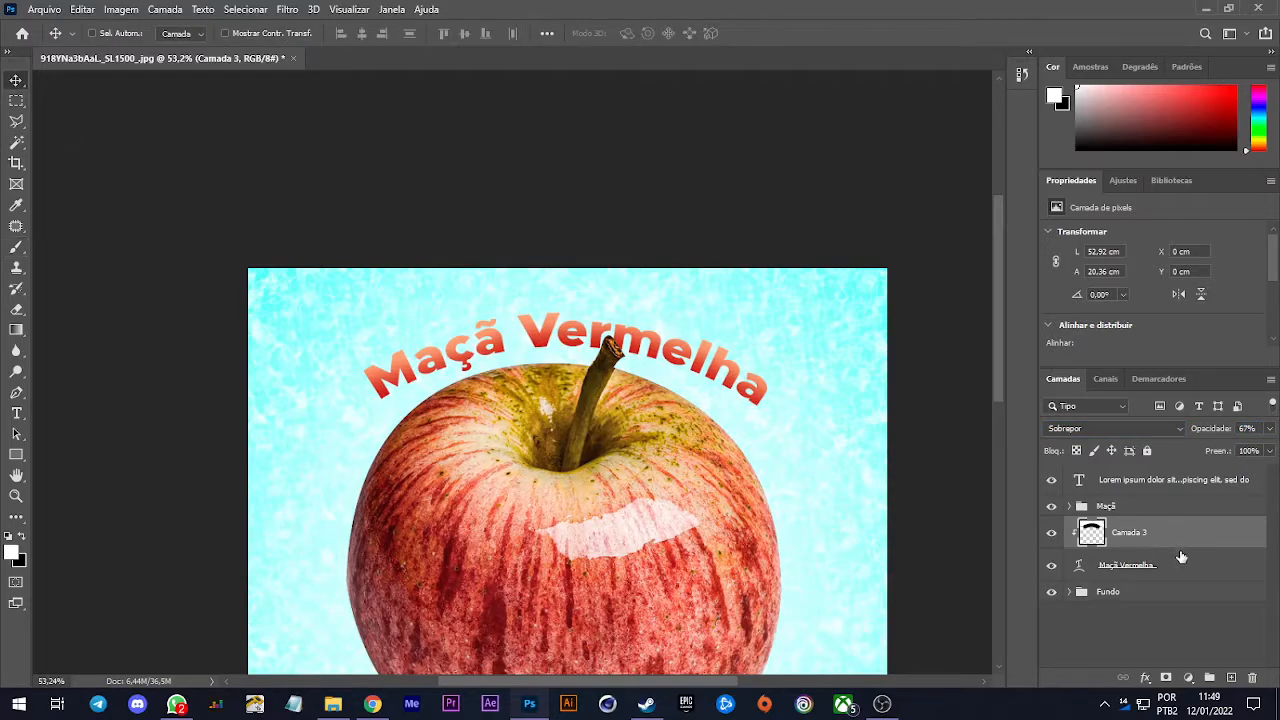
pyautogui.keyDown('shift'); pyautogui.click(1184, 568); pyautogui.keyUp('shift')
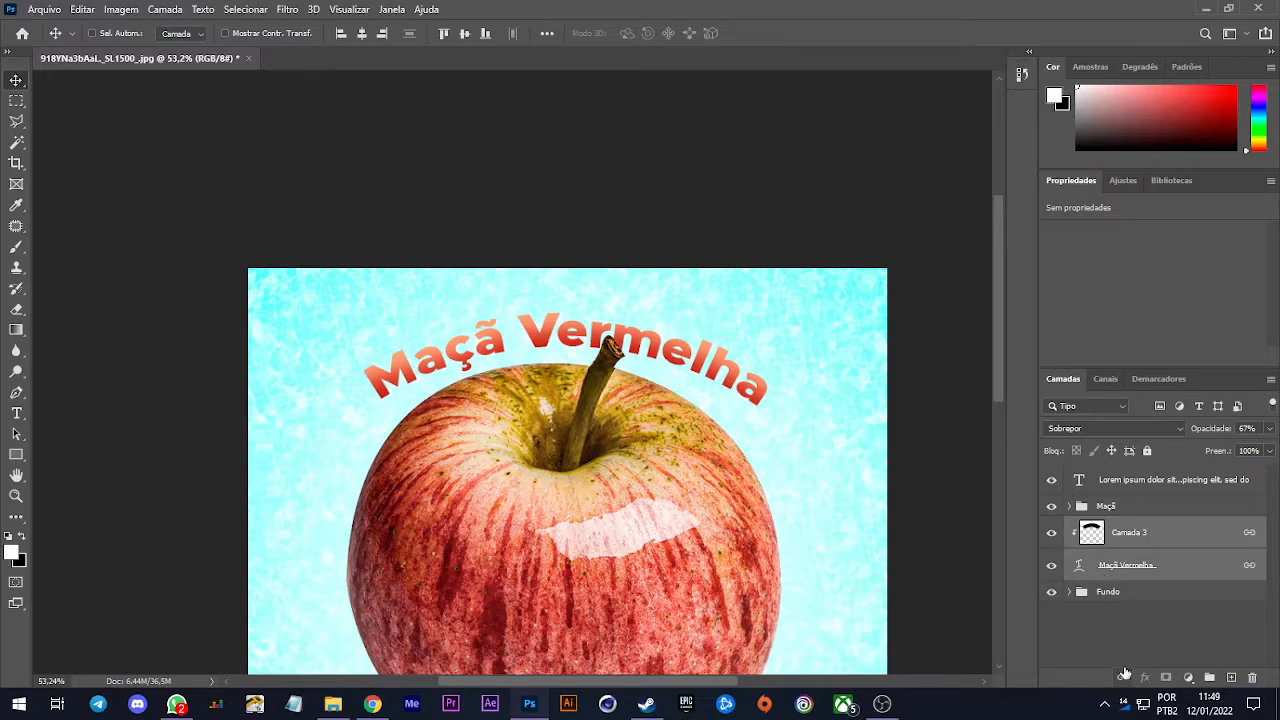
# Try moving the linked title and shading layers together over the apple, and undo the move
pyautogui.press('ctrl')
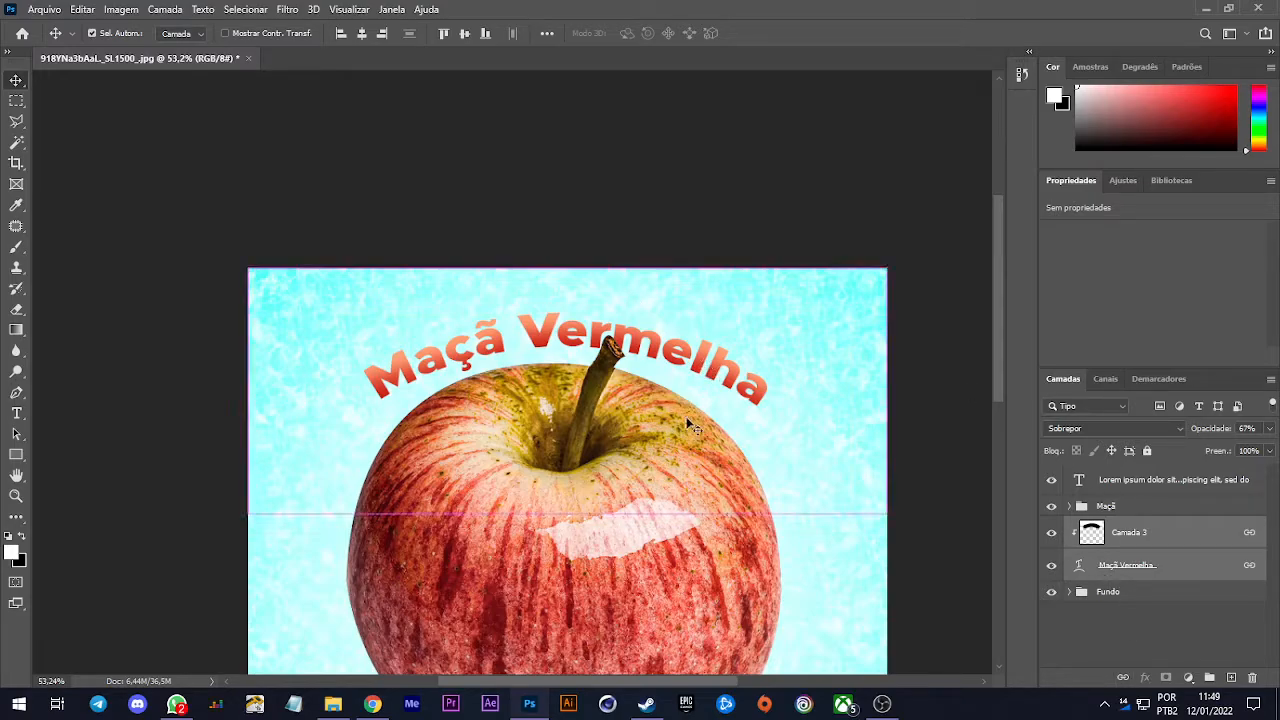
pyautogui.moveTo(687, 422); pyautogui.dragTo(788, 502)
pyautogui.hotkey('ctrl', 'z')
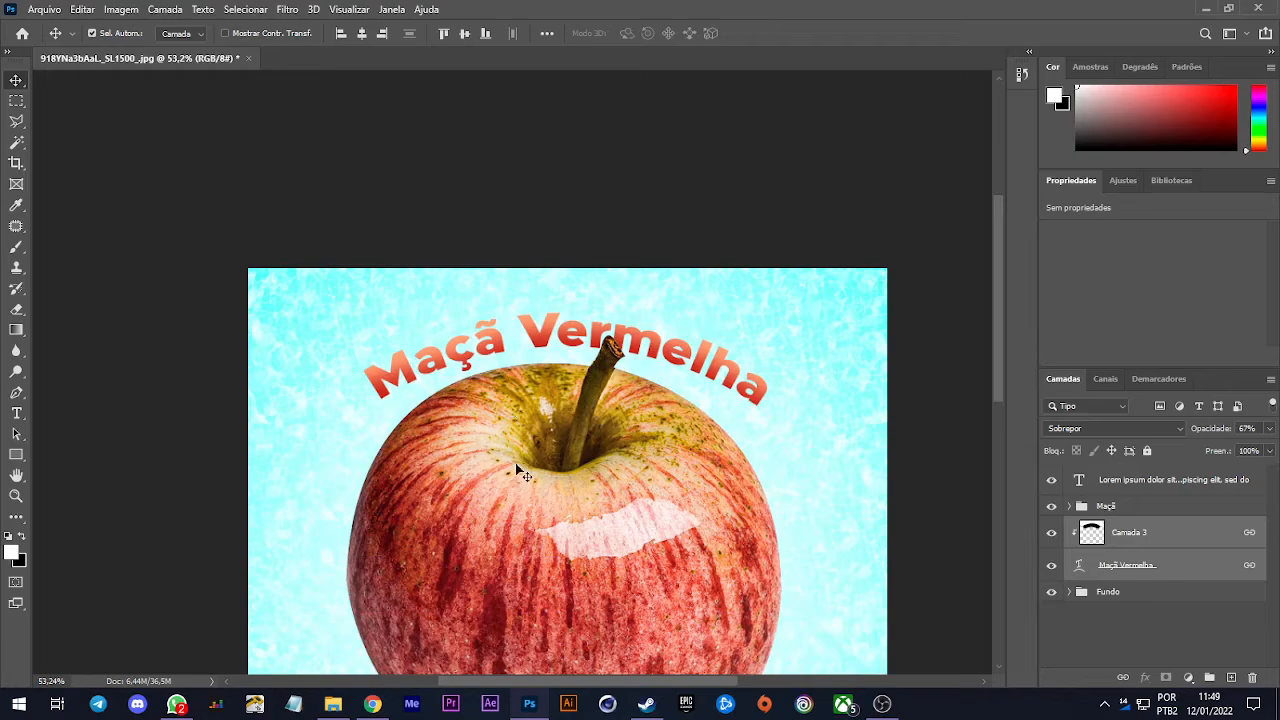
pyautogui.scroll(-1, 664, 372)
pyautogui.scroll(-3, 660, 372)
pyautogui.scroll(3, 379, 338)
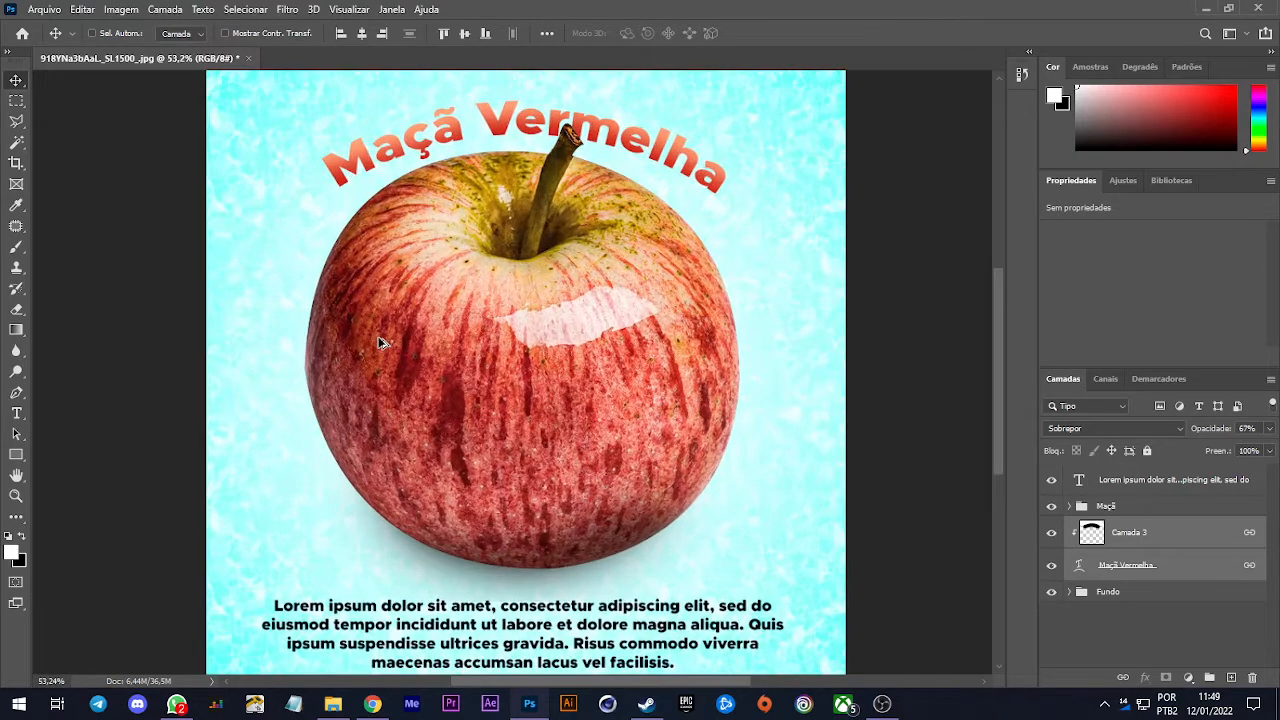
# Show the character settings for the Maçã Vermelha title layer, with only that layer selected
pyautogui.scroll(-1, 380, 342)
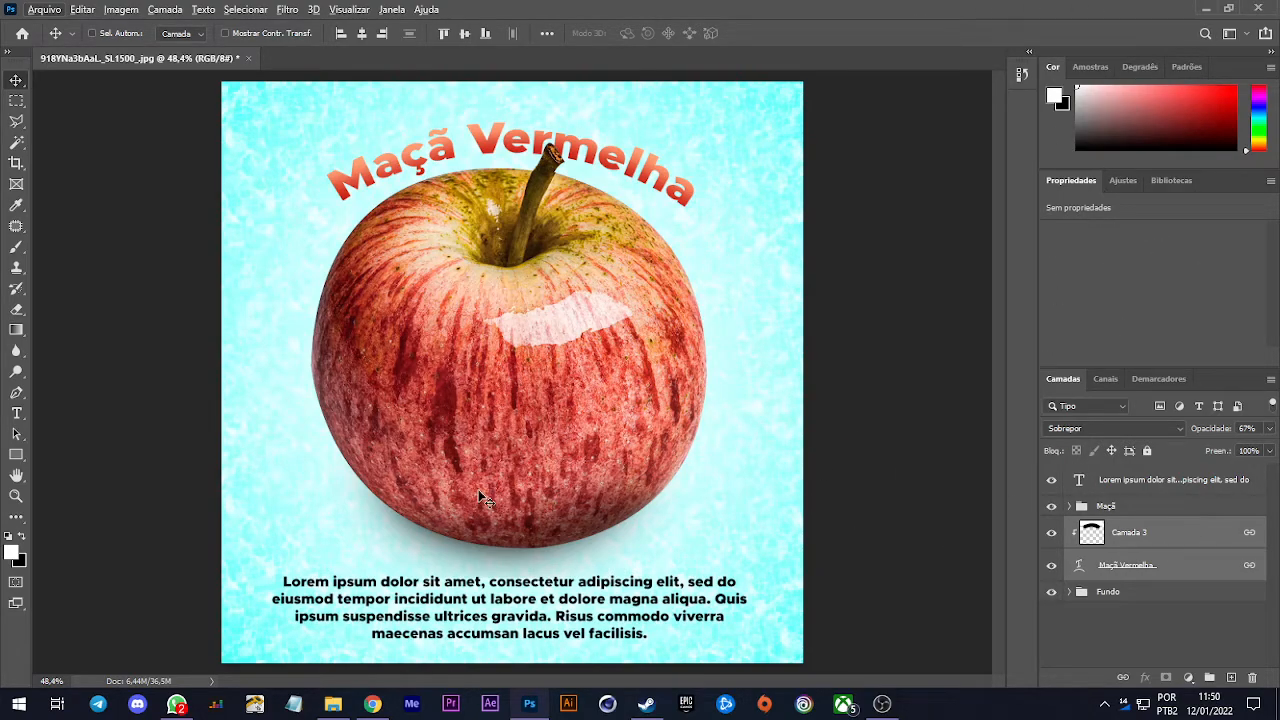
pyautogui.click(390, 10)
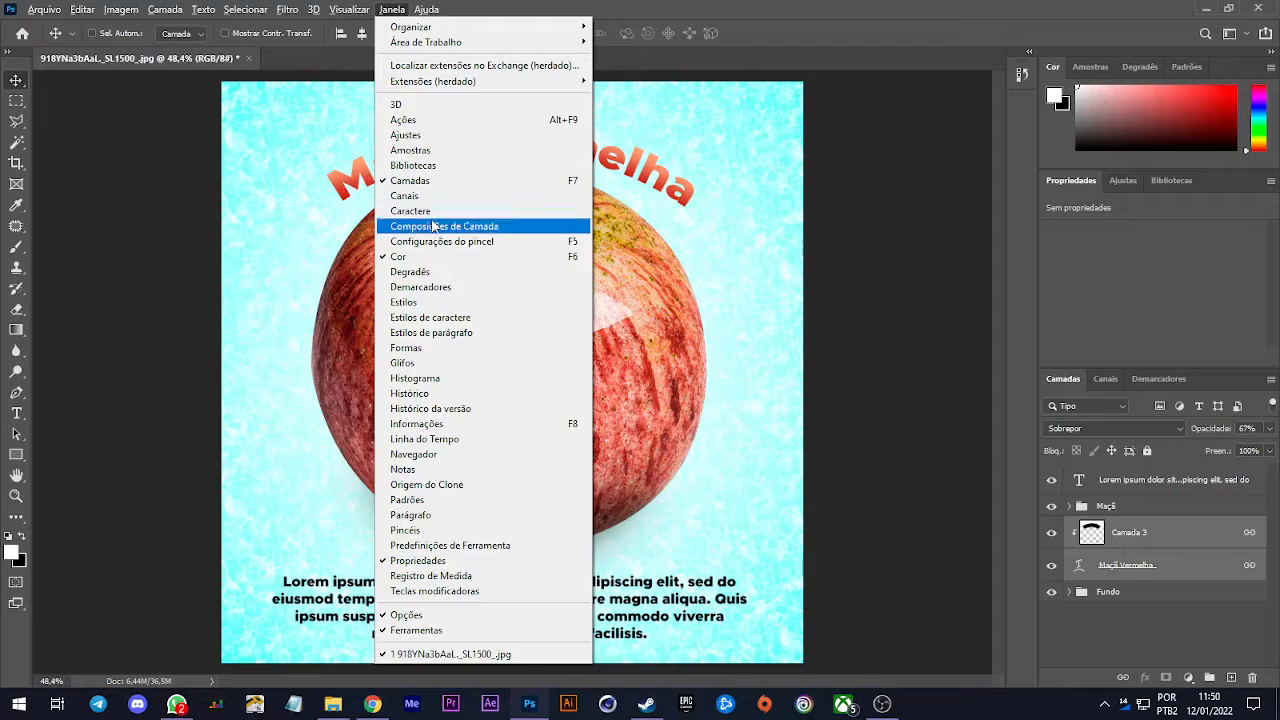
pyautogui.click(411, 211)
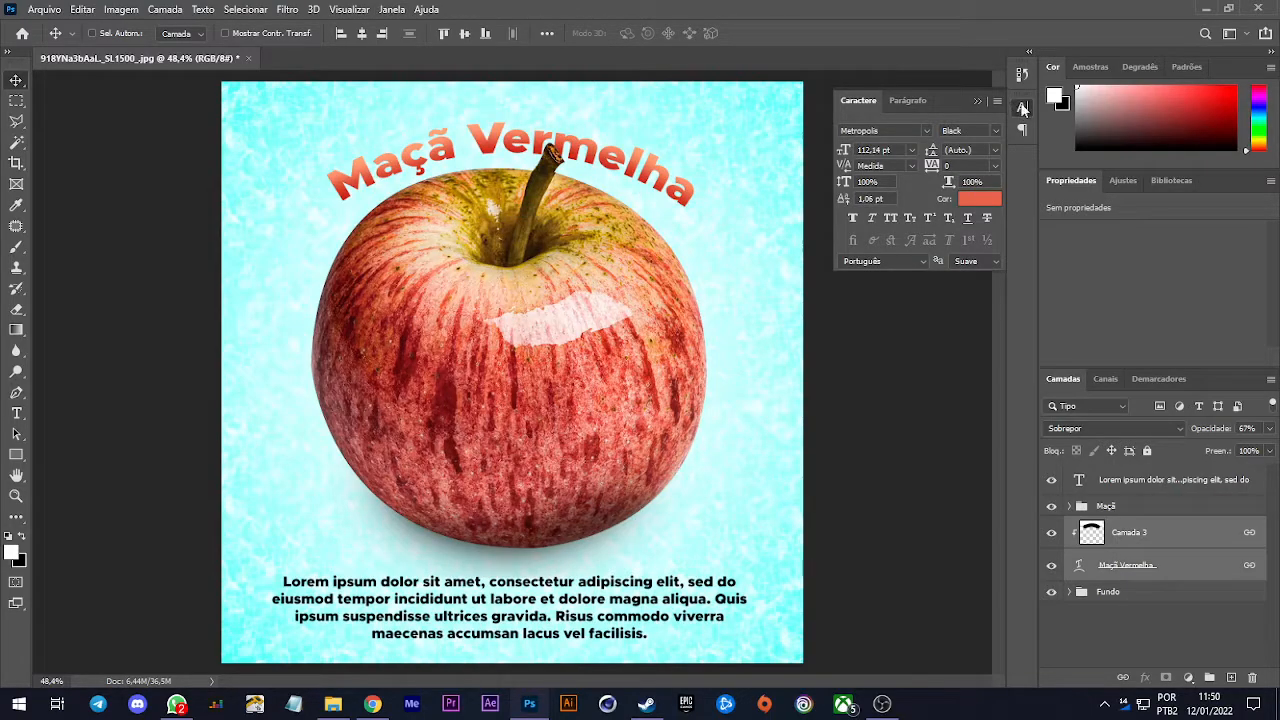
pyautogui.click(1021, 108)
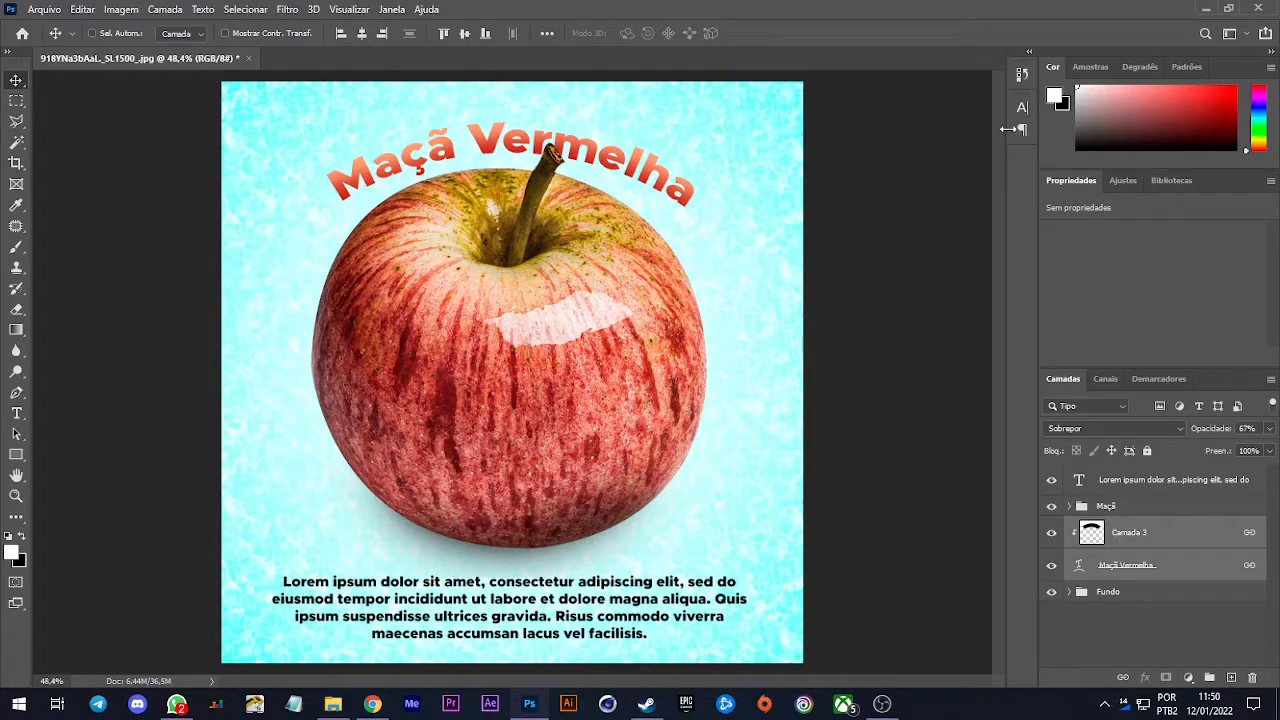
pyautogui.click(1165, 654)
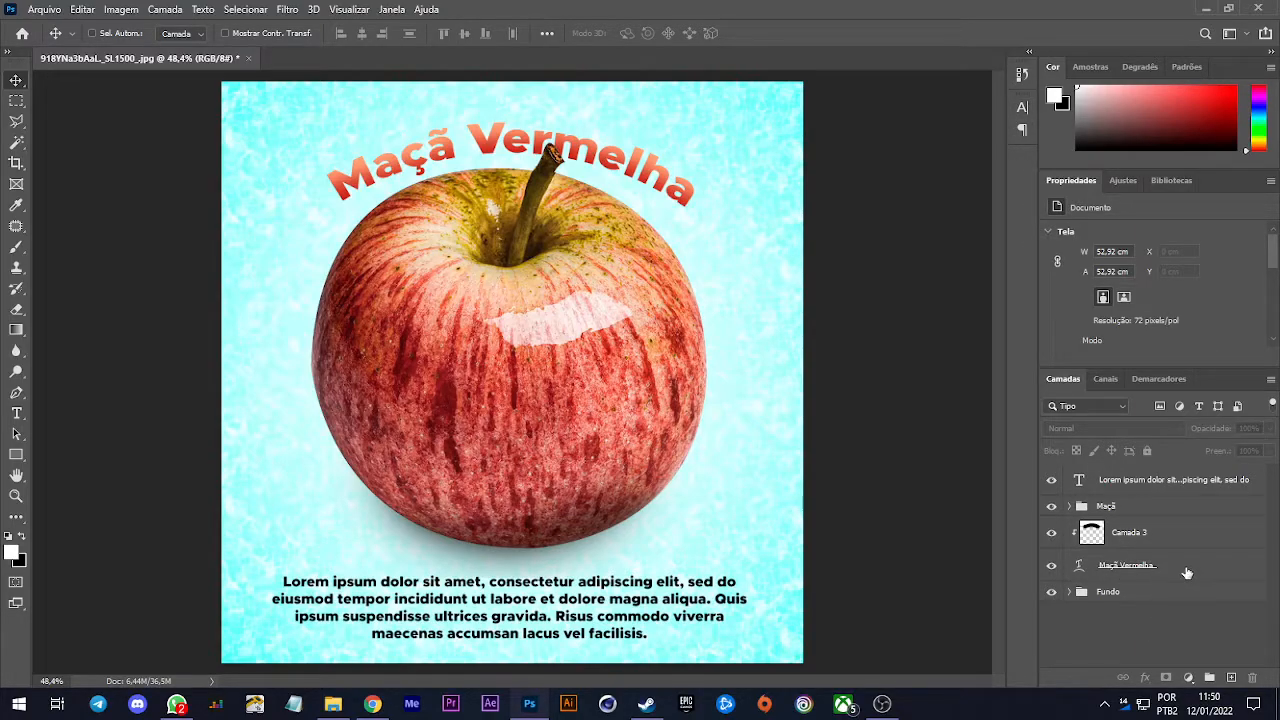
pyautogui.click(1187, 573)
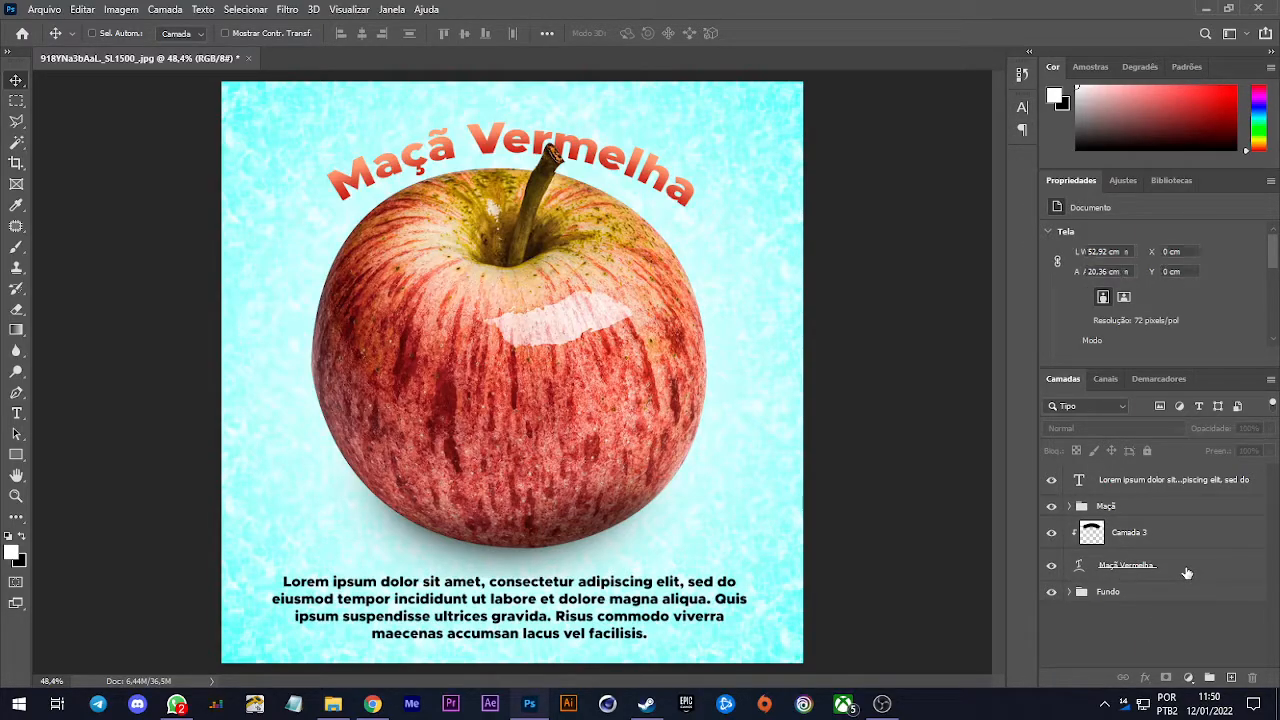
pyautogui.click(1024, 107)
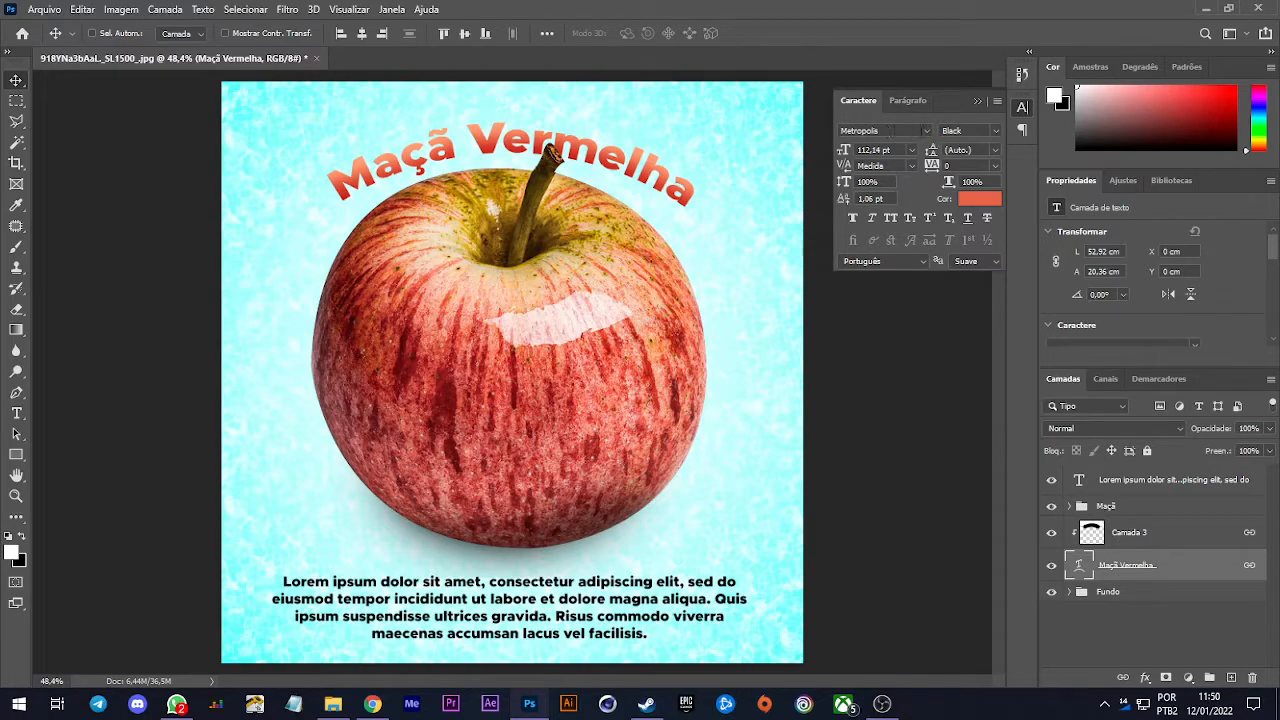
# Set the Maçã Vermelha title's font to Aardvark Cafe and its size to 136 pt
pyautogui.click(926, 130)
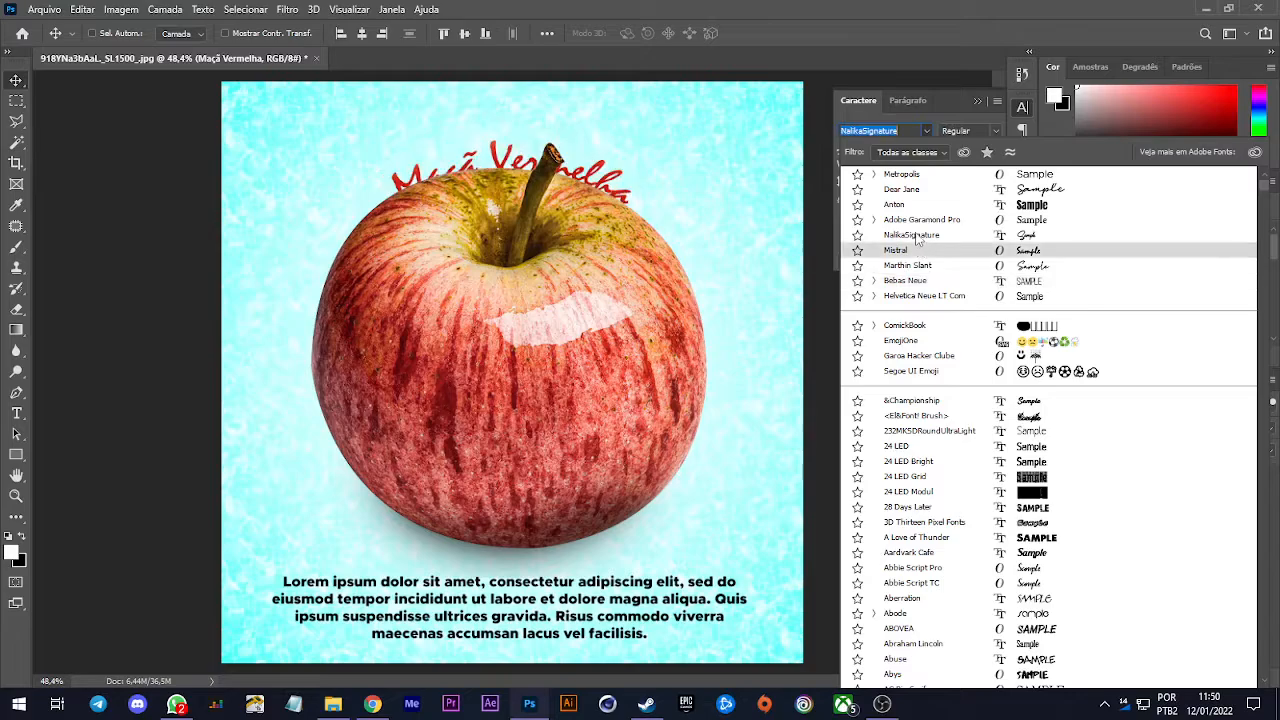
pyautogui.scroll(-3, 913, 245)
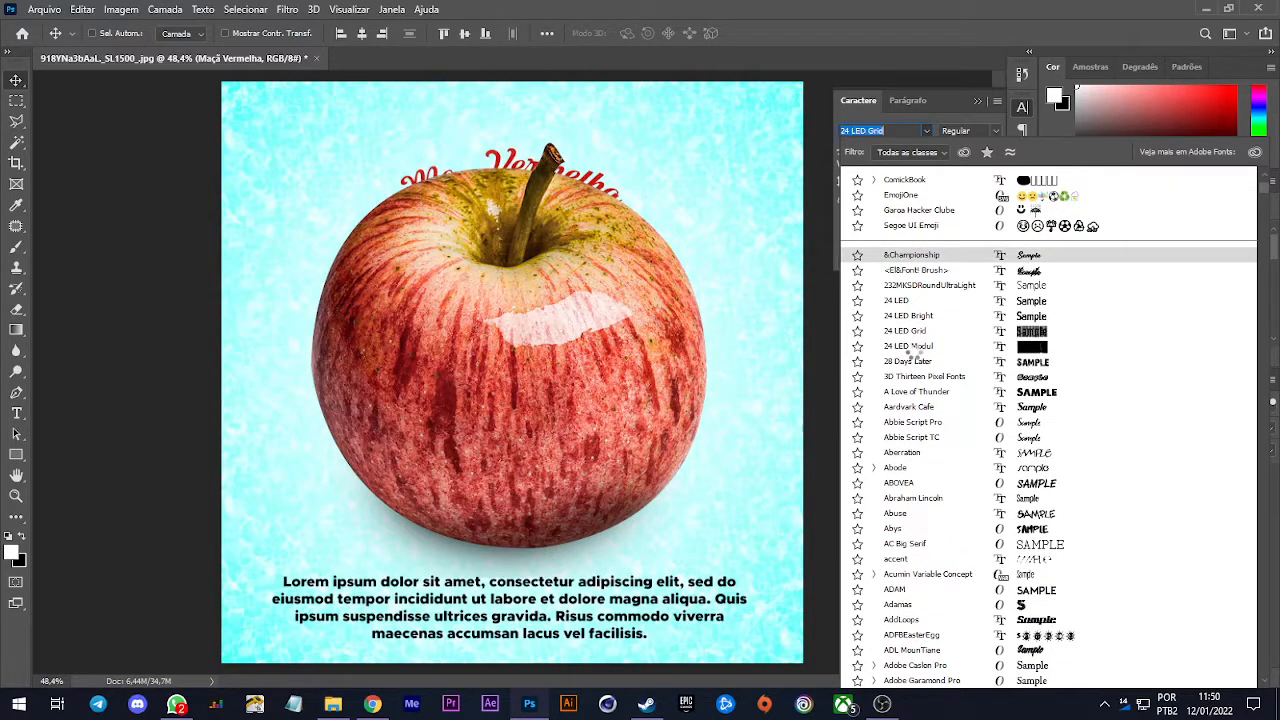
pyautogui.scroll(-3, 915, 252)
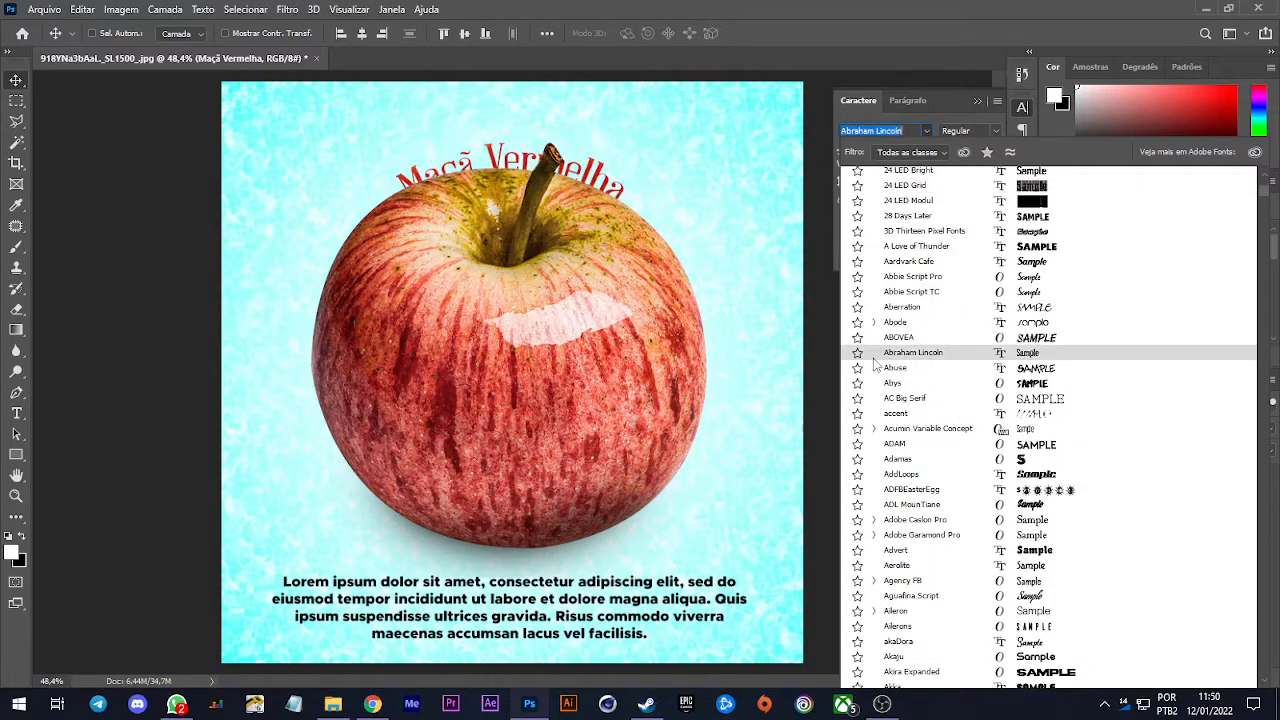
pyautogui.click(940, 262)
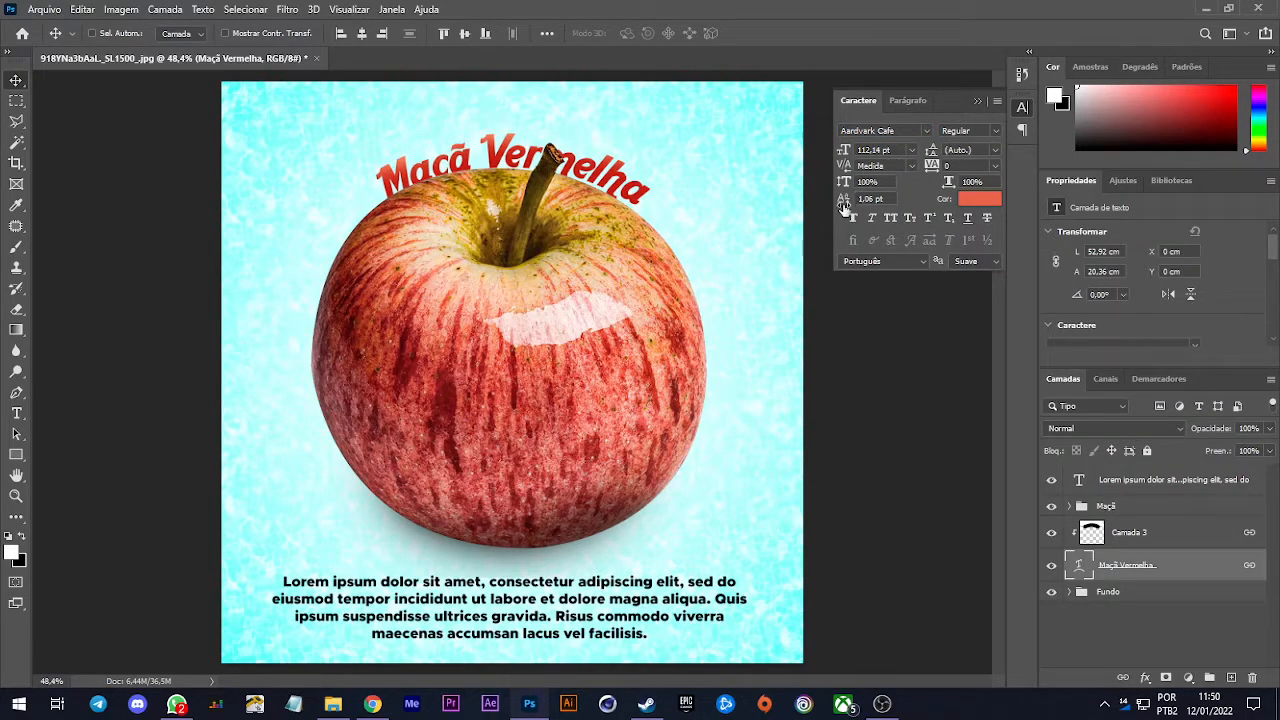
pyautogui.moveTo(848, 150); pyautogui.dragTo(872, 150)
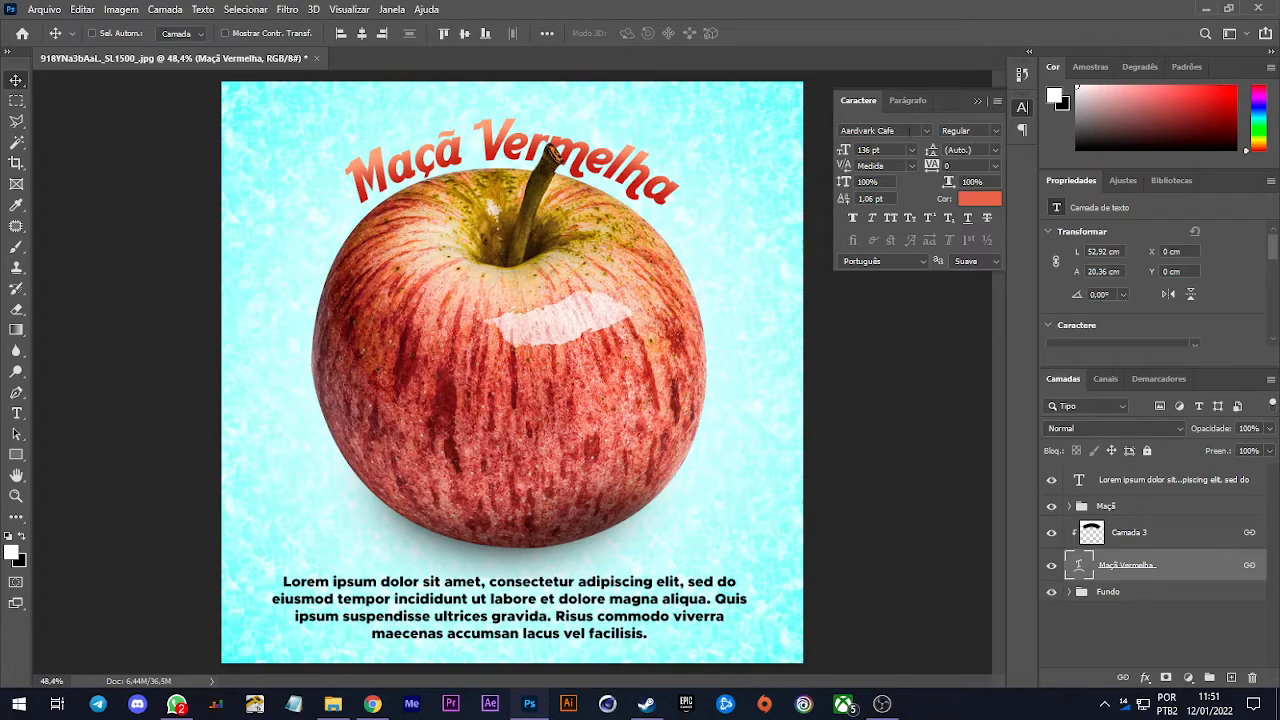
# Try the Metropolis font on the title in the Regular, Black Italic and Light styles
pyautogui.click(925, 130)
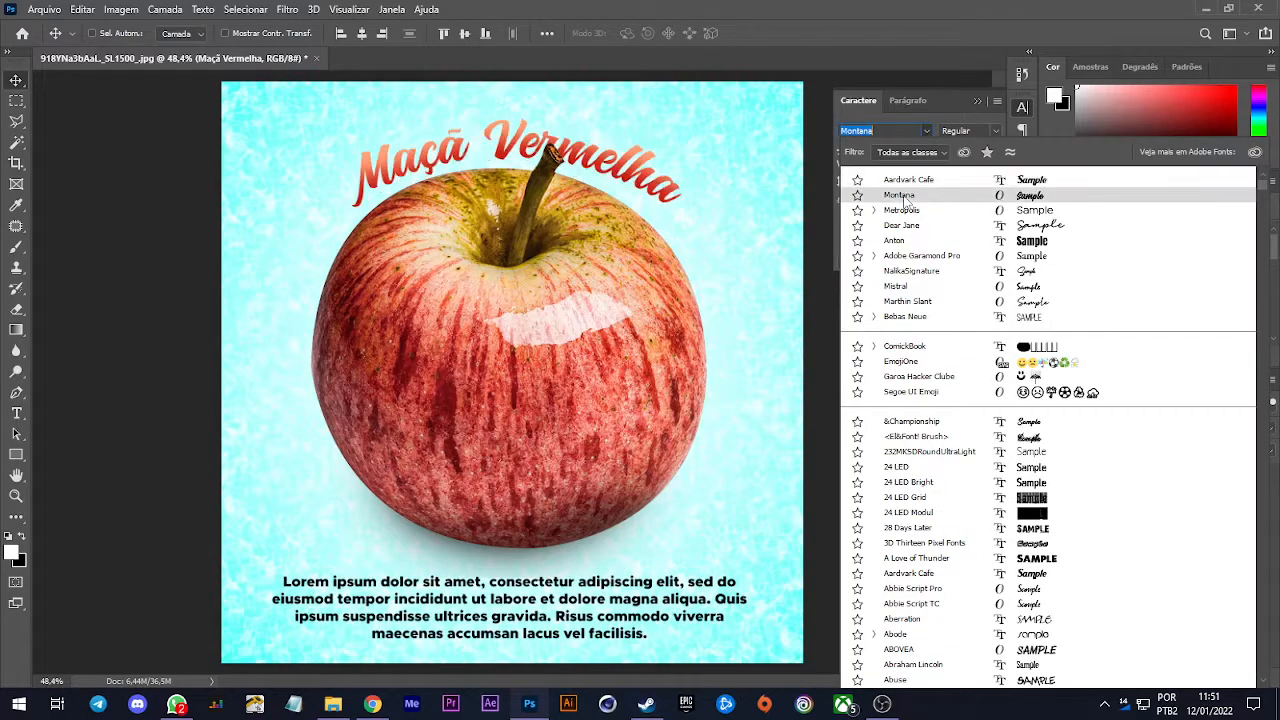
pyautogui.click(903, 212)
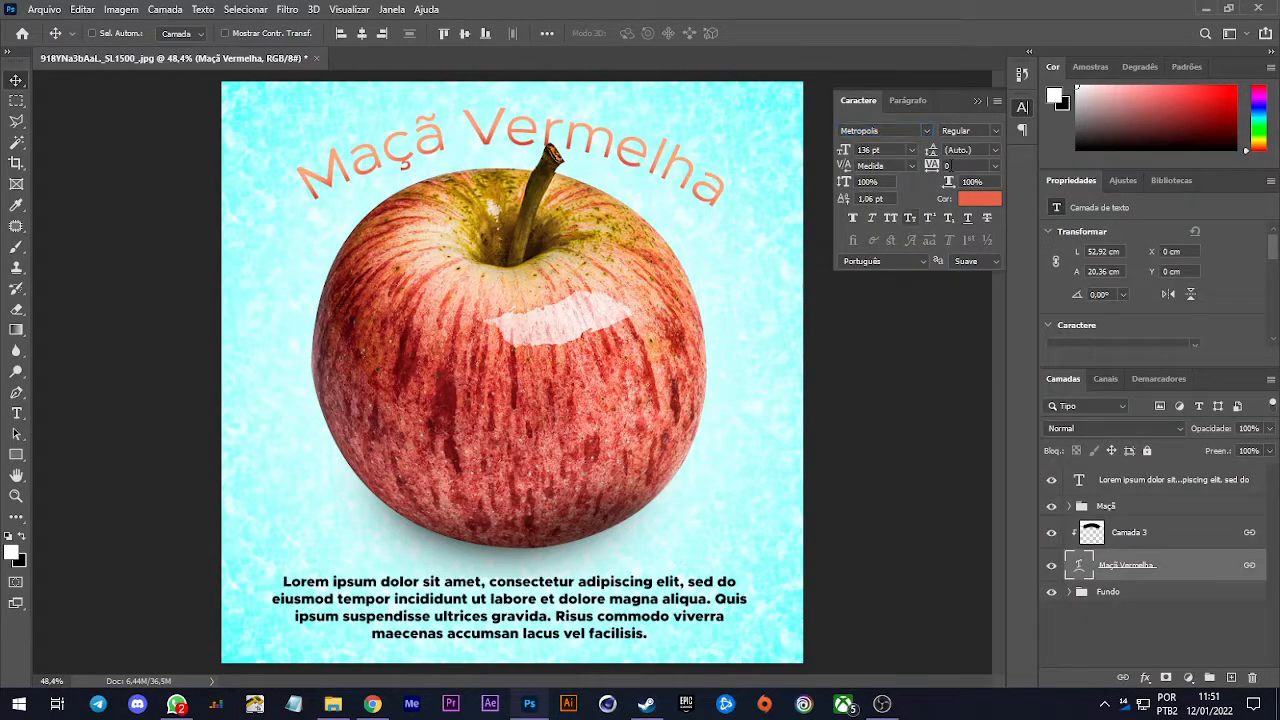
pyautogui.click(1003, 131)
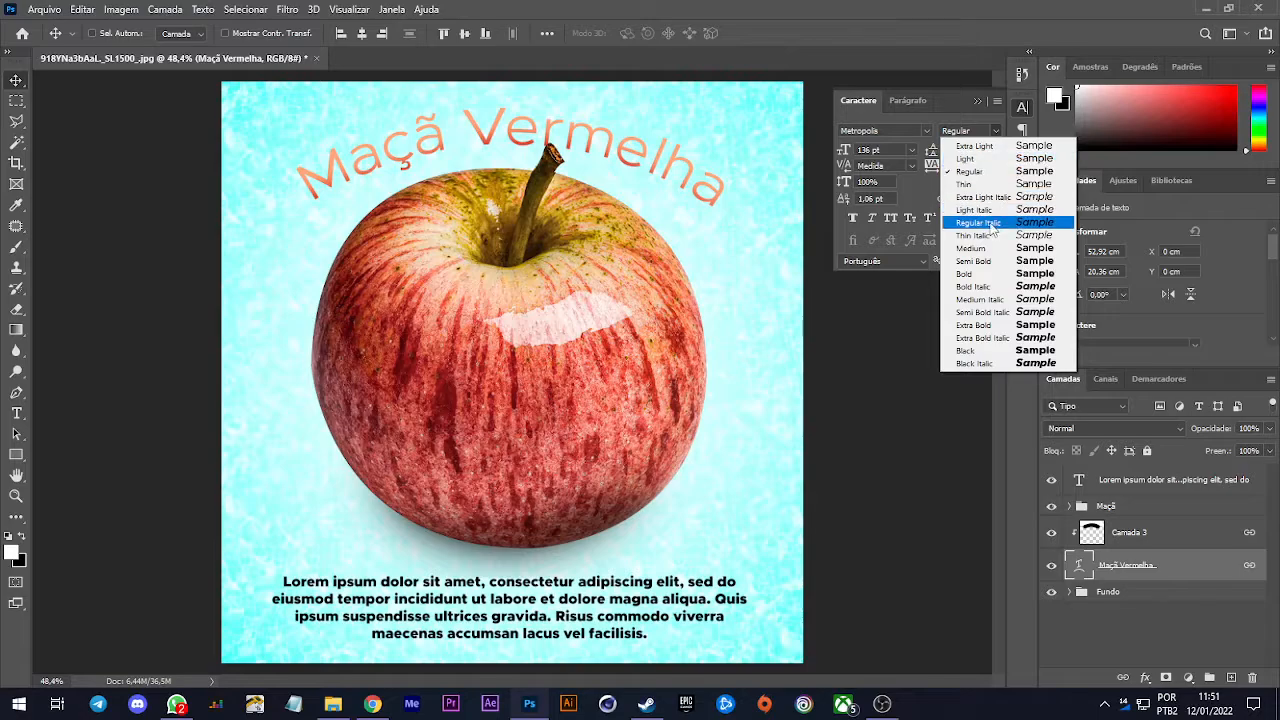
pyautogui.click(972, 363)
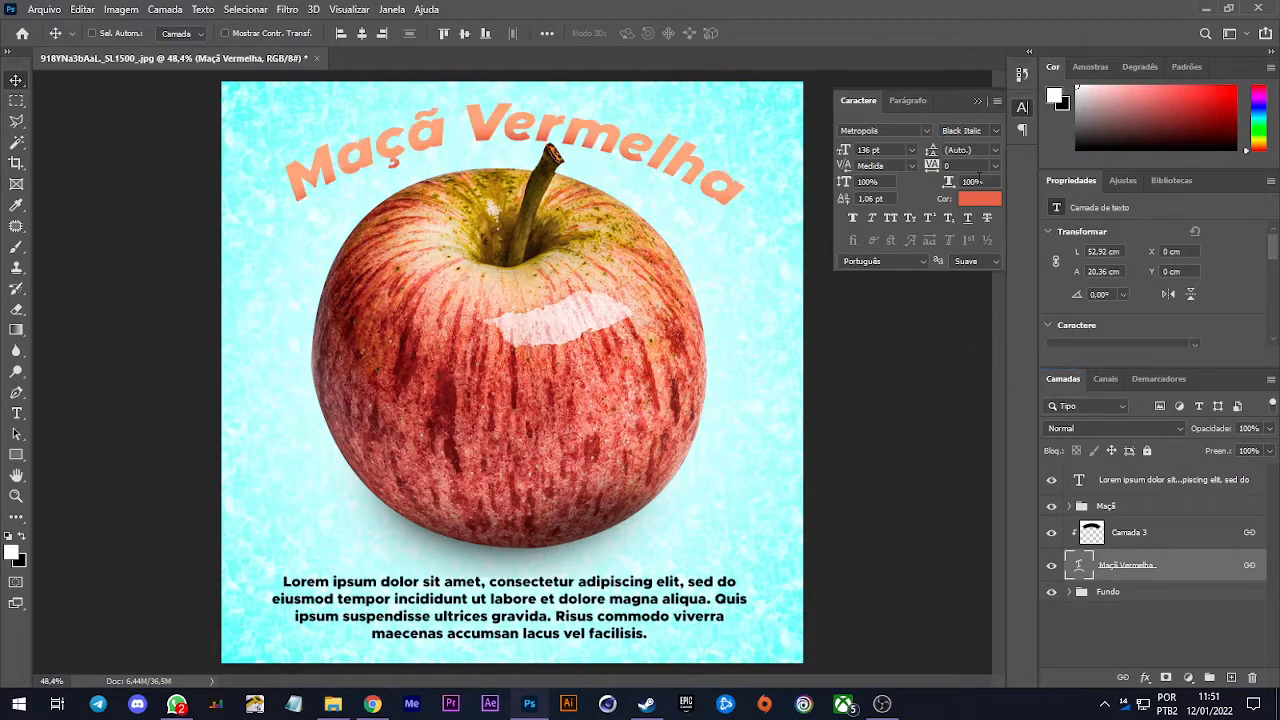
pyautogui.click(1000, 130)
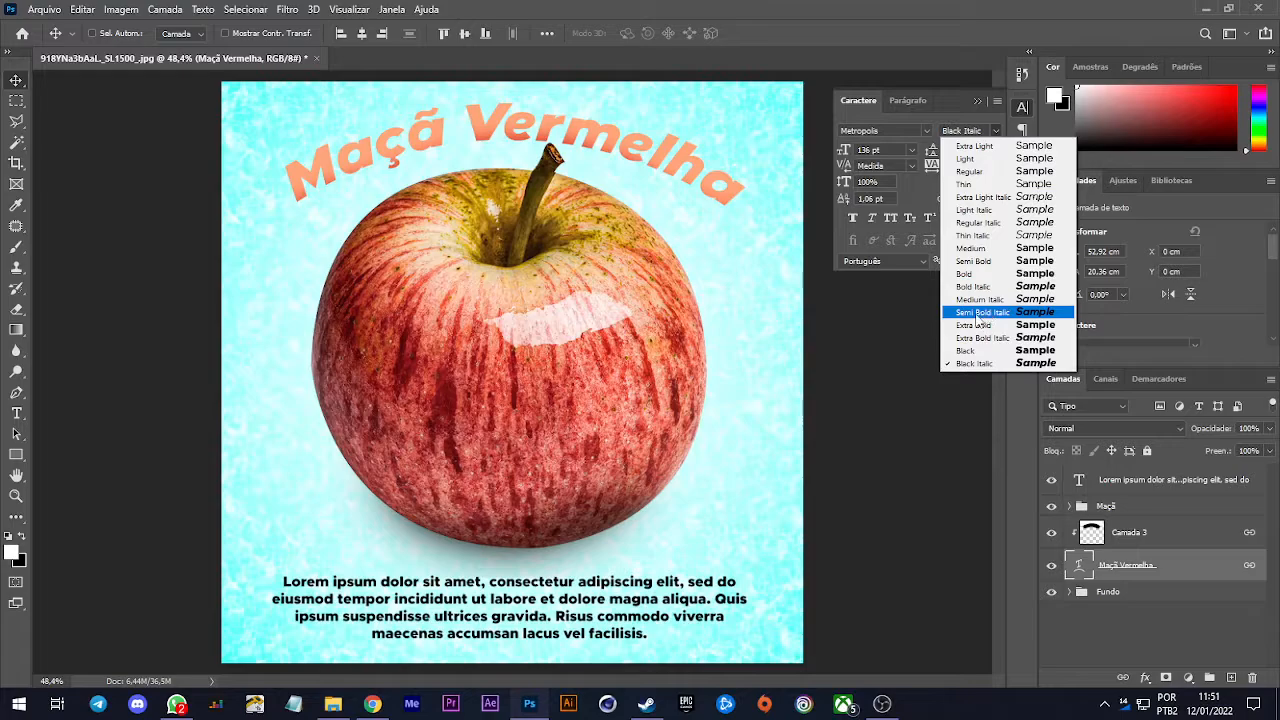
pyautogui.click(975, 158)
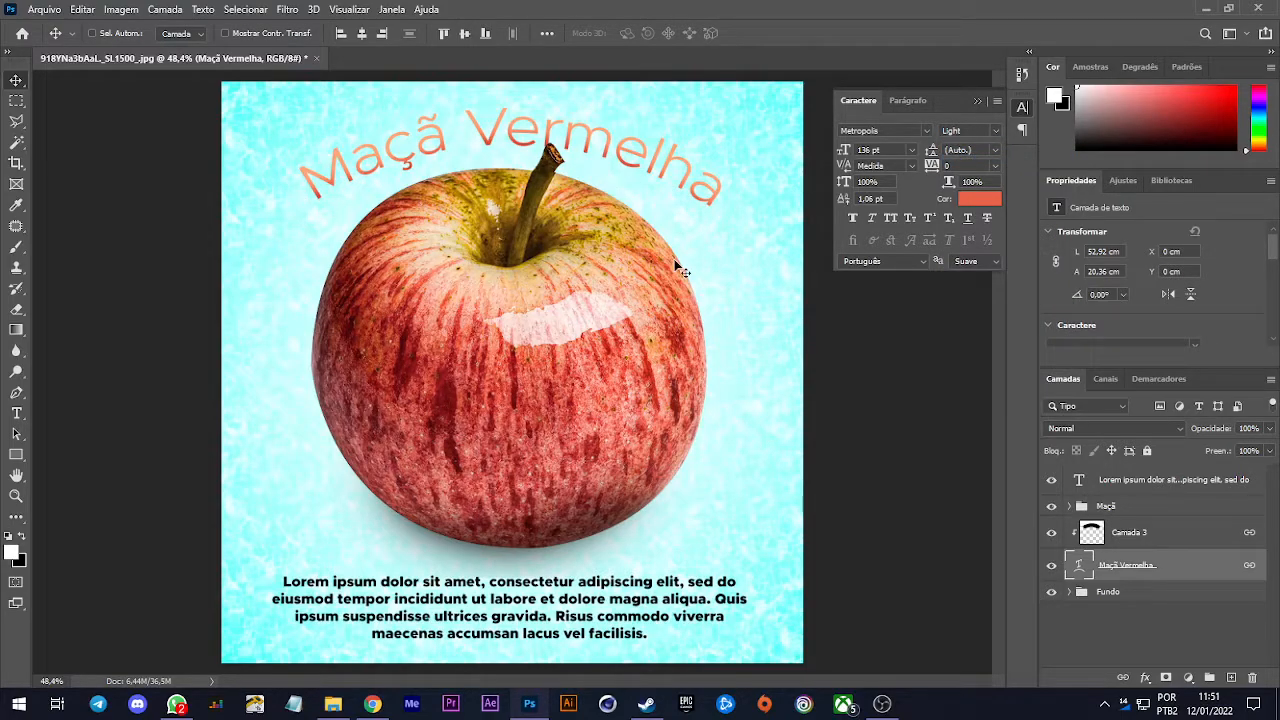
# Set the title's font back to Aardvark Cafe and enlarge its size to 154 pt
pyautogui.click(926, 131)
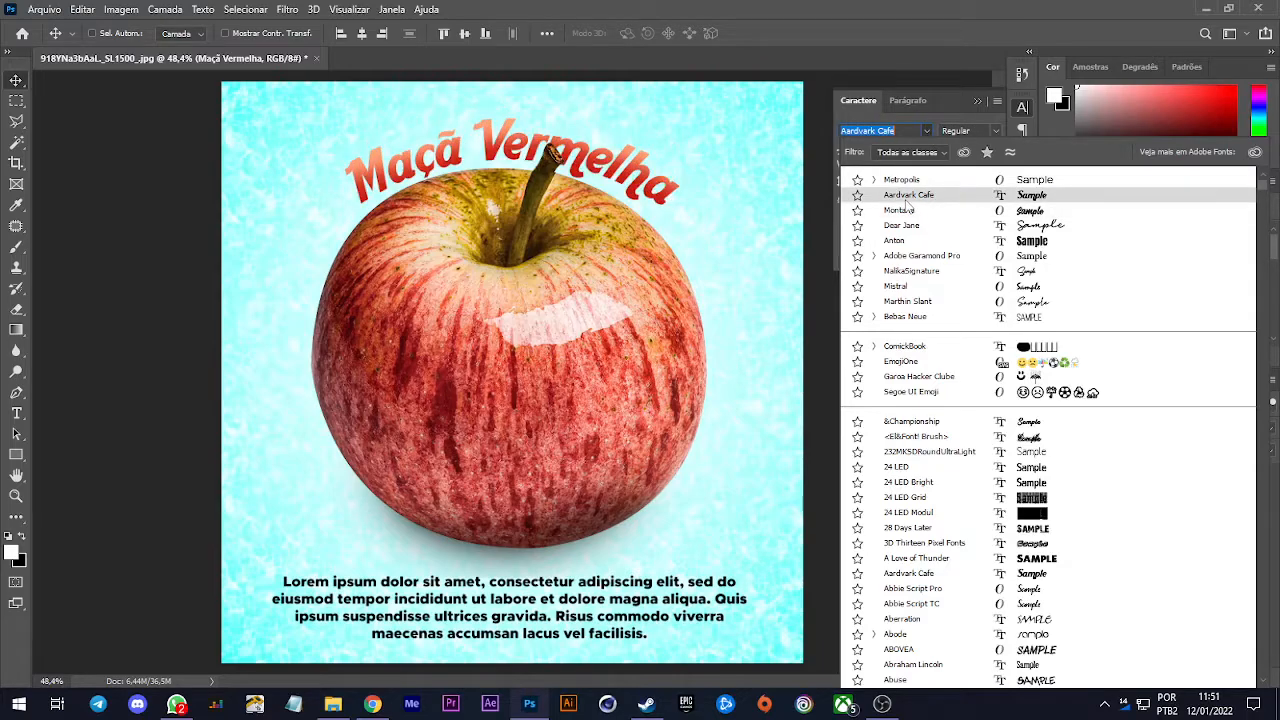
pyautogui.click(907, 197)
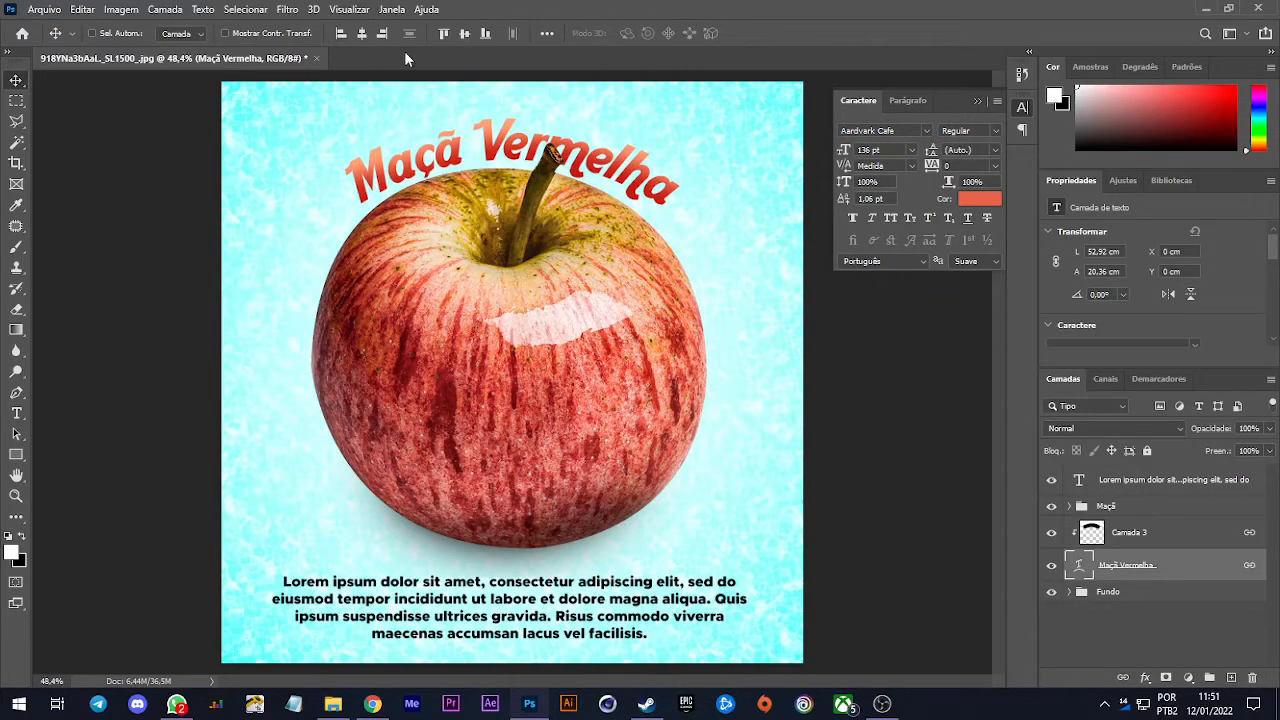
pyautogui.click(846, 149)
pyautogui.moveTo(841, 152)
pyautogui.mouseDown()
pyautogui.moveTo(812, 153)
pyautogui.moveTo(866, 151)
pyautogui.moveTo(838, 151)
pyautogui.mouseUp()
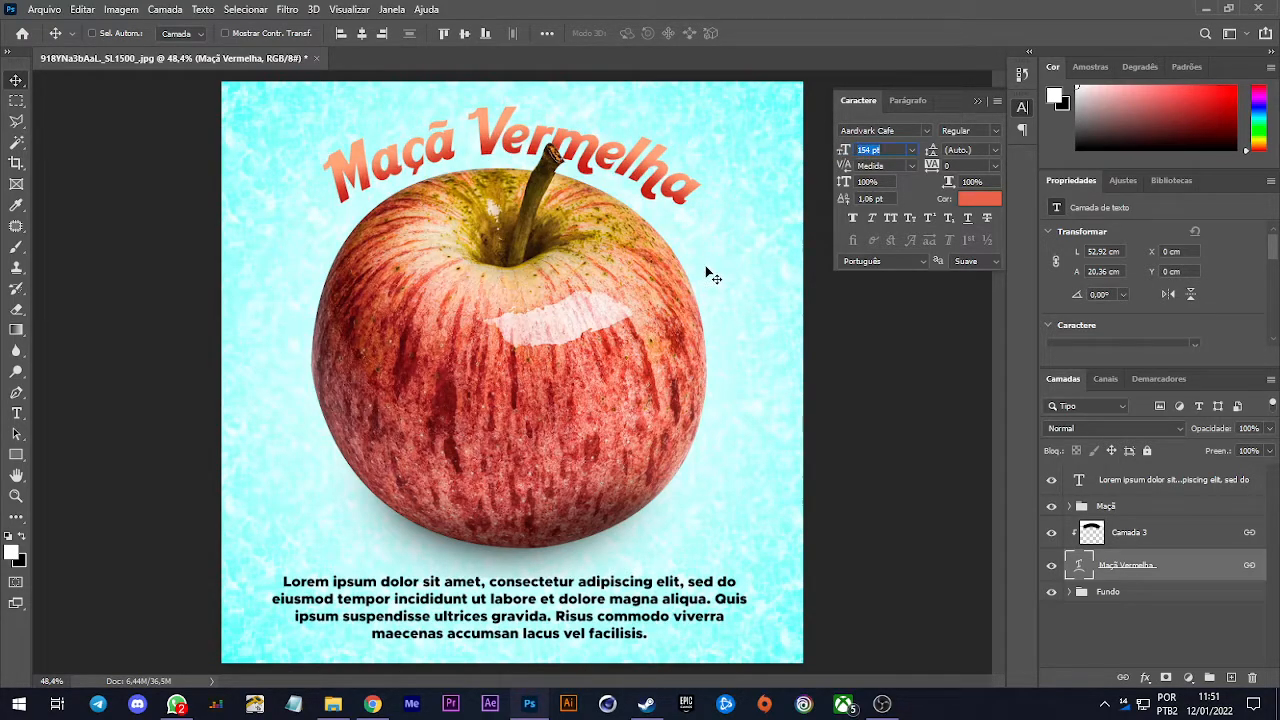
# Try 61 pt leading on the Lorem ipsum paragraph, settle on 48 pt, and reposition it slightly higher, just below the apple
pyautogui.click(975, 151)
pyautogui.click(1131, 483)
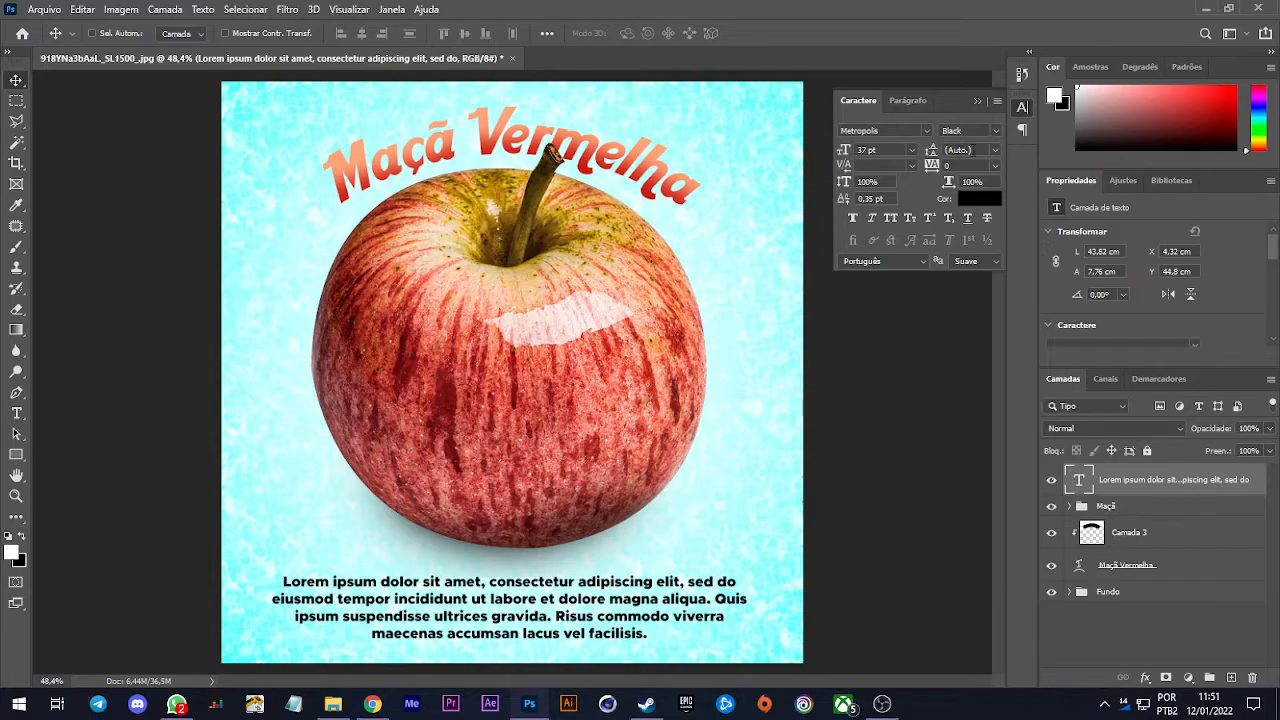
pyautogui.moveTo(934, 155); pyautogui.dragTo(956, 155)
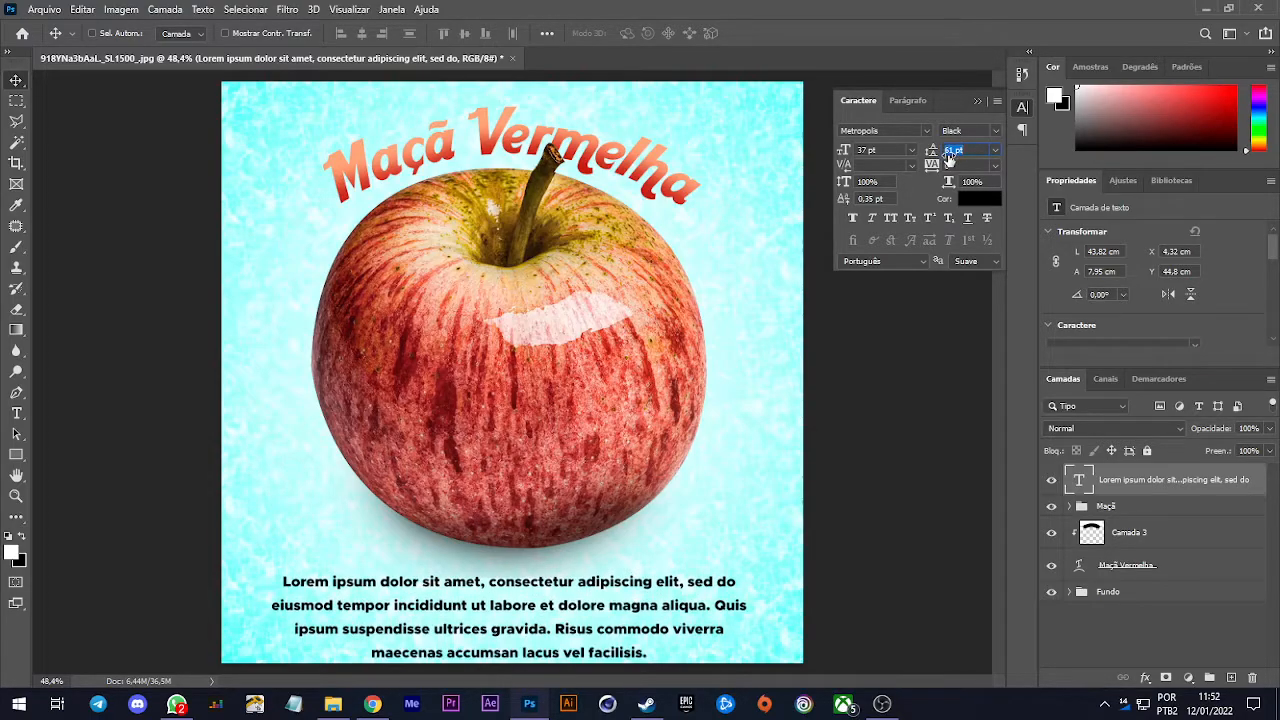
pyautogui.moveTo(560, 640); pyautogui.dragTo(556, 613)
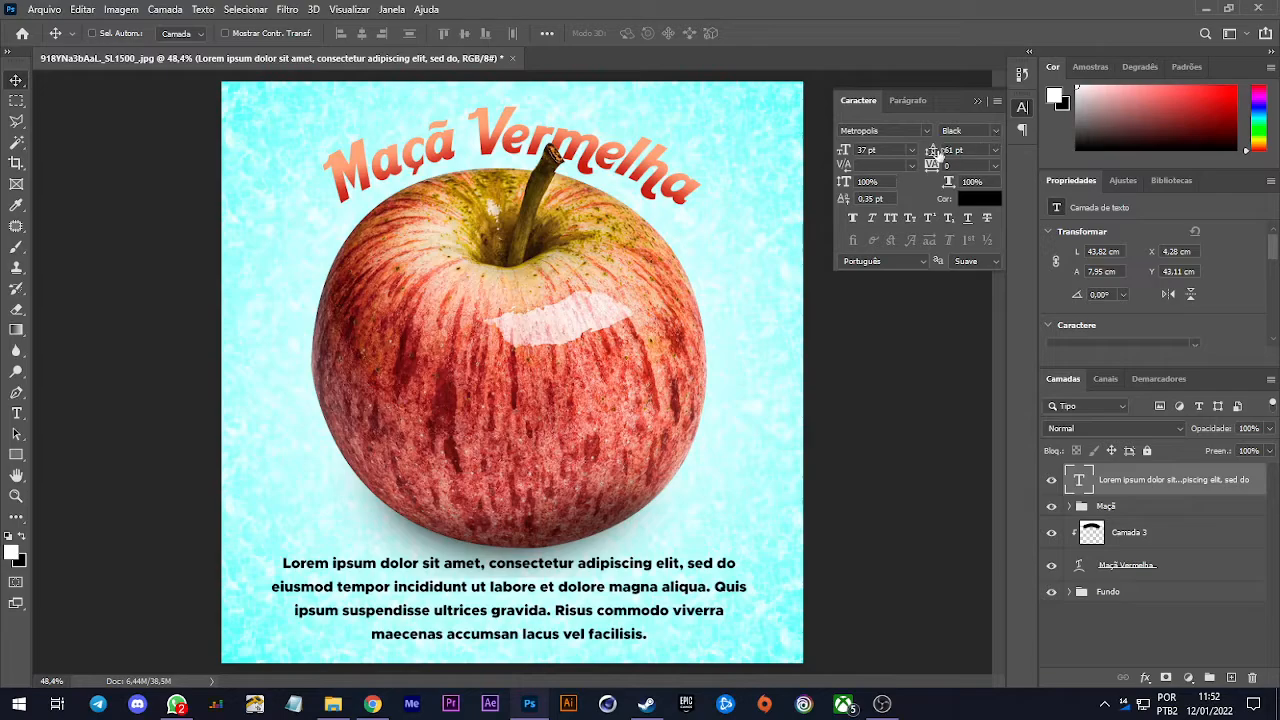
pyautogui.moveTo(938, 155); pyautogui.dragTo(929, 152)
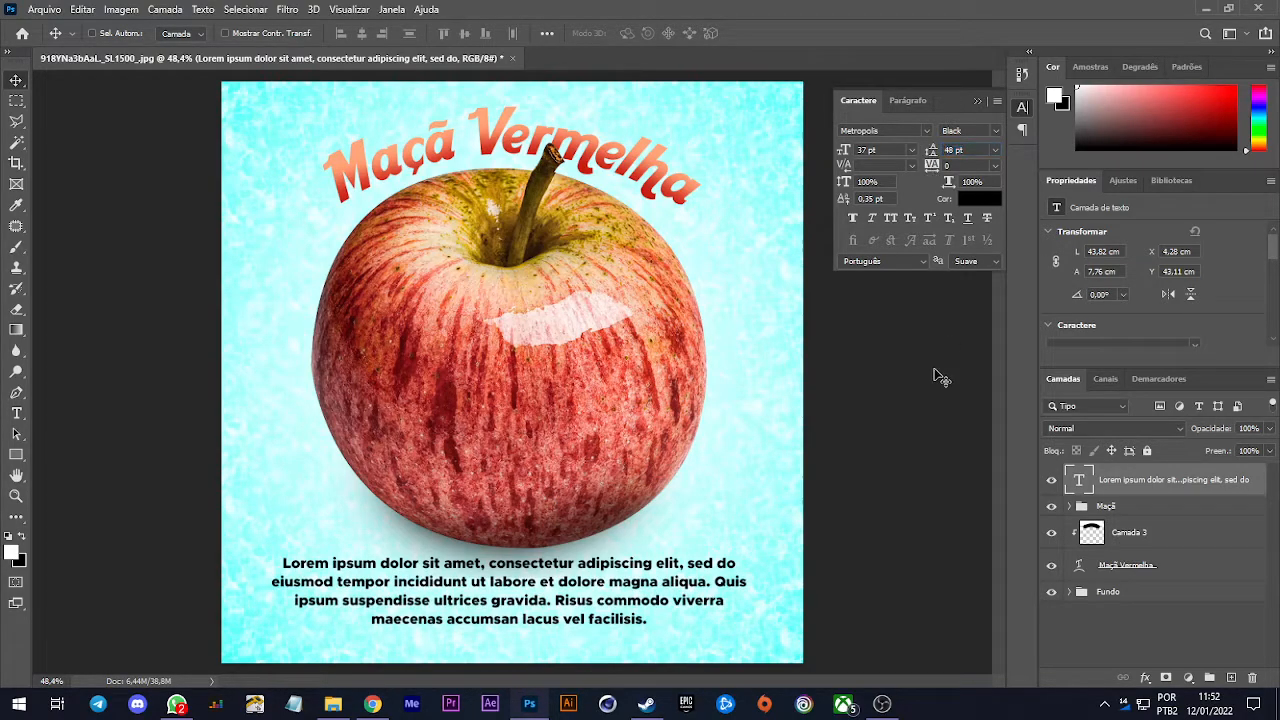
pyautogui.moveTo(562, 592); pyautogui.dragTo(563, 602)
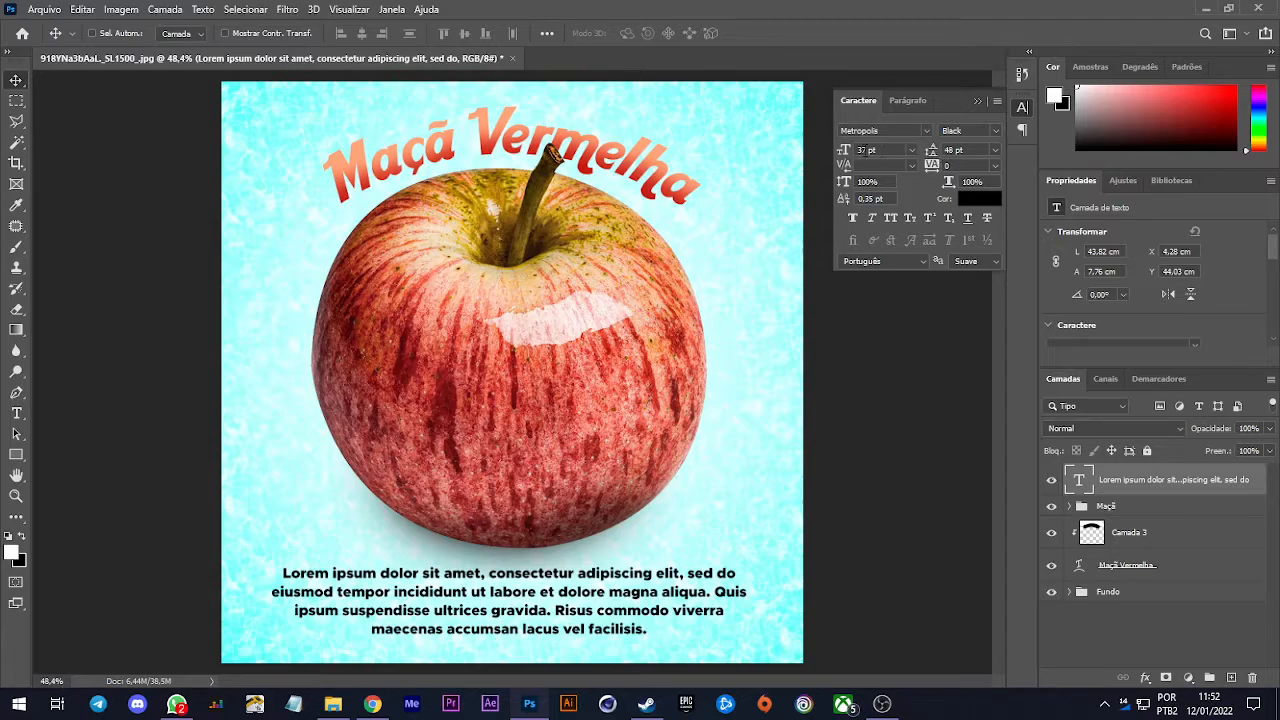
# Compare Medida (metrics) and Ótico (optical) kerning on the Maçã Vermelha title by switching between them several times
pyautogui.click(1180, 567)
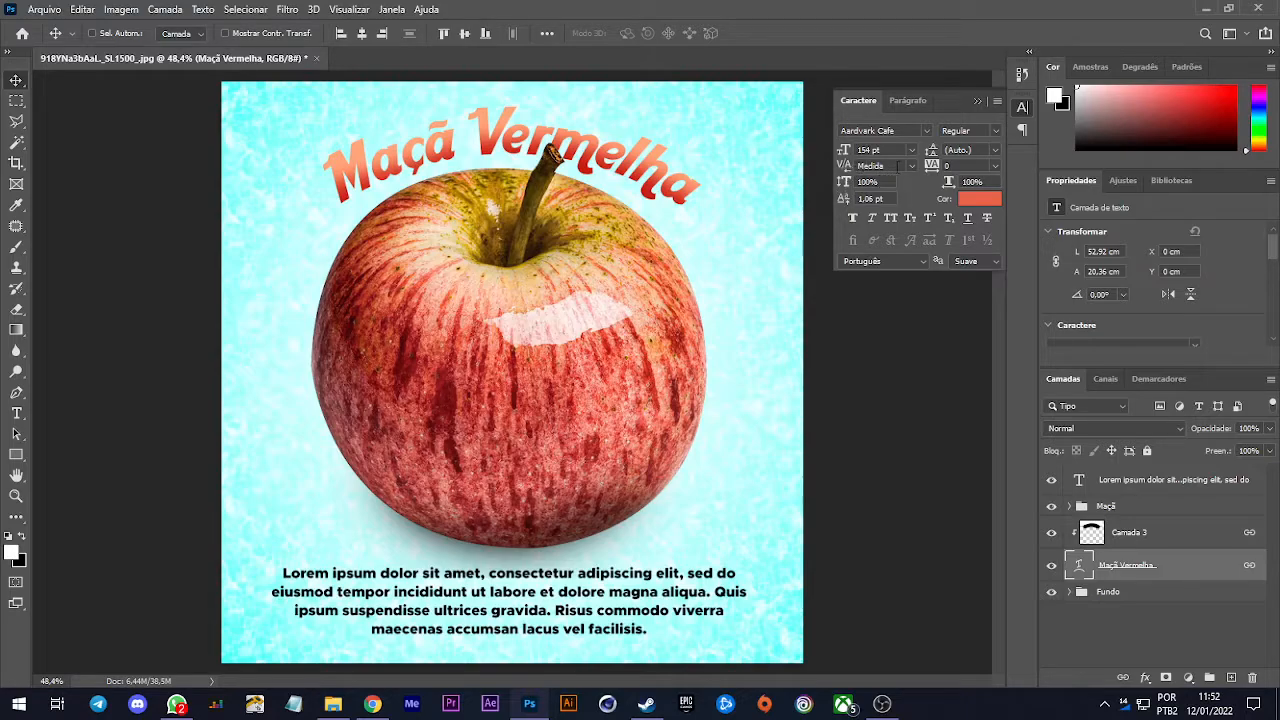
pyautogui.click(910, 166)
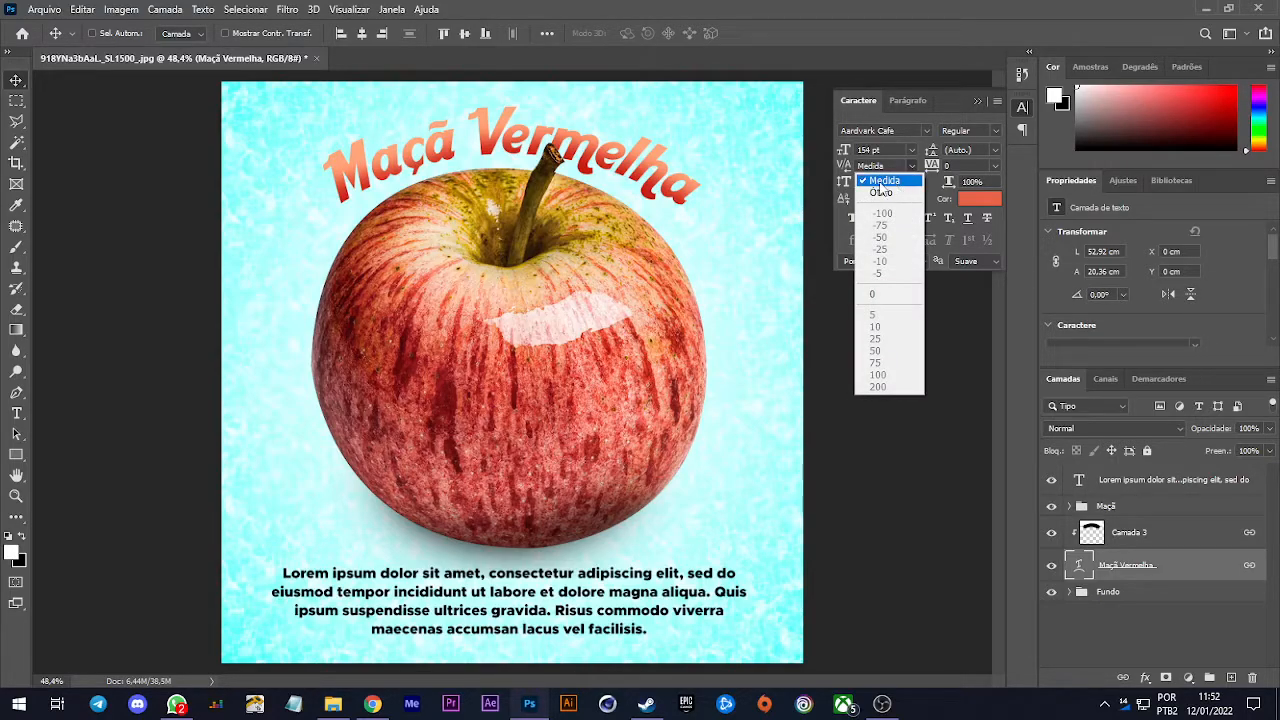
pyautogui.click(913, 167)
pyautogui.click(913, 168)
pyautogui.click(898, 193)
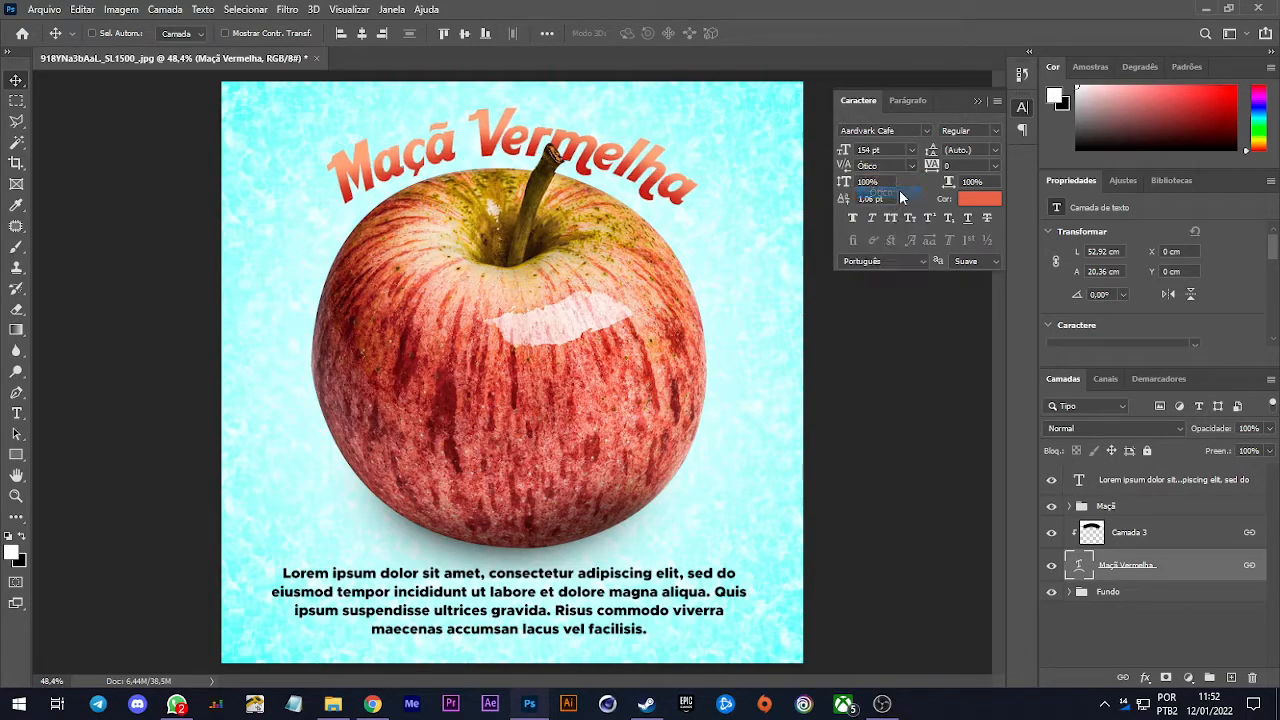
pyautogui.click(911, 162)
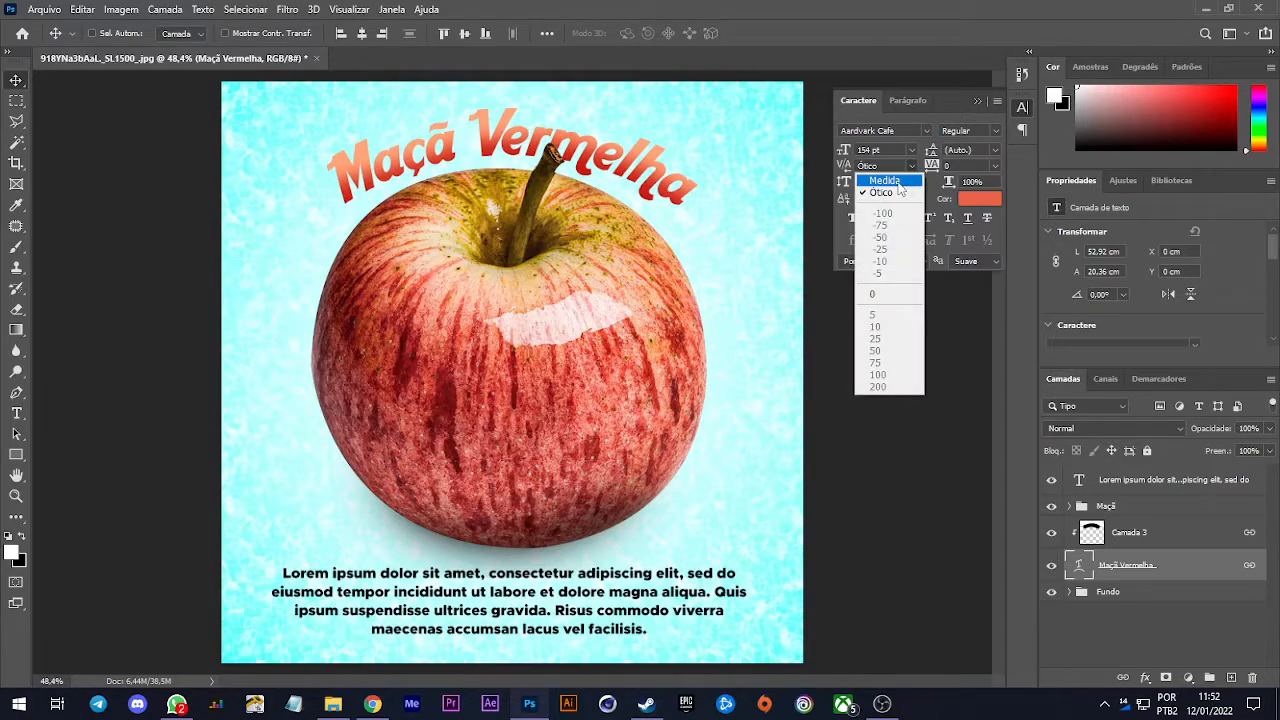
pyautogui.click(898, 179)
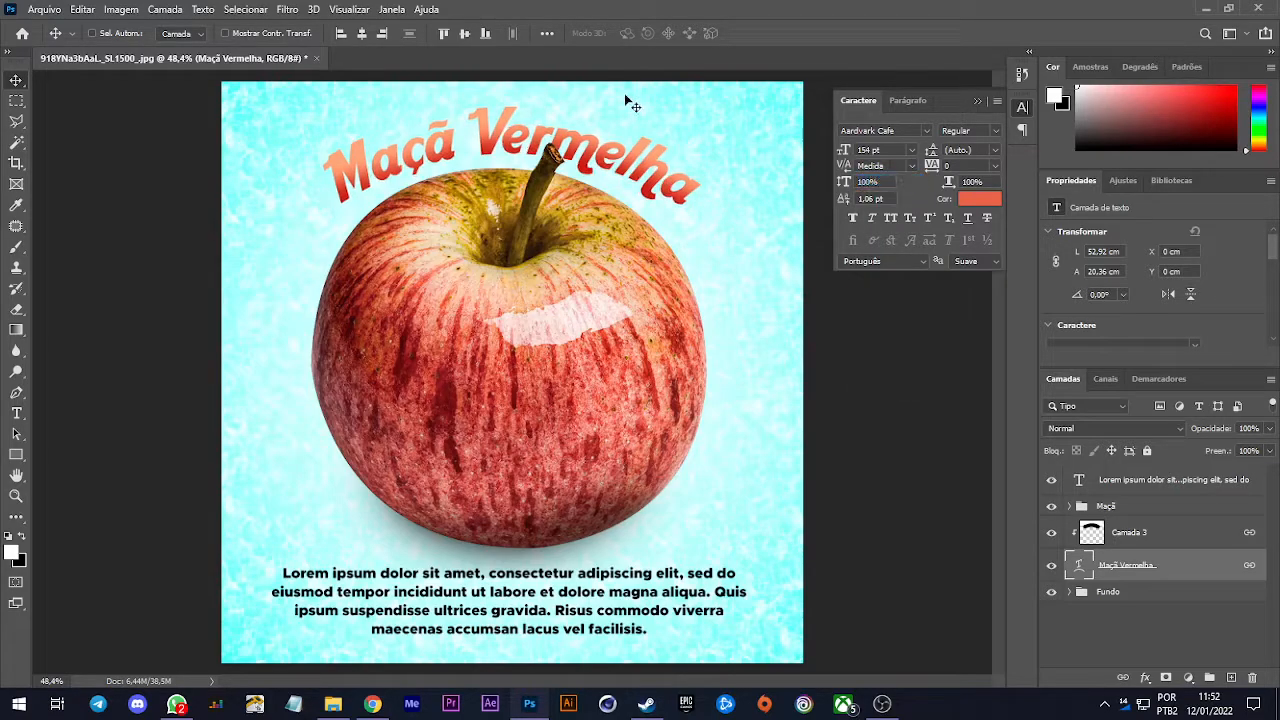
pyautogui.click(911, 165)
pyautogui.click(898, 192)
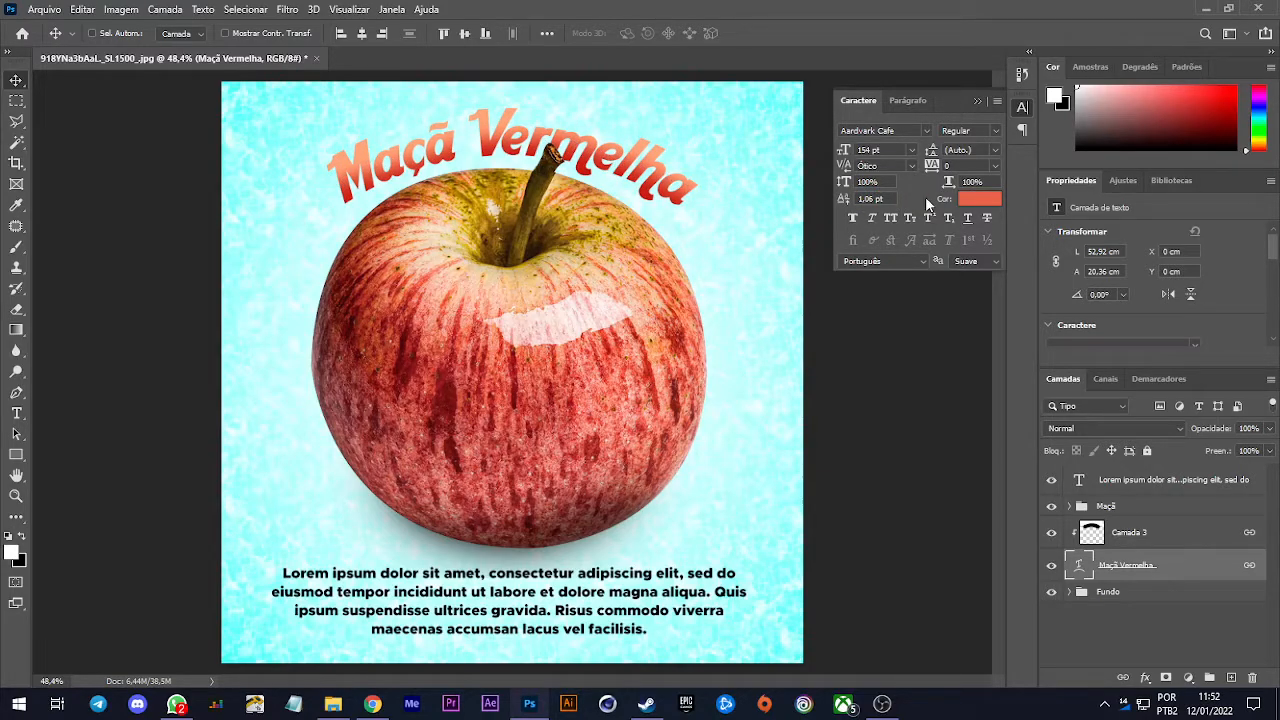
pyautogui.click(911, 165)
pyautogui.click(896, 176)
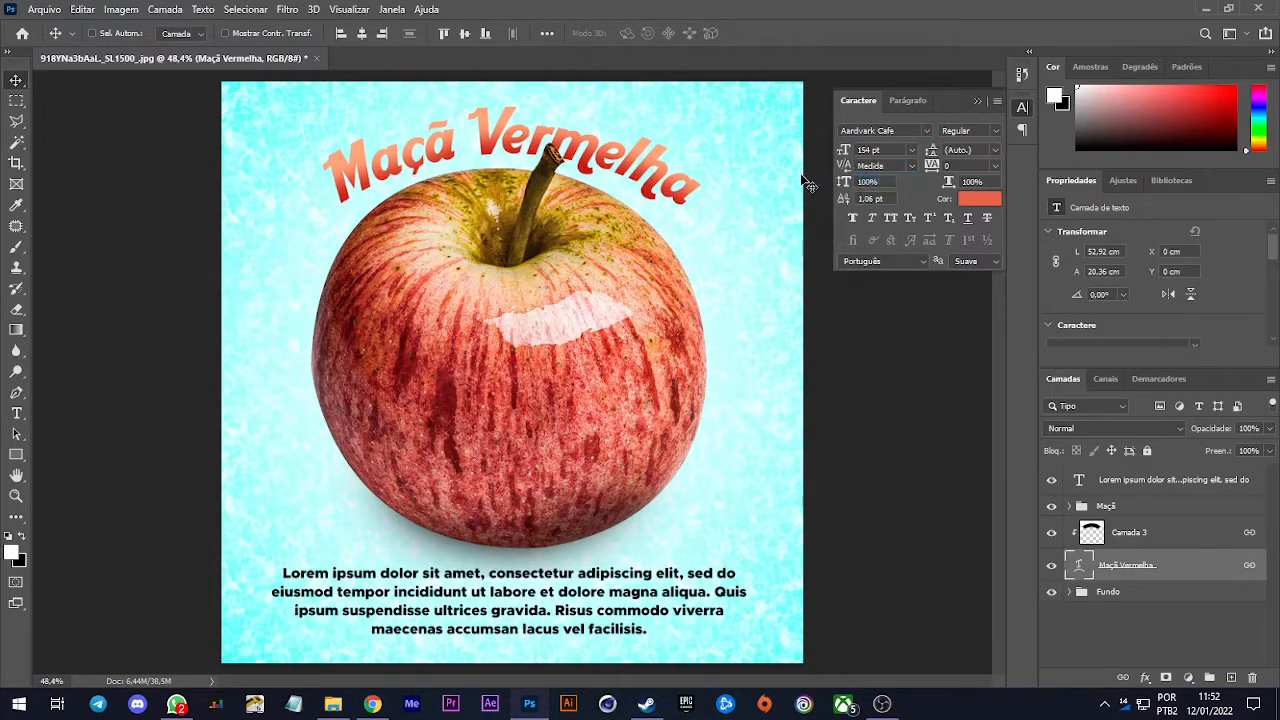
pyautogui.click(909, 168)
pyautogui.click(898, 192)
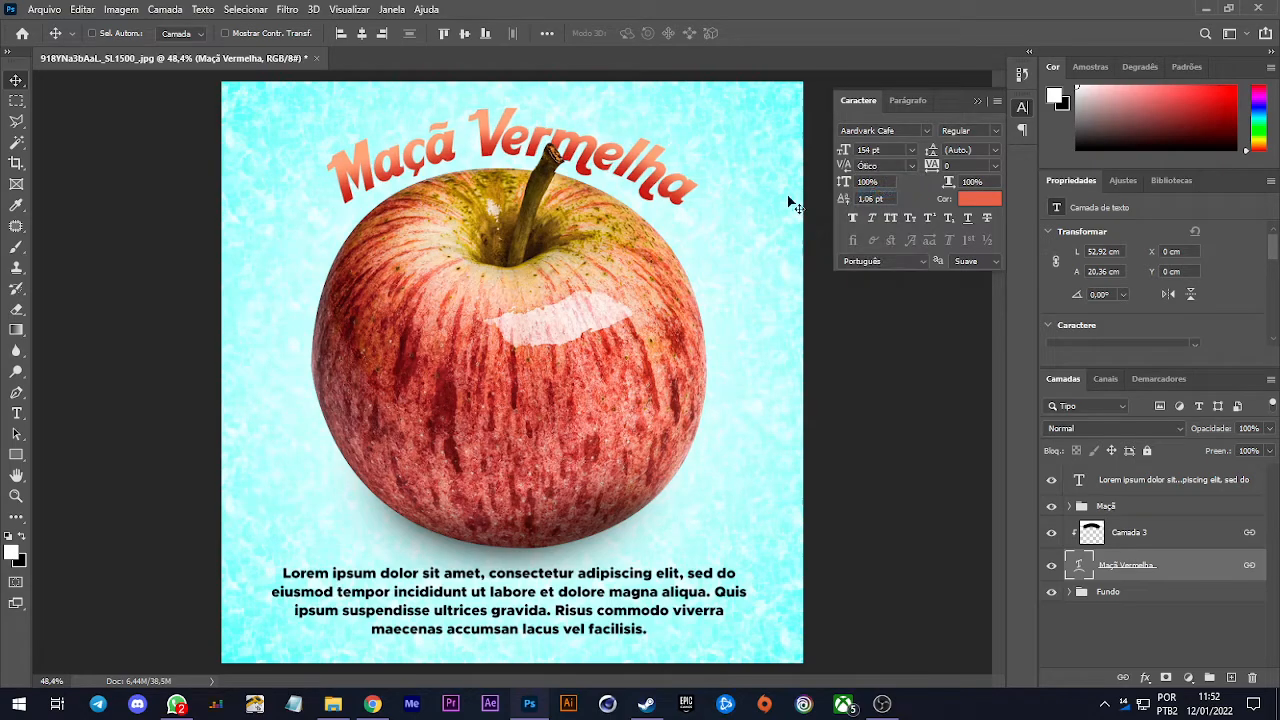
# Try a kerning of 0 on the Maçã Vermelha title and return it to Ótico
pyautogui.click(911, 166)
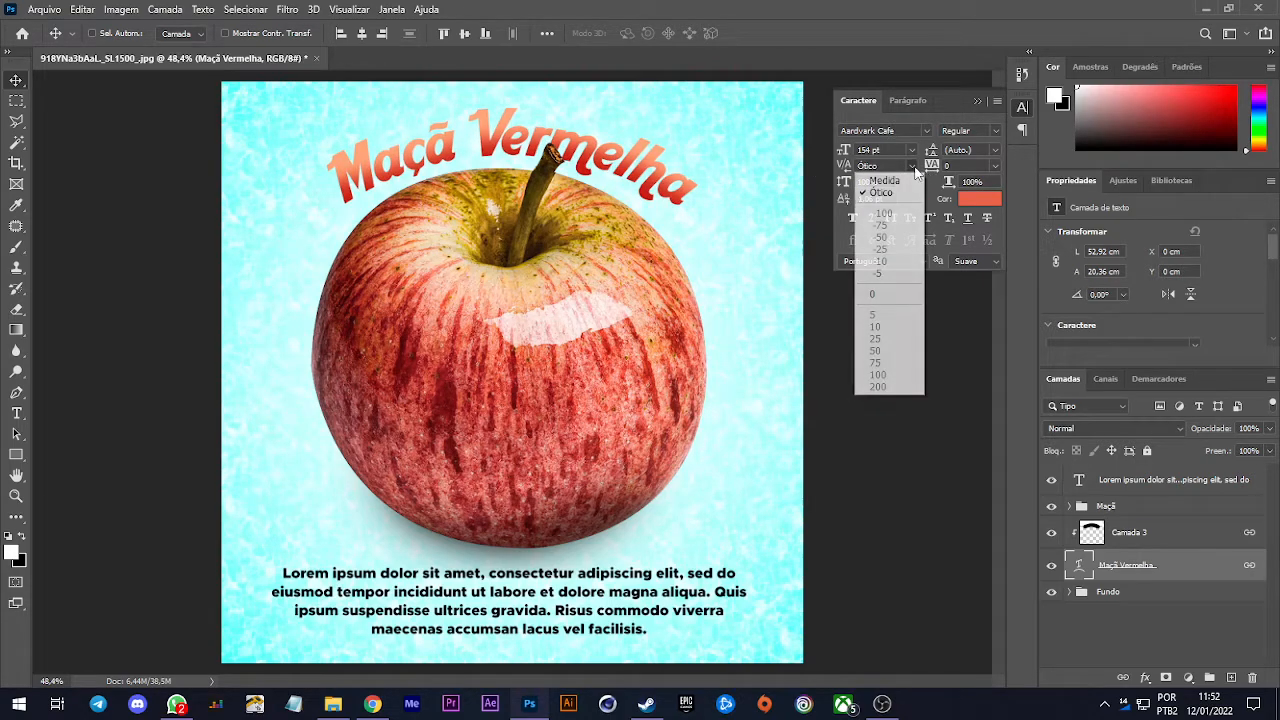
pyautogui.click(872, 294)
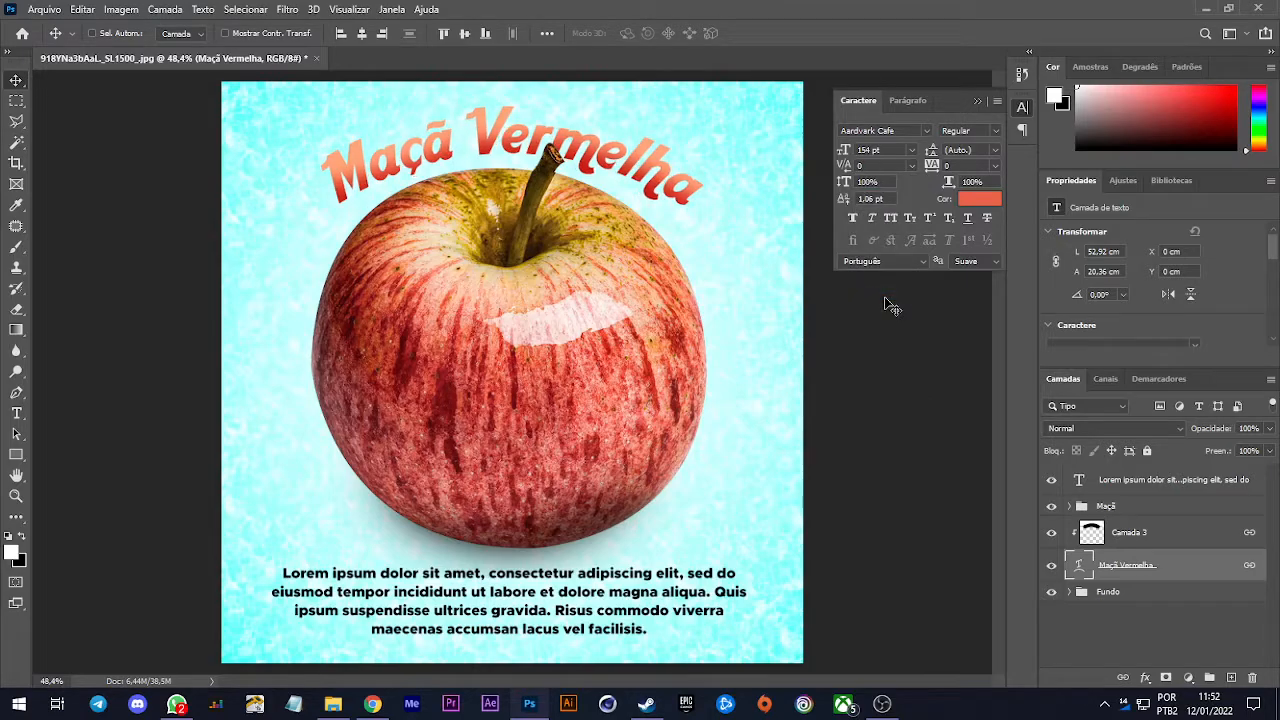
pyautogui.click(911, 166)
pyautogui.click(898, 192)
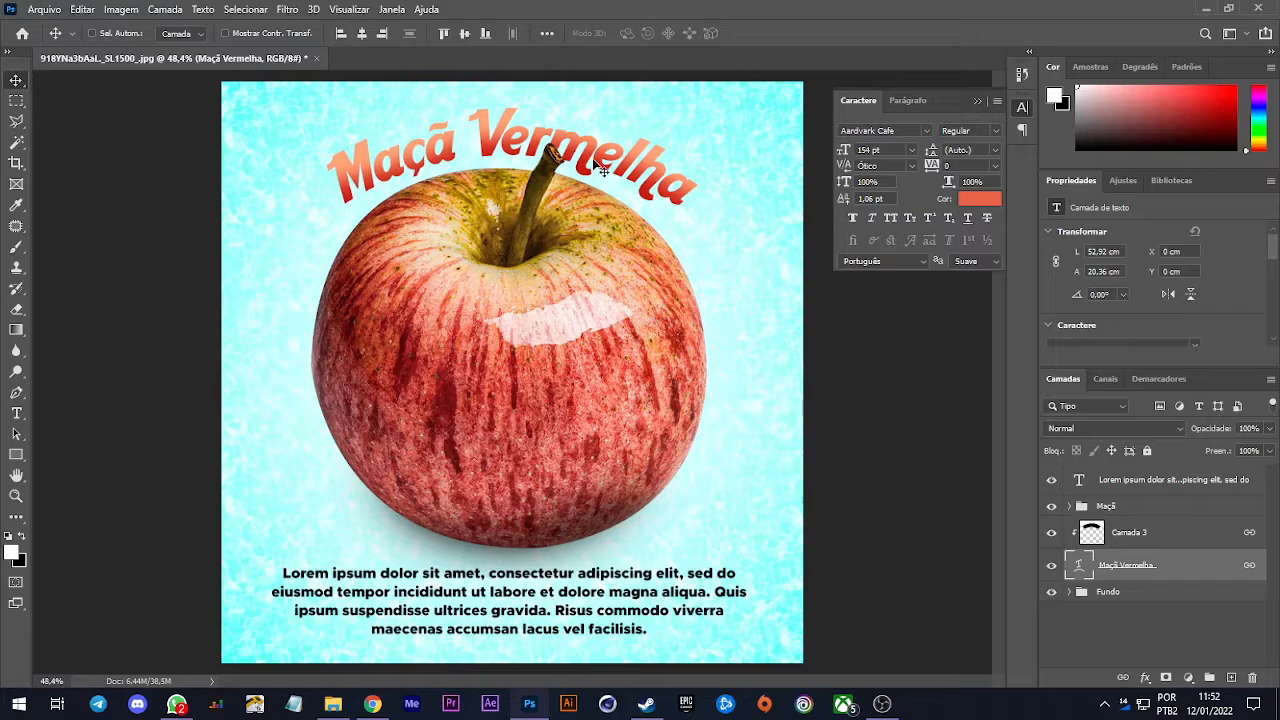
# Set the Maçã Vermelha title's kerning to Medida and tighten its tracking to -20
pyautogui.click(911, 166)
pyautogui.click(885, 177)
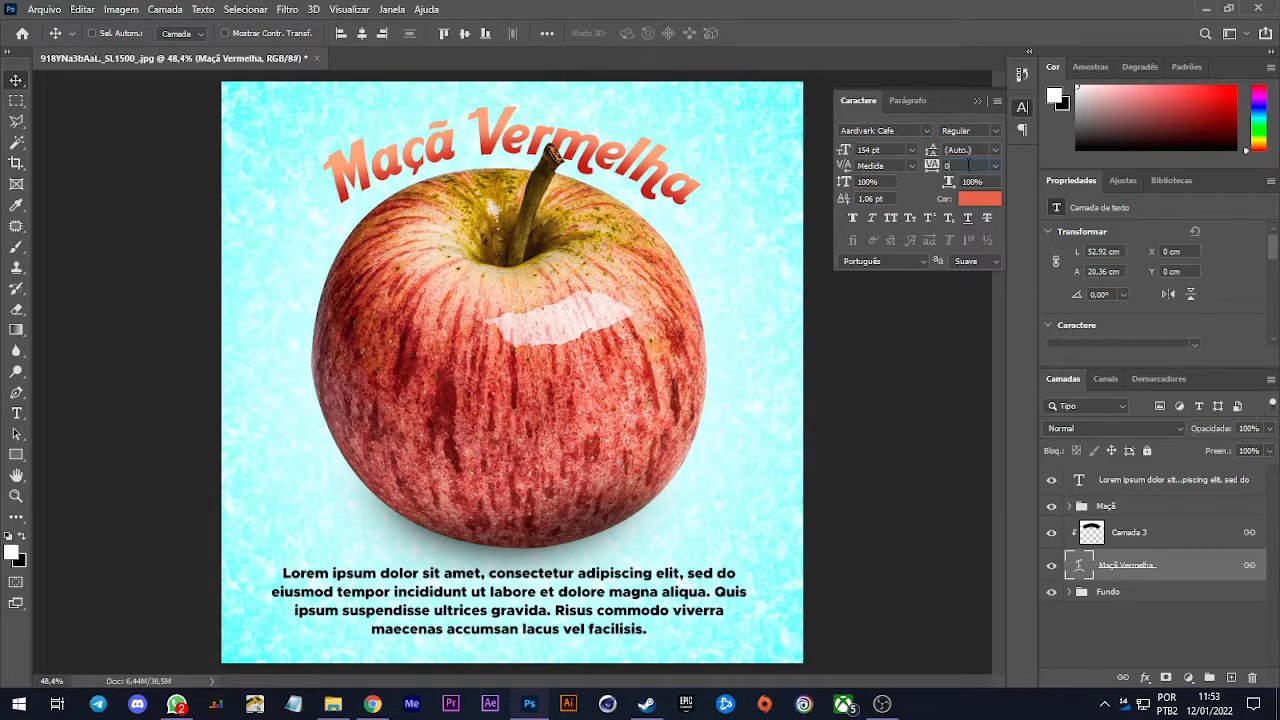
pyautogui.moveTo(931, 168)
pyautogui.mouseDown()
pyautogui.moveTo(945, 167)
pyautogui.moveTo(930, 172)
pyautogui.mouseUp()
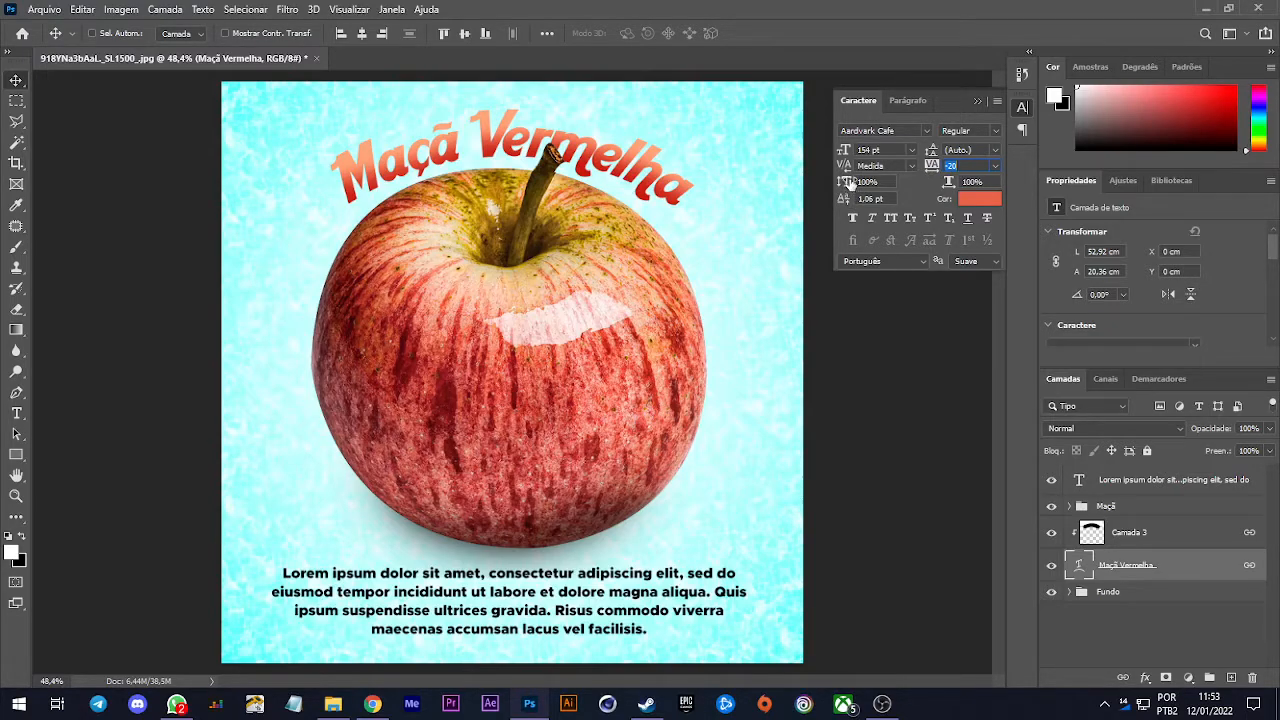
# Try a 45% vertical scale on the title's characters and restore it to 100%
pyautogui.click(885, 183)
pyautogui.moveTo(845, 181); pyautogui.dragTo(804, 186)
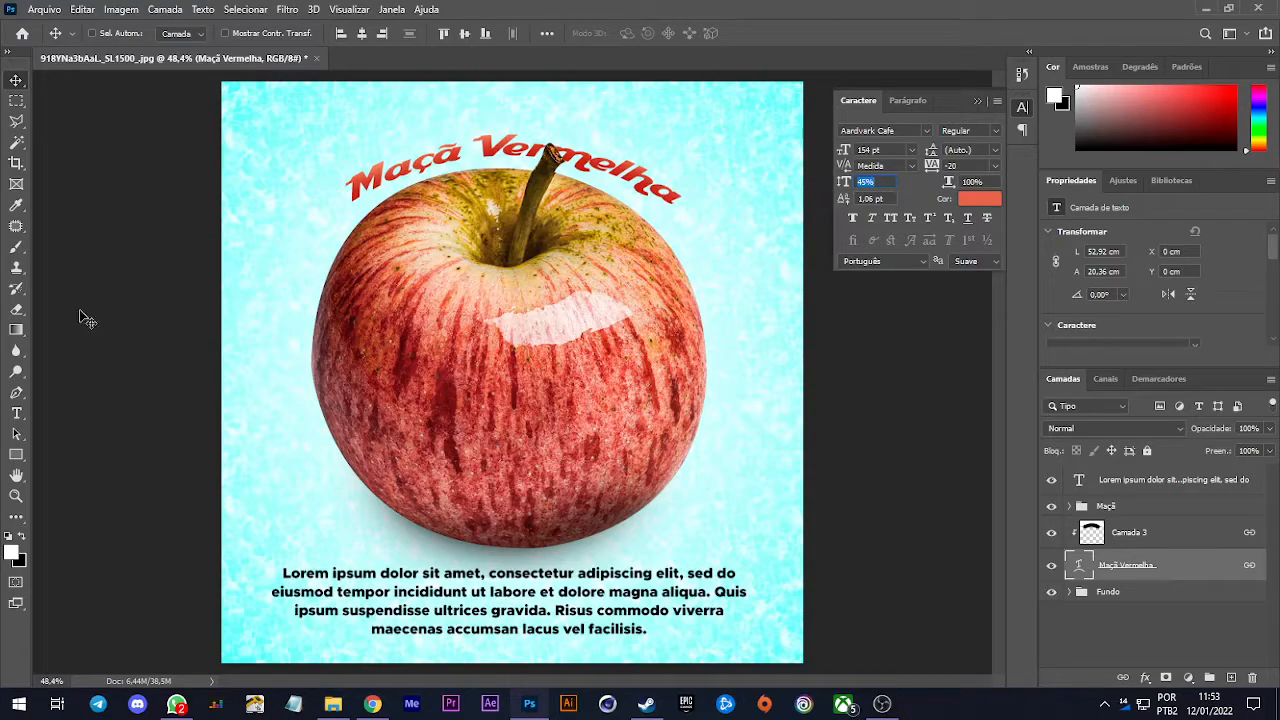
pyautogui.click(886, 185)
pyautogui.write('100')
pyautogui.press('Return')
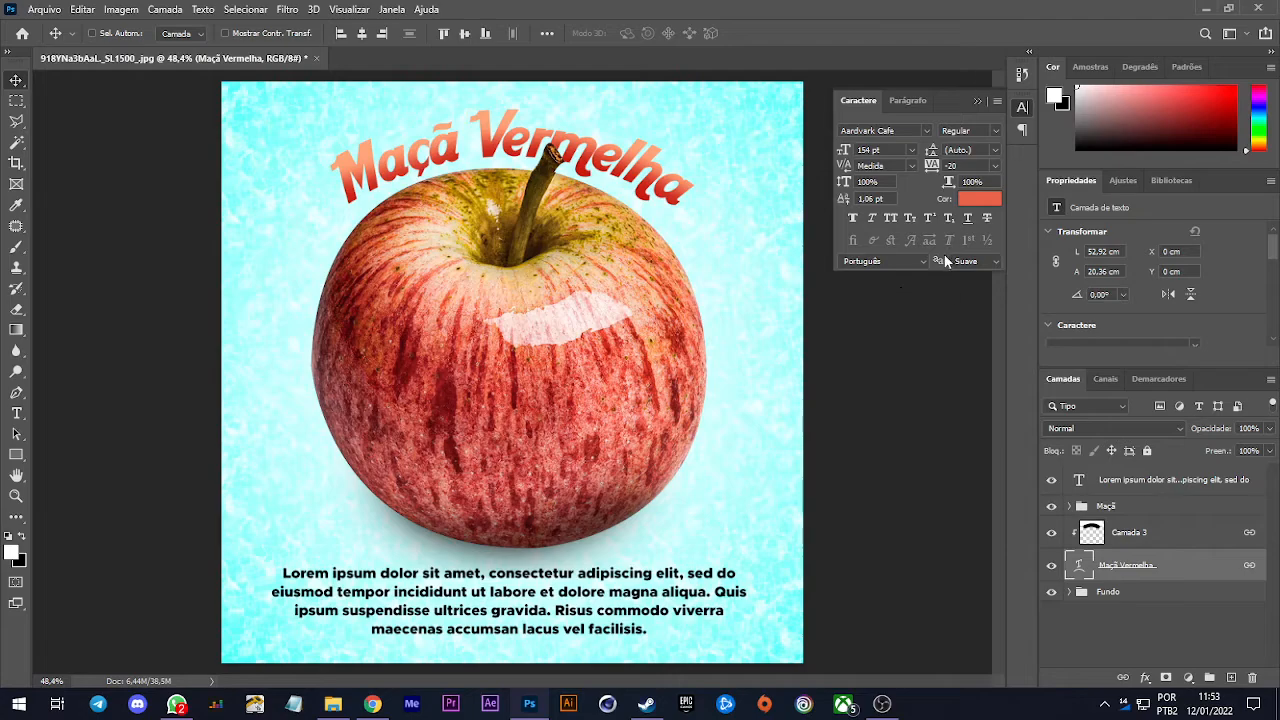
# Try horizontal scales of 44%, 120% and 0% on the title's characters and restore 100%
pyautogui.write('45')
pyautogui.press('Return')
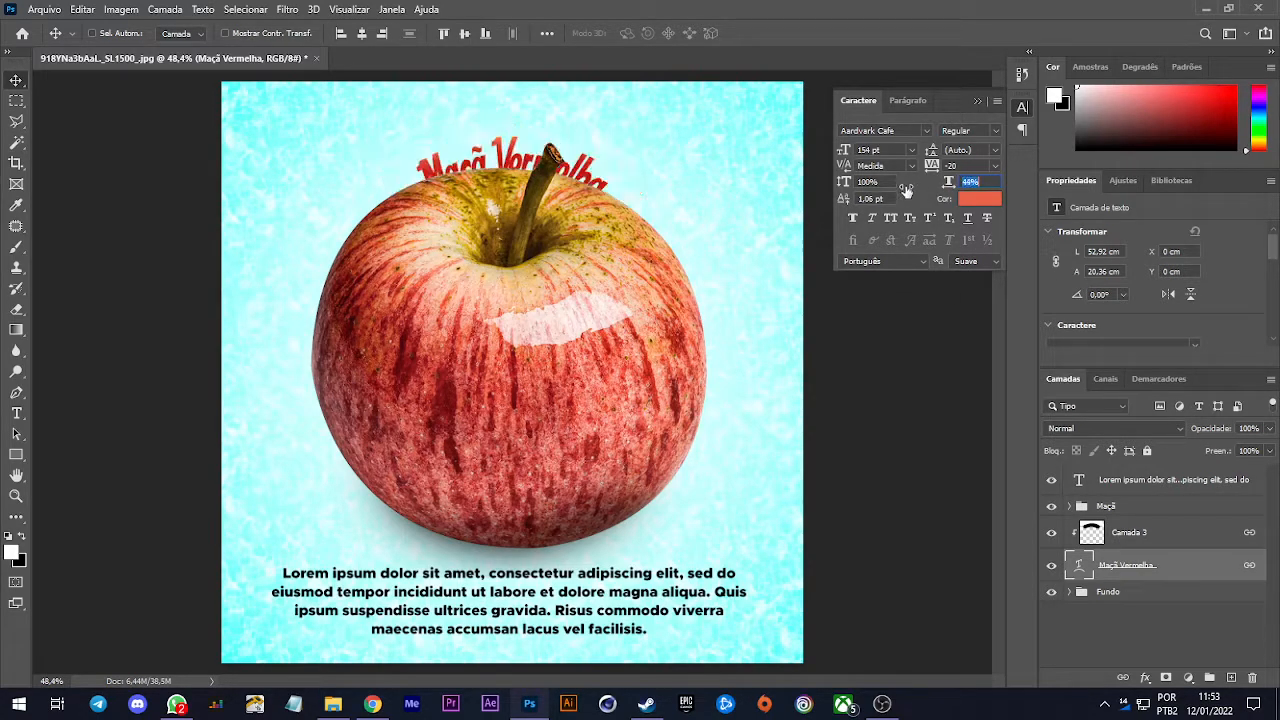
pyautogui.click(970, 182)
pyautogui.write('120')
pyautogui.press('Return')
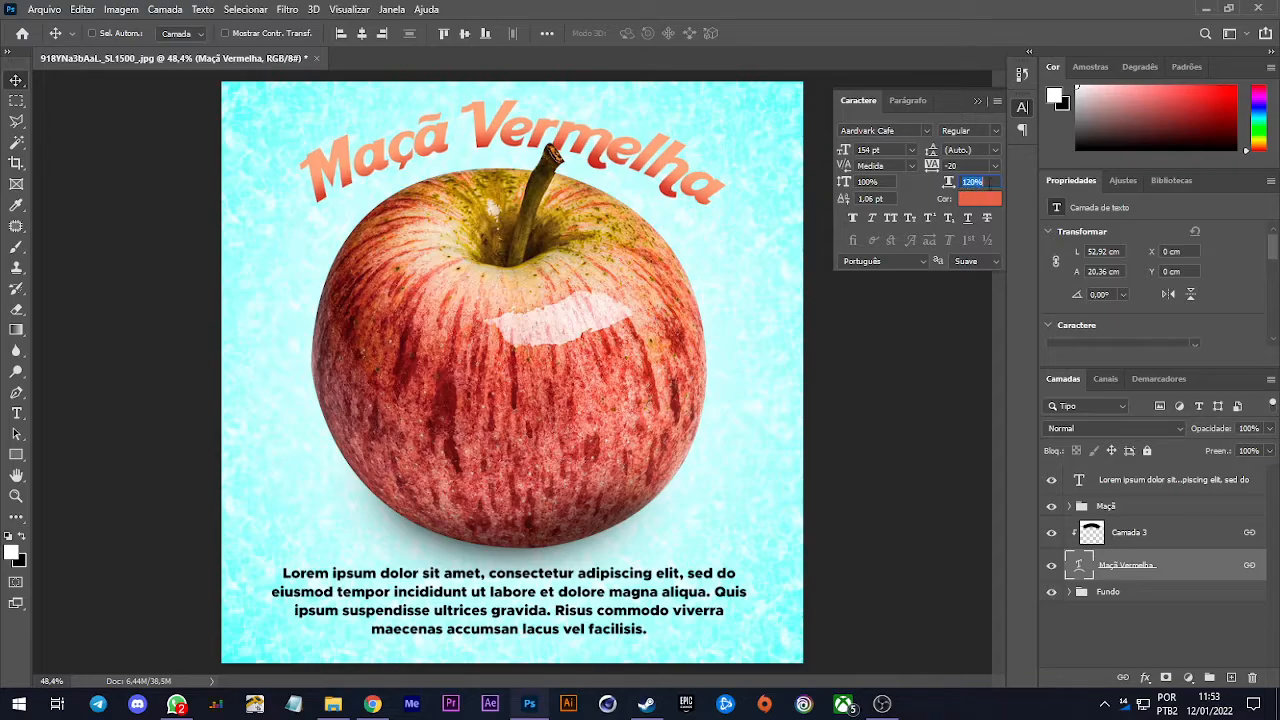
pyautogui.write('0')
pyautogui.press('Return')
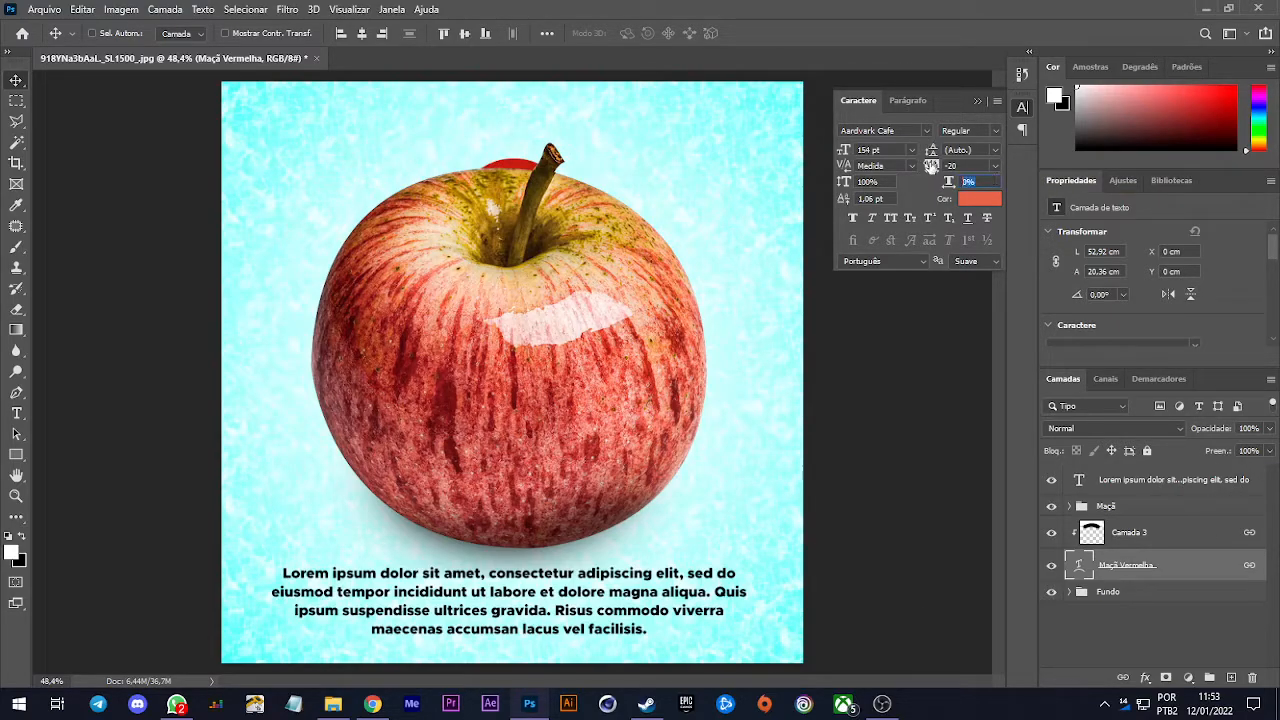
pyautogui.write('100')
pyautogui.press('Return')
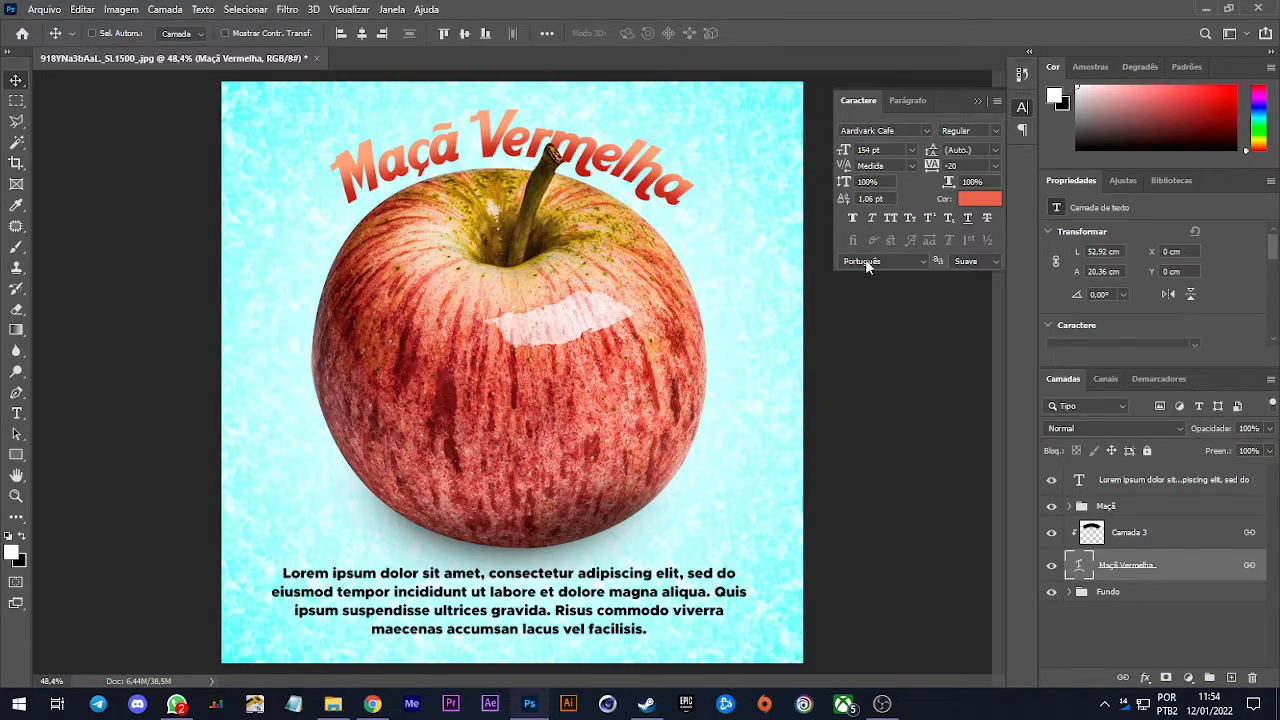
# Add a separate text reading "2" beside the apple's right edge and move its layer to the top of the stack
pyautogui.press('t')
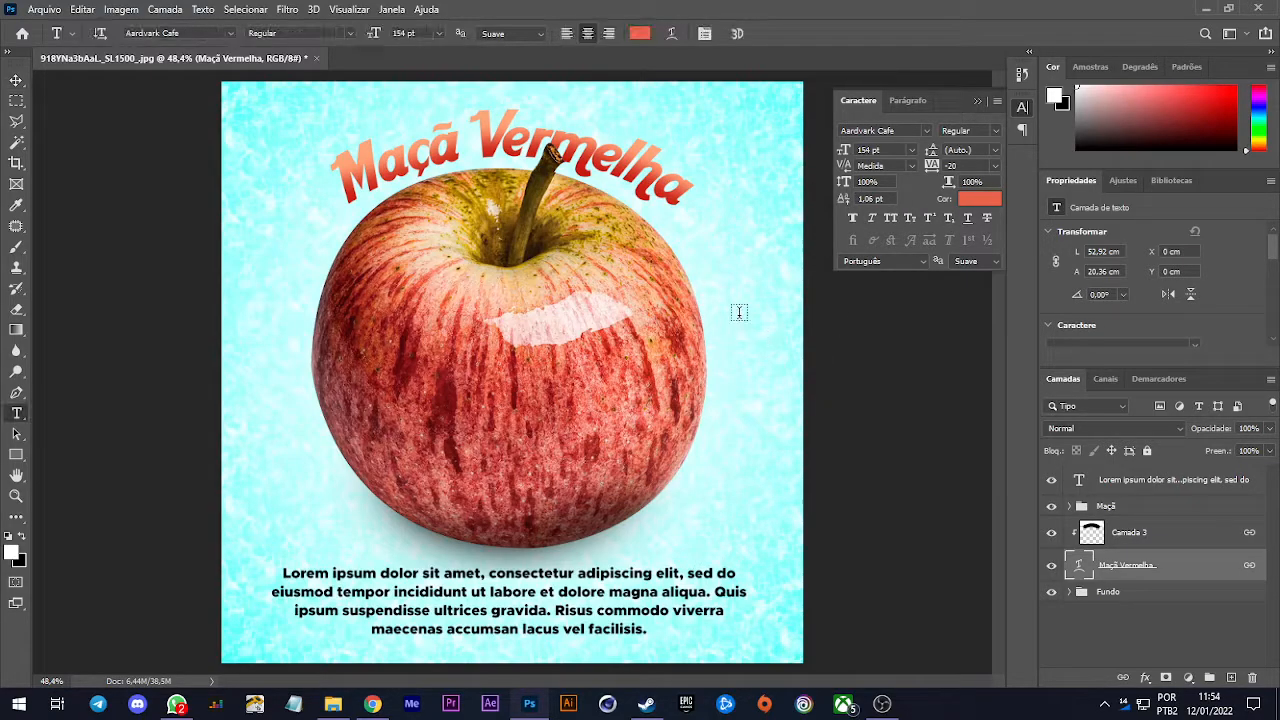
pyautogui.click(735, 312)
pyautogui.press('BackSpace')
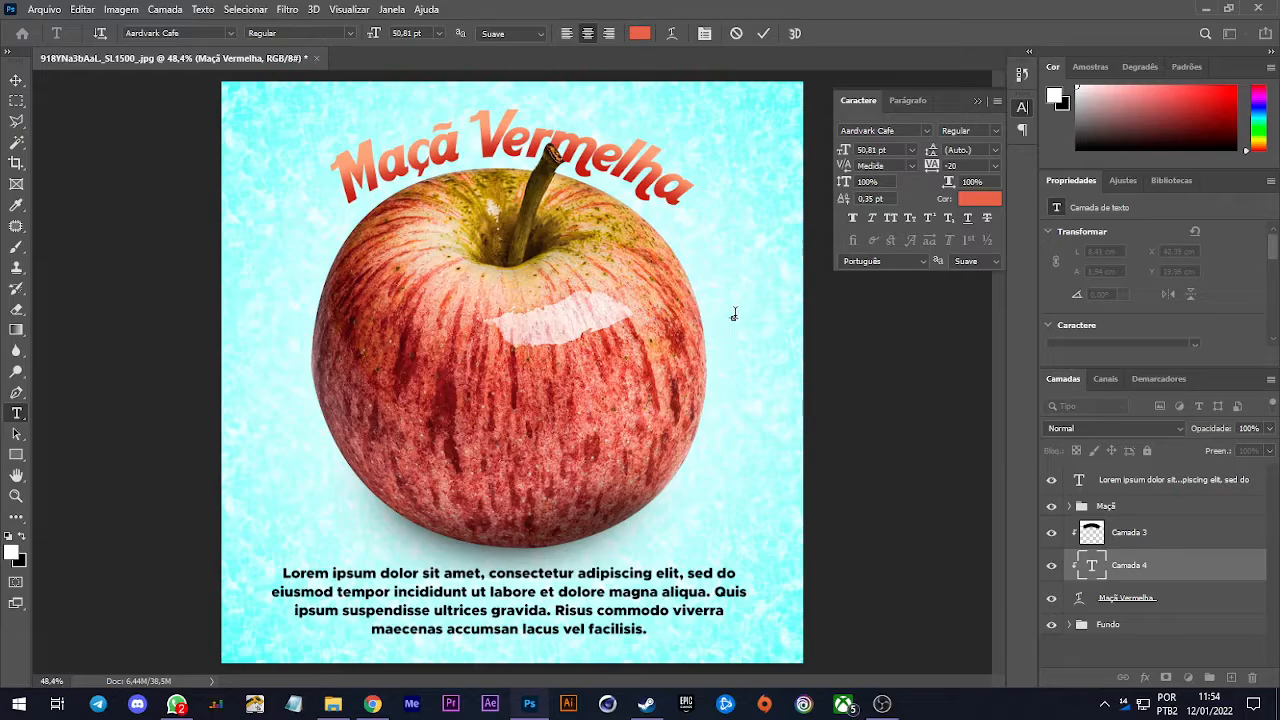
pyautogui.hotkey('ctrl', 'Return')
pyautogui.scroll(2, 736, 316)
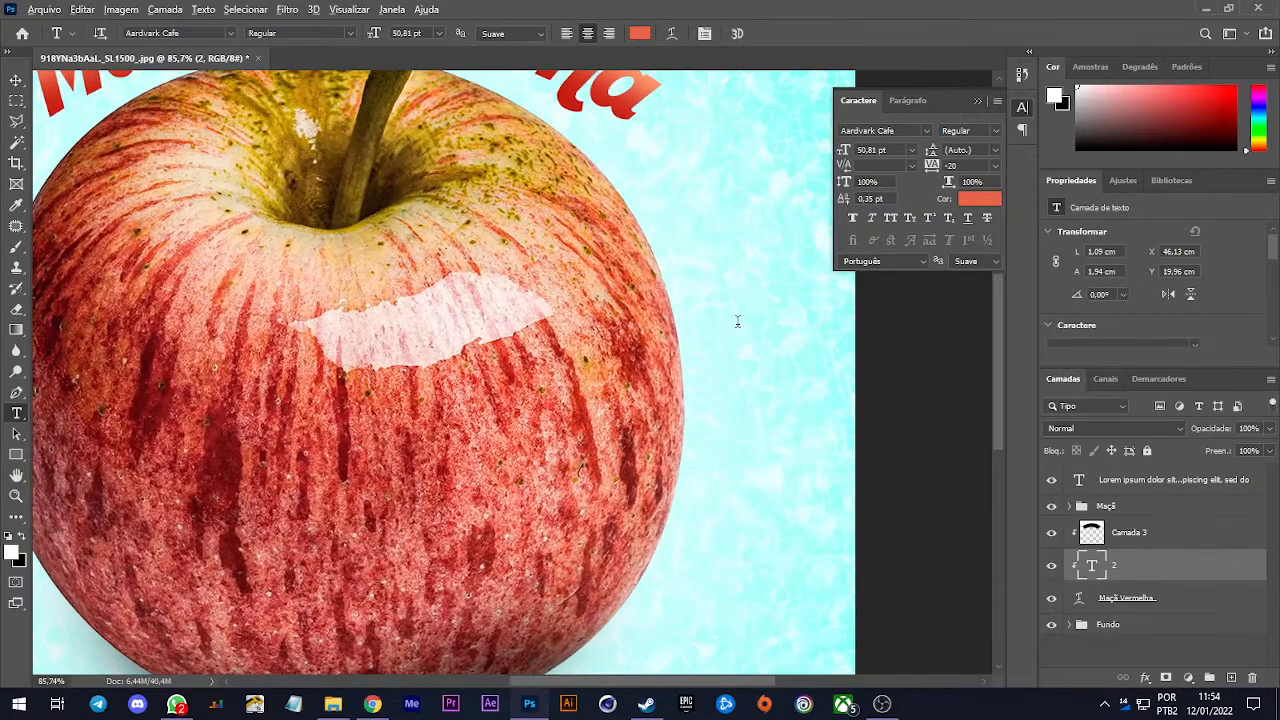
pyautogui.scroll(-3, 738, 322)
pyautogui.moveTo(1169, 564); pyautogui.dragTo(1130, 474)
# Enlarge the "2" text with Free Transform to about 184 pt
pyautogui.hotkey('ctrl', 't')
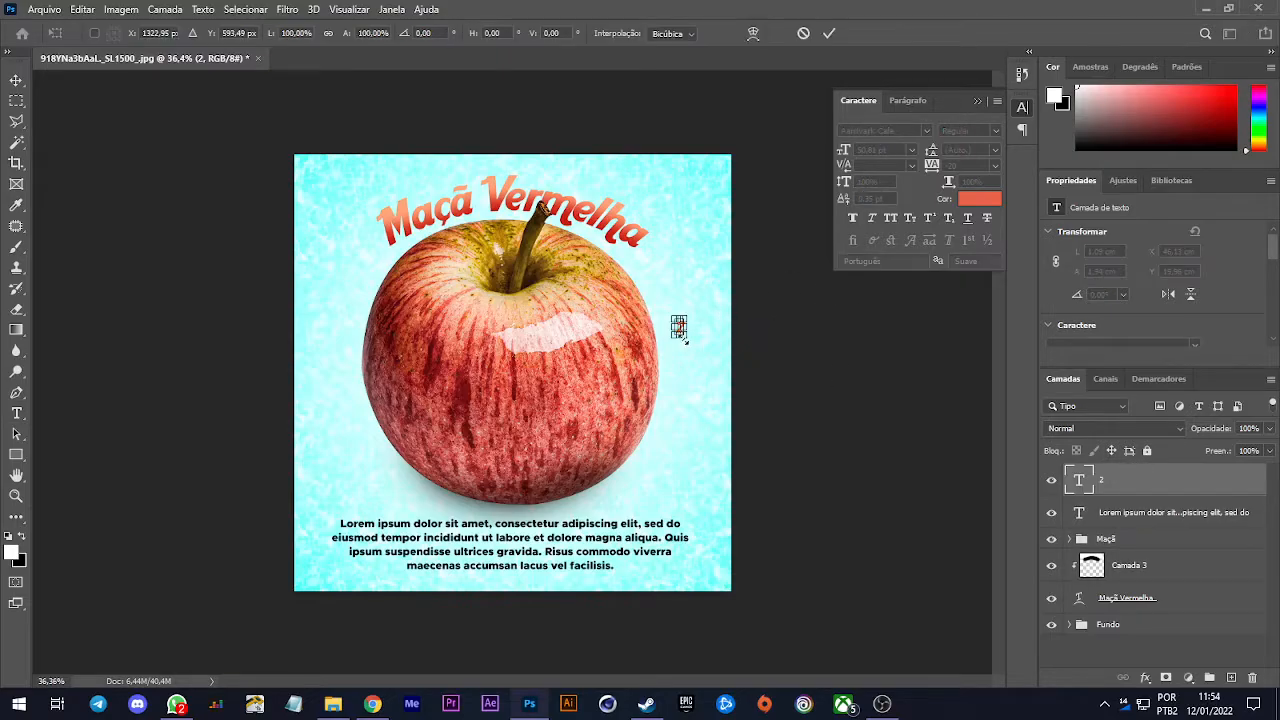
pyautogui.moveTo(684, 345); pyautogui.dragTo(706, 375)
pyautogui.press('Return')
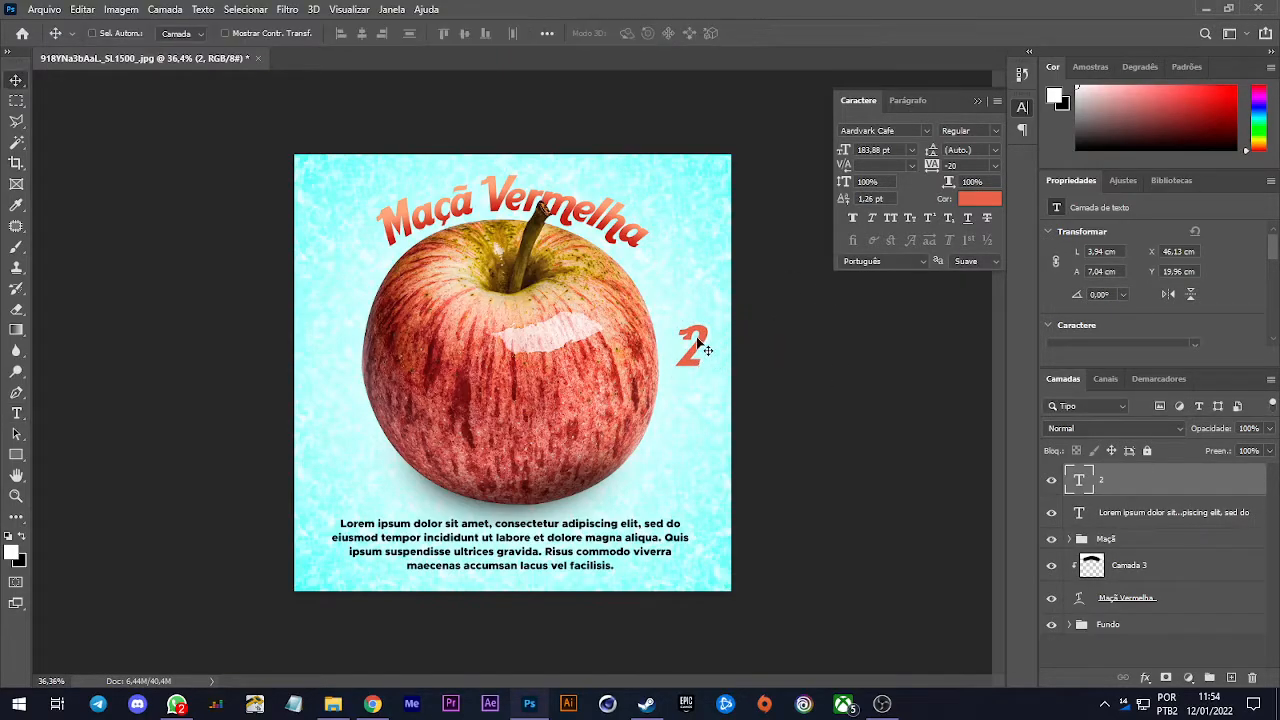
# Replace the "2" with the price "R$ 2,00" and place it centered over the apple's lower half
pyautogui.scroll(1, 700, 340)
pyautogui.doubleClick(759, 330)
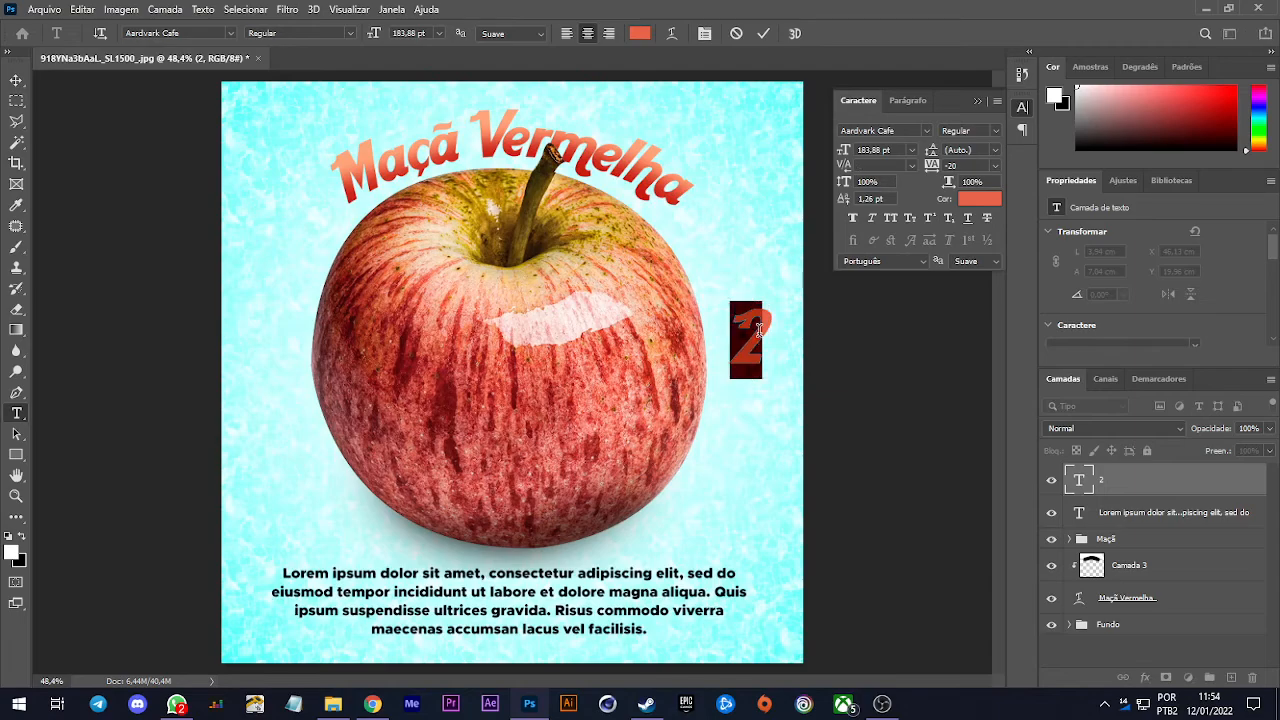
pyautogui.write('R$')
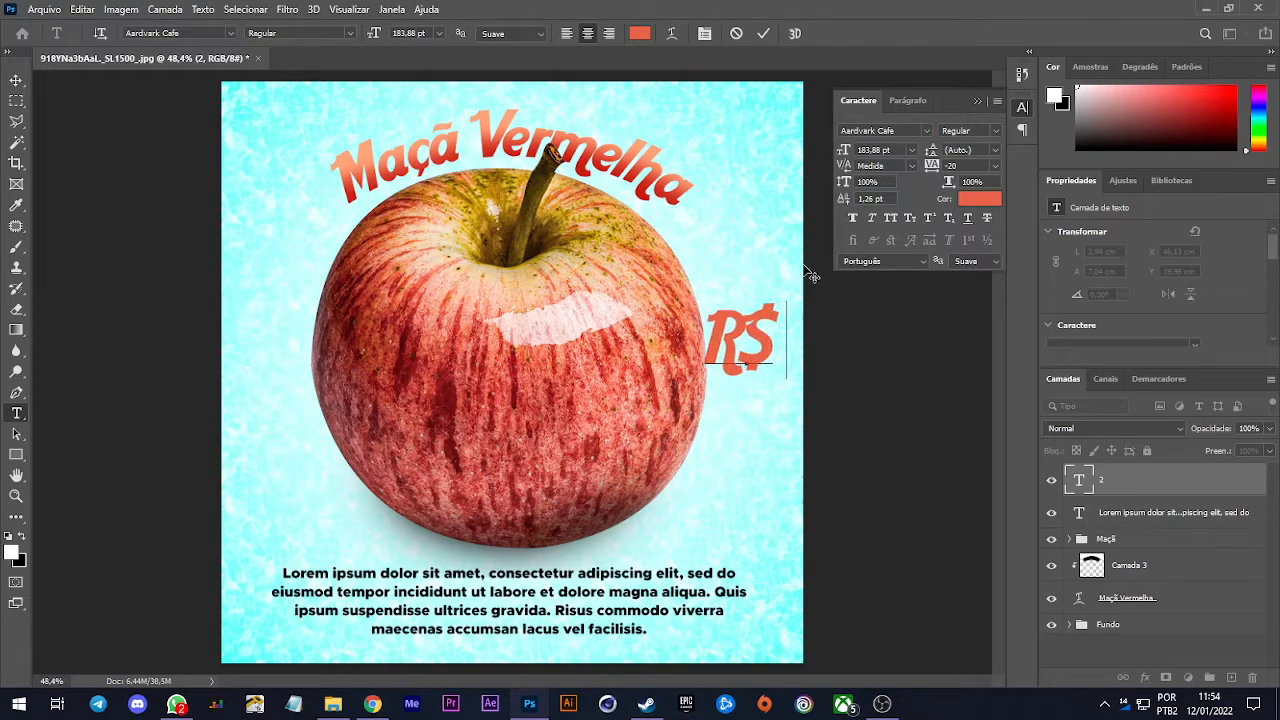
pyautogui.write(' 2,00')
pyautogui.click(803, 261)
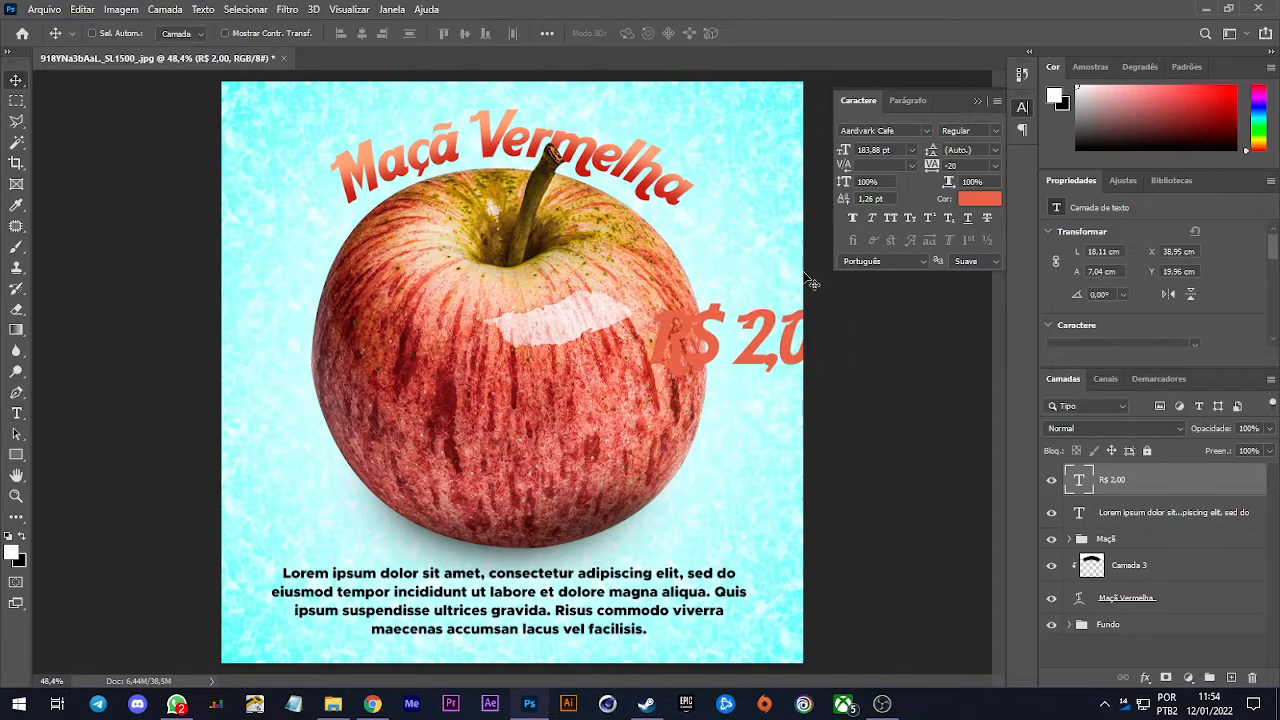
pyautogui.moveTo(778, 344); pyautogui.dragTo(546, 434)
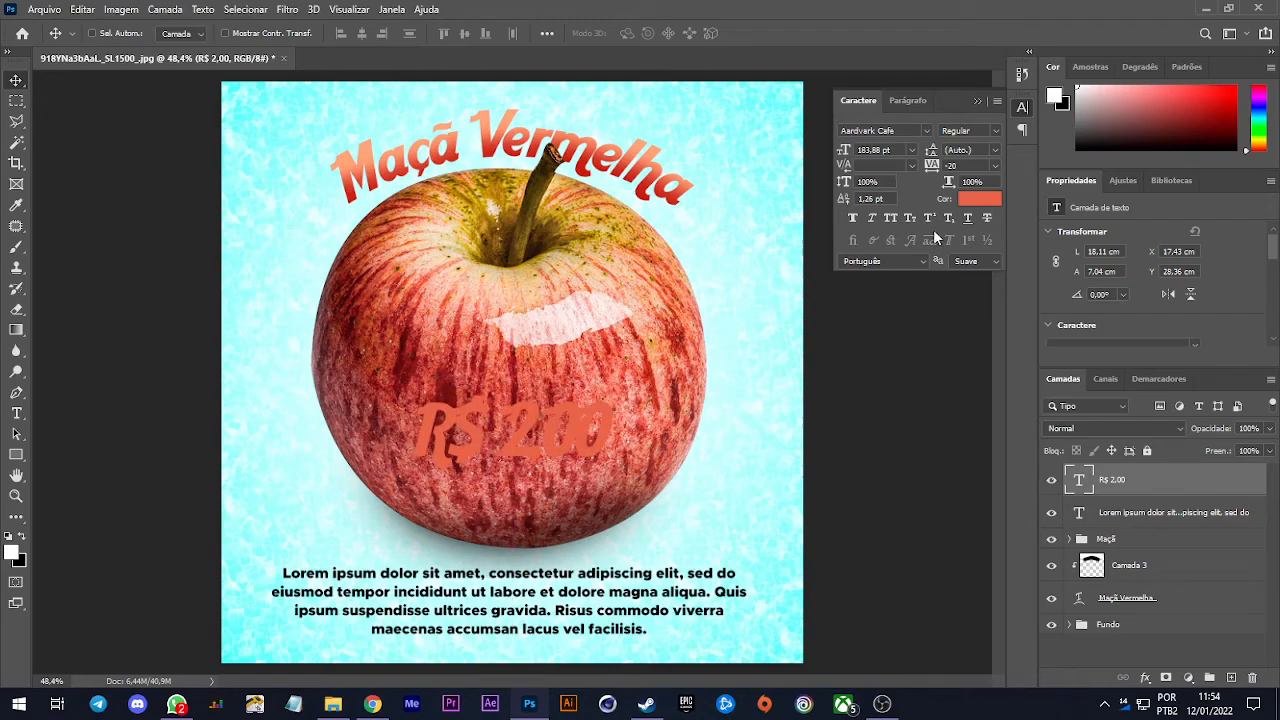
# Change the R$ 2,00 price text's color to white (ffffff)
pyautogui.click(979, 198)
pyautogui.click(807, 197)
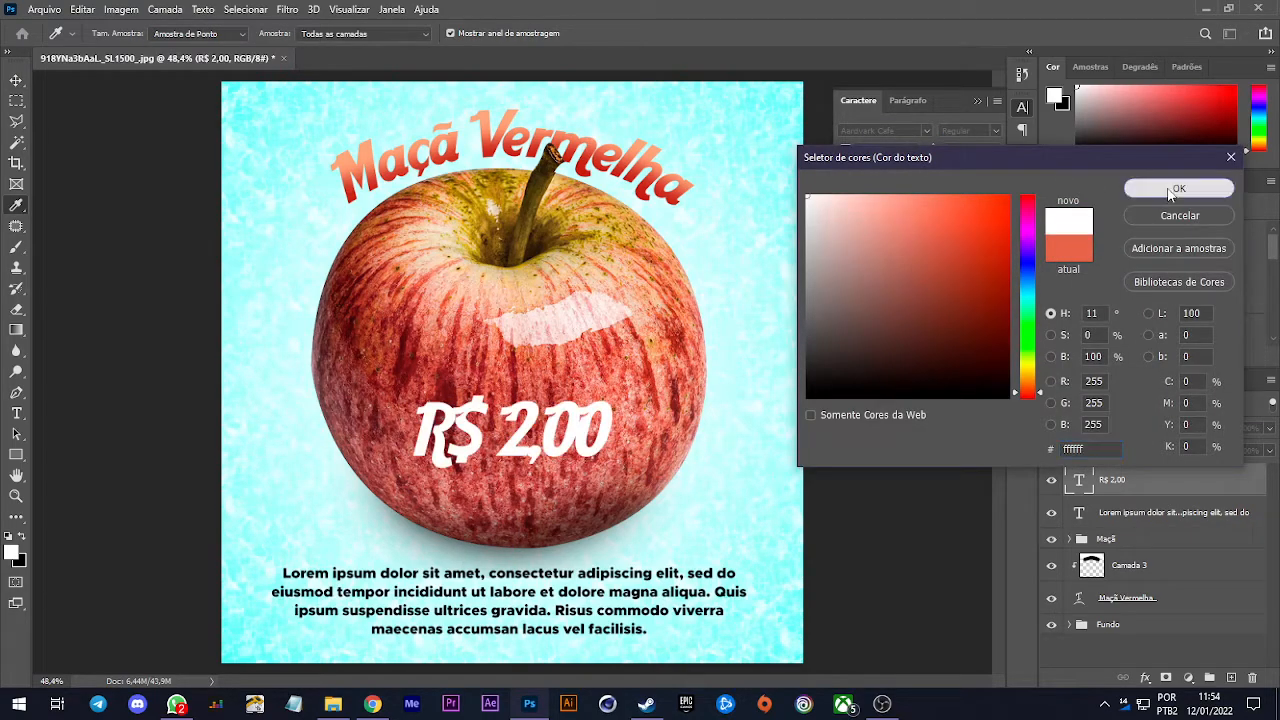
pyautogui.click(1175, 189)
# Set the R$ 2,00 price text's font to Metropolis Black and shift it slightly lower on the apple
pyautogui.click(929, 132)
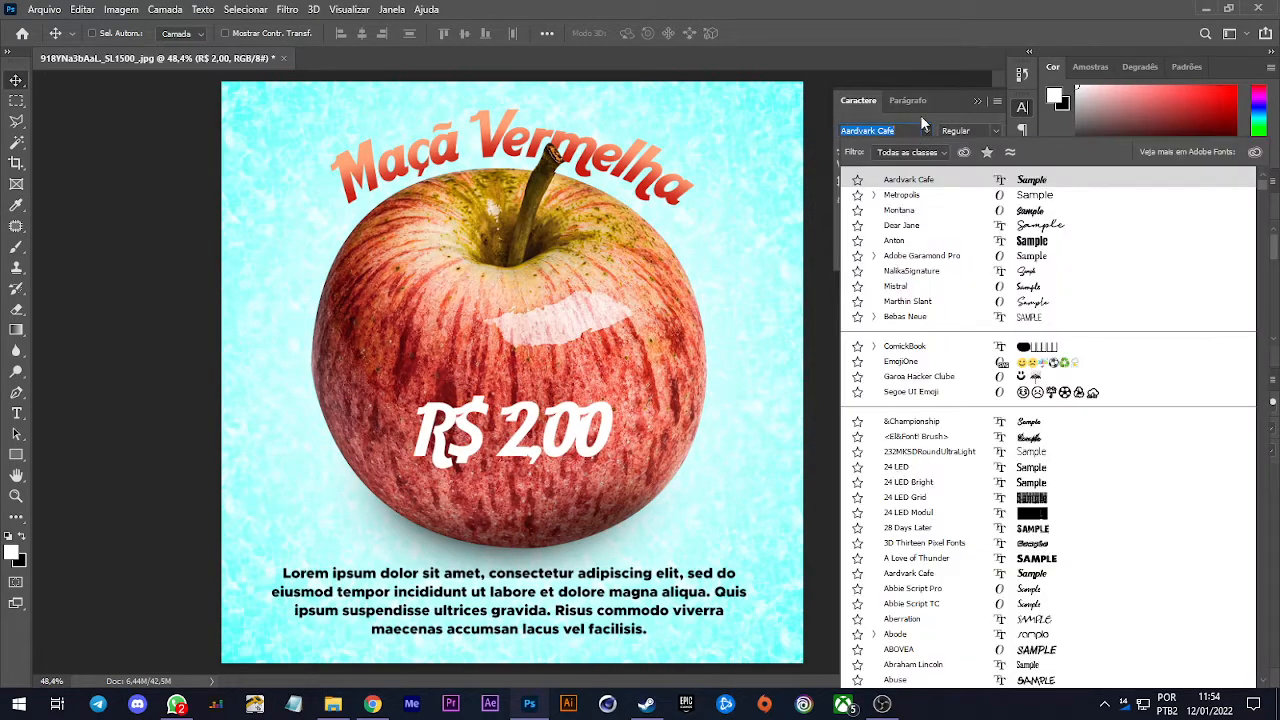
pyautogui.click(918, 196)
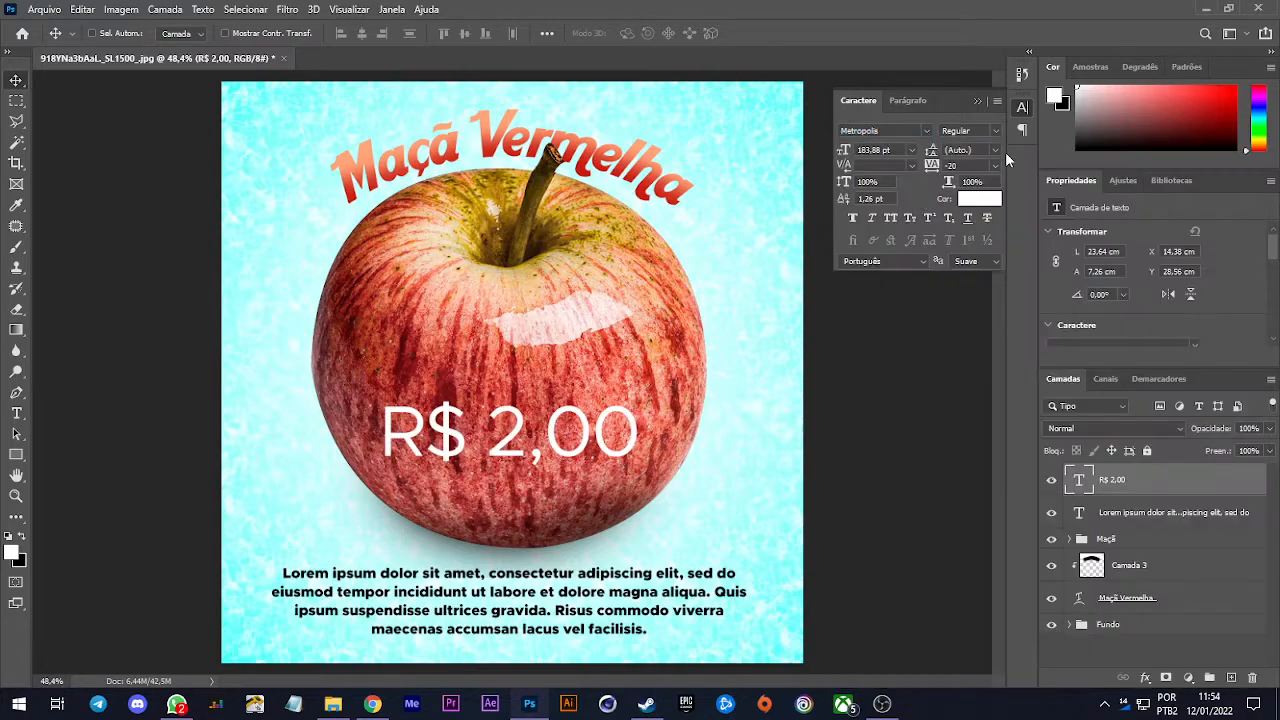
pyautogui.click(996, 125)
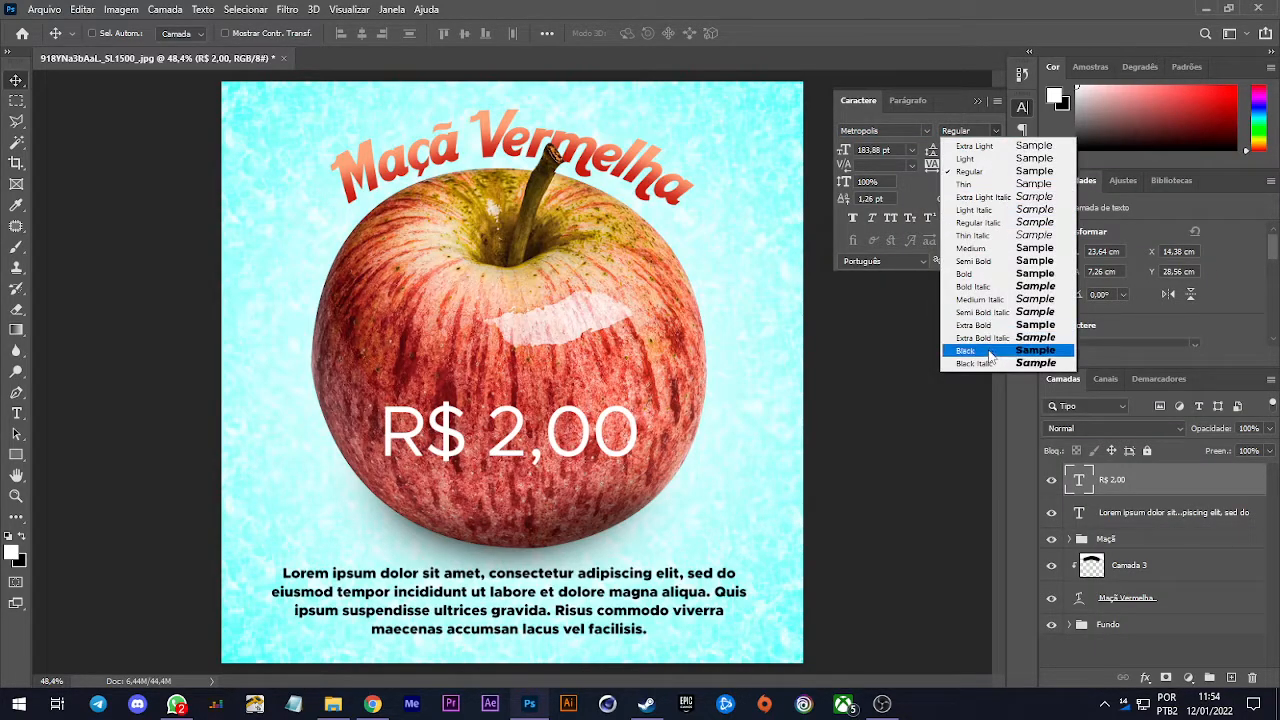
pyautogui.click(990, 352)
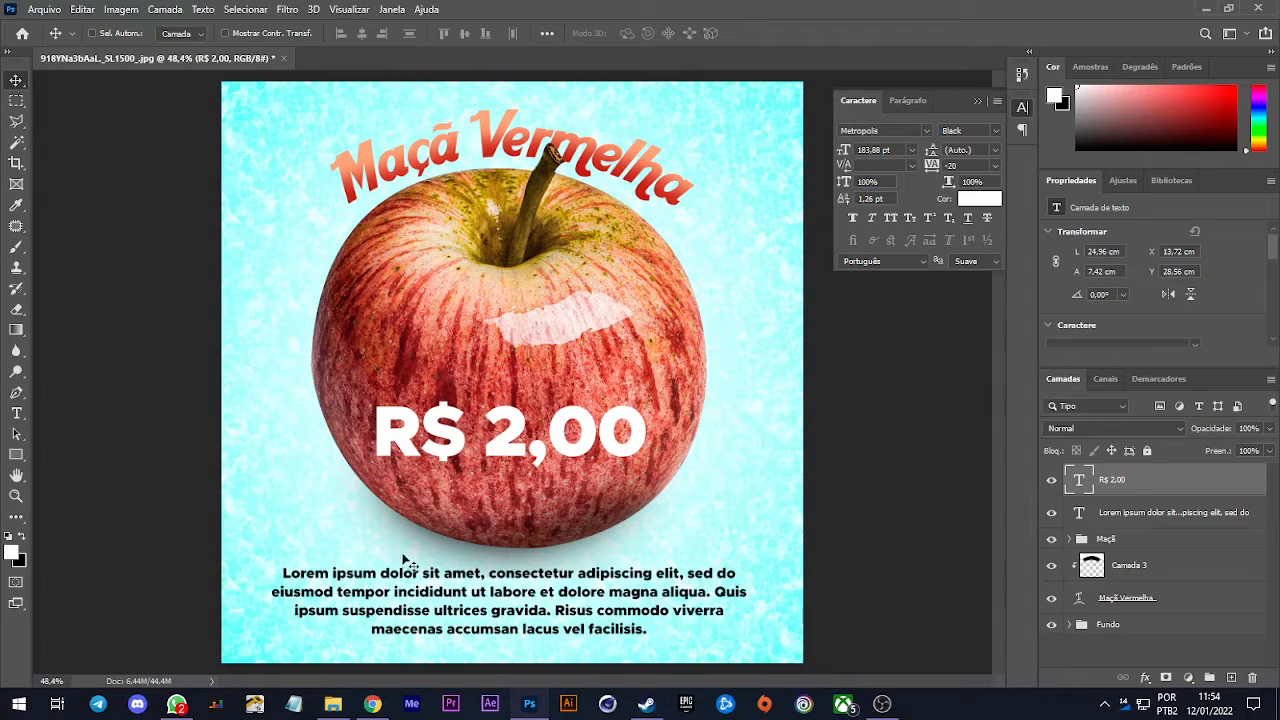
pyautogui.moveTo(582, 425); pyautogui.dragTo(585, 435)
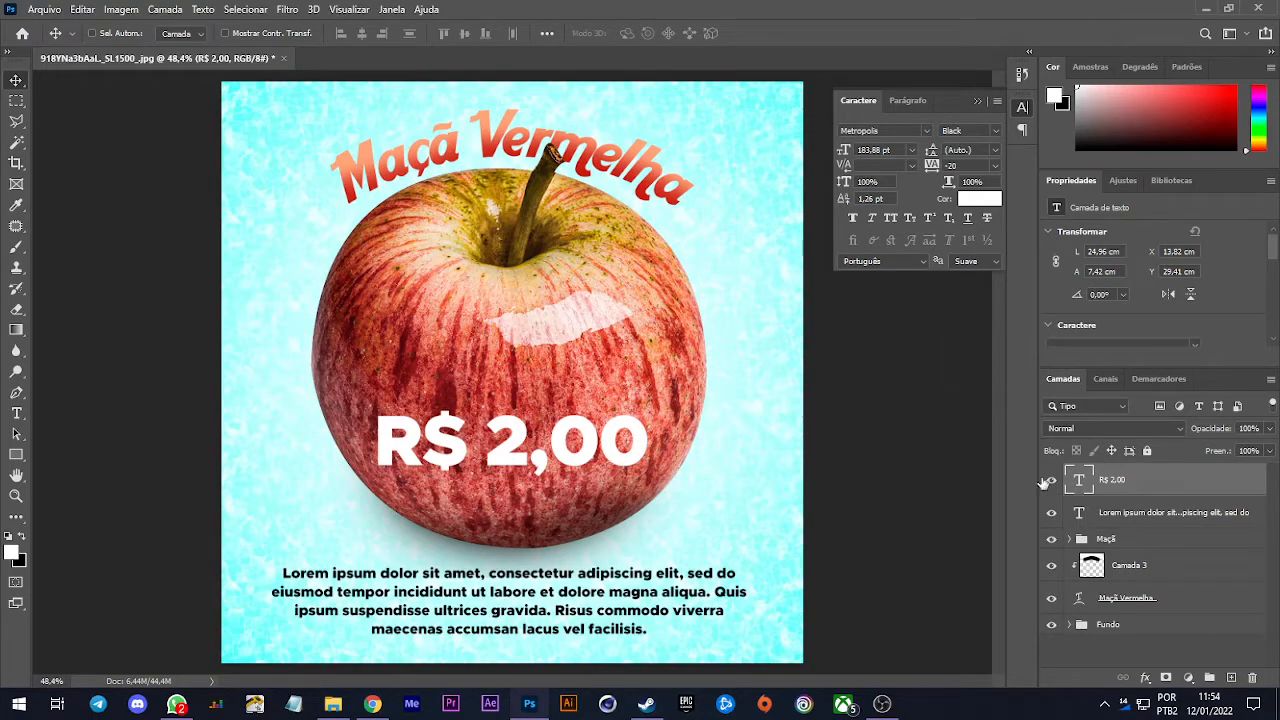
pyautogui.click(927, 130)
pyautogui.click(927, 128)
pyautogui.click(996, 131)
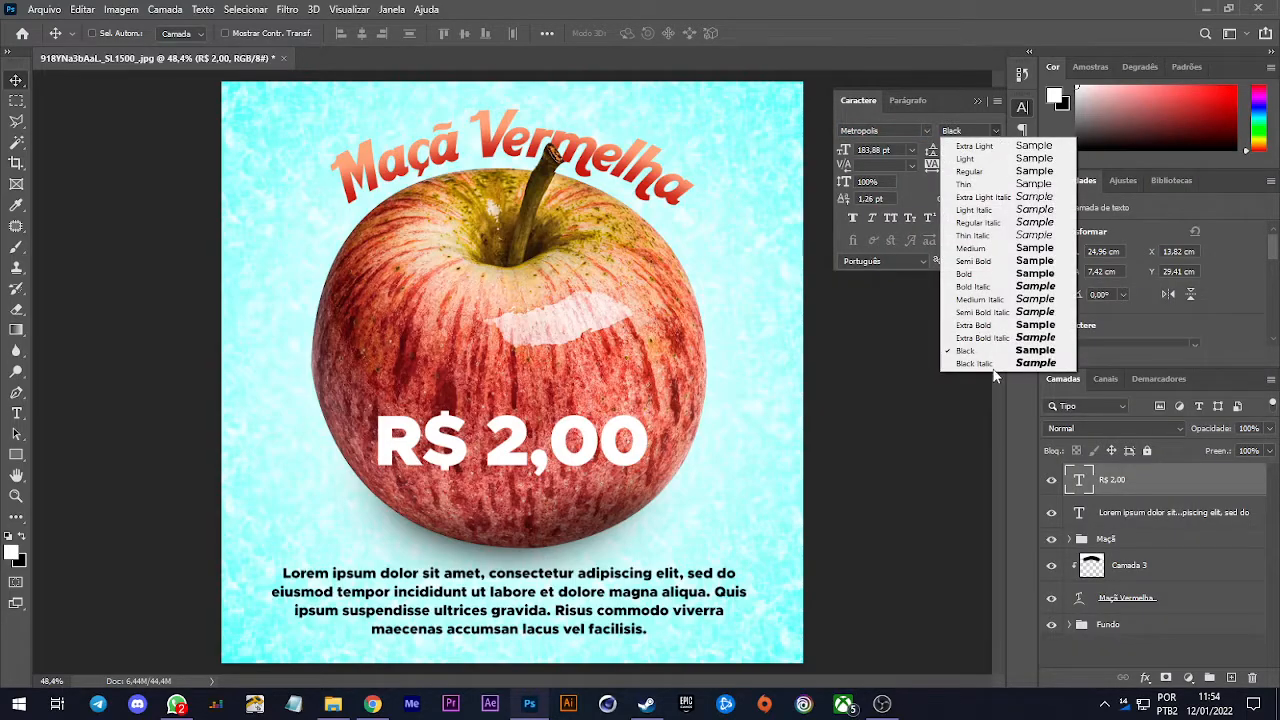
pyautogui.click(975, 350)
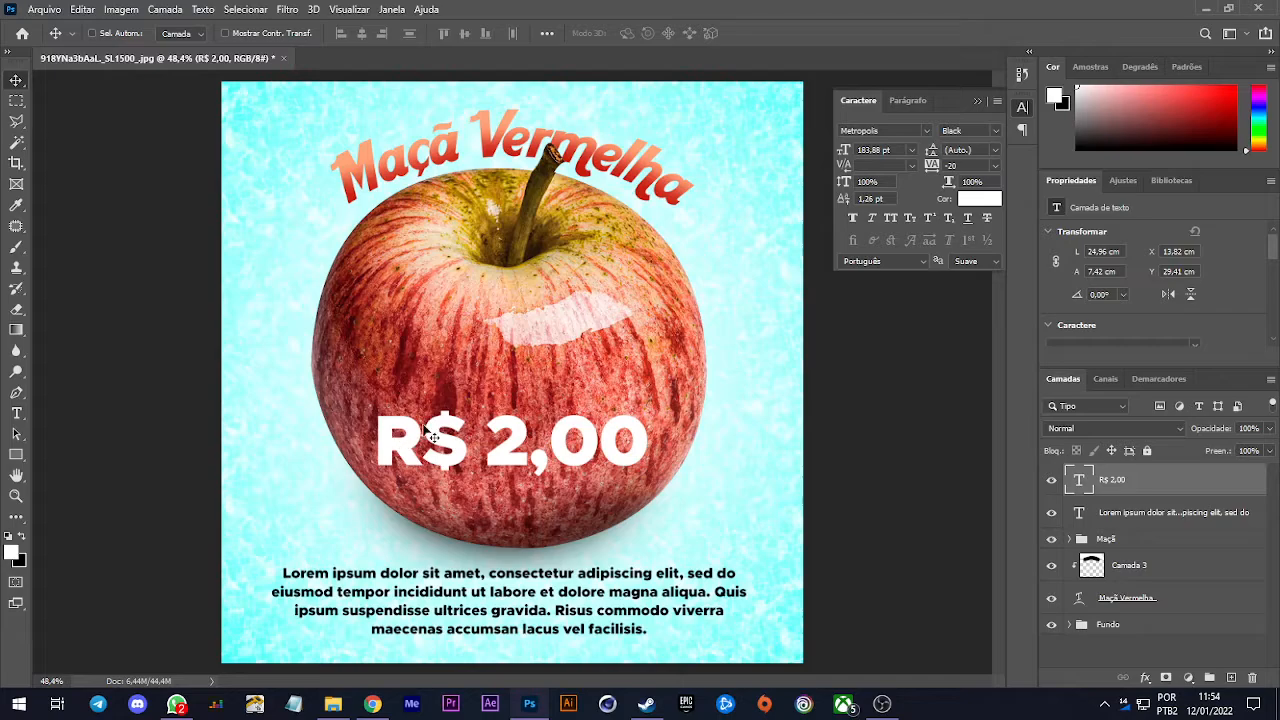
pyautogui.rightClick(558, 442)
pyautogui.click(577, 420)
# Set the price's "R$" to Metropolis Regular at 62 pt and raise it with a 48,26 pt baseline shift
pyautogui.press('t')
pyautogui.moveTo(465, 446); pyautogui.dragTo(372, 446)
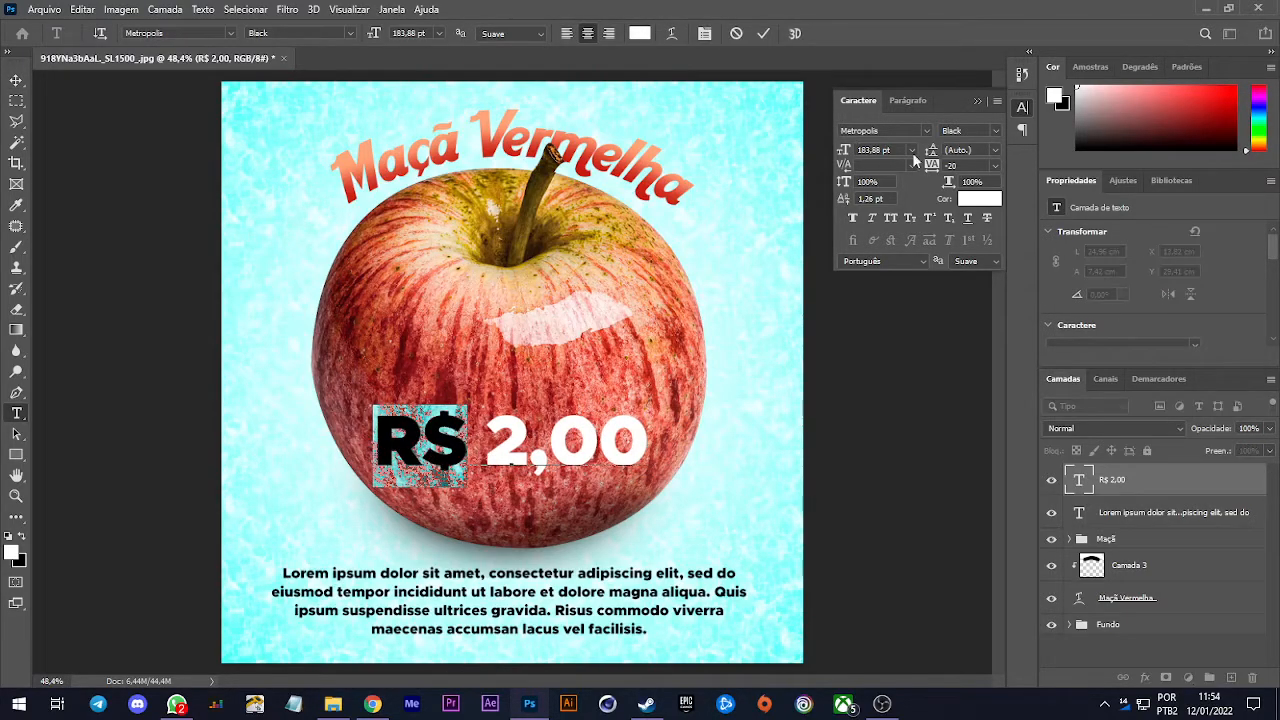
pyautogui.click(996, 131)
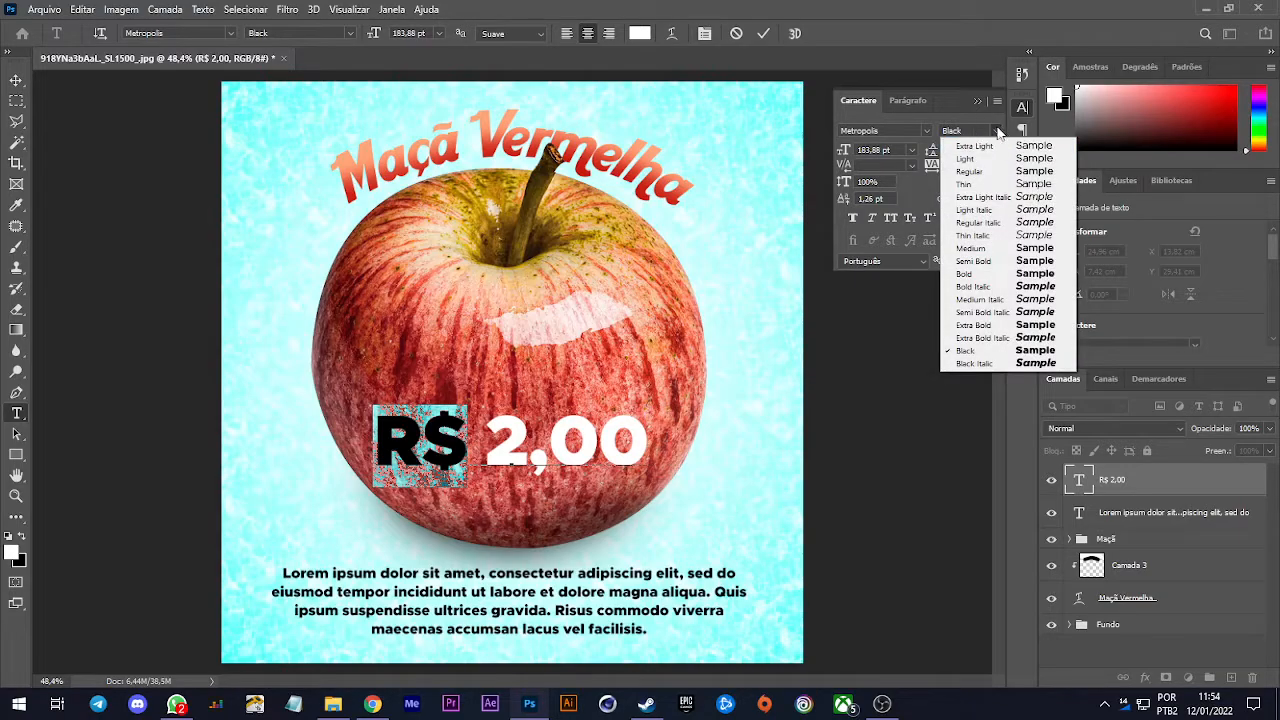
pyautogui.click(975, 171)
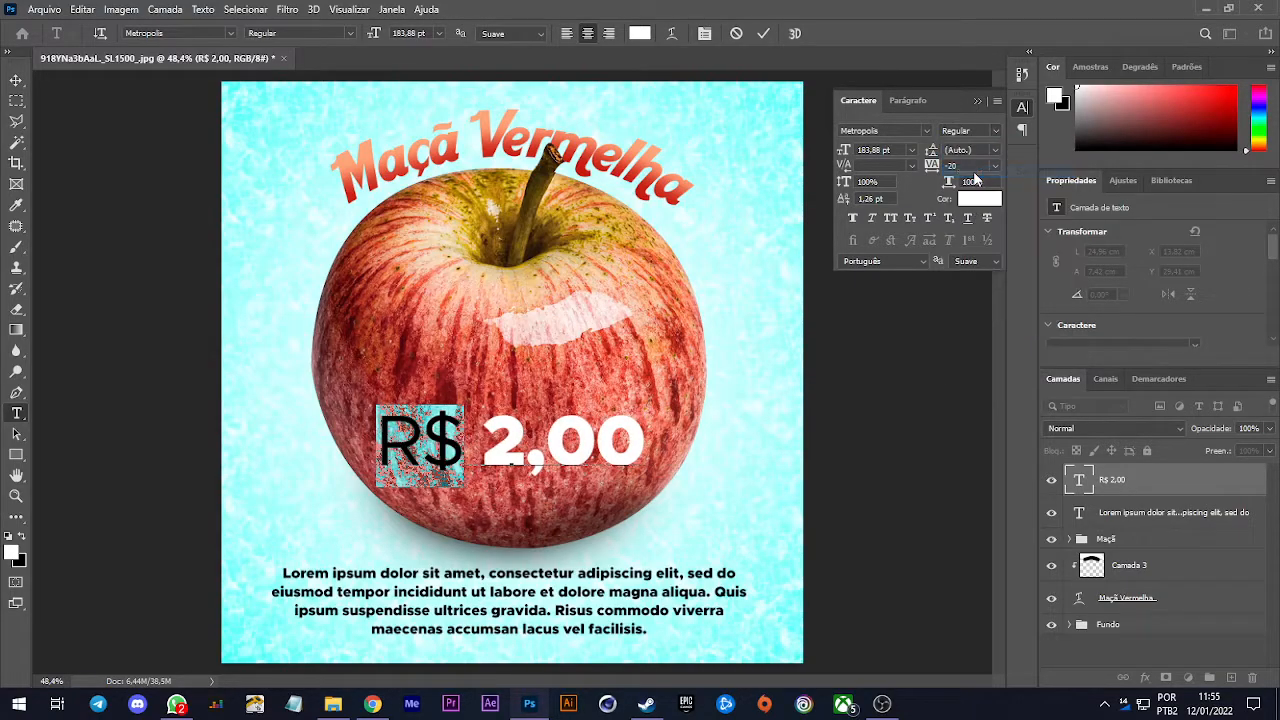
pyautogui.moveTo(845, 150); pyautogui.dragTo(752, 196)
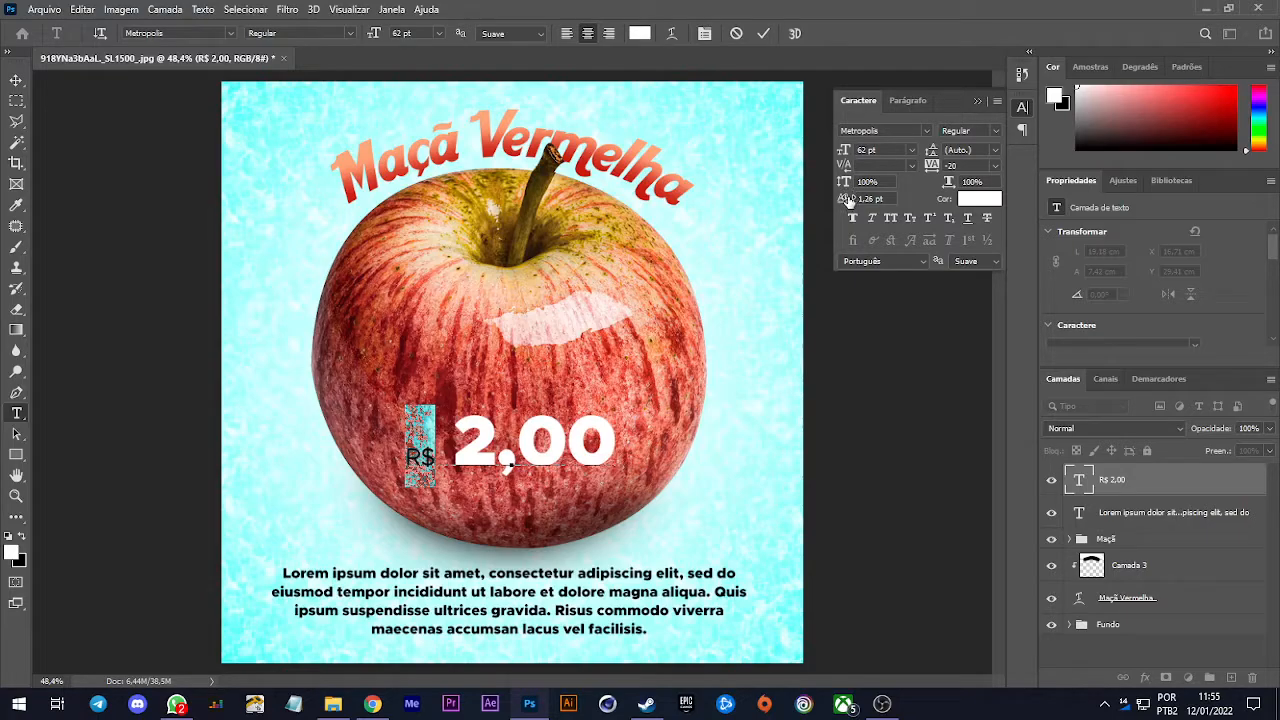
pyautogui.moveTo(846, 199); pyautogui.dragTo(880, 221)
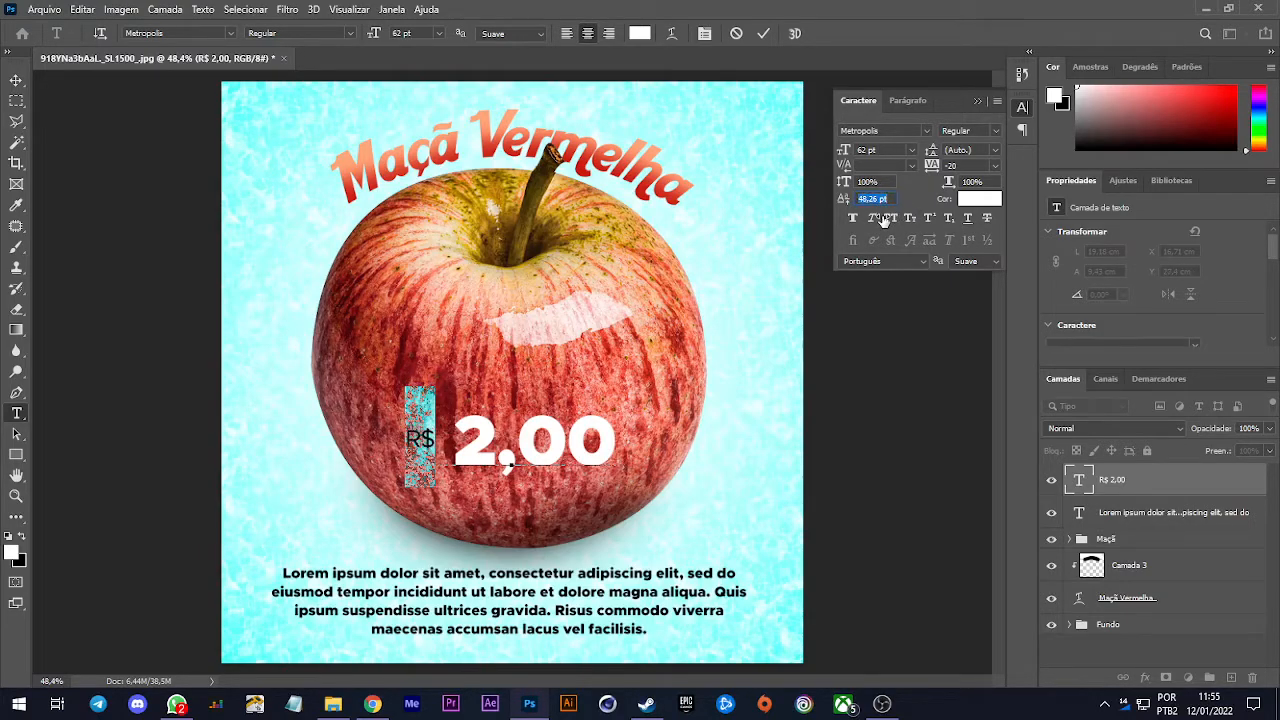
# Remove the space after "R$" and set ",00" to 86 pt with a 39,26 pt baseline shift
pyautogui.click(457, 440)
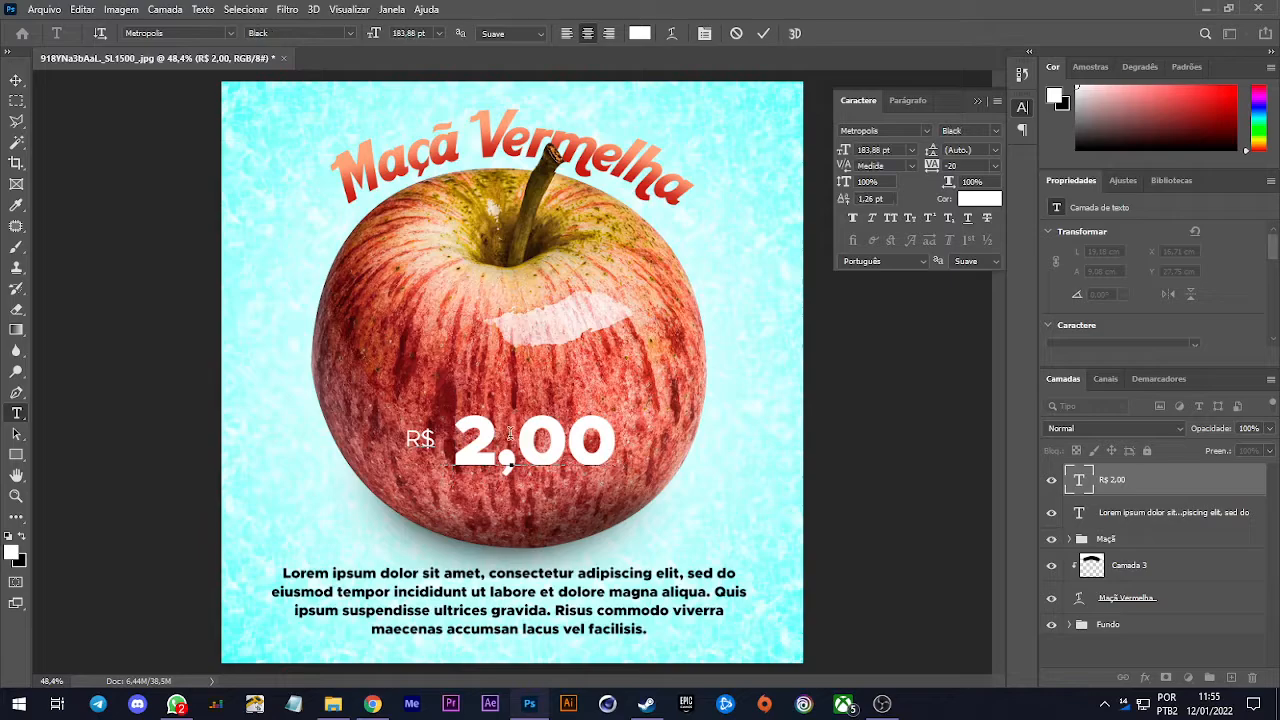
pyautogui.press('BackSpace')
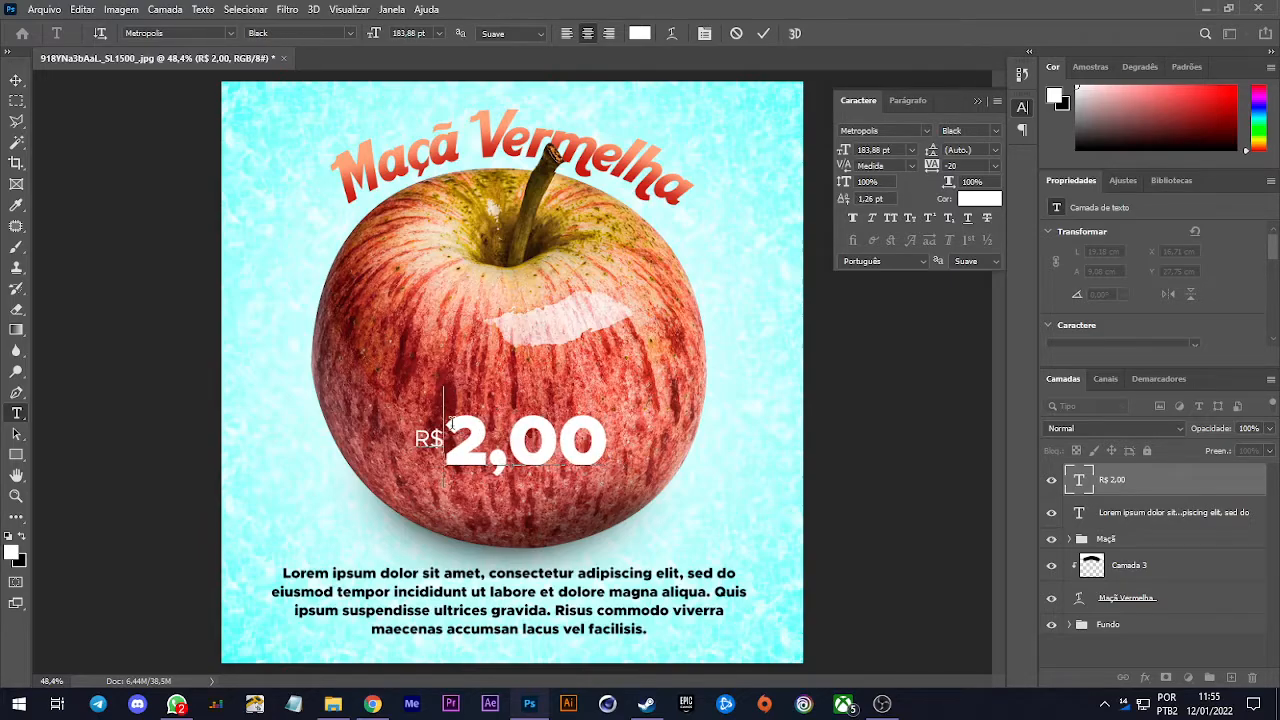
pyautogui.hotkey('shift', 'Right')
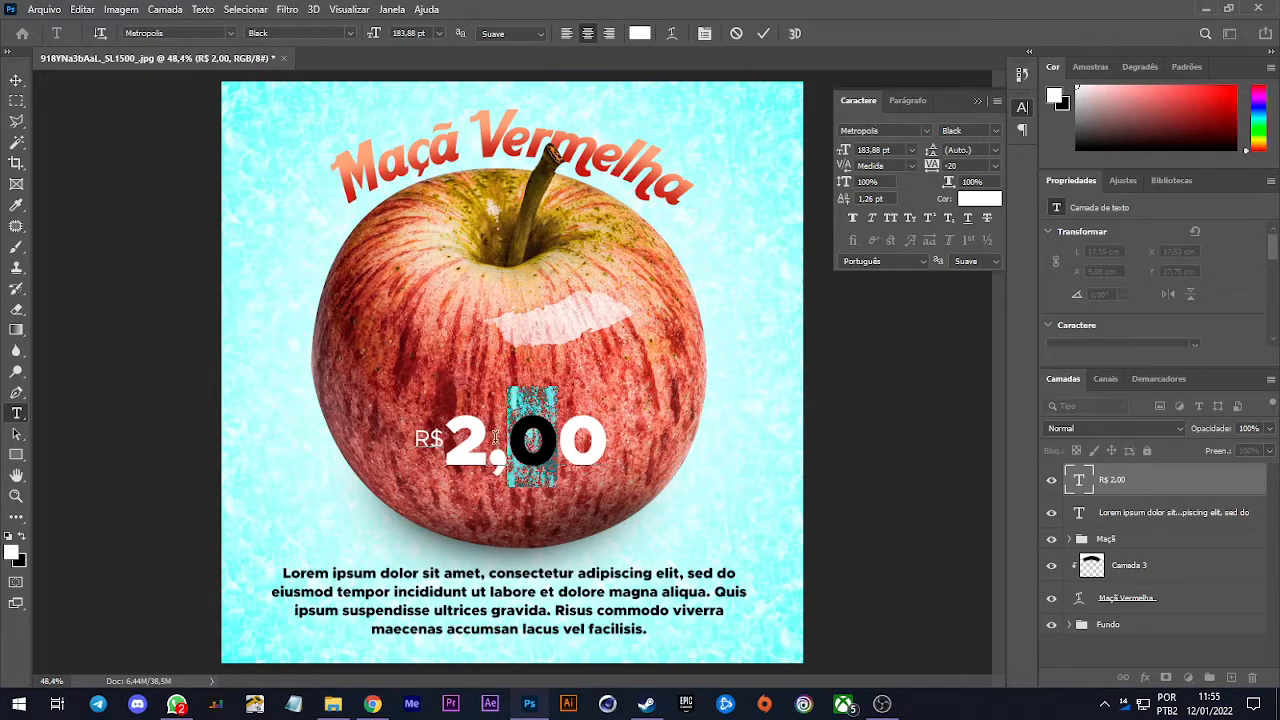
pyautogui.moveTo(494, 437); pyautogui.dragTo(637, 427)
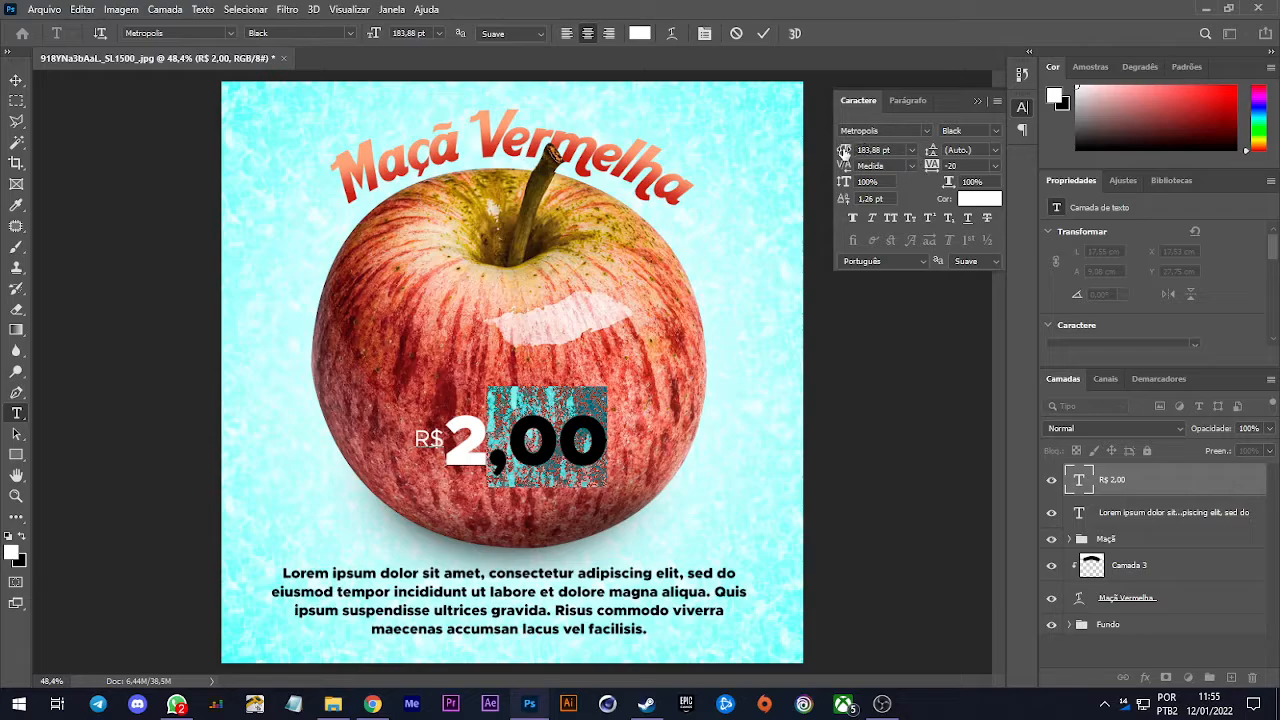
pyautogui.moveTo(845, 150); pyautogui.dragTo(765, 163)
pyautogui.moveTo(847, 200); pyautogui.dragTo(878, 209)
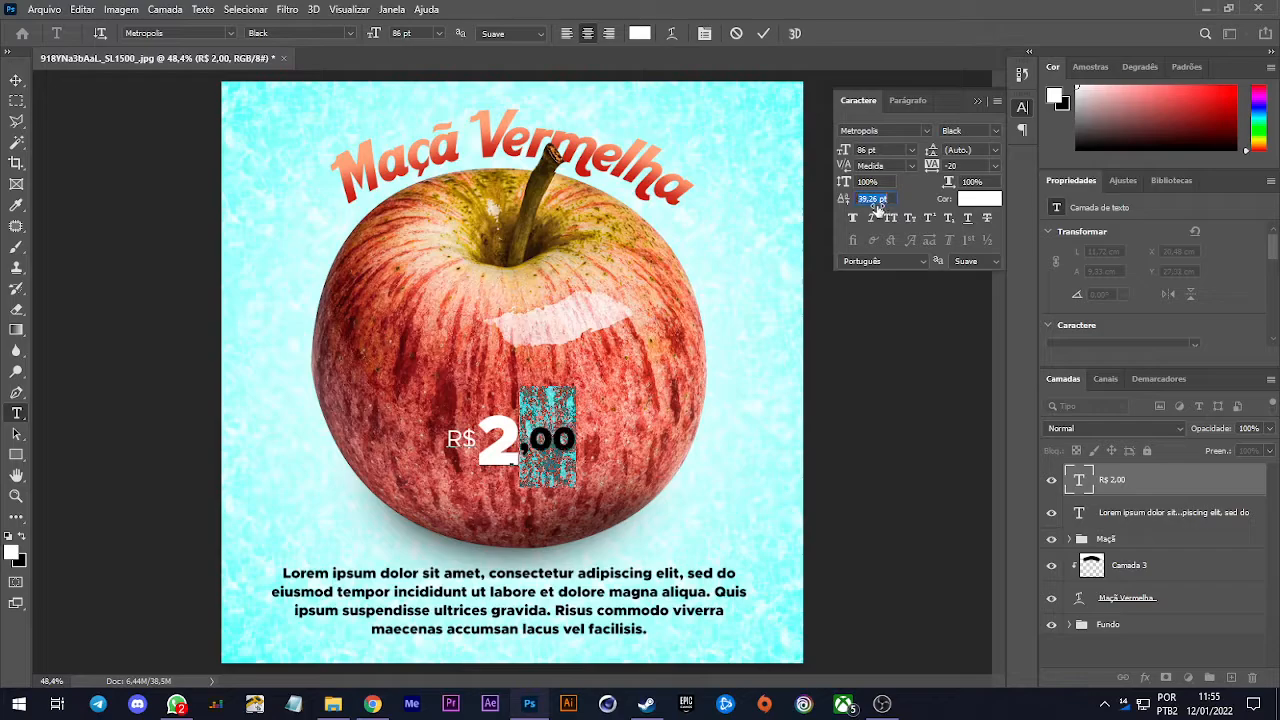
pyautogui.click(763, 33)
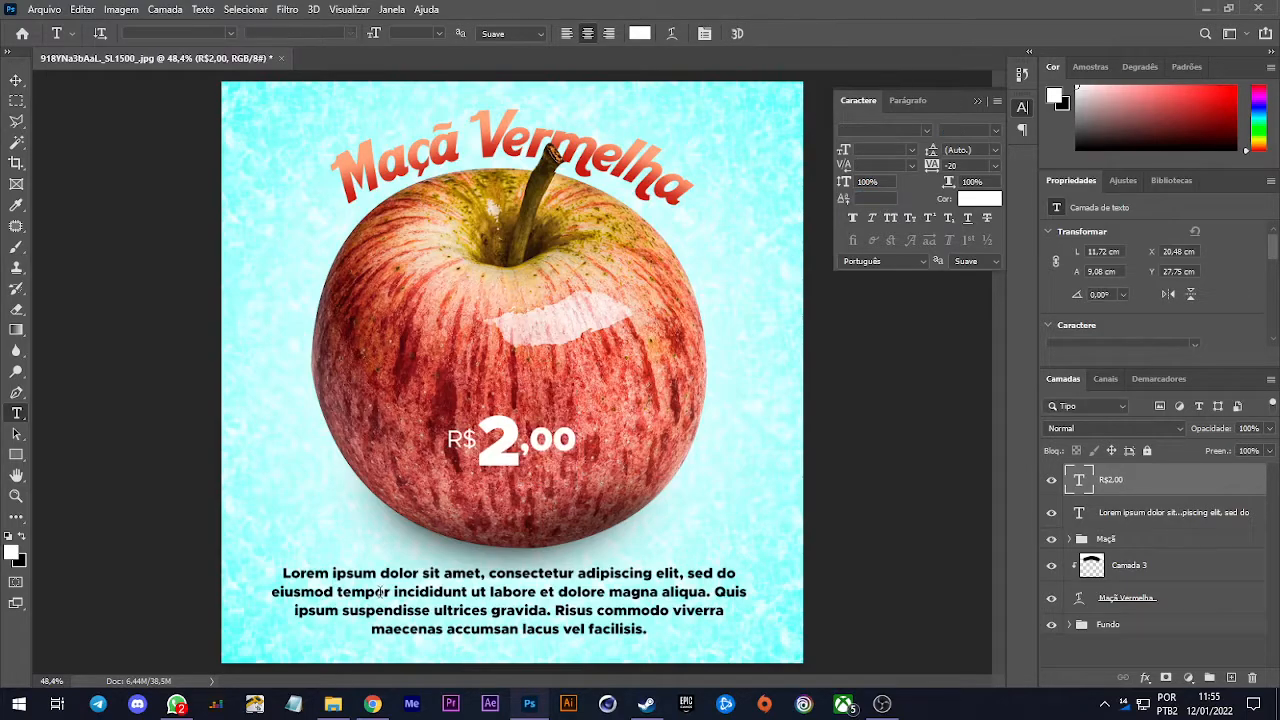
# Enlarge the R$2,00 price text with Free Transform to about 16,26 cm wide
pyautogui.hotkey('ctrl', 't')
pyautogui.moveTo(575, 387); pyautogui.dragTo(612, 382)
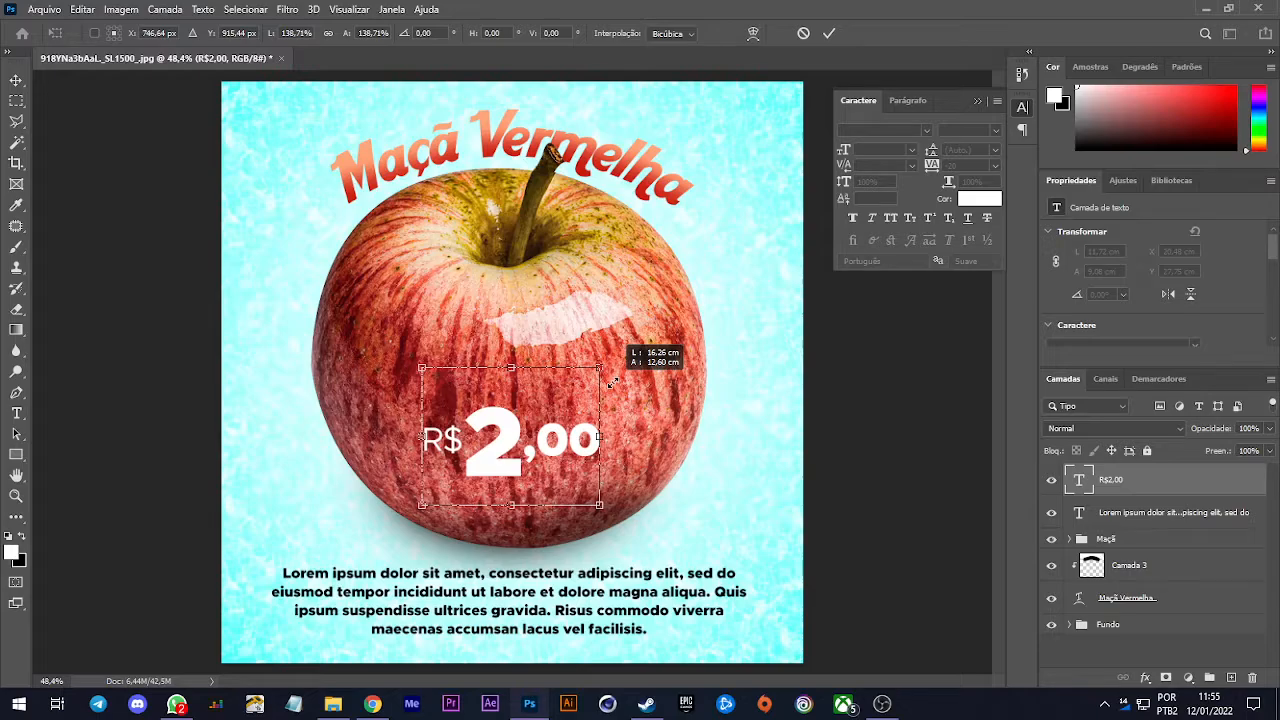
pyautogui.press('Return')
# Move the price onto the background beside the apple's lower-right edge and scale it down to about 9,86 cm wide
pyautogui.press('v')
pyautogui.moveTo(497, 446); pyautogui.dragTo(738, 524)
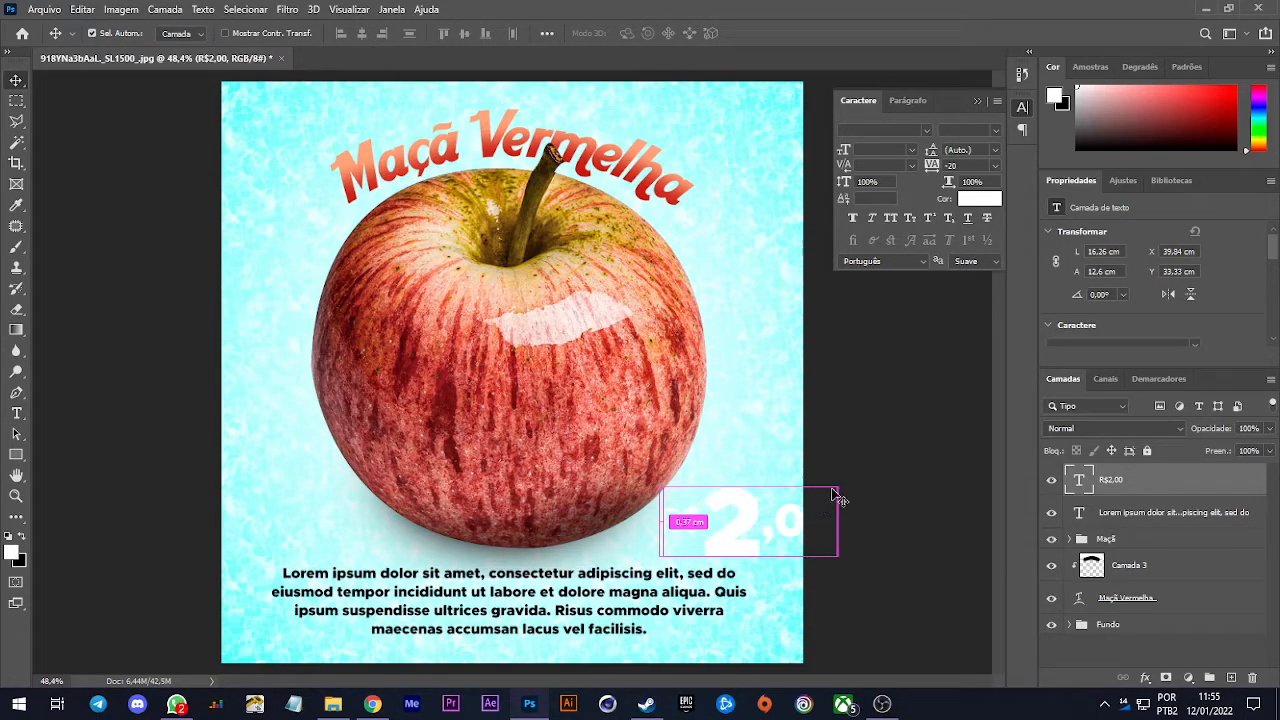
pyautogui.press('t')
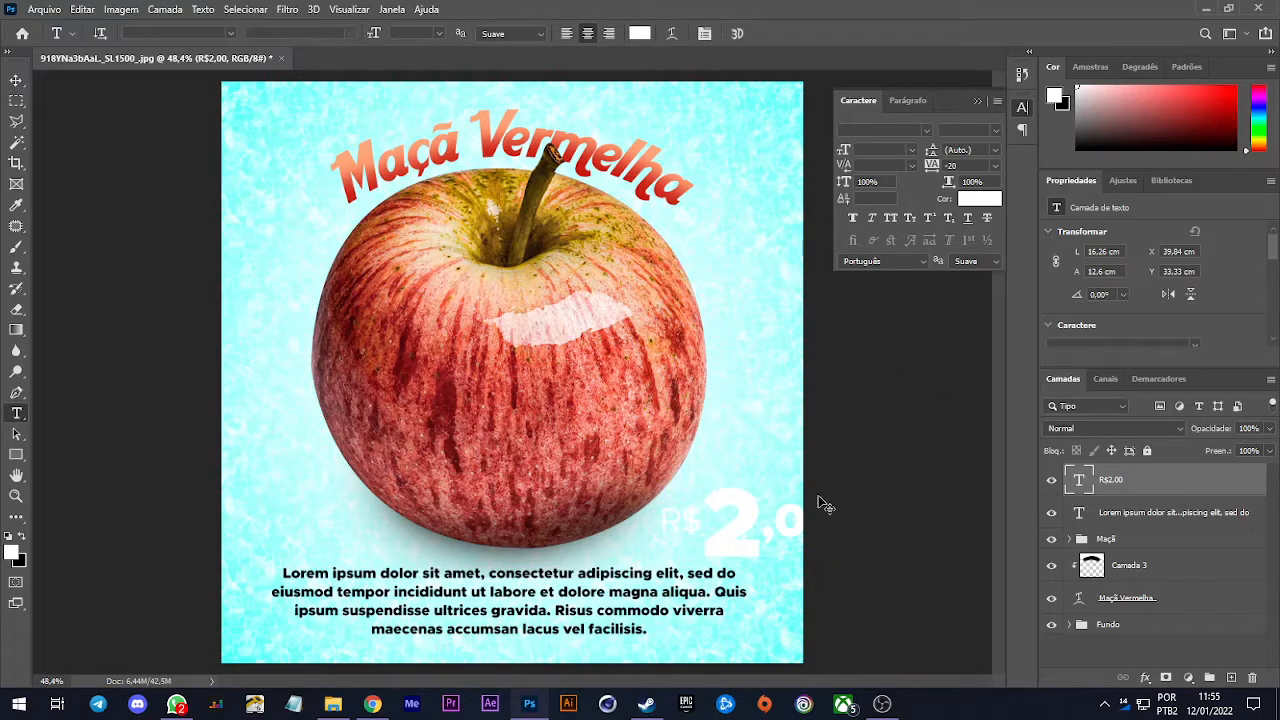
pyautogui.hotkey('ctrl', 't')
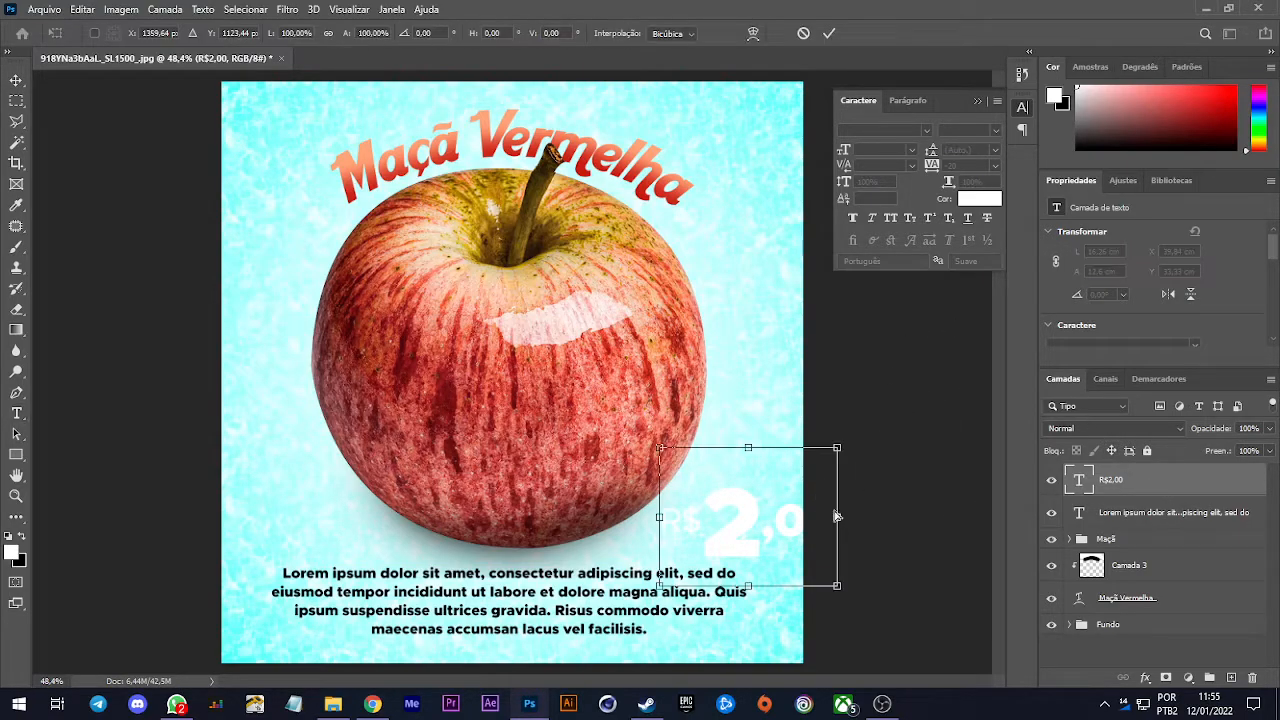
pyautogui.moveTo(838, 450); pyautogui.dragTo(770, 489)
pyautogui.press('Return')
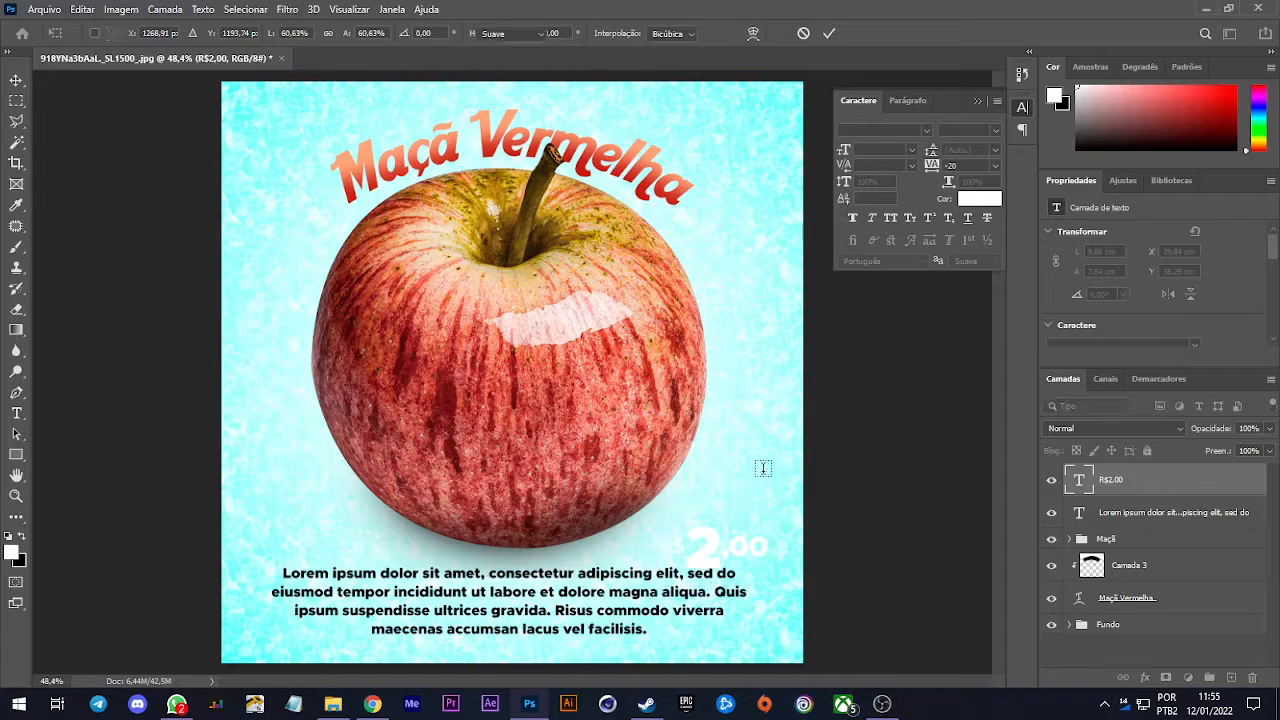
pyautogui.moveTo(748, 551); pyautogui.dragTo(751, 521)
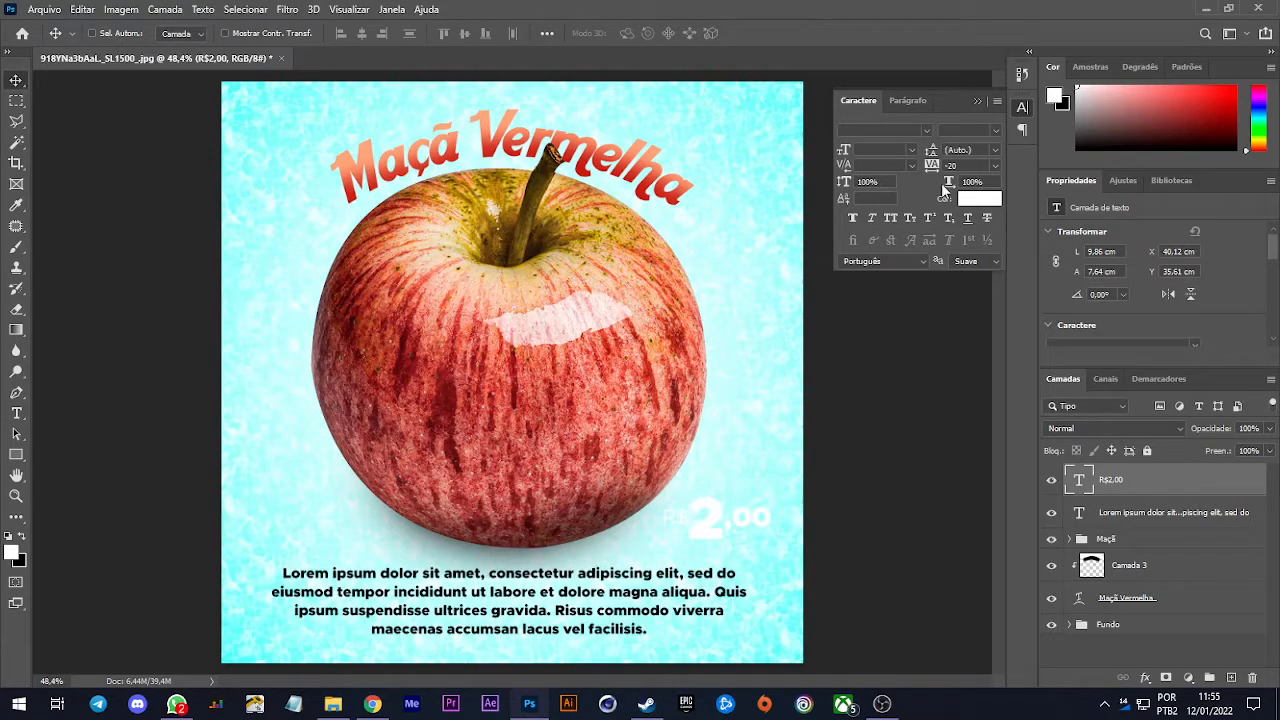
# Change the price text's color to a red sampled from the Maçã Vermelha title
pyautogui.click(979, 198)
pyautogui.click(651, 180)
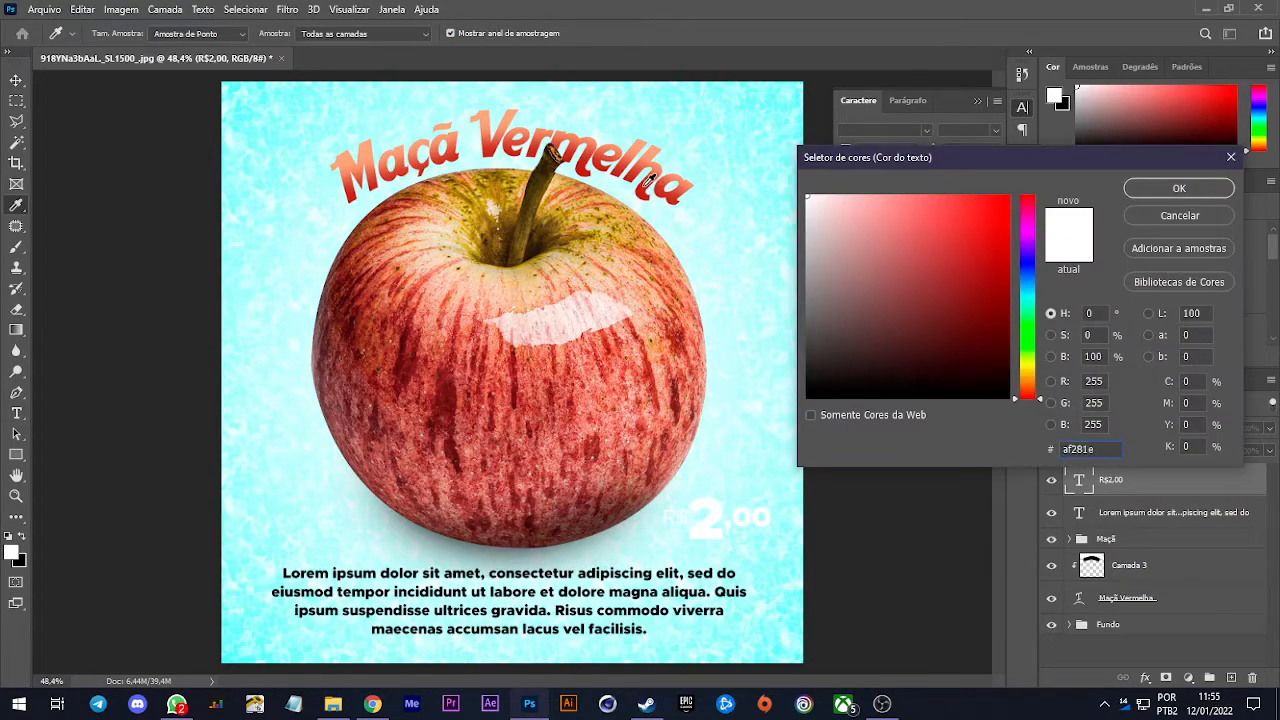
pyautogui.click(1153, 190)
# Nudge the price to X 40,54 cm and Y 34,87 cm, and compare the design with the price hidden and shown
pyautogui.moveTo(724, 522); pyautogui.dragTo(729, 530)
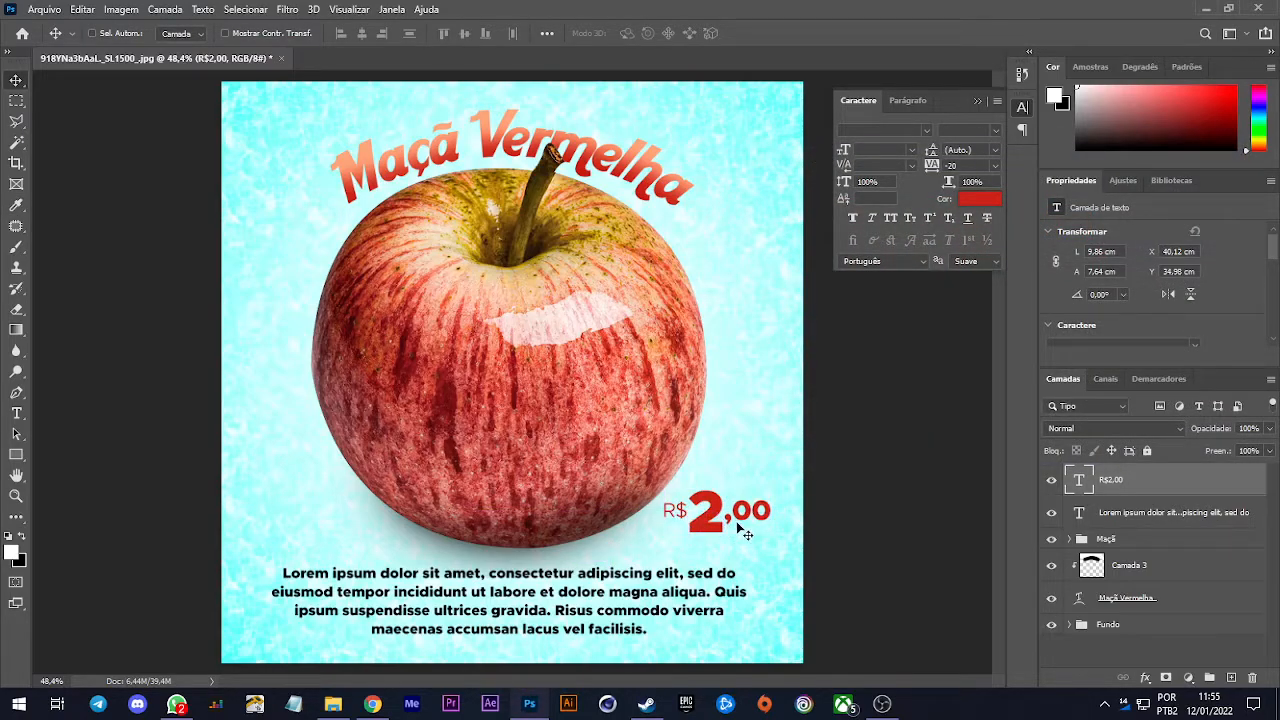
pyautogui.press('Right')
pyautogui.press('Right')
pyautogui.press('Right')
pyautogui.press('Right')
pyautogui.press('Right')
pyautogui.press('Right')
pyautogui.press('Right')
pyautogui.press('Right')
pyautogui.press('Right')
pyautogui.press('Right')
pyautogui.press('Right')
pyautogui.press('Right')
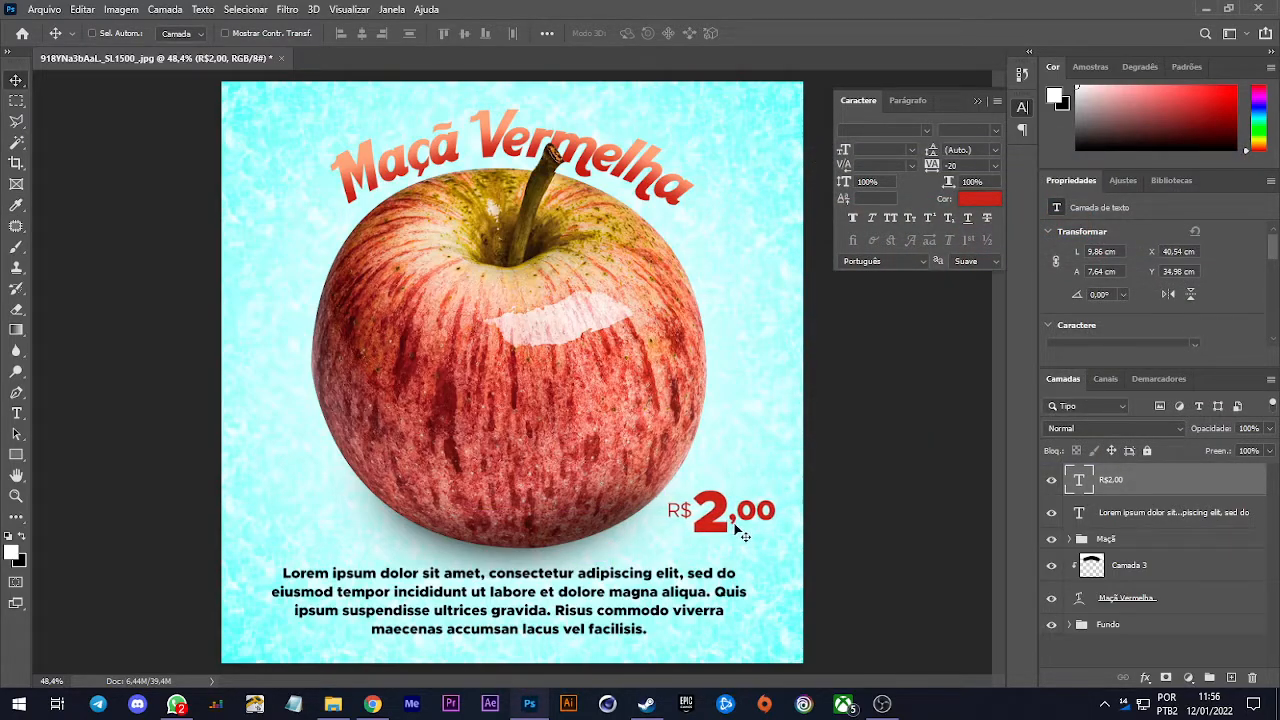
pyautogui.press('Up')
pyautogui.press('Up')
pyautogui.press('Up')
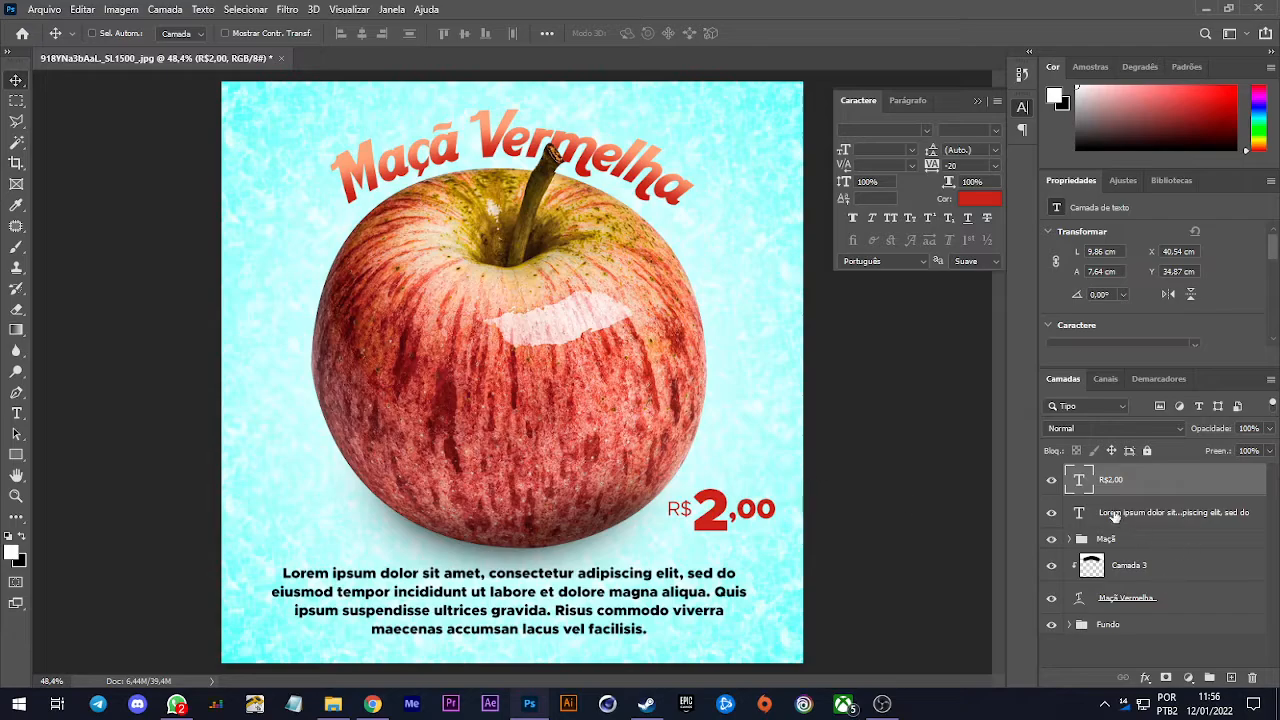
pyautogui.click(1052, 481)
pyautogui.click(1052, 481)
# Try faux bold on the Maçã Vermelha title, toggling it on and off to compare the lettering
pyautogui.click(1183, 599)
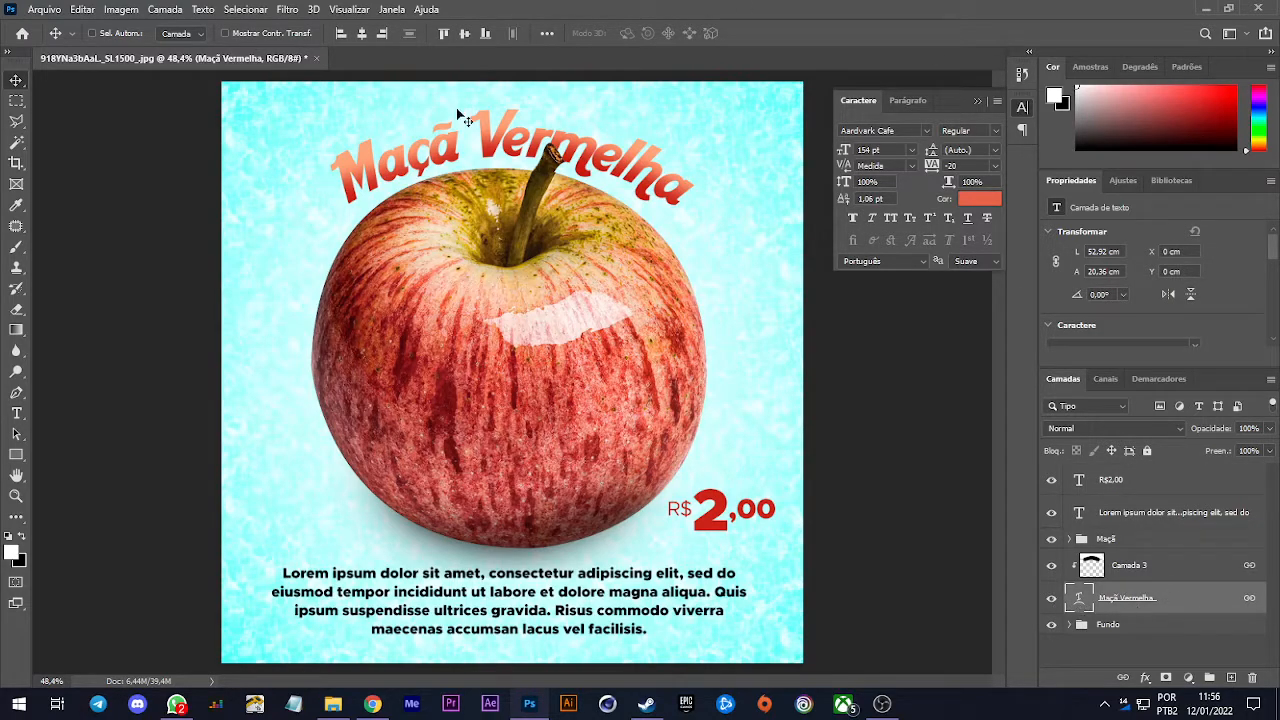
pyautogui.click(849, 217)
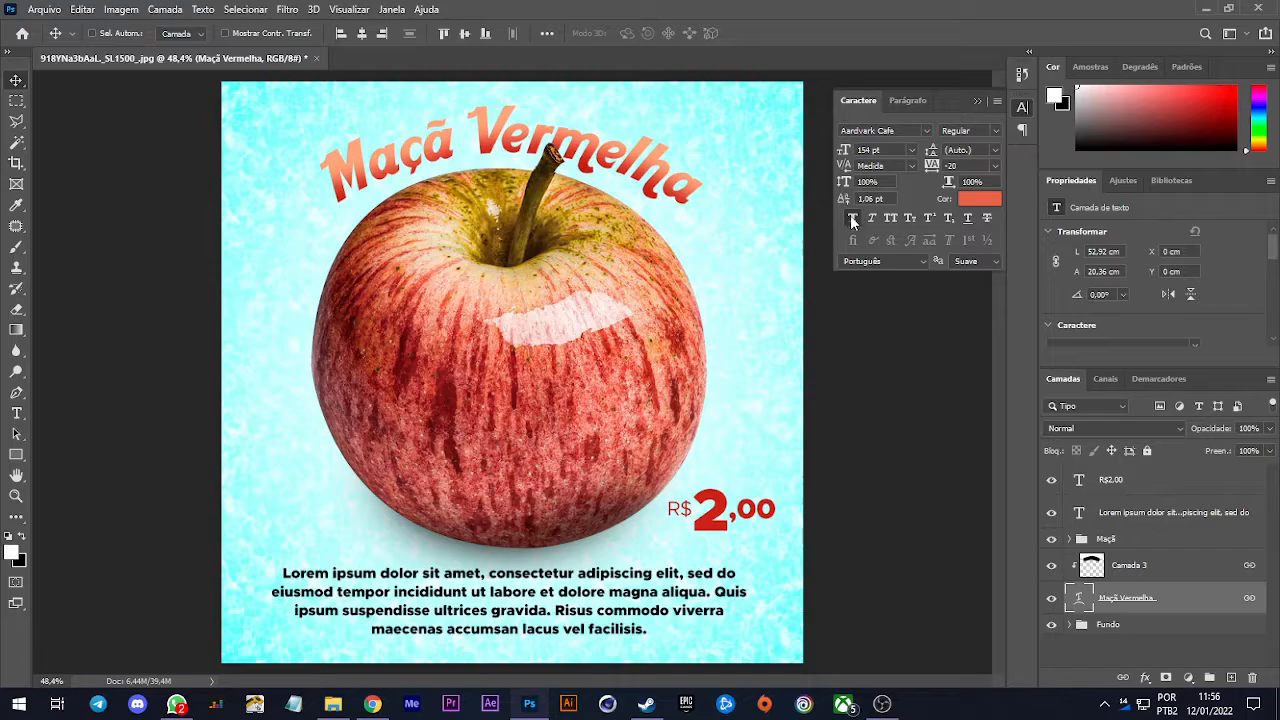
pyautogui.click(850, 216)
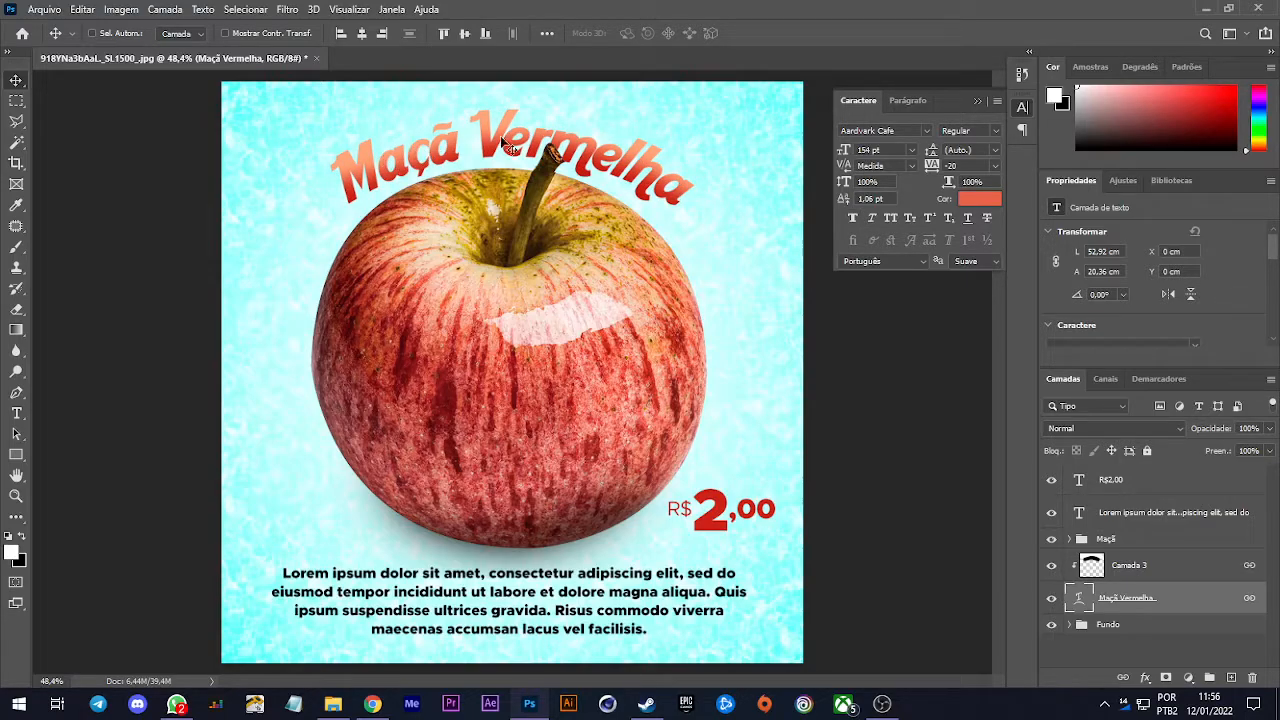
pyautogui.click(850, 221)
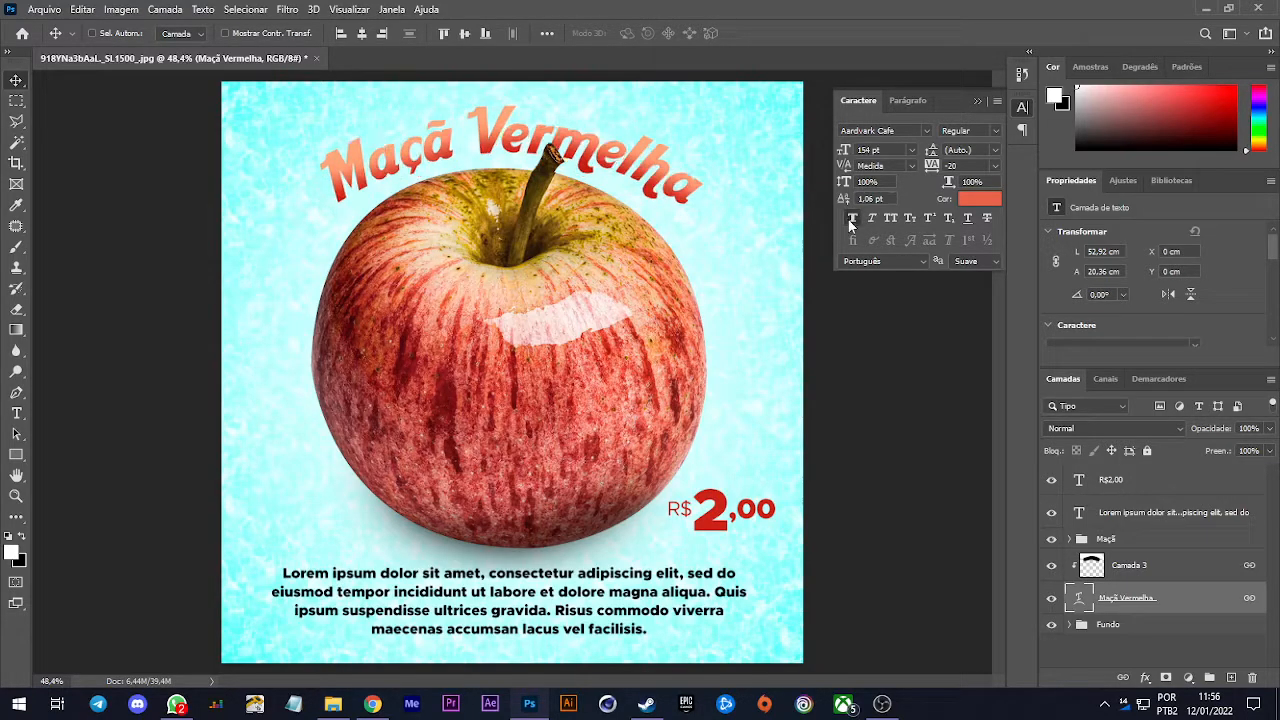
pyautogui.click(850, 220)
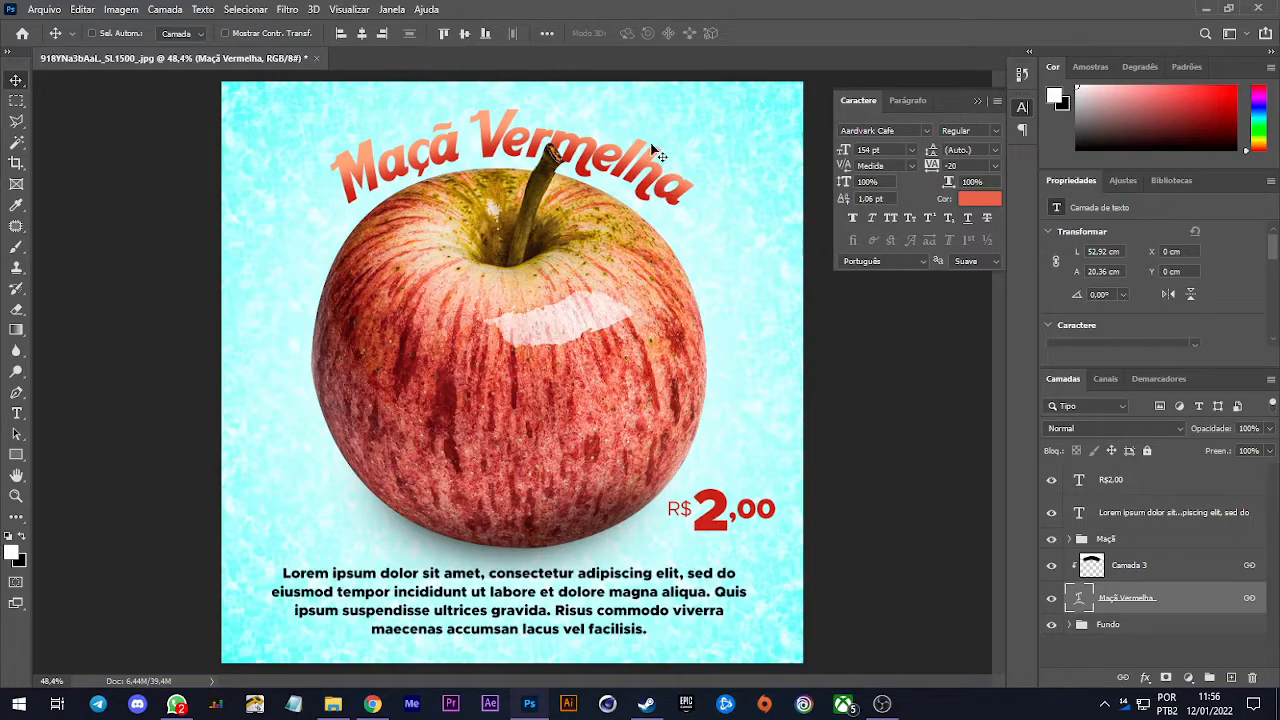
pyautogui.click(852, 217)
pyautogui.click(852, 217)
pyautogui.click(852, 217)
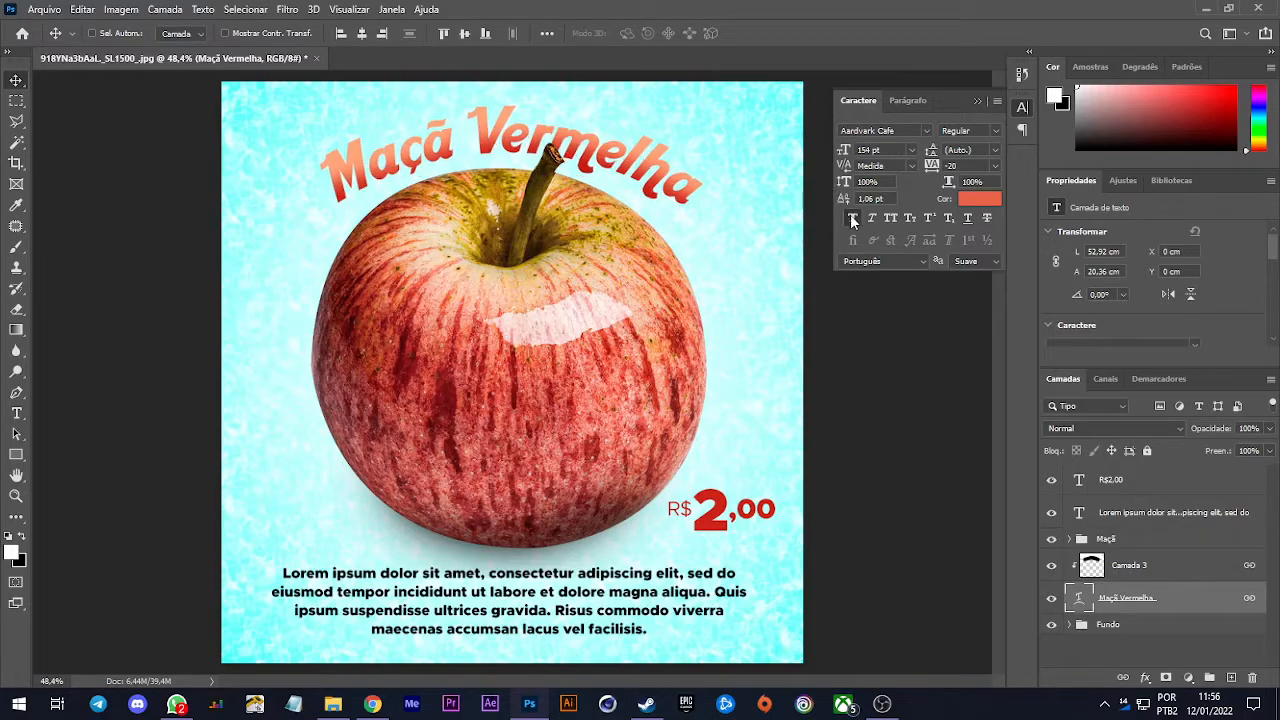
# Try the title in Adobe Garamond Pro Bold with faux bold toggled
pyautogui.click(927, 130)
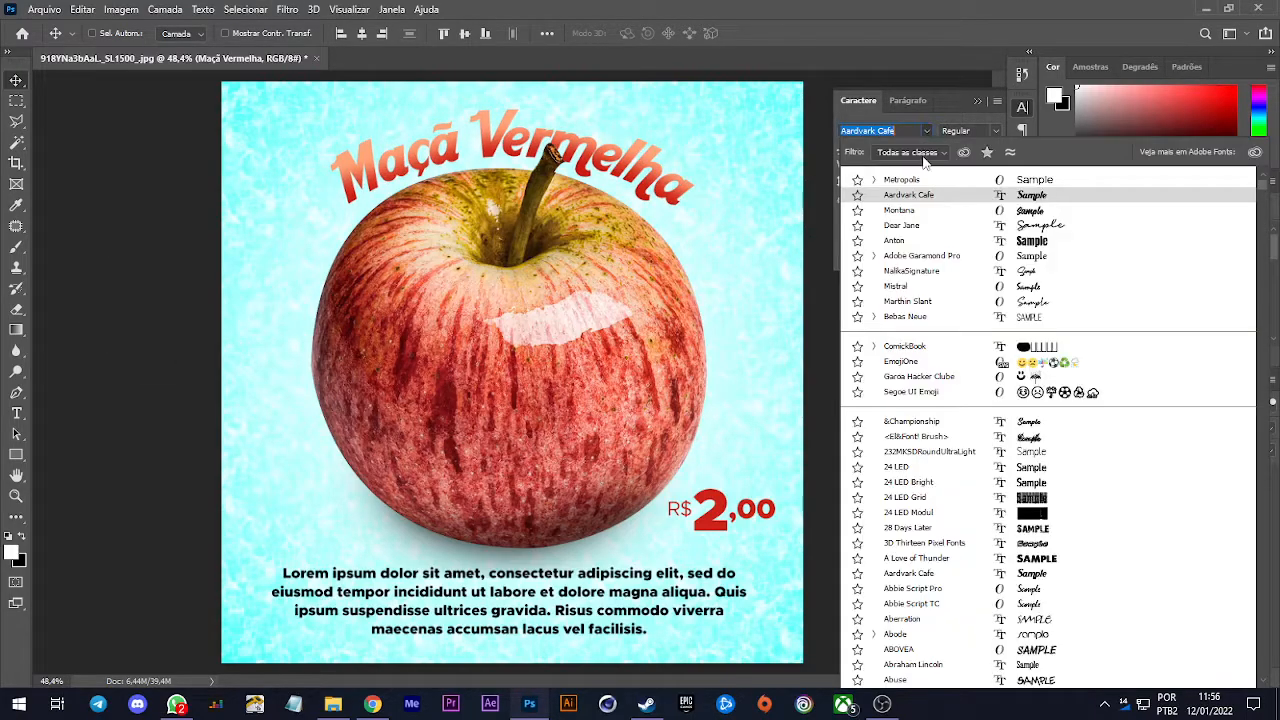
pyautogui.click(914, 257)
pyautogui.click(963, 124)
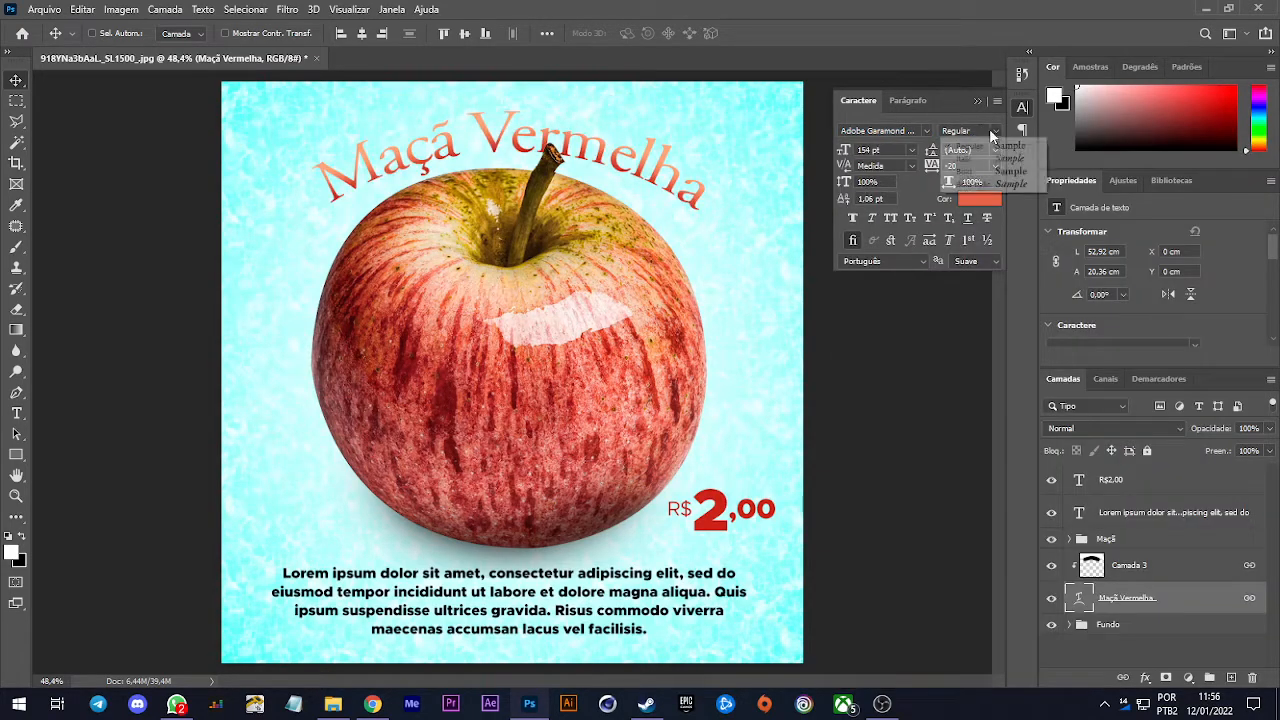
pyautogui.click(976, 180)
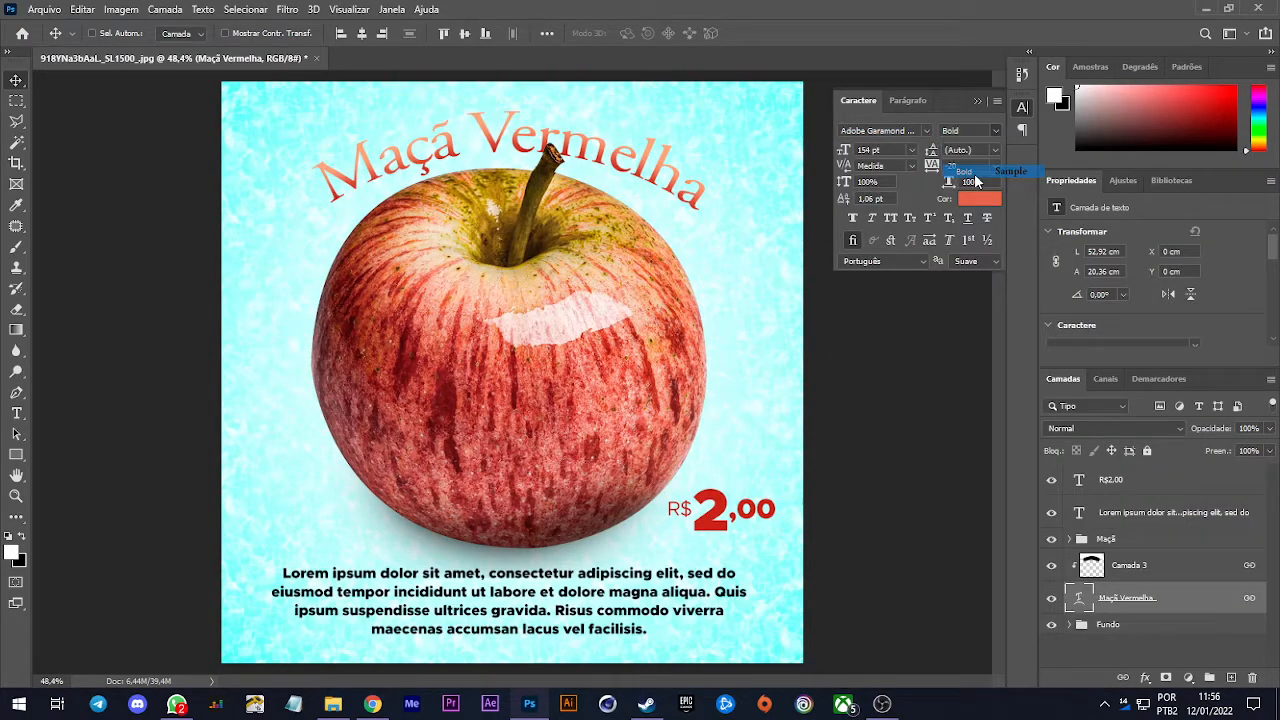
pyautogui.click(852, 219)
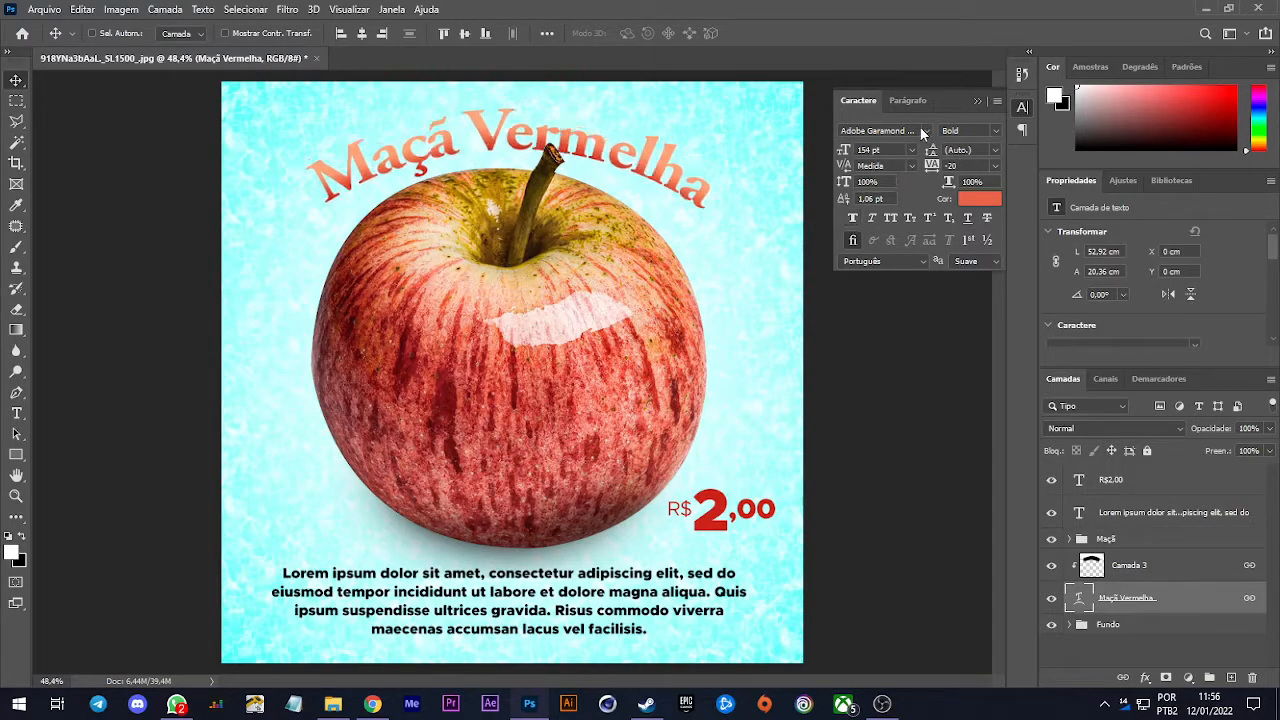
# Try the Maçã Vermelha title in Bebas Neue with the Book weight, toggling faux bold on and off
pyautogui.click(924, 130)
pyautogui.click(918, 318)
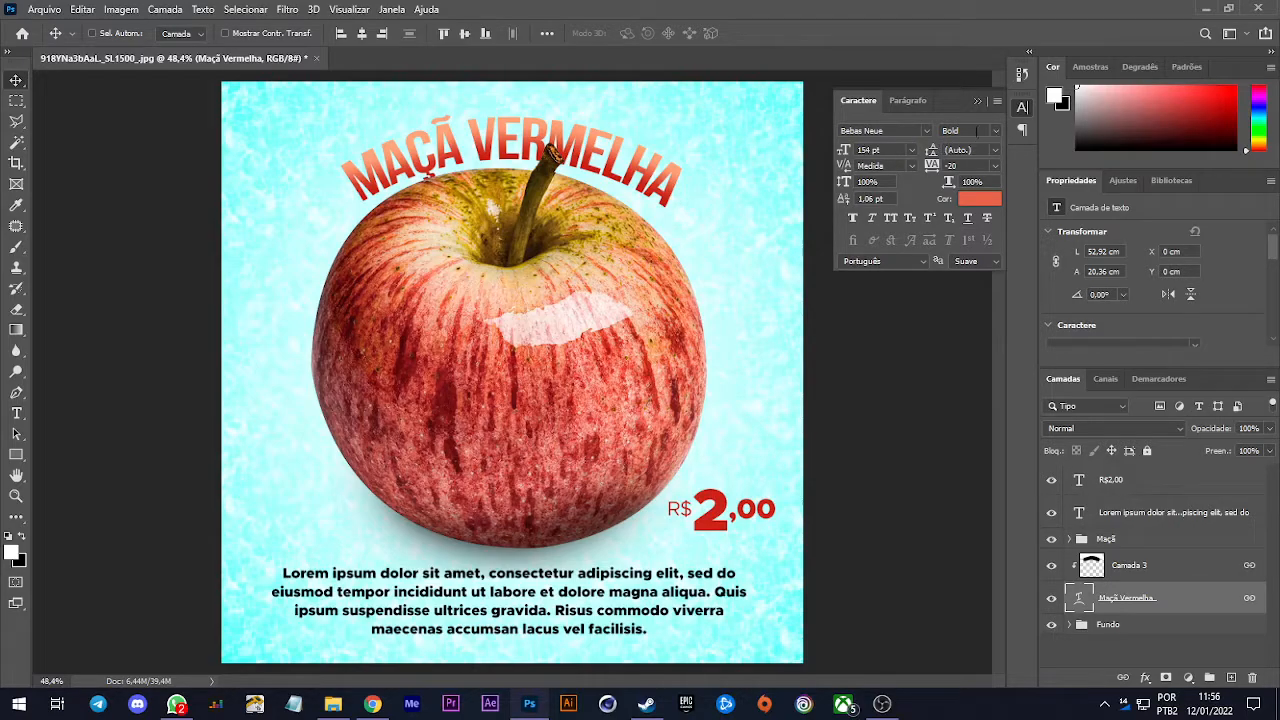
pyautogui.click(977, 130)
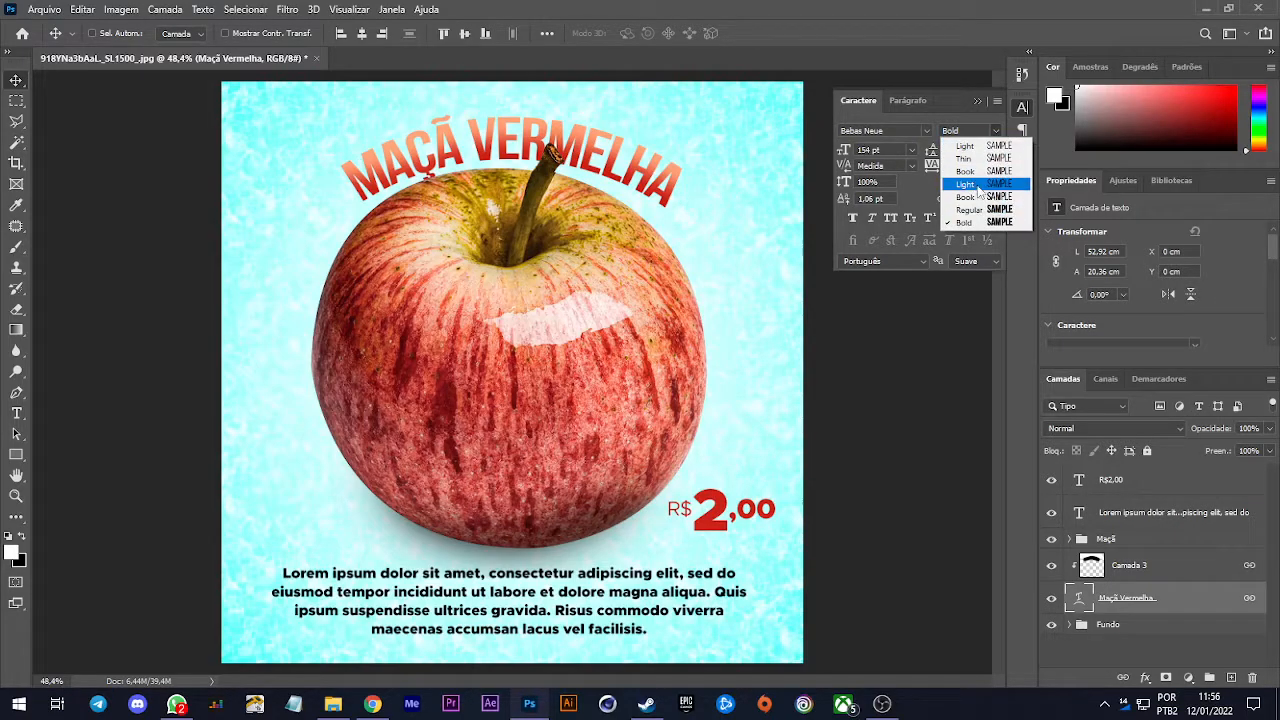
pyautogui.click(966, 171)
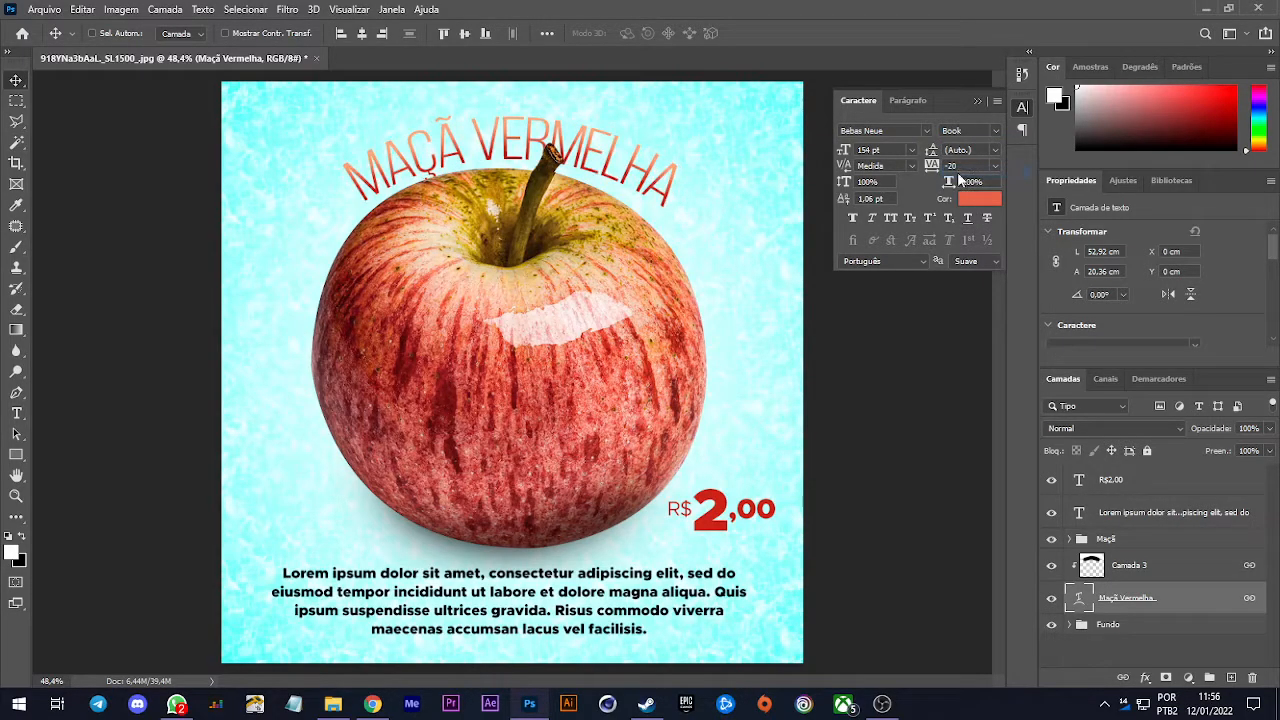
pyautogui.click(854, 219)
pyautogui.click(856, 219)
pyautogui.click(856, 219)
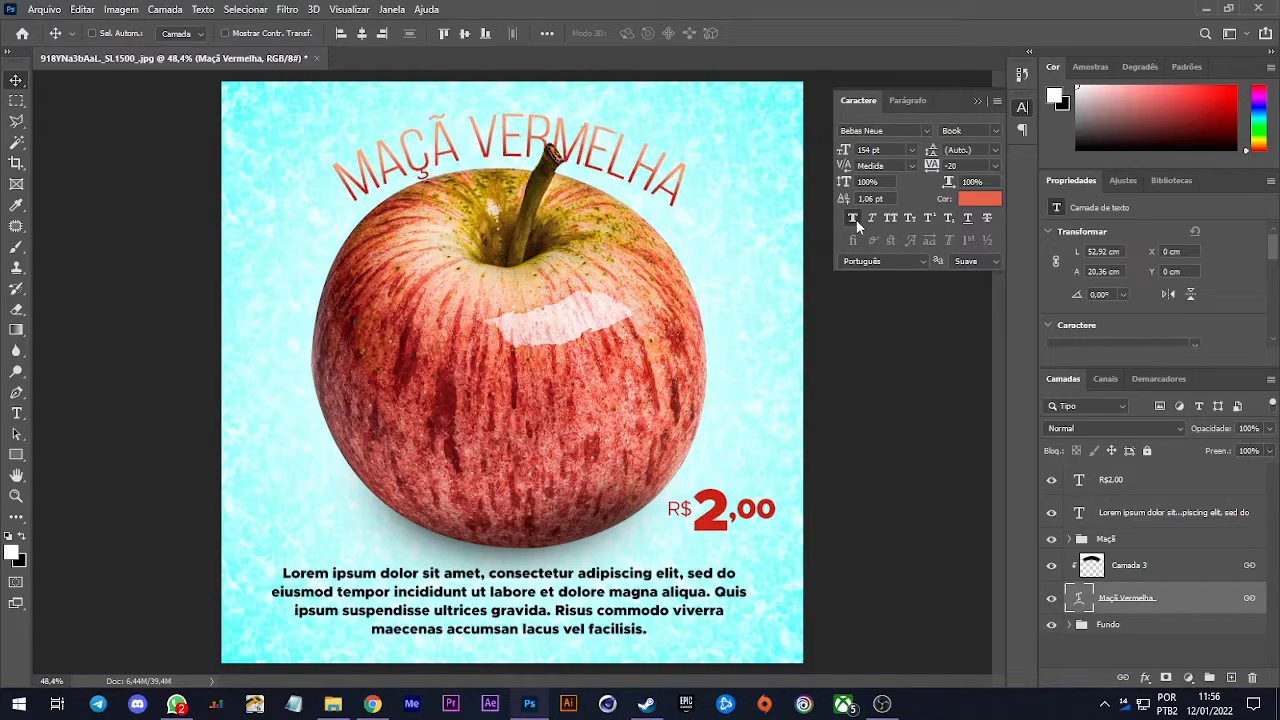
pyautogui.click(856, 219)
# Try the title in Aardvark Cafe Regular, toggling faux bold and faux italic on and off
pyautogui.click(926, 131)
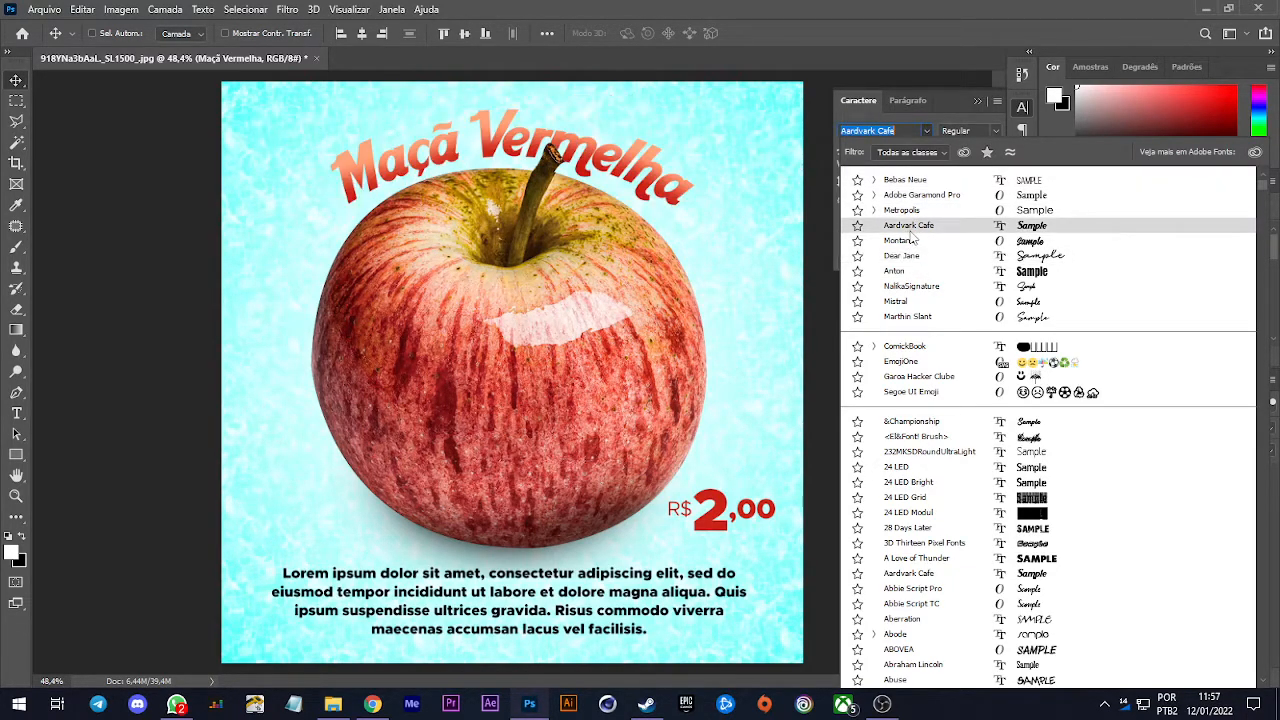
pyautogui.click(910, 228)
pyautogui.click(852, 217)
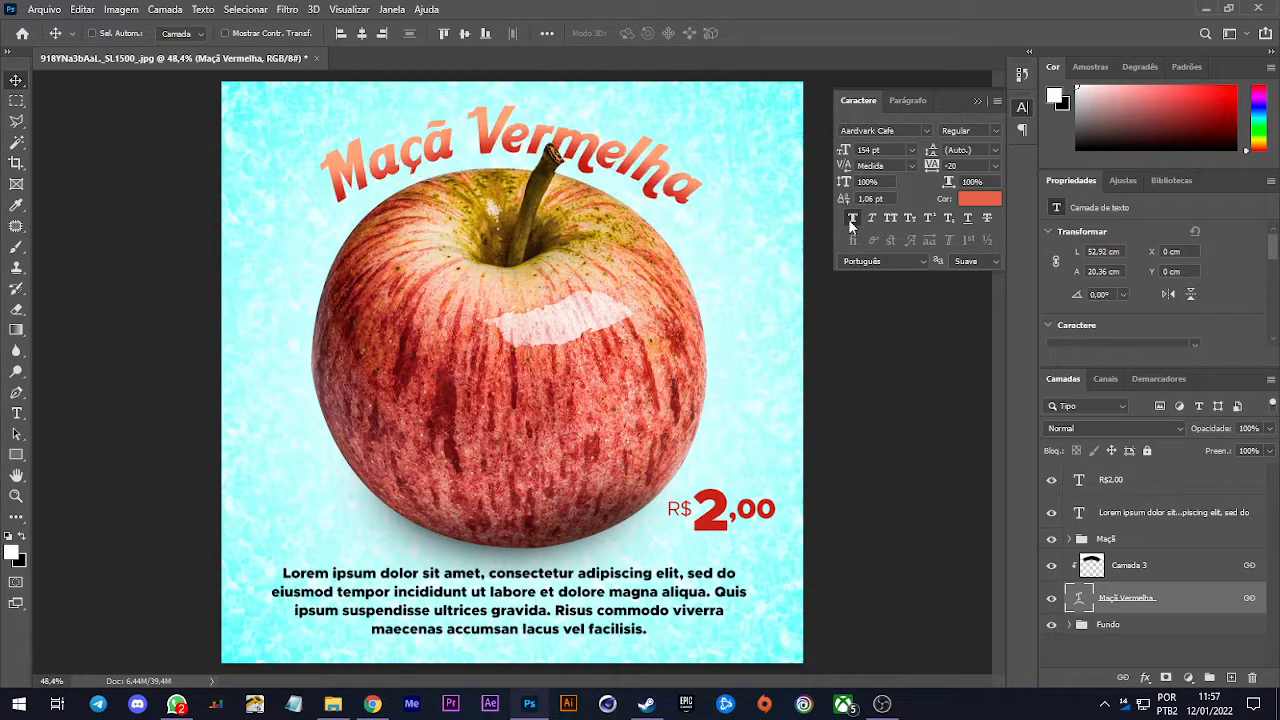
pyautogui.click(852, 217)
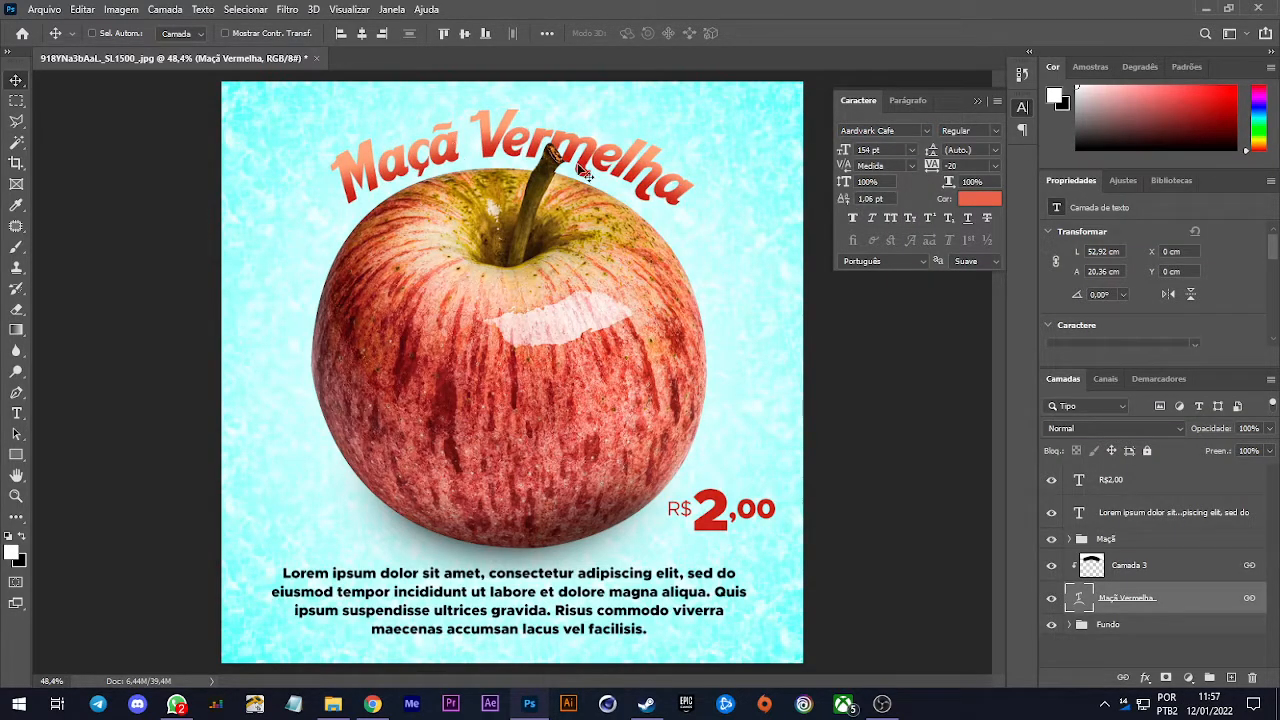
pyautogui.click(874, 217)
pyautogui.click(875, 217)
pyautogui.click(995, 130)
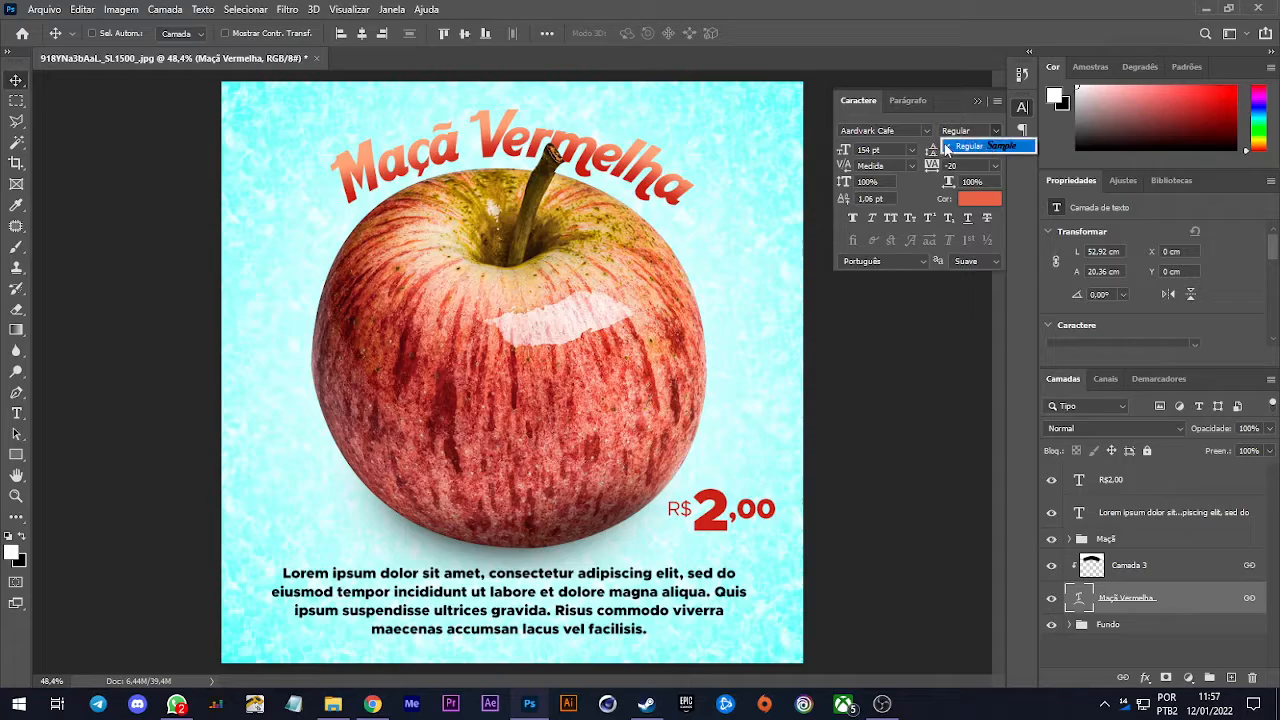
pyautogui.click(968, 146)
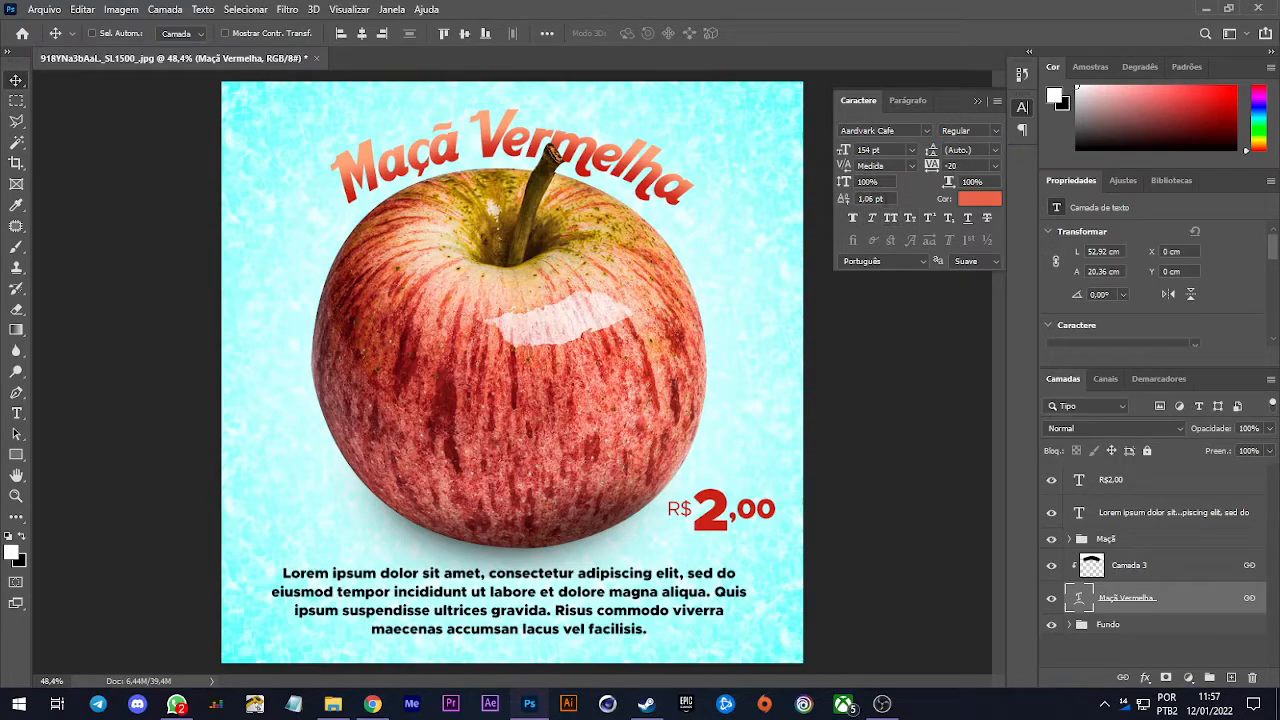
# Toggle all caps on the Aardvark Cafe title several times to compare the lettering, leaving it off
pyautogui.click(893, 218)
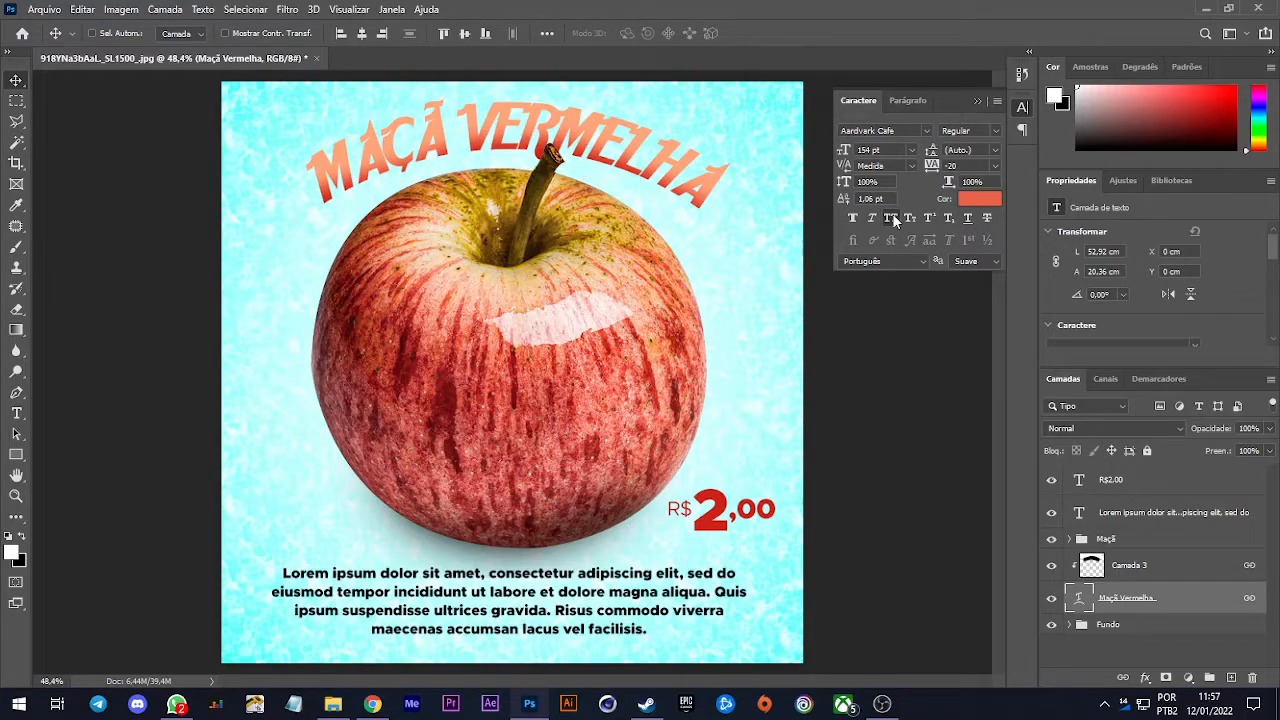
pyautogui.click(893, 218)
pyautogui.click(893, 218)
pyautogui.click(893, 218)
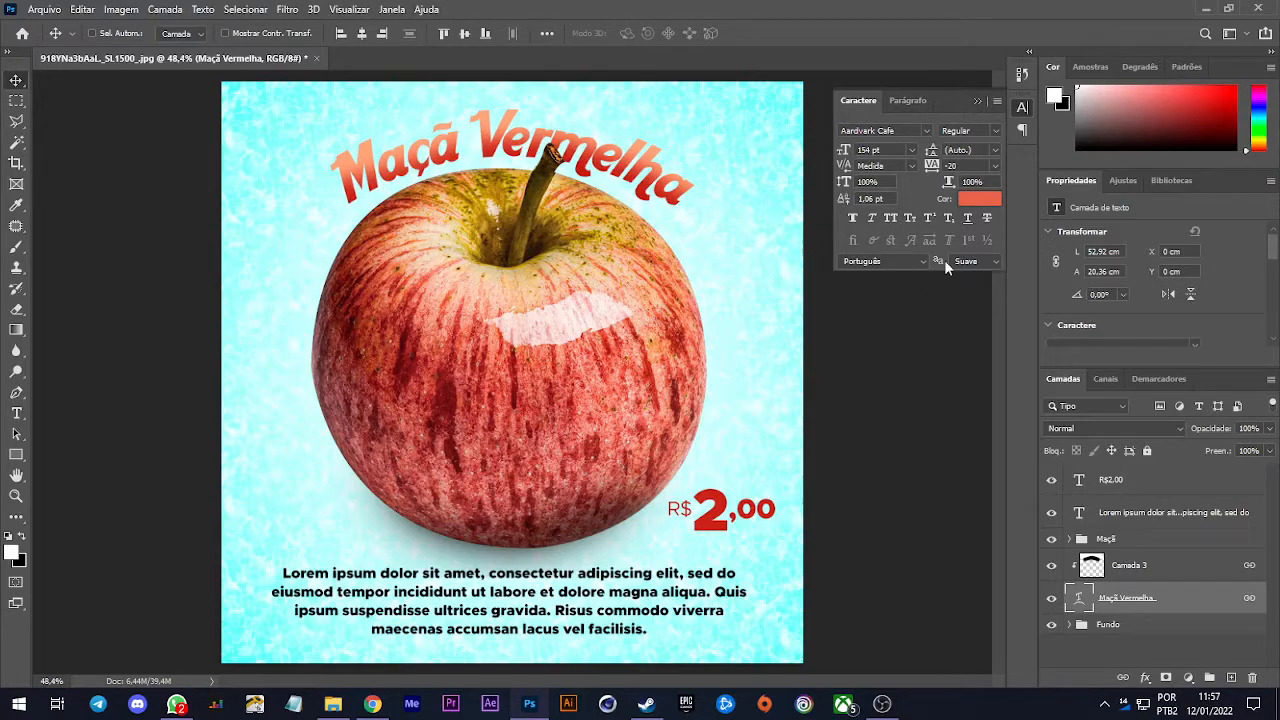
pyautogui.click(891, 218)
pyautogui.click(891, 218)
# Try the title in the Montana font, with all caps switched on and off again
pyautogui.click(928, 129)
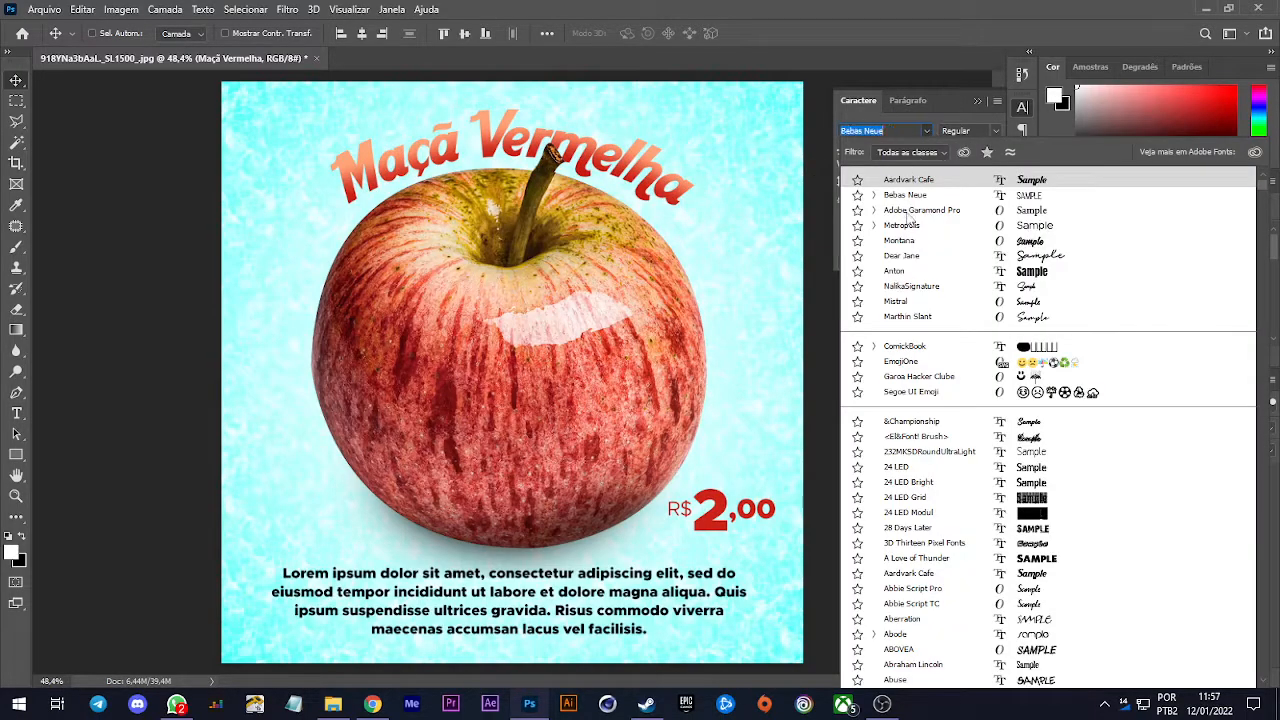
pyautogui.click(903, 242)
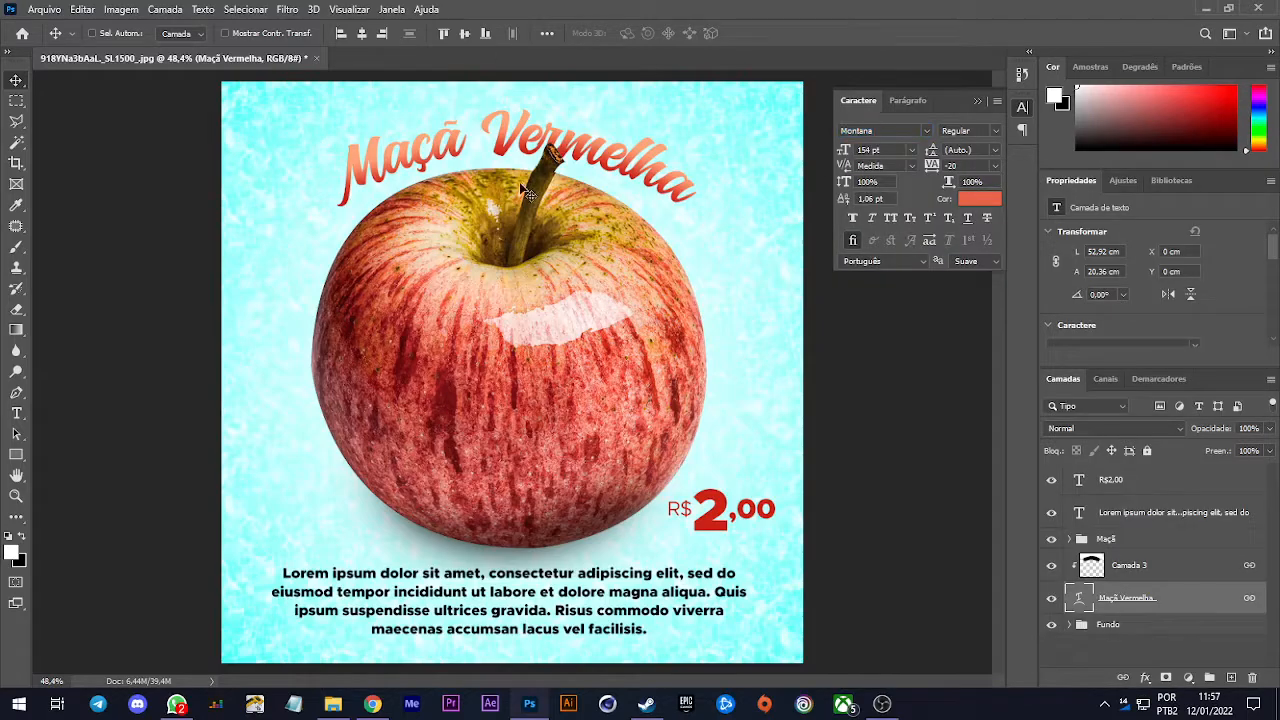
pyautogui.click(890, 220)
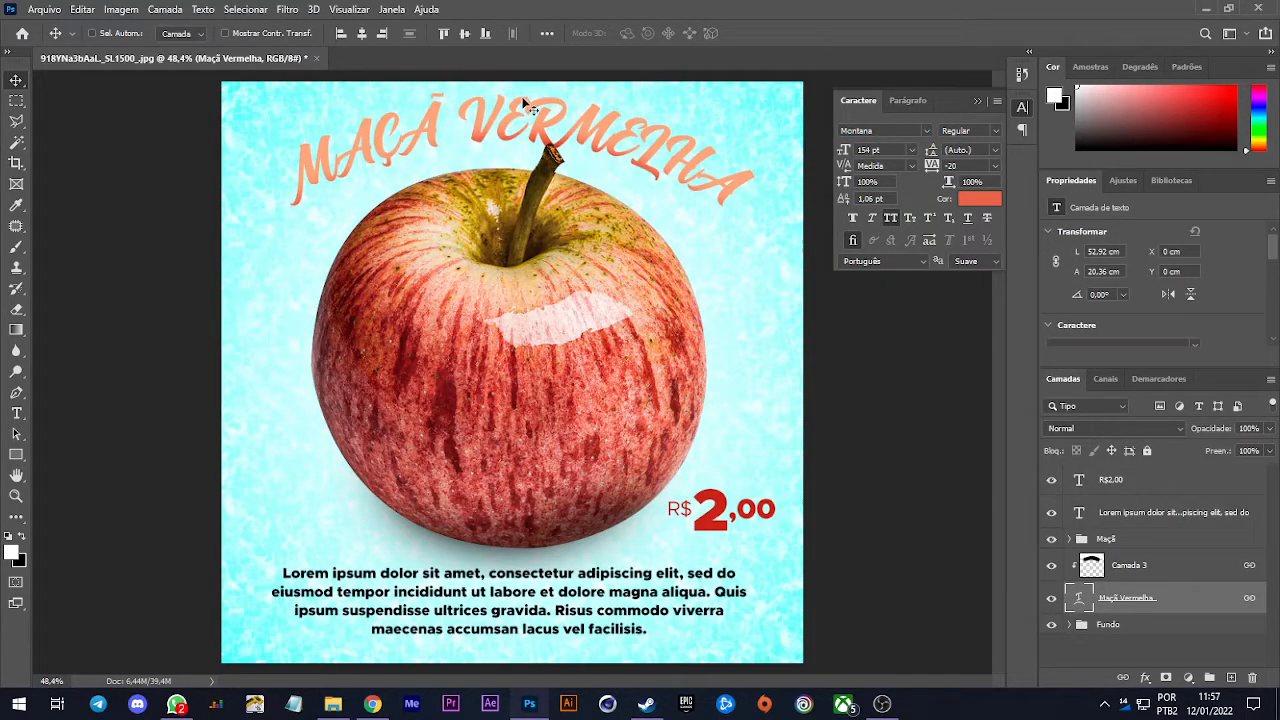
pyautogui.click(891, 217)
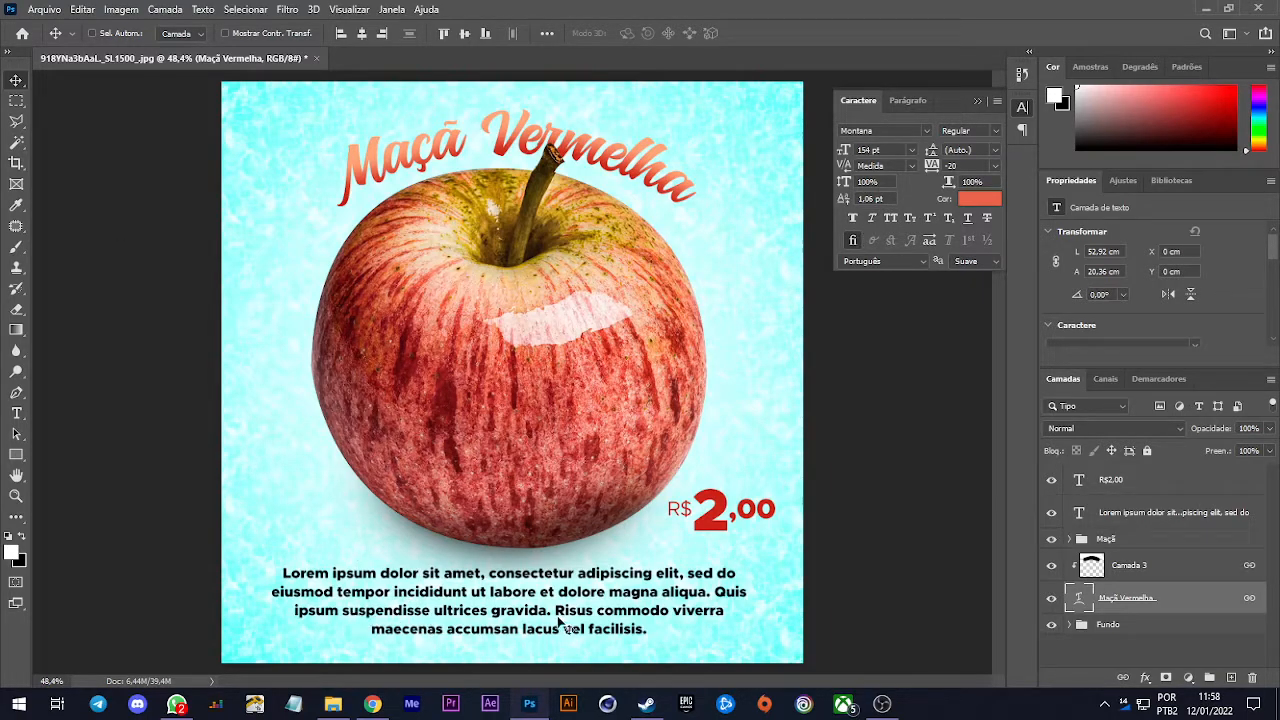
# Try the title in Bebas Neue, and in Metropolis Black with all caps
pyautogui.click(927, 130)
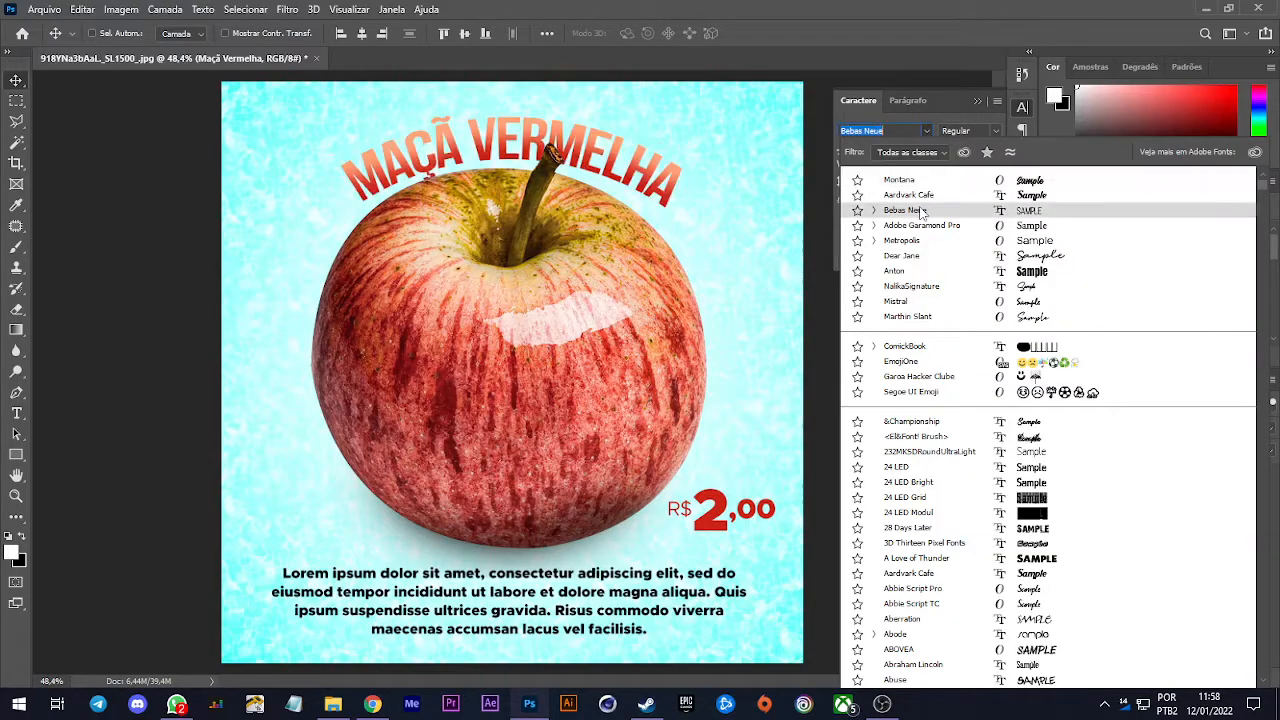
pyautogui.click(919, 209)
pyautogui.click(930, 129)
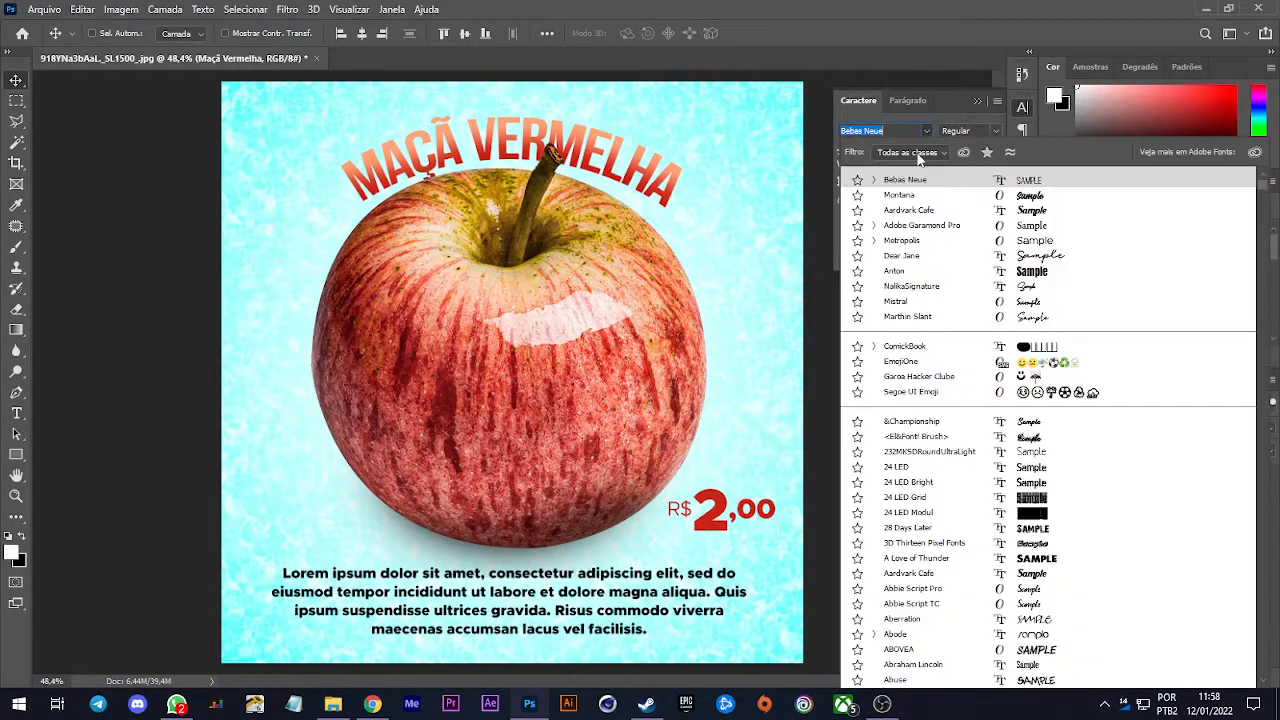
pyautogui.click(896, 242)
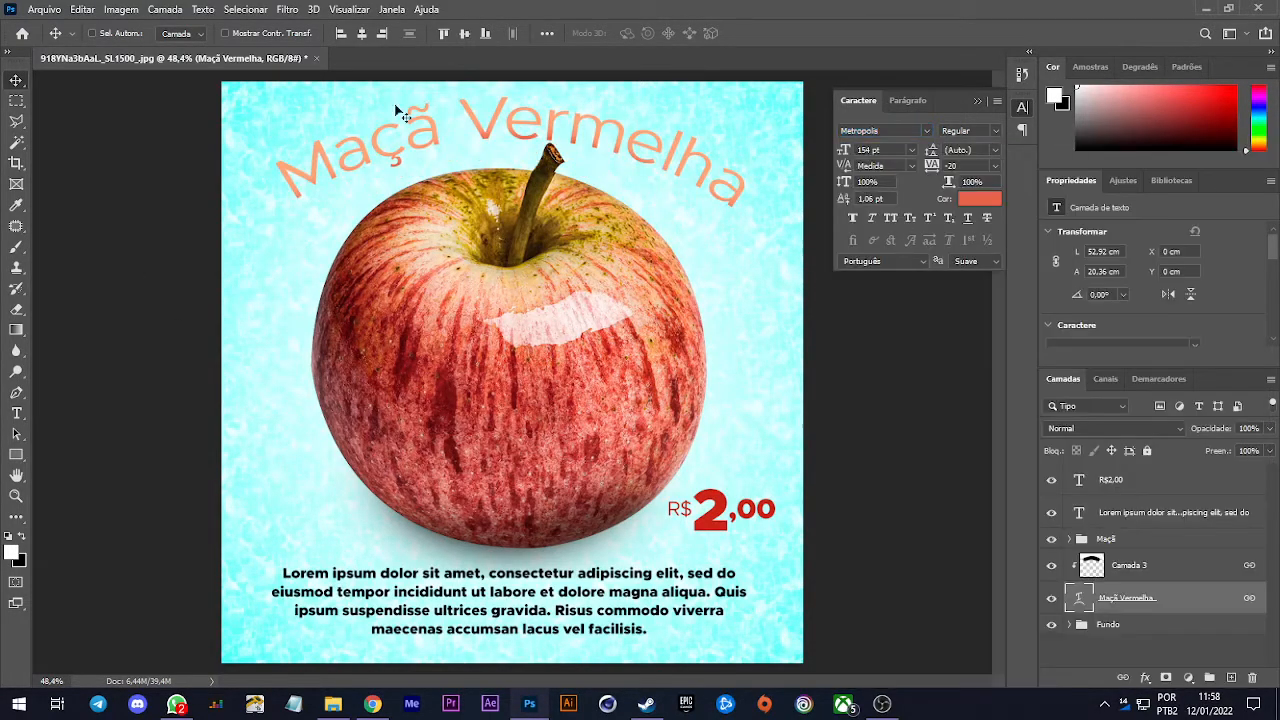
pyautogui.click(893, 217)
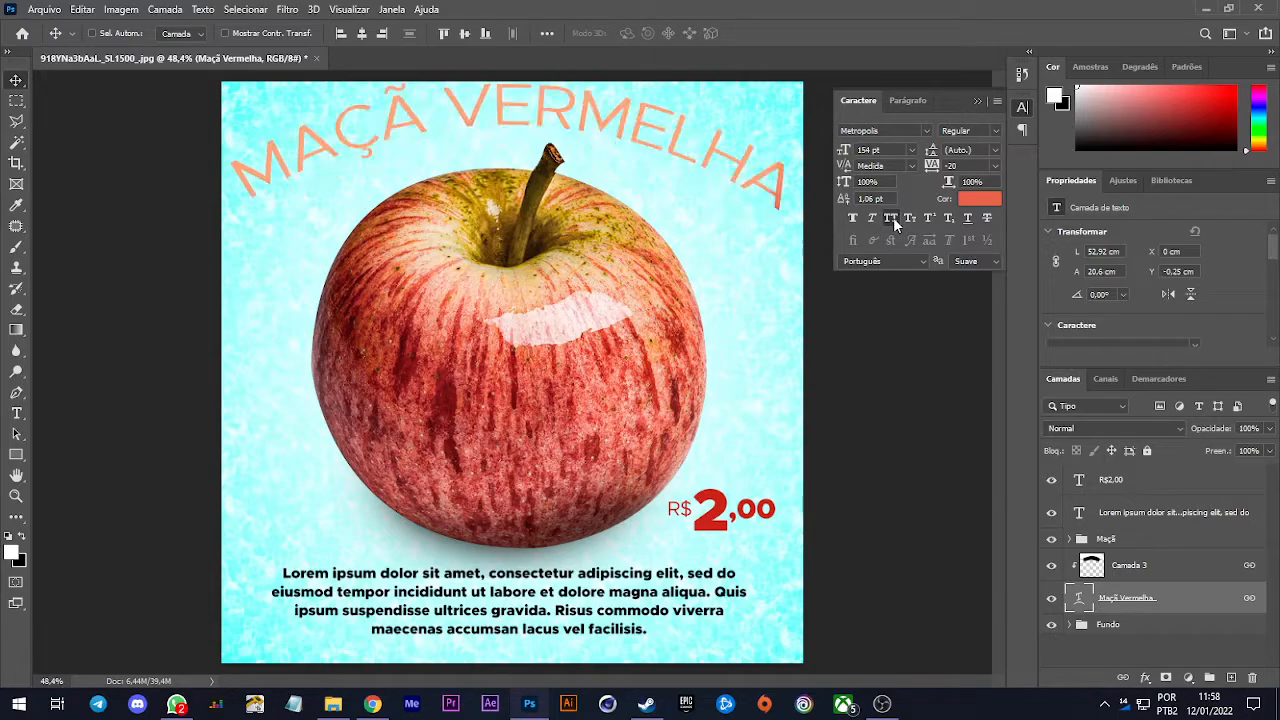
pyautogui.click(997, 130)
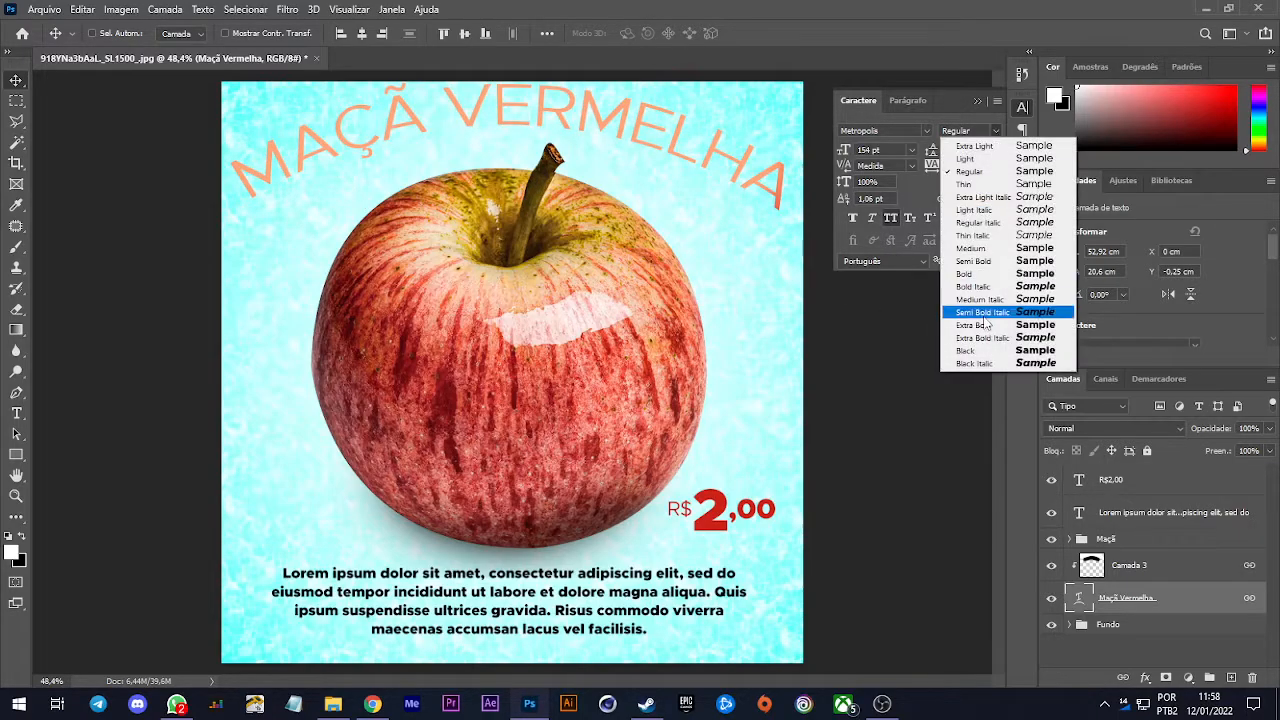
pyautogui.click(970, 348)
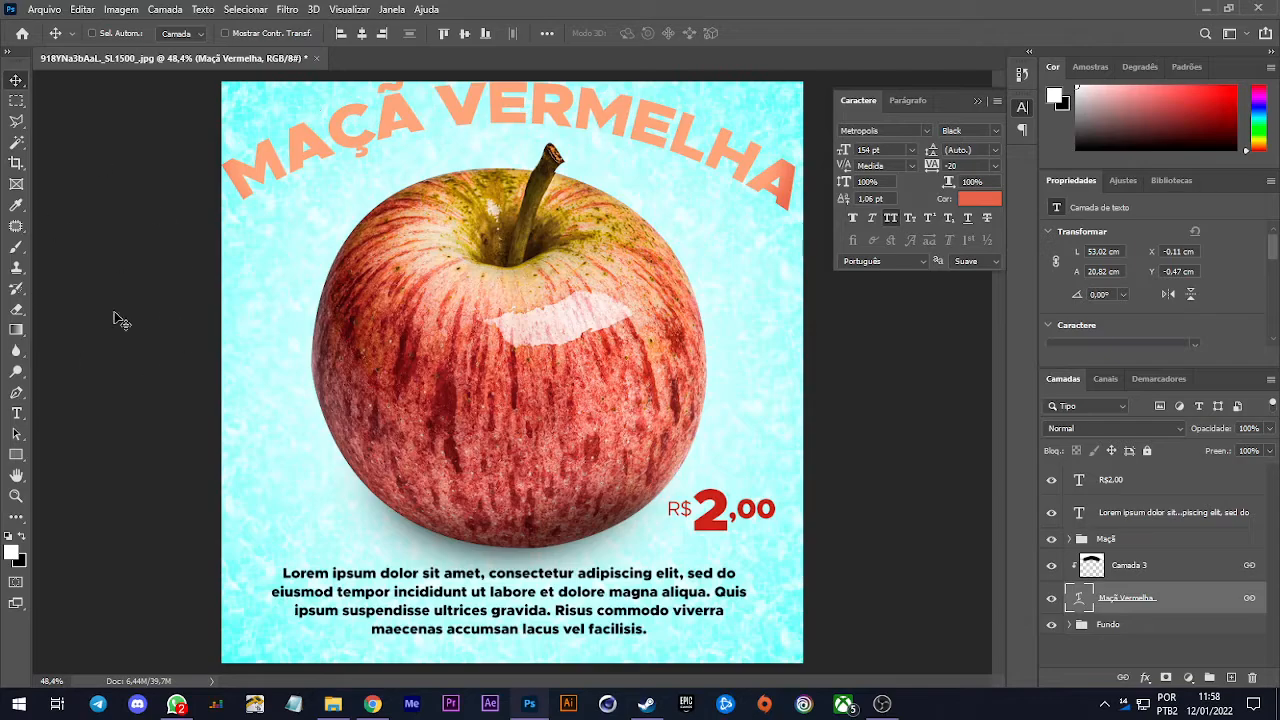
# Set the title's font to Montana Regular and turn off all caps
pyautogui.click(927, 130)
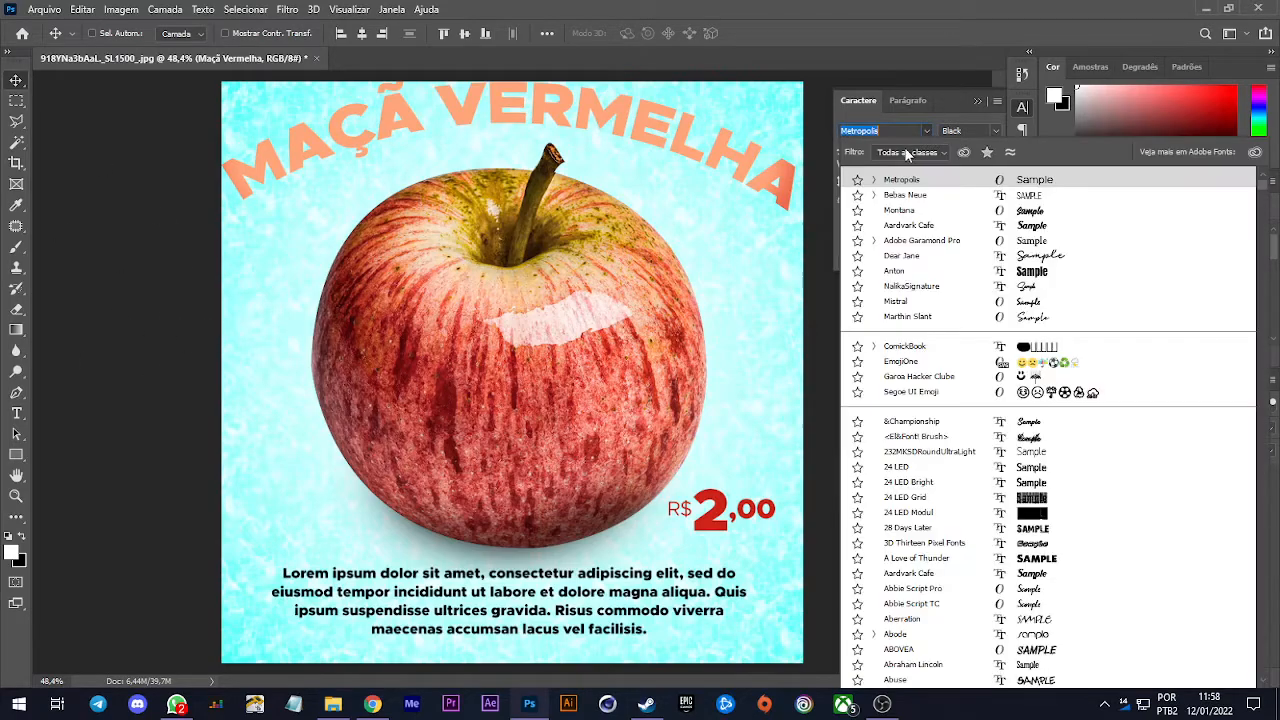
pyautogui.click(907, 218)
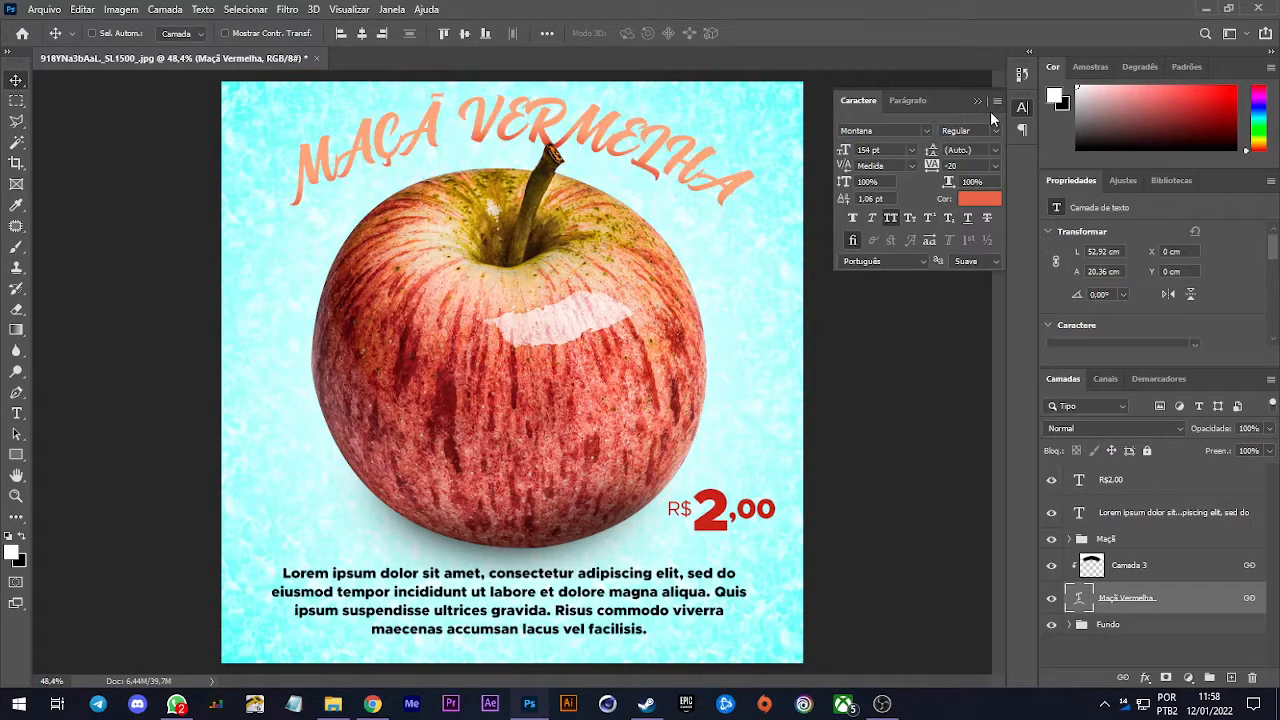
pyautogui.click(995, 131)
pyautogui.click(968, 150)
pyautogui.click(893, 218)
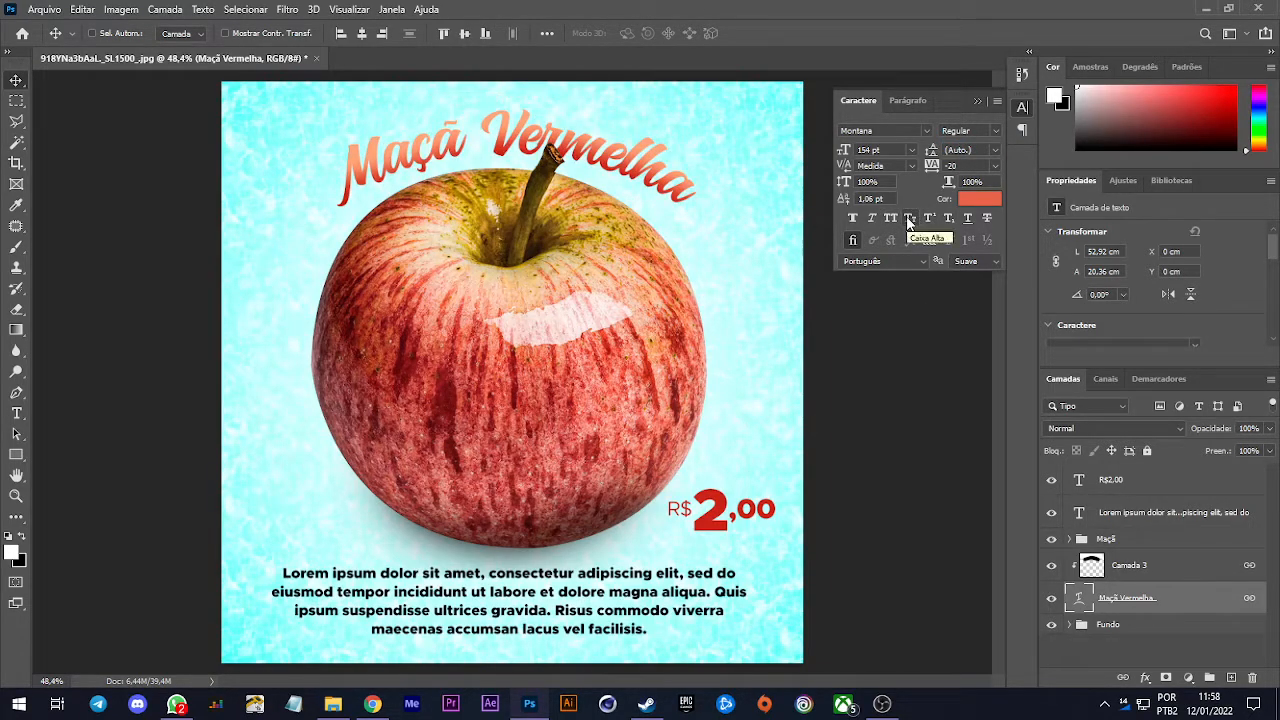
# Toggle small caps on the Montana title to compare the lettering, leaving it on
pyautogui.click(910, 219)
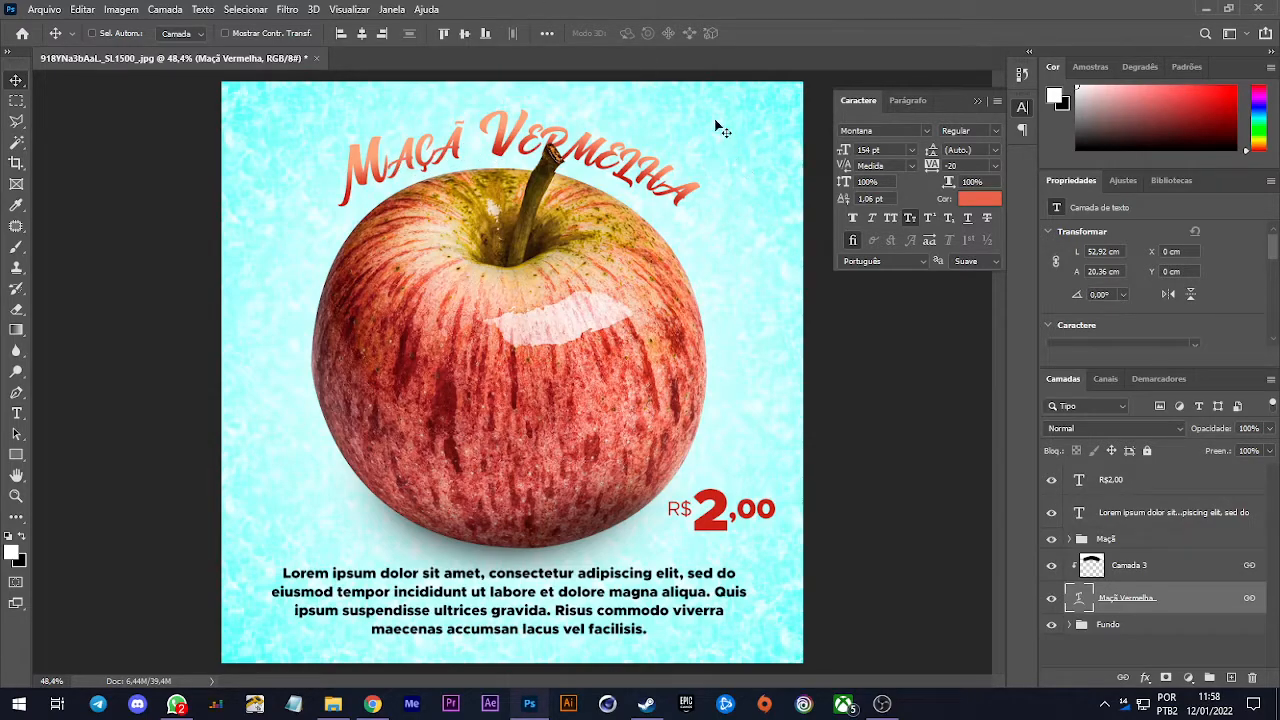
pyautogui.click(912, 219)
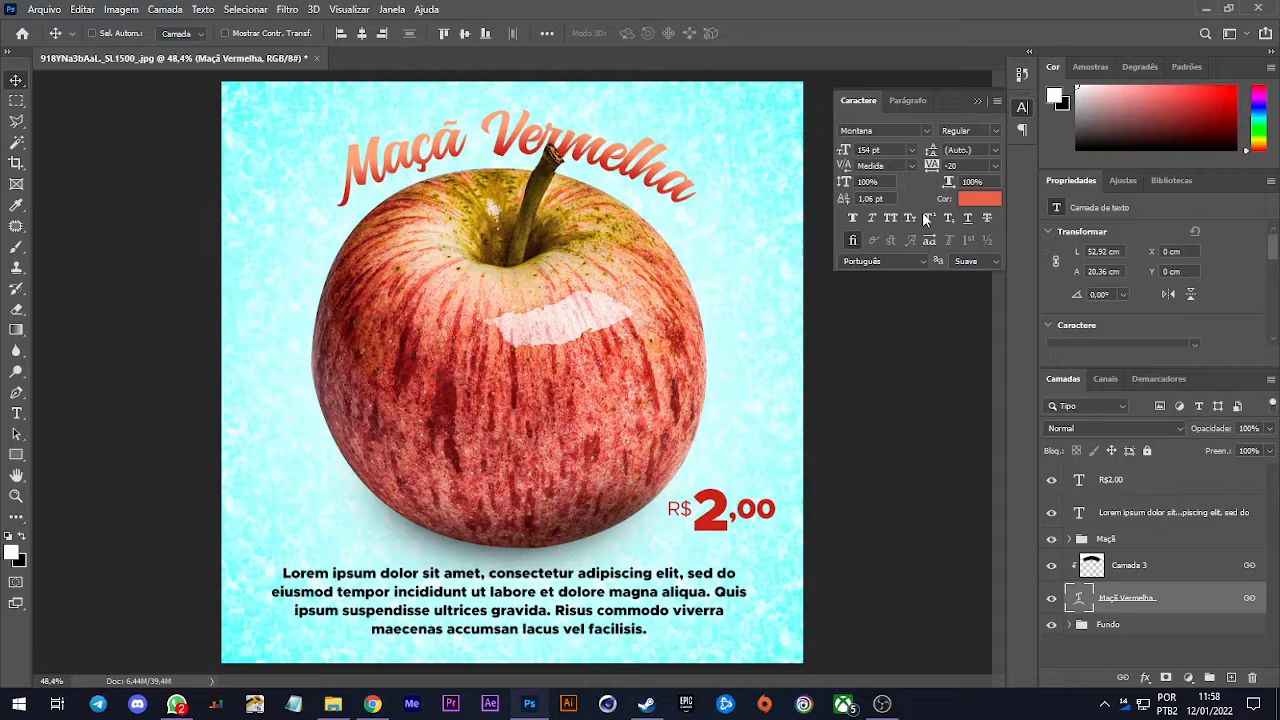
pyautogui.click(910, 218)
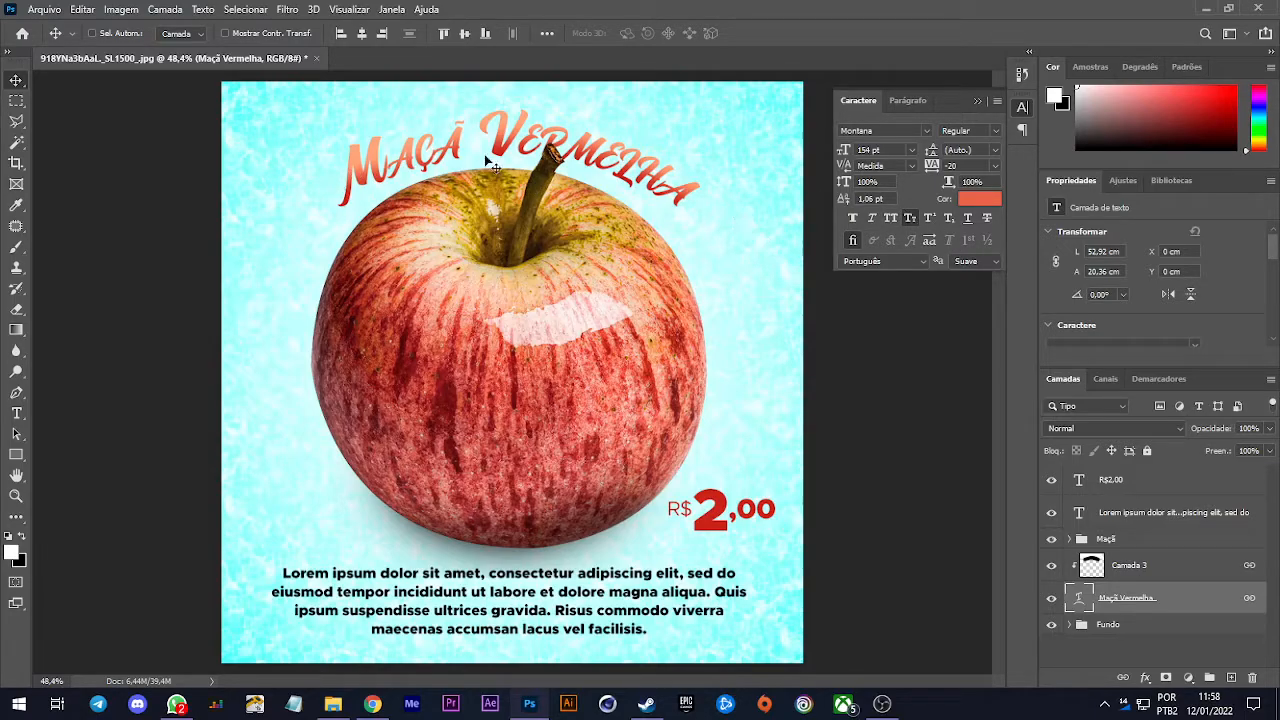
# Try the small-caps title in Metropolis with the Black weight
pyautogui.click(926, 131)
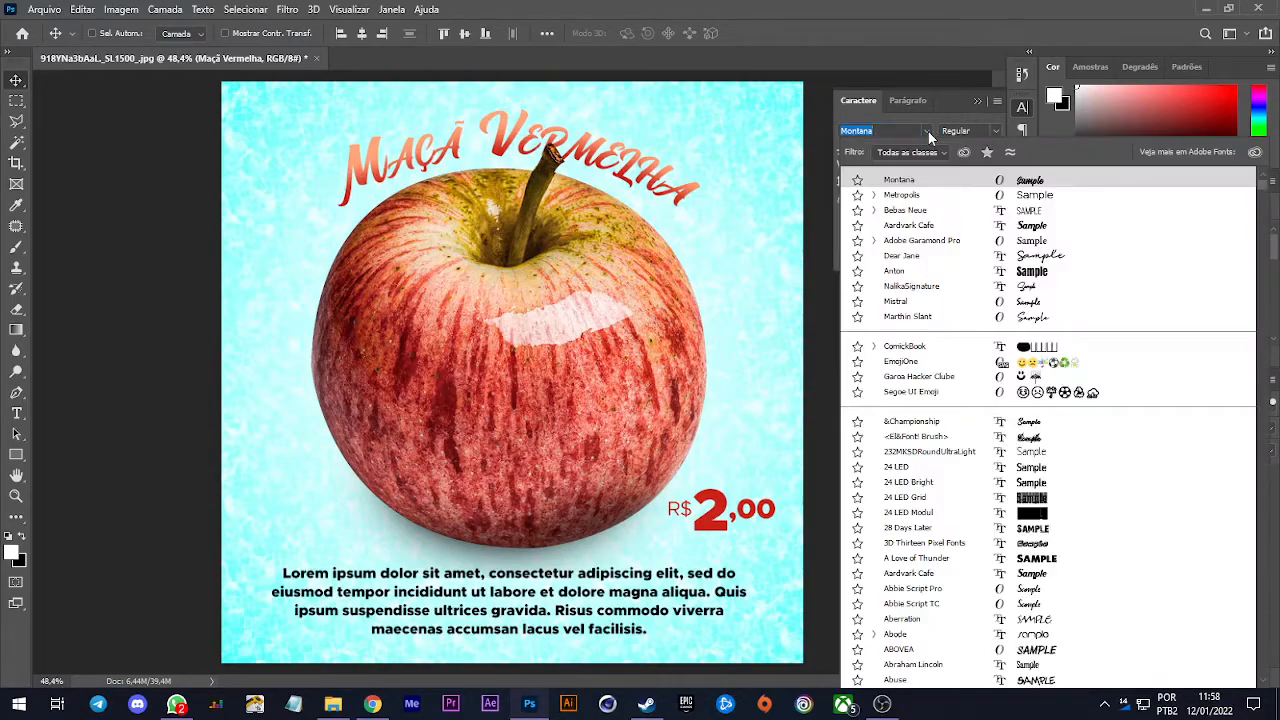
pyautogui.click(900, 195)
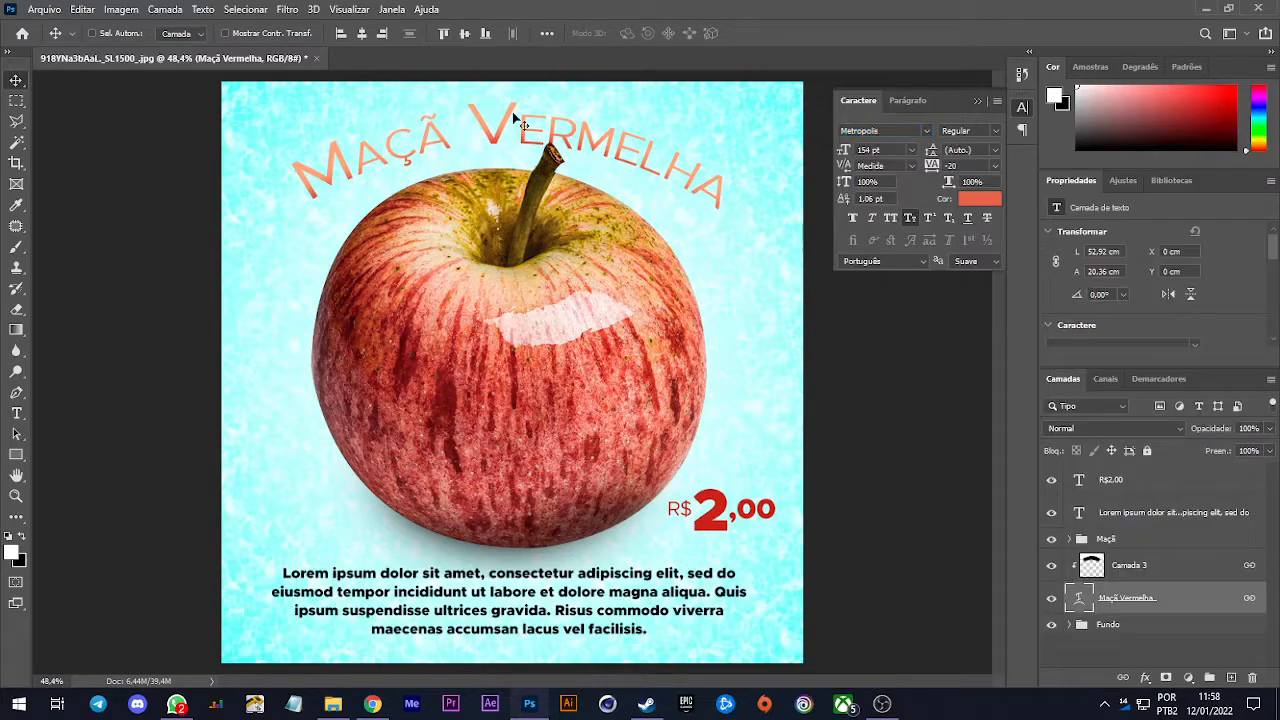
pyautogui.click(997, 131)
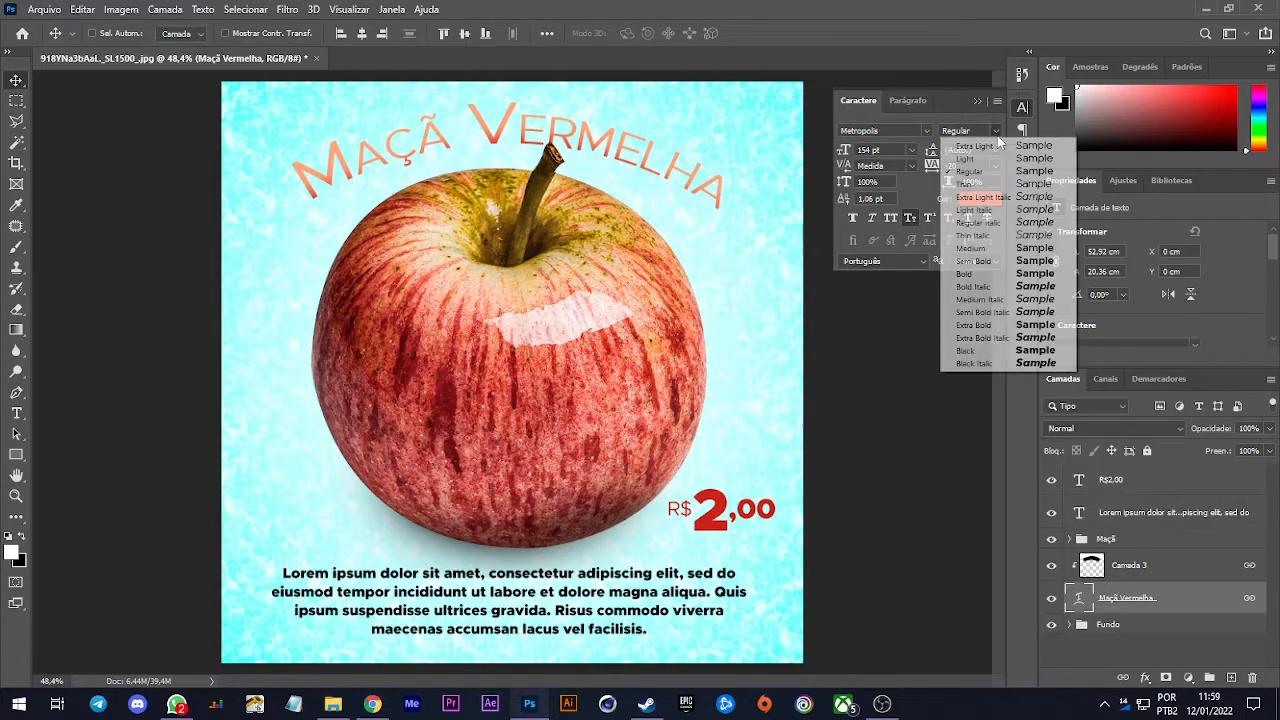
pyautogui.click(986, 354)
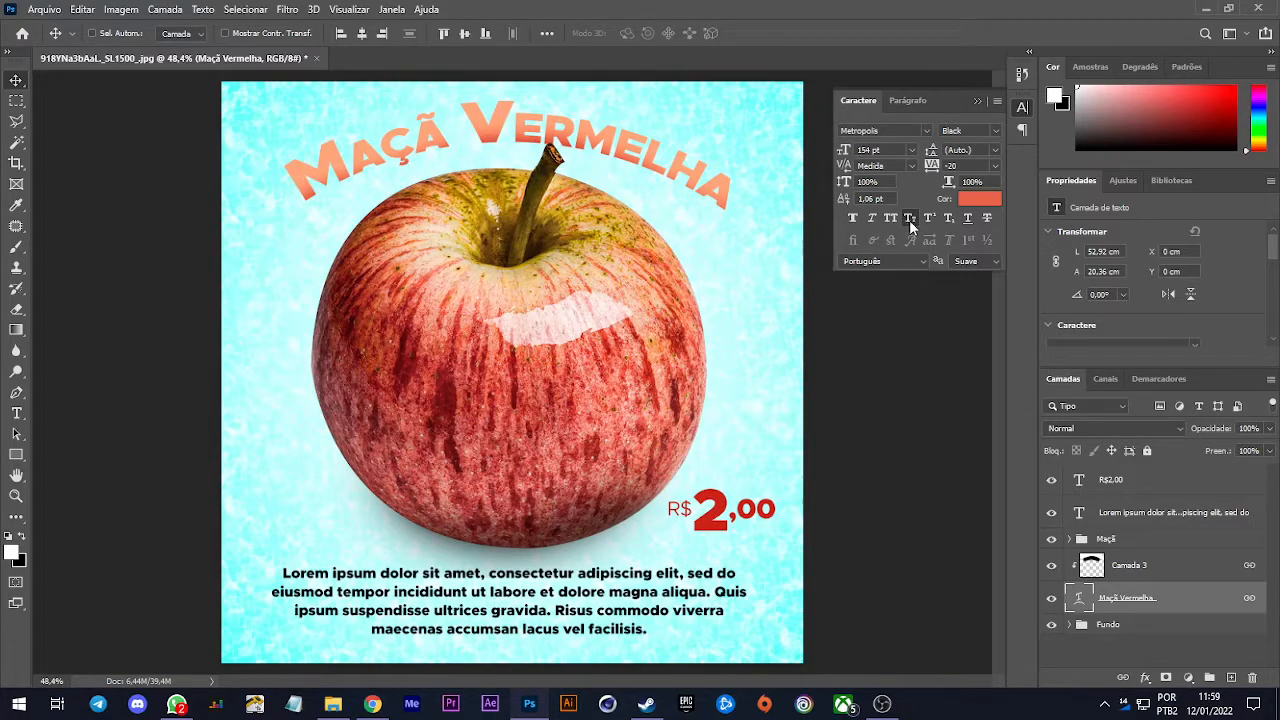
# Return the title to Montana and turn off small caps
pyautogui.click(925, 131)
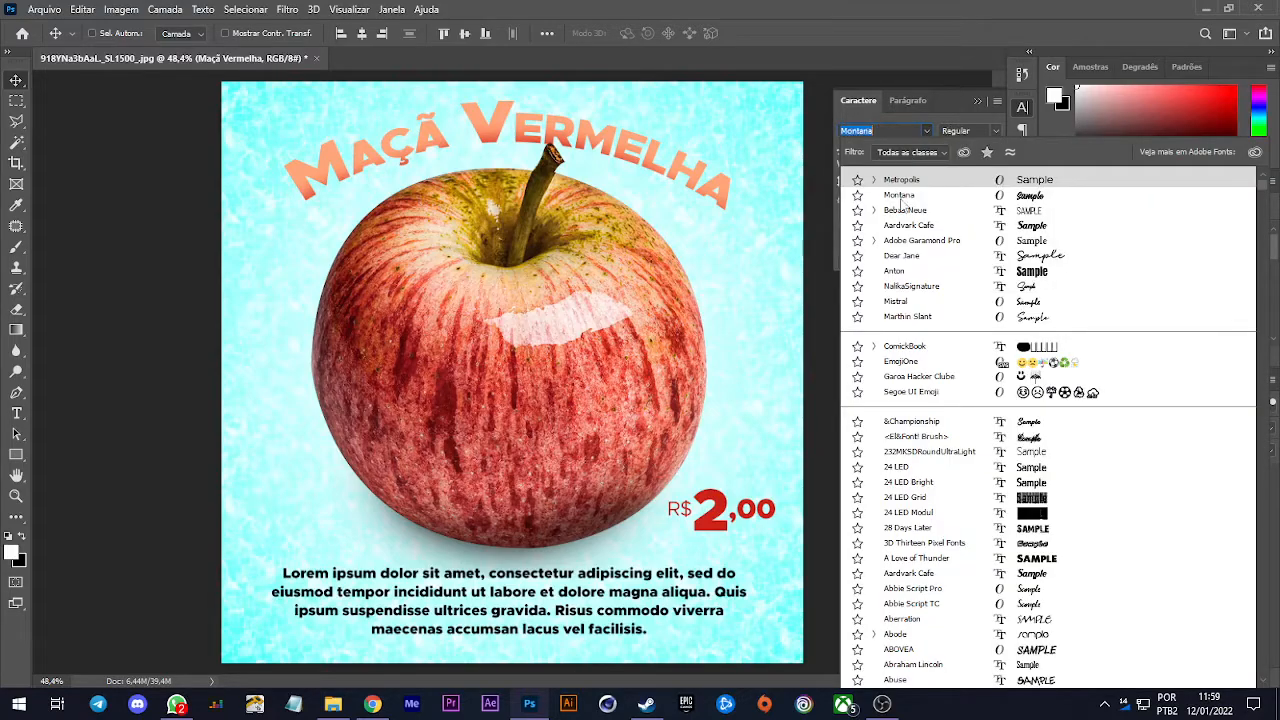
pyautogui.click(892, 160)
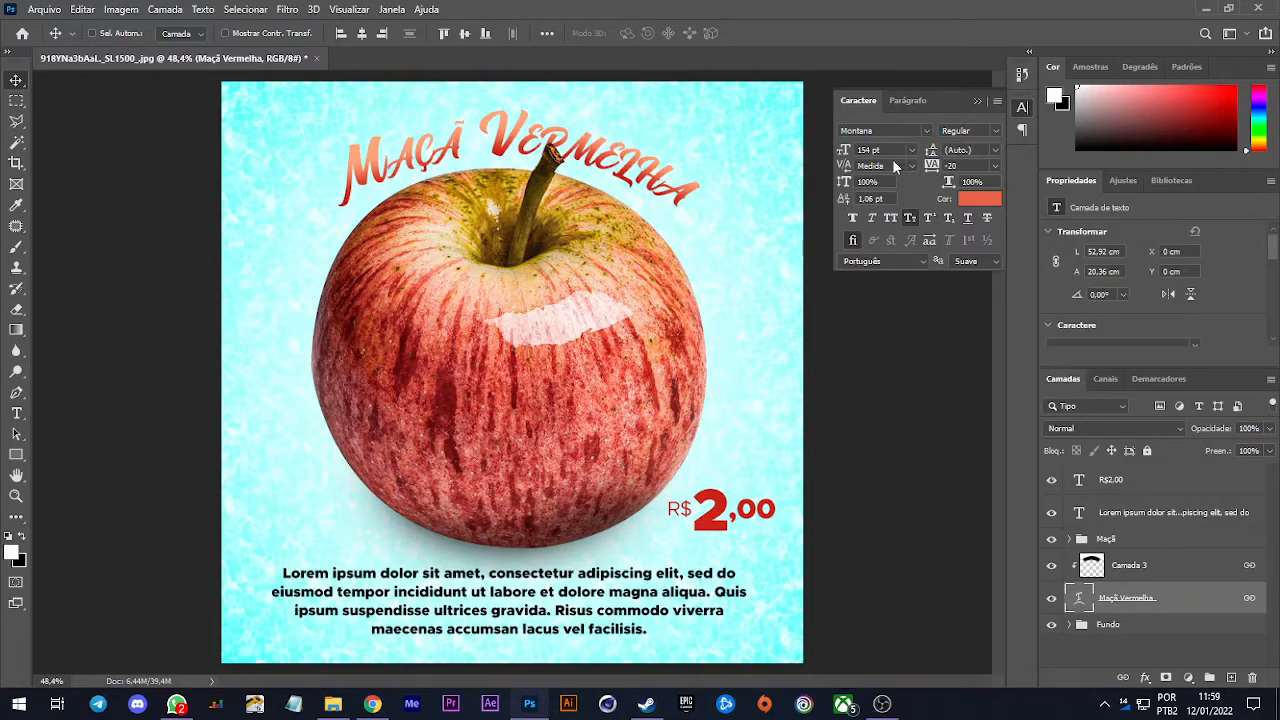
pyautogui.click(909, 218)
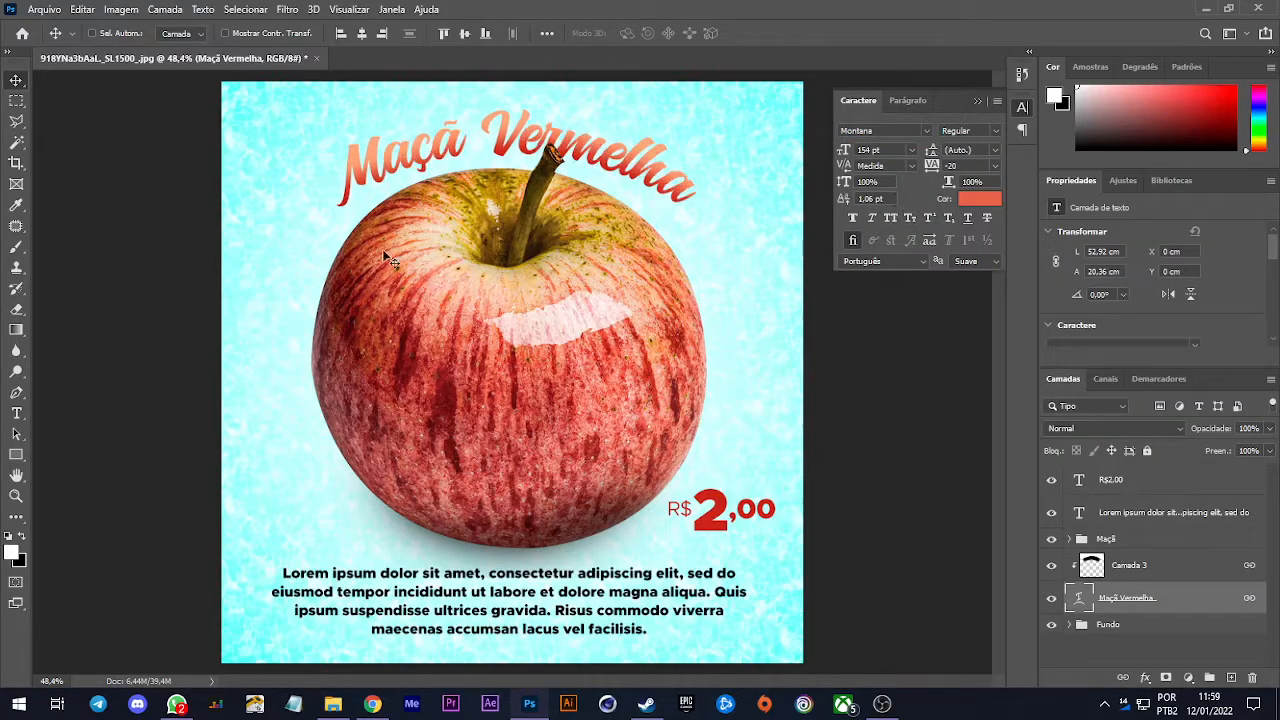
# Add a point text reading "23" to the upper right of the apple and place its layer at the top of the stack
pyautogui.click(927, 222)
pyautogui.click(928, 219)
pyautogui.press('t')
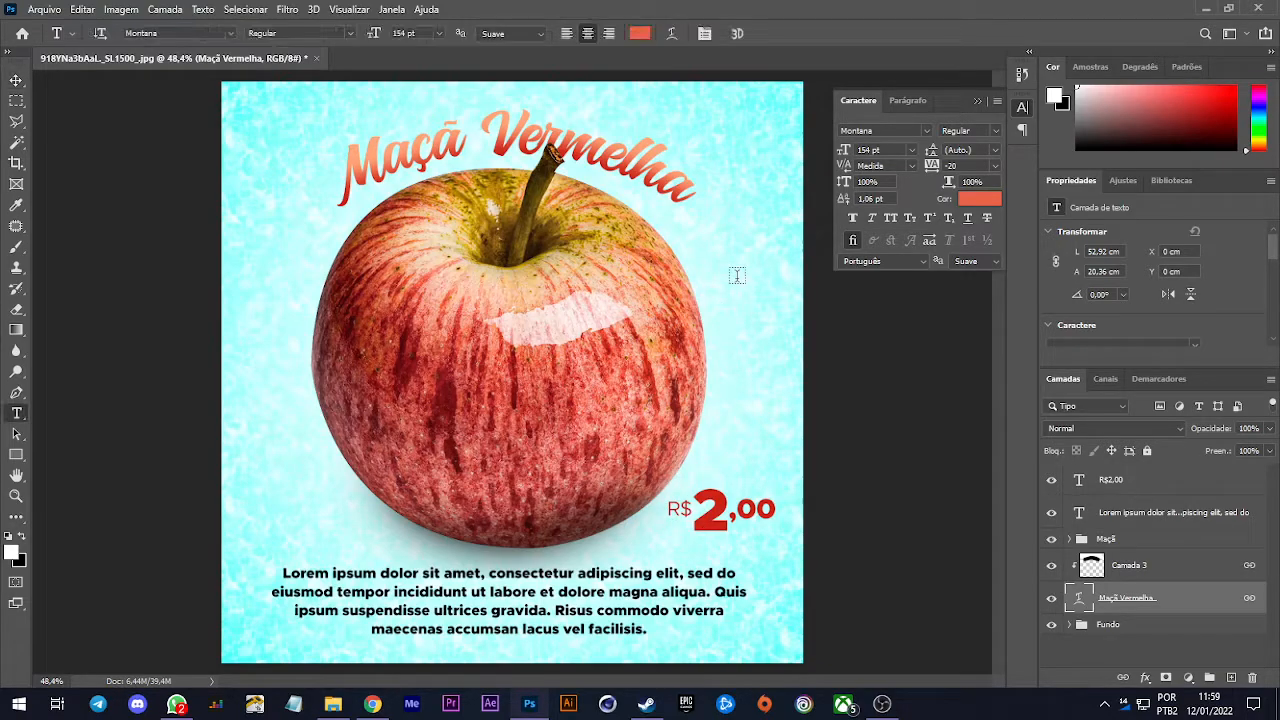
pyautogui.click(737, 278)
pyautogui.press('BackSpace')
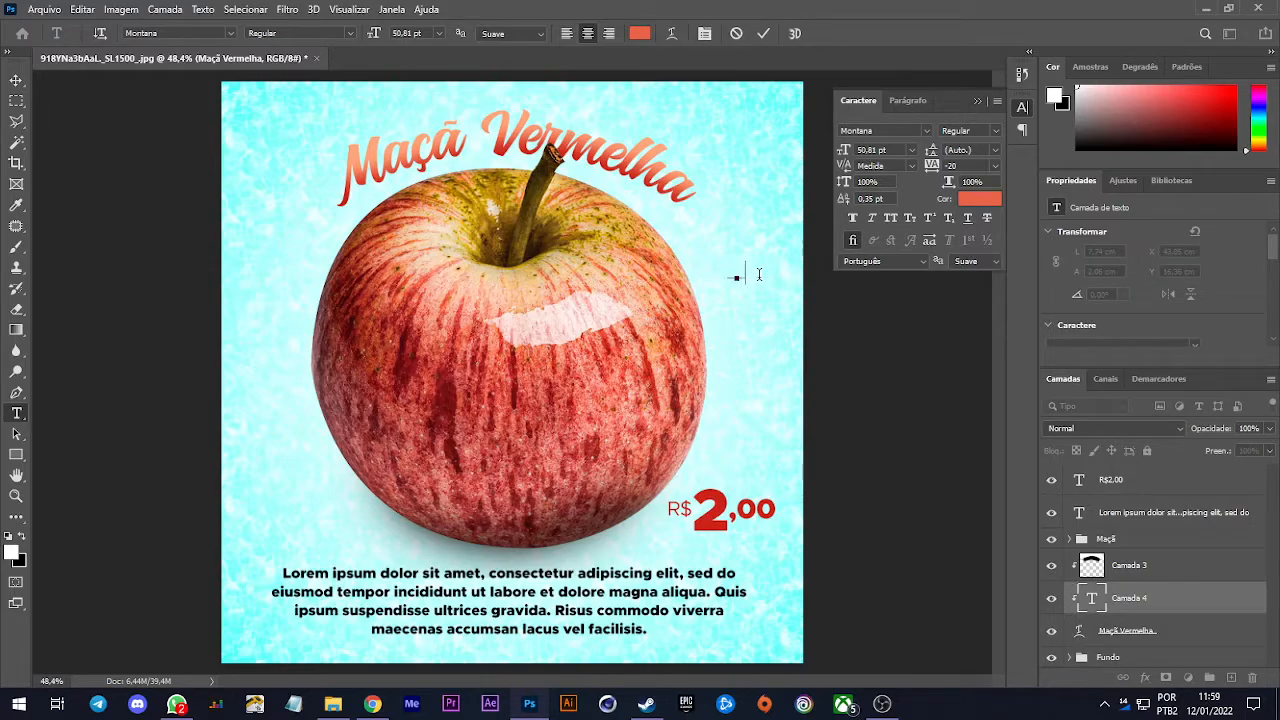
pyautogui.hotkey('ctrl', 'Return')
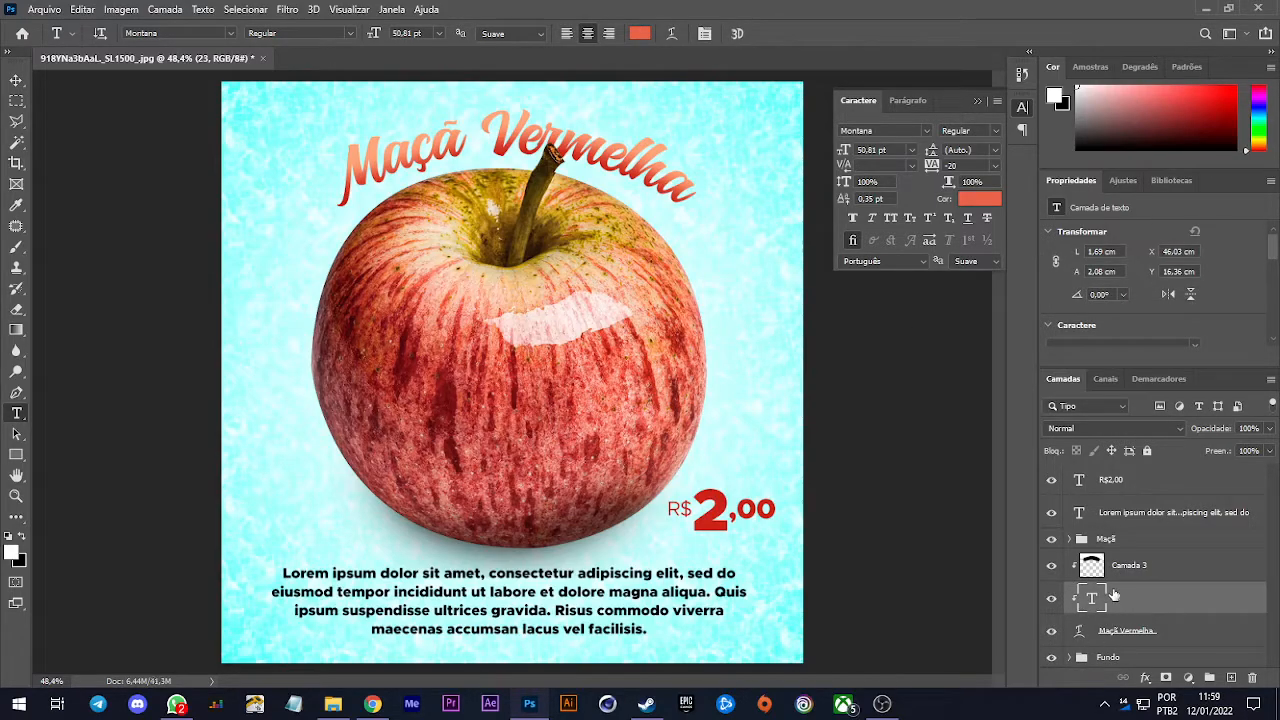
pyautogui.moveTo(1139, 611); pyautogui.dragTo(1132, 495)
# Enlarge the "23" text to about 187 pt beside the apple
pyautogui.scroll(3, 717, 264)
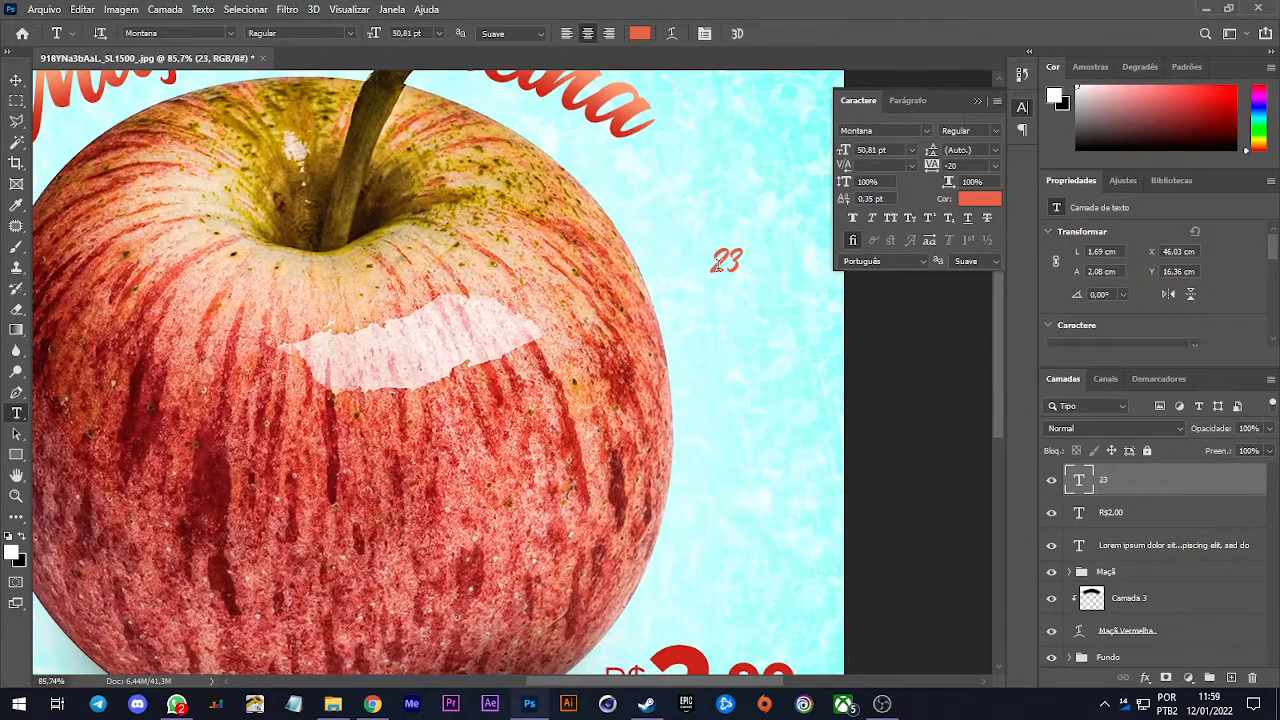
pyautogui.hotkey('ctrl', 't')
pyautogui.moveTo(744, 274); pyautogui.dragTo(811, 396)
pyautogui.press('Return')
pyautogui.moveTo(837, 346); pyautogui.dragTo(806, 294)
pyautogui.scroll(-3, 660, 328)
pyautogui.scroll(4, 757, 314)
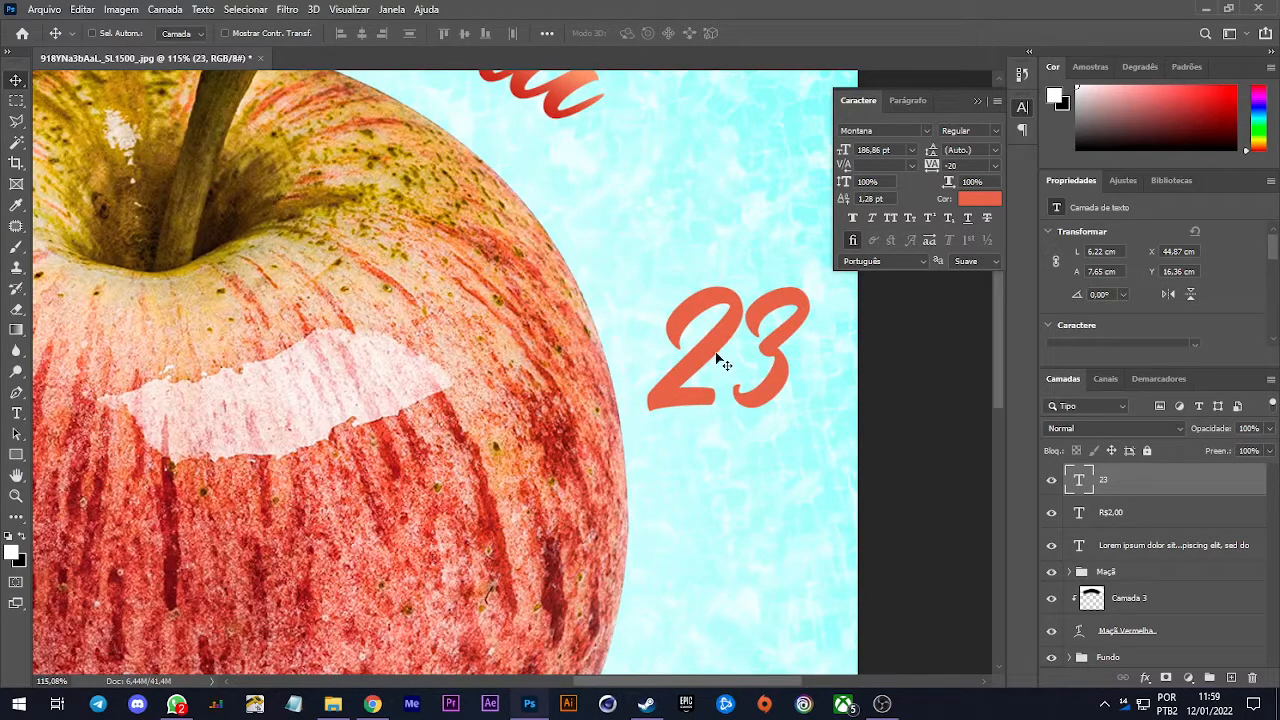
pyautogui.scroll(-3, 723, 365)
pyautogui.scroll(4, 723, 374)
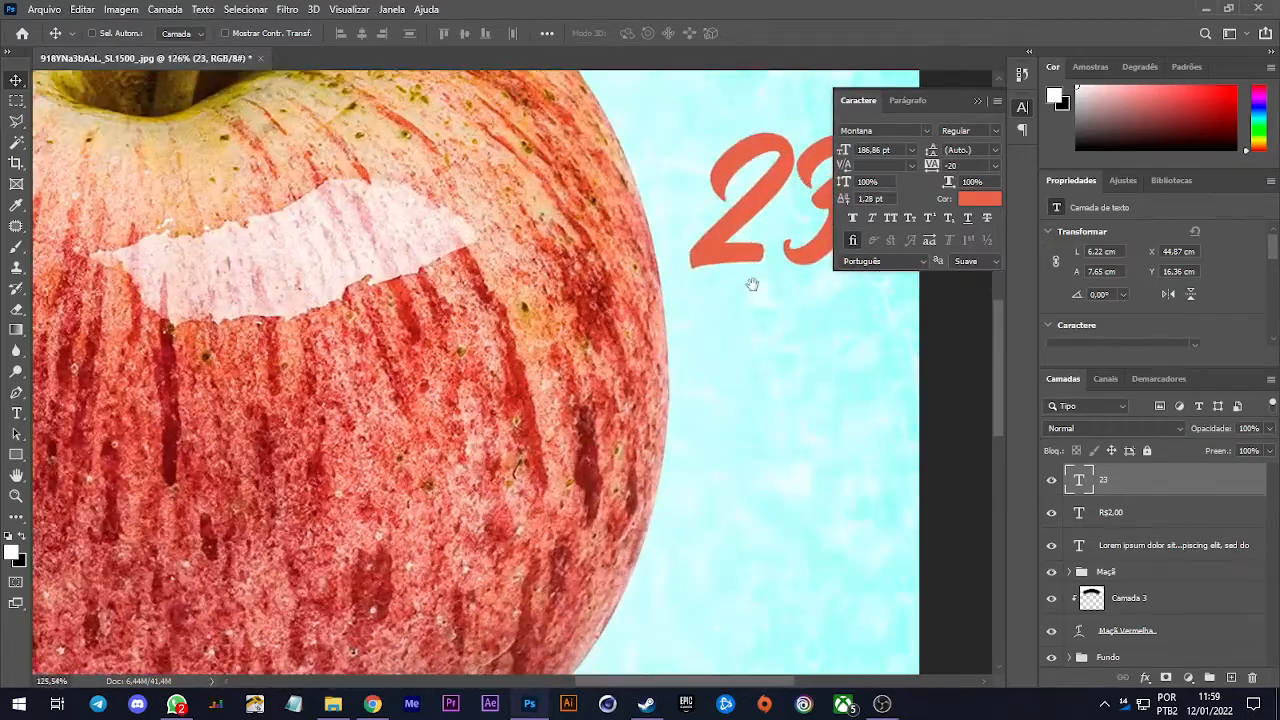
pyautogui.moveTo(751, 283); pyautogui.dragTo(674, 460)
pyautogui.hotkey('ctrl', 't')
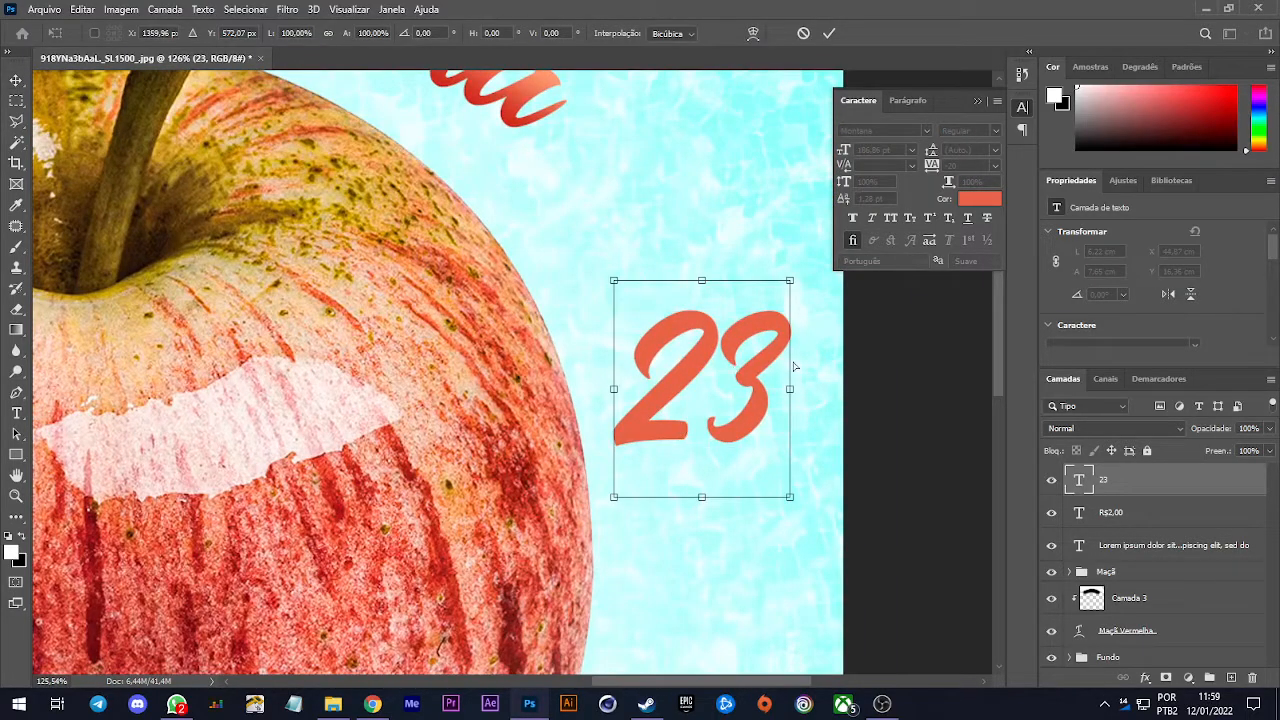
pyautogui.press('Return')
pyautogui.hotkey('ctrl', 't')
pyautogui.press('Return')
# Make the digit 3 in the "23" text a superscript and commit the edit
pyautogui.press('t')
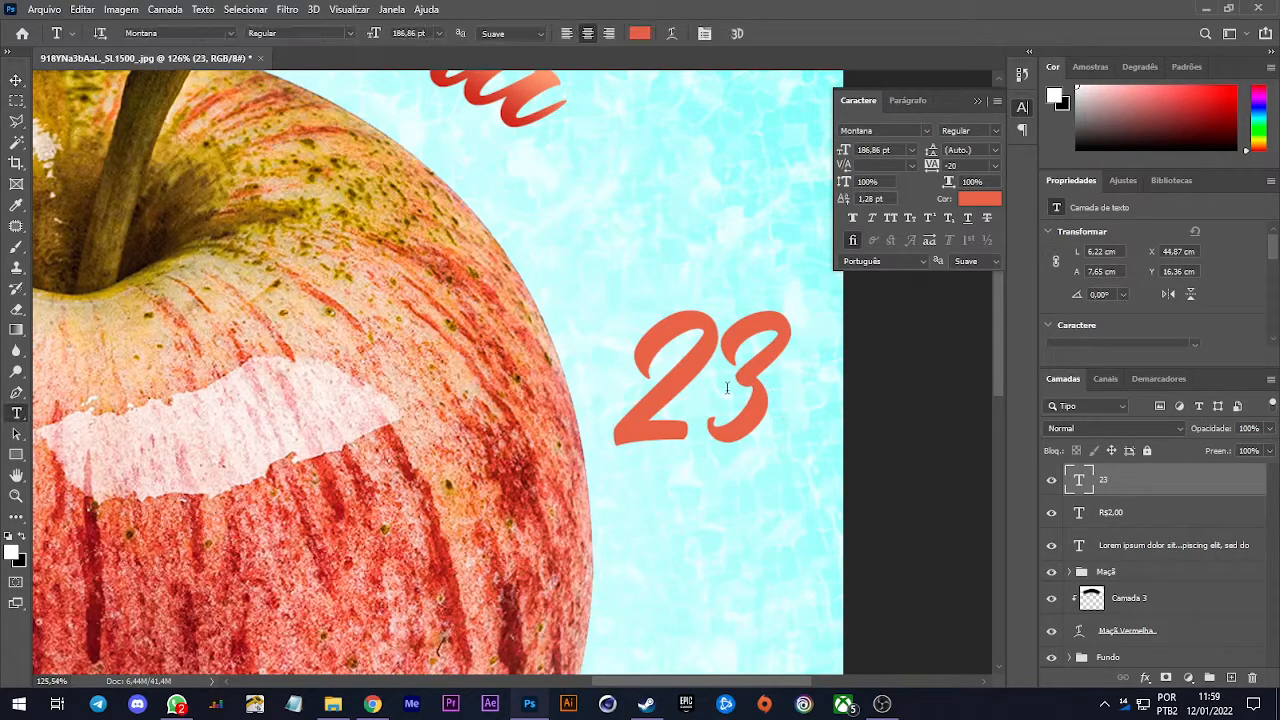
pyautogui.moveTo(737, 371); pyautogui.dragTo(790, 390)
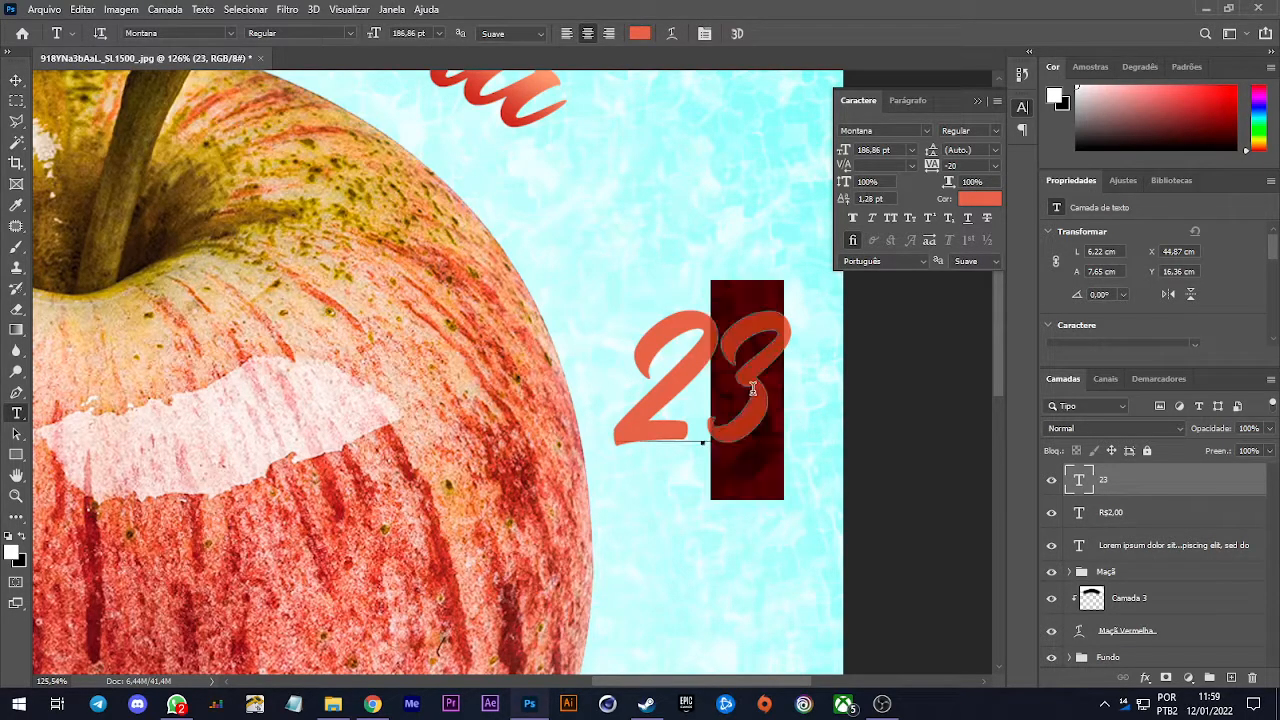
pyautogui.click(930, 216)
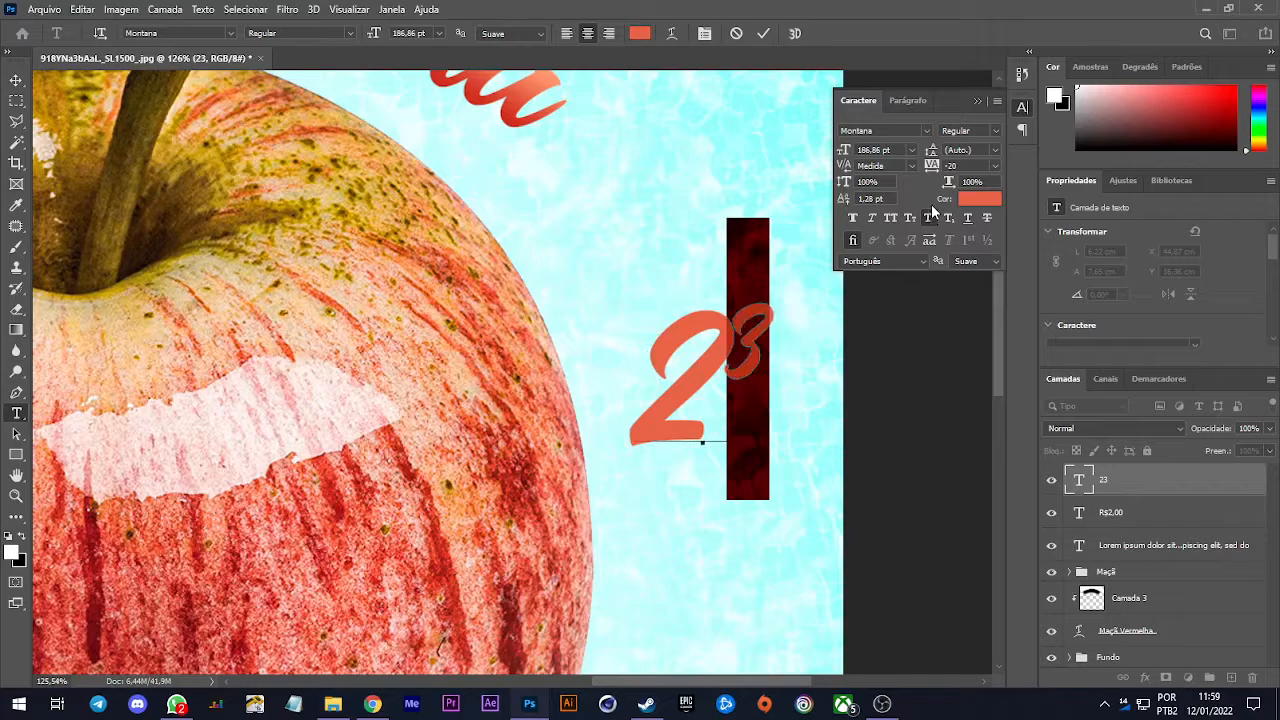
pyautogui.click(763, 33)
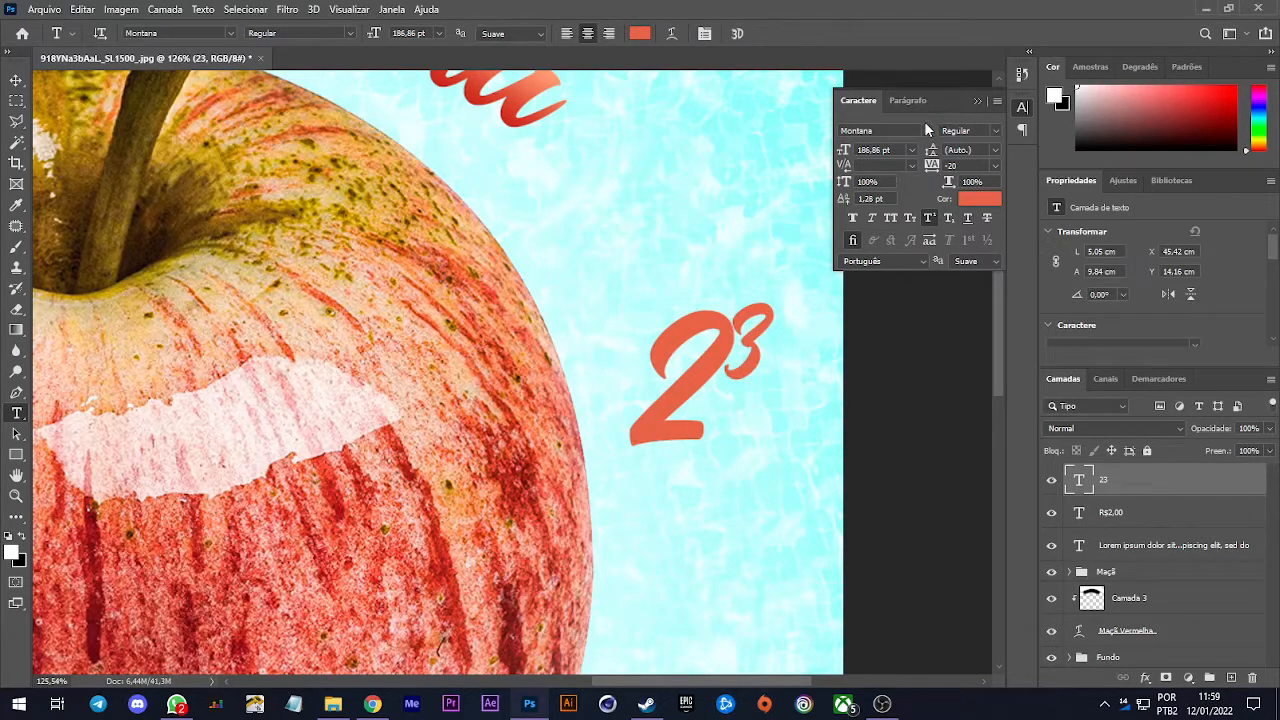
# Set the "23" text in Metropolis and compare subscript and superscript on both digits, ending on superscript
pyautogui.click(925, 129)
pyautogui.click(910, 197)
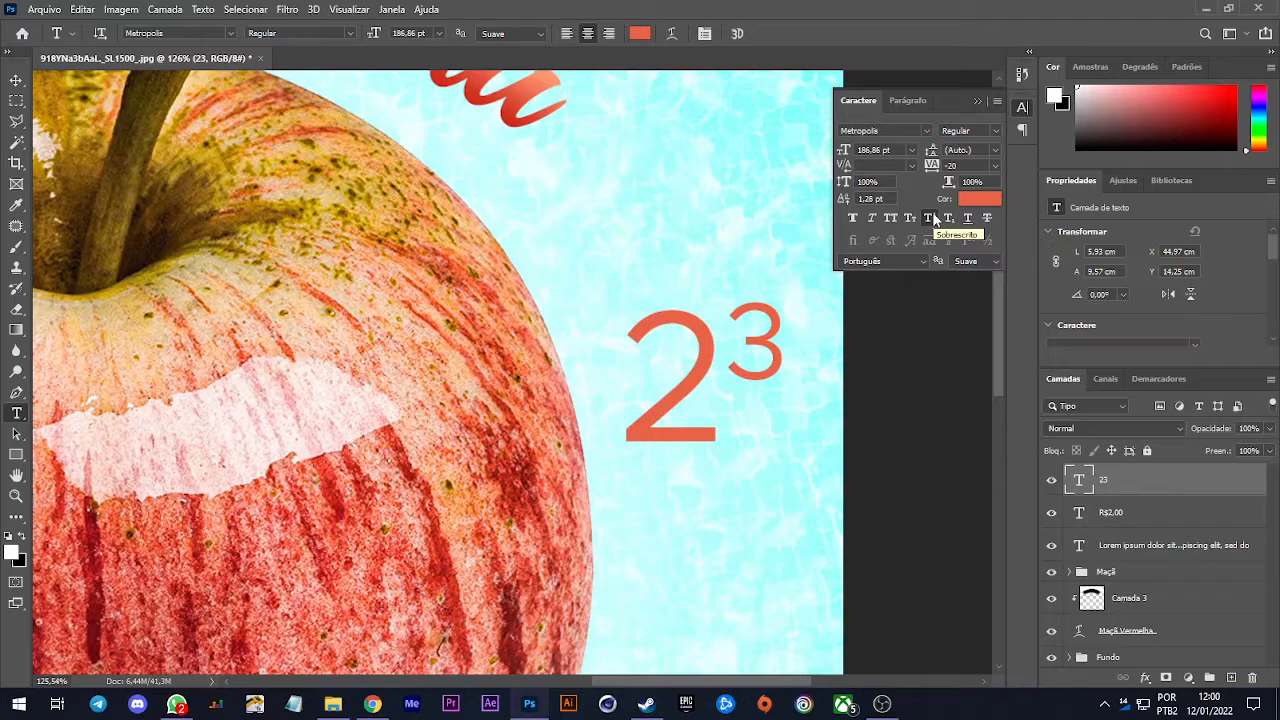
pyautogui.click(934, 218)
pyautogui.click(928, 218)
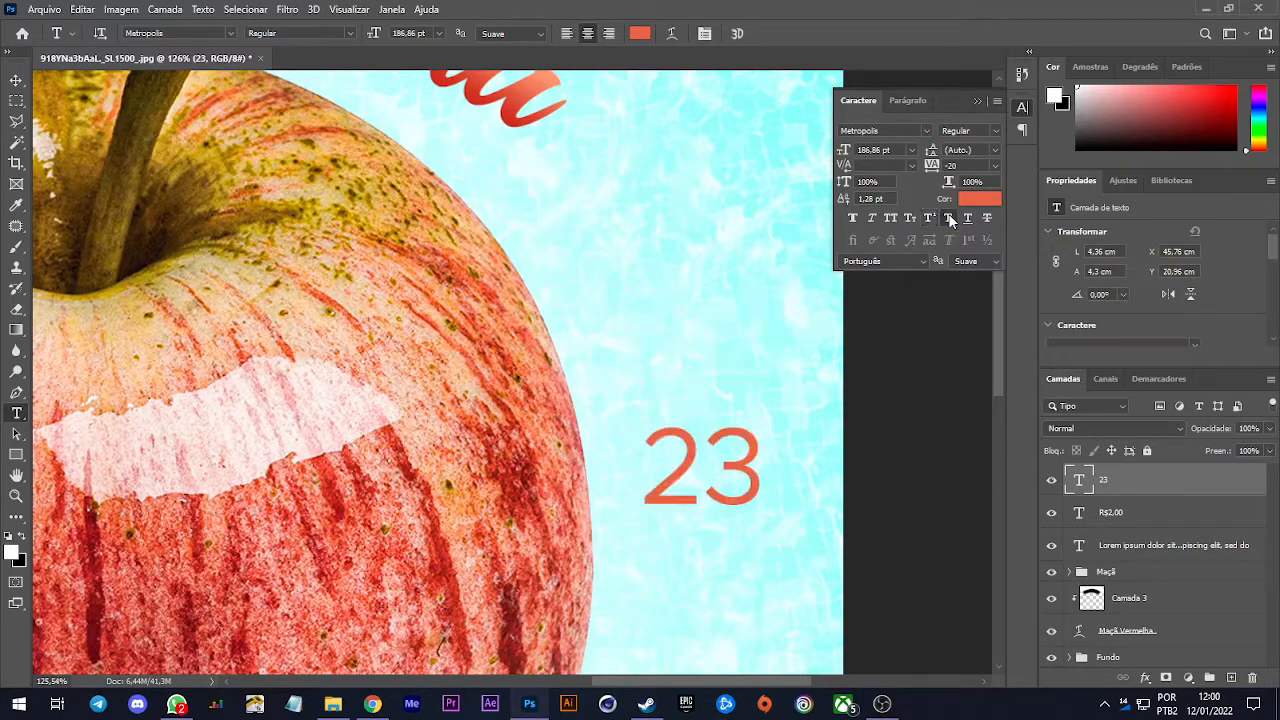
pyautogui.click(925, 218)
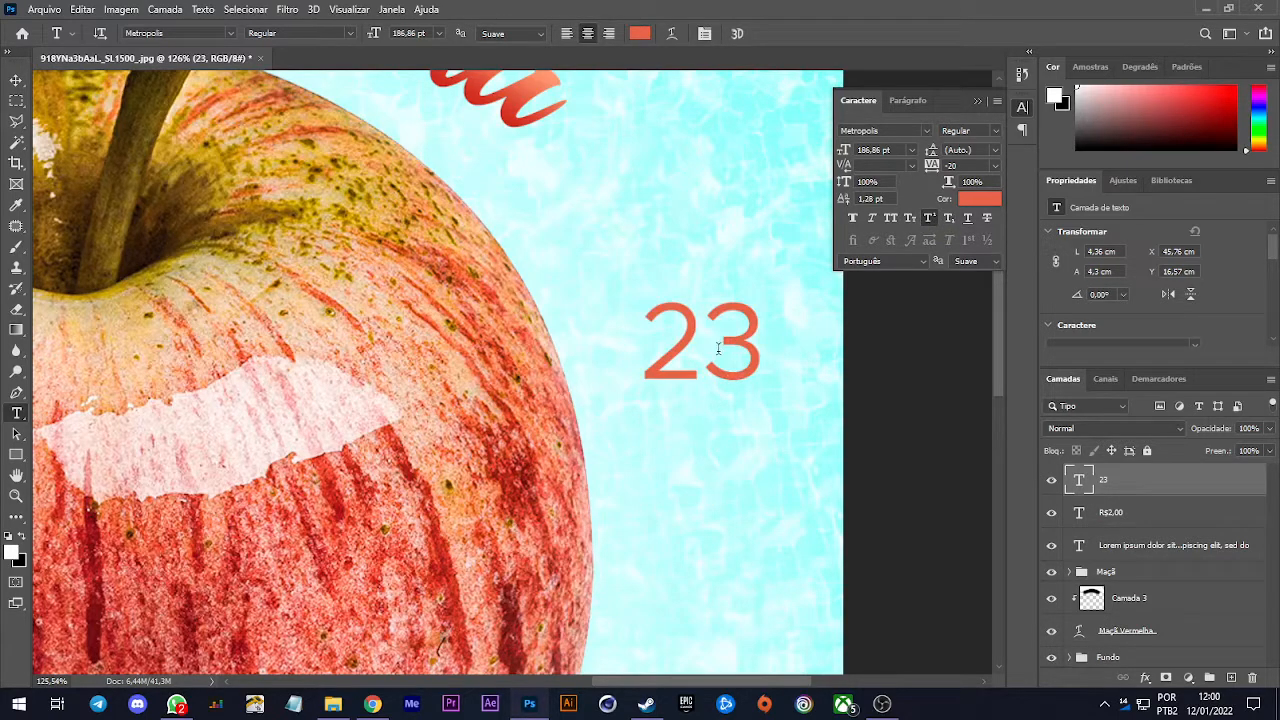
# Make only the digit 3 subscript and turn off superscript on the digit 2
pyautogui.moveTo(717, 348); pyautogui.dragTo(770, 350)
pyautogui.click(929, 217)
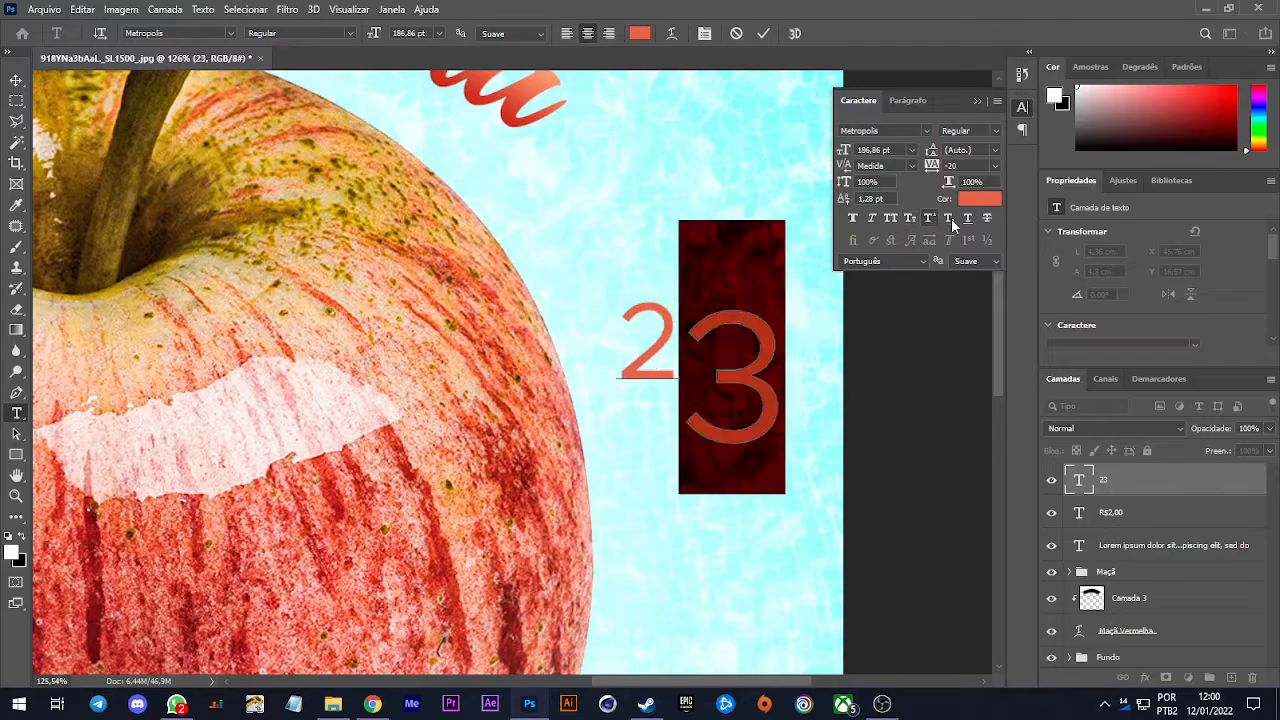
pyautogui.click(949, 218)
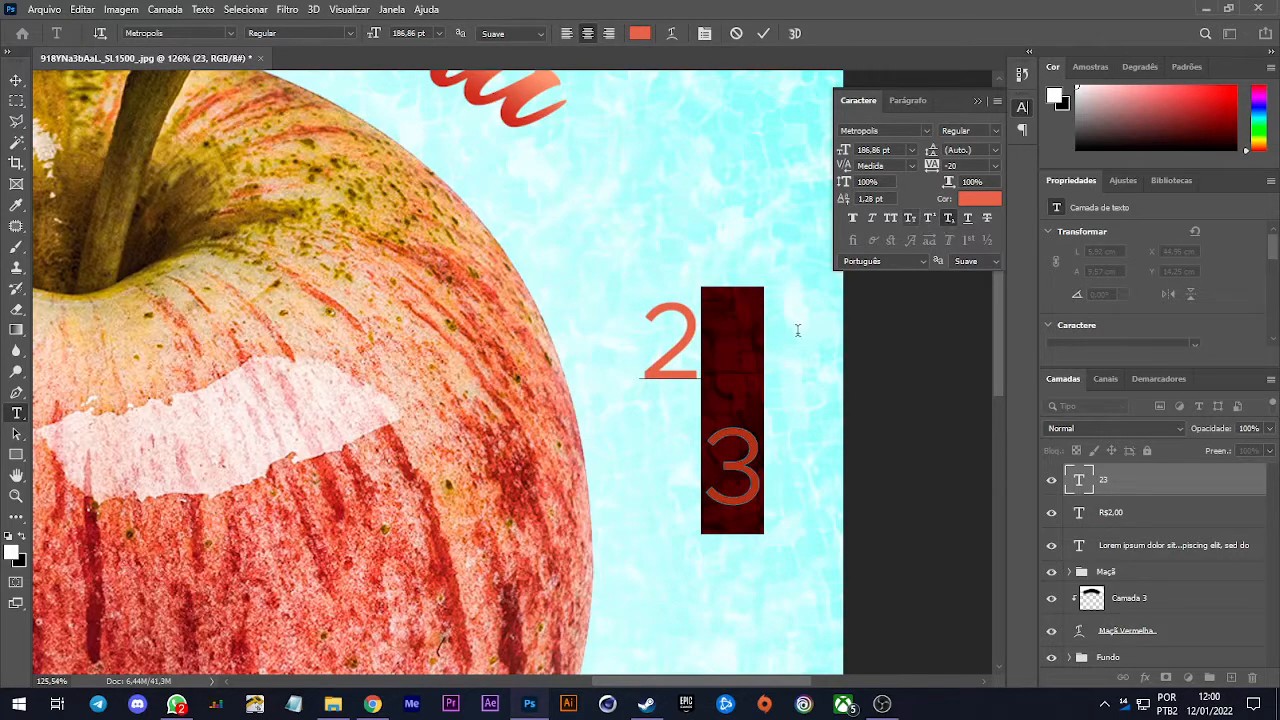
pyautogui.press('Left')
pyautogui.hotkey('shift', 'Left')
pyautogui.click(924, 220)
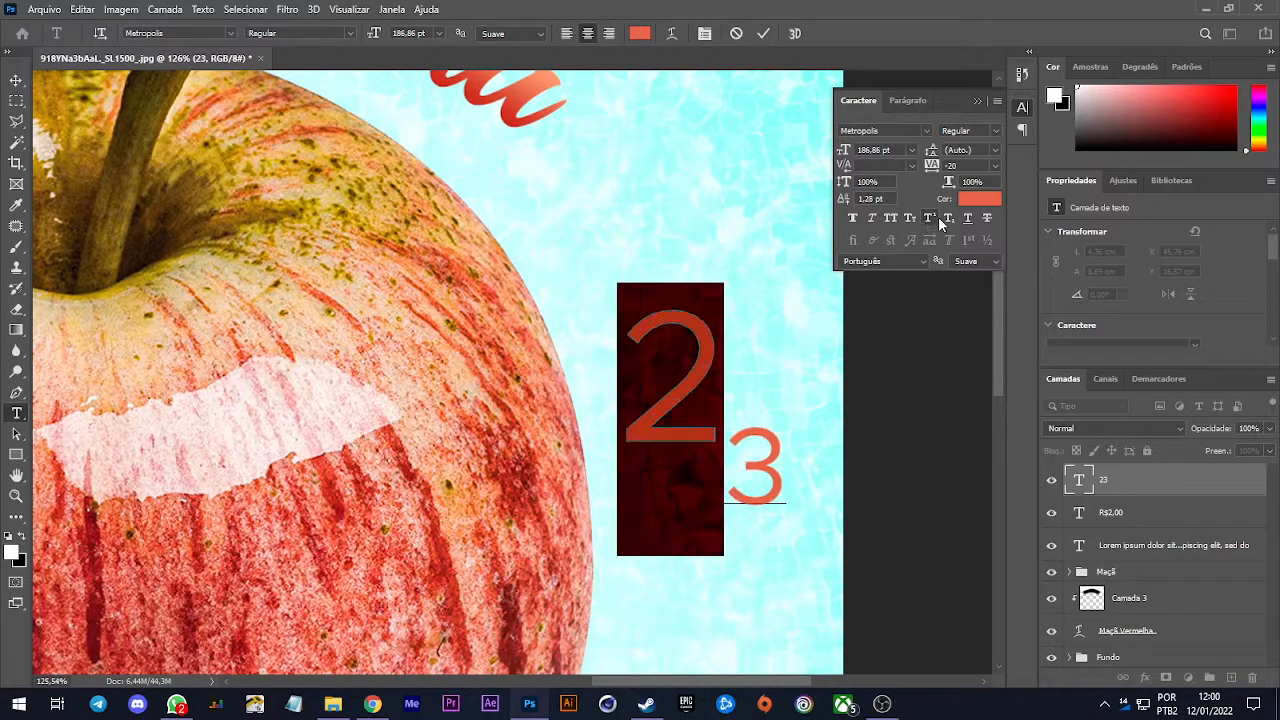
# Delete the subscript 3 from the "23" text
pyautogui.press('Right')
pyautogui.hotkey('shift', 'Right')
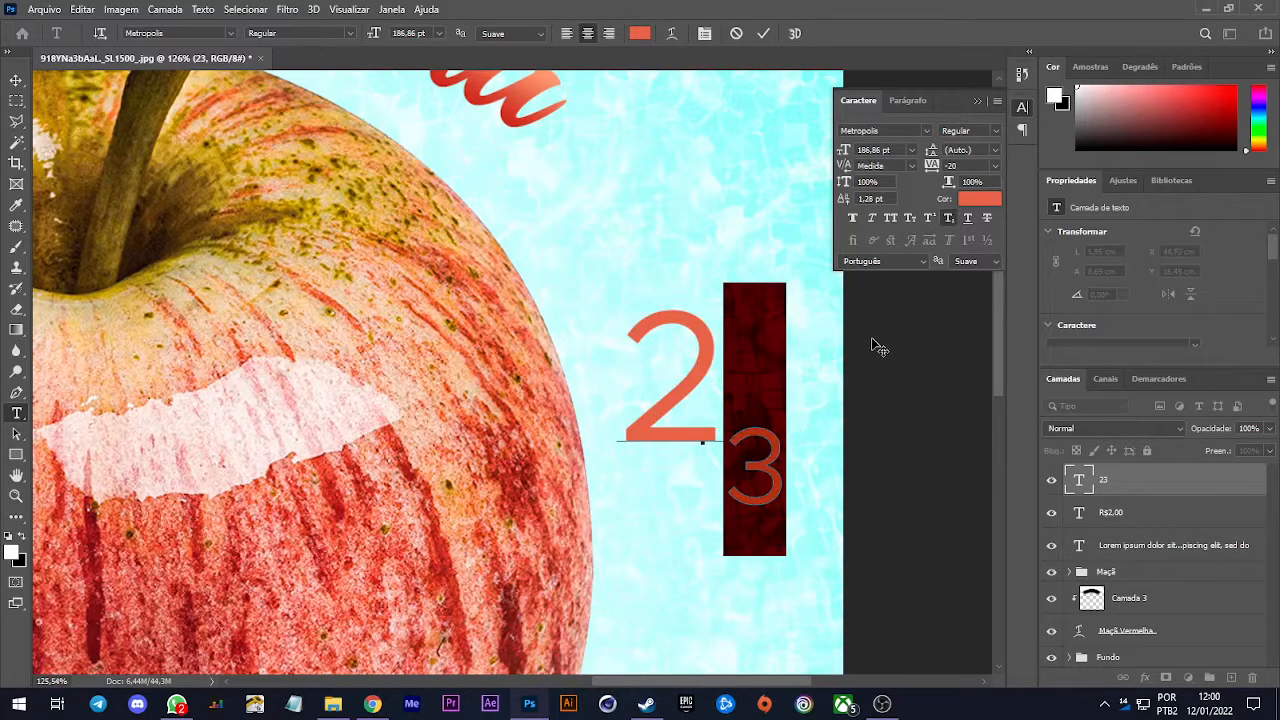
pyautogui.press('BackSpace')
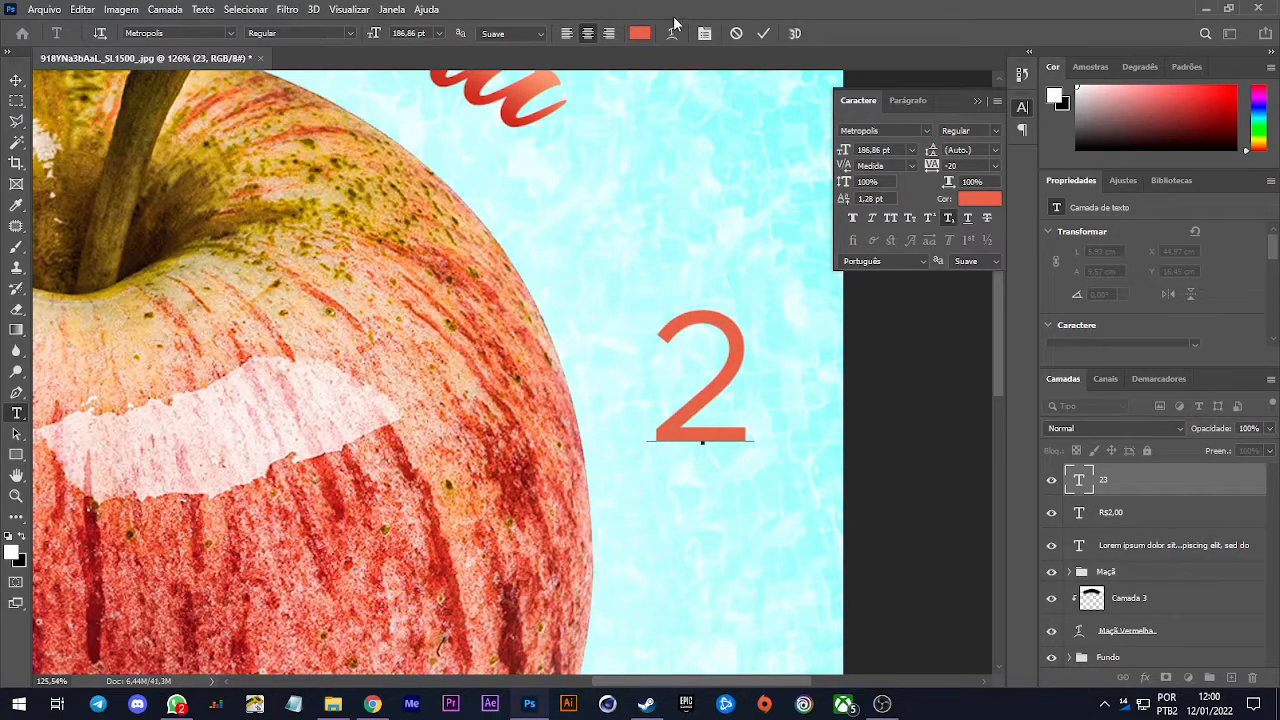
# Try underline and strikethrough together on the remaining 2, keeping only the strikethrough
pyautogui.doubleClick(713, 369)
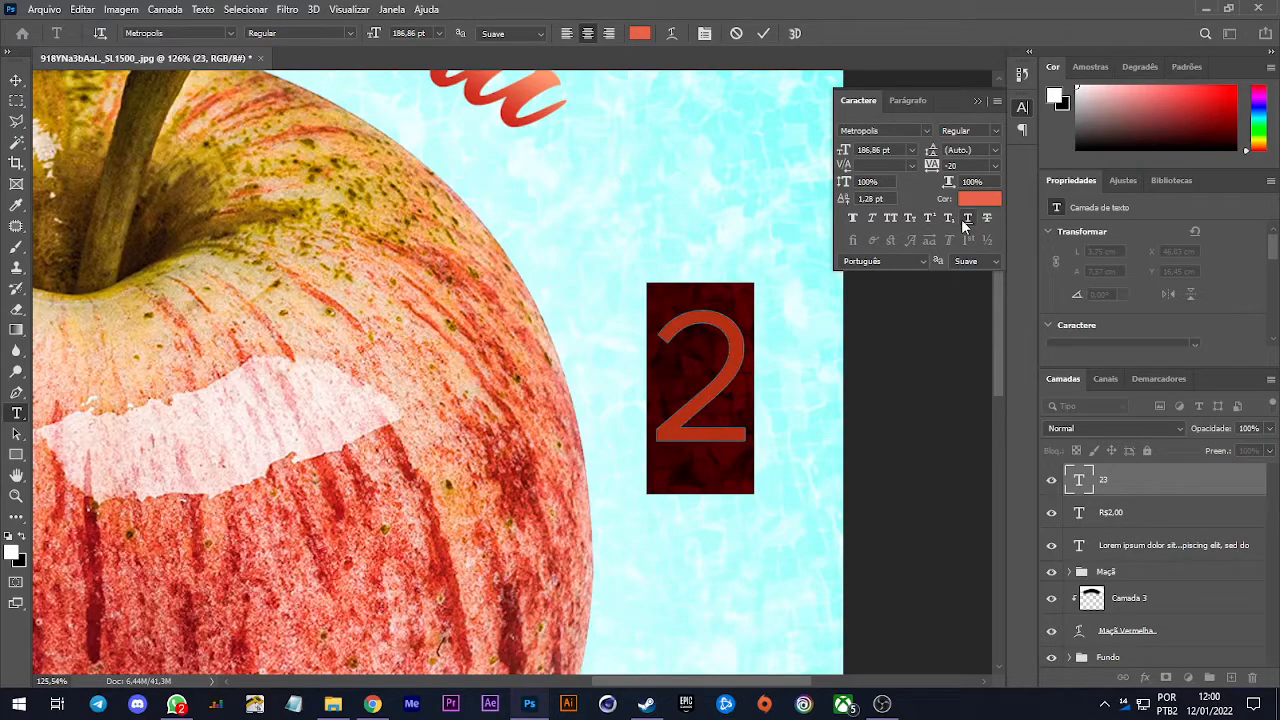
pyautogui.click(962, 220)
pyautogui.click(988, 219)
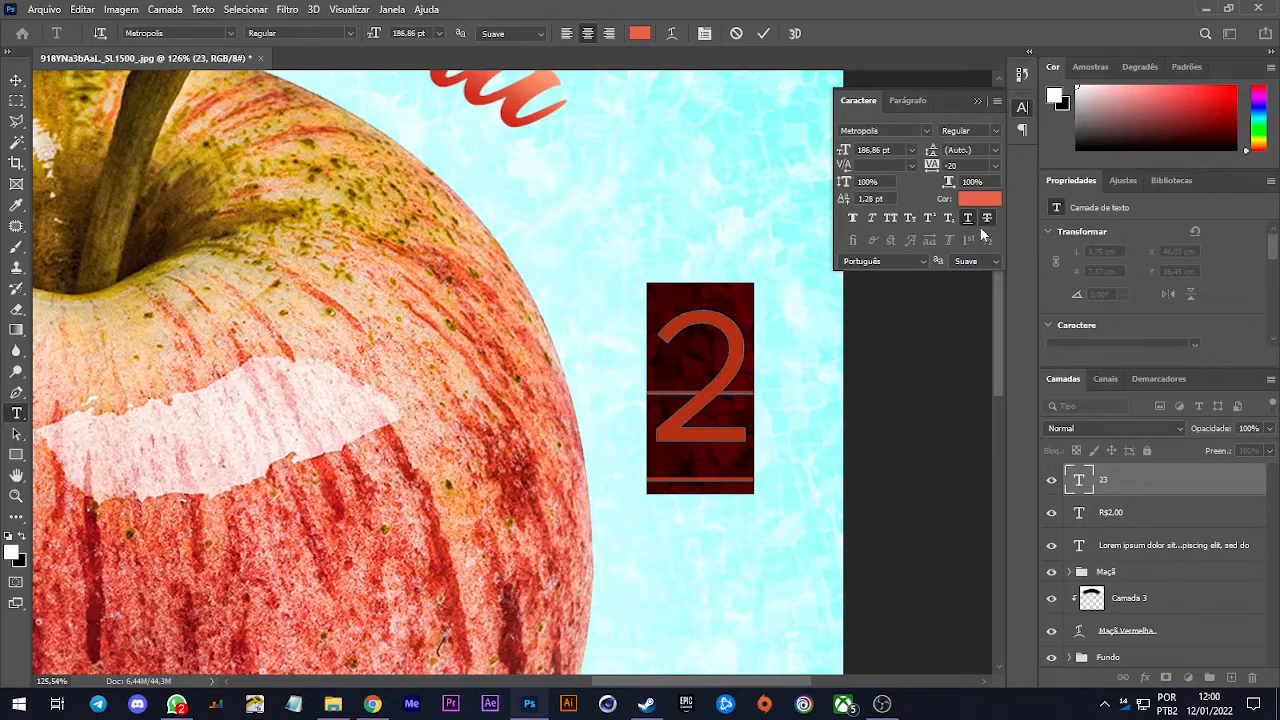
pyautogui.click(968, 219)
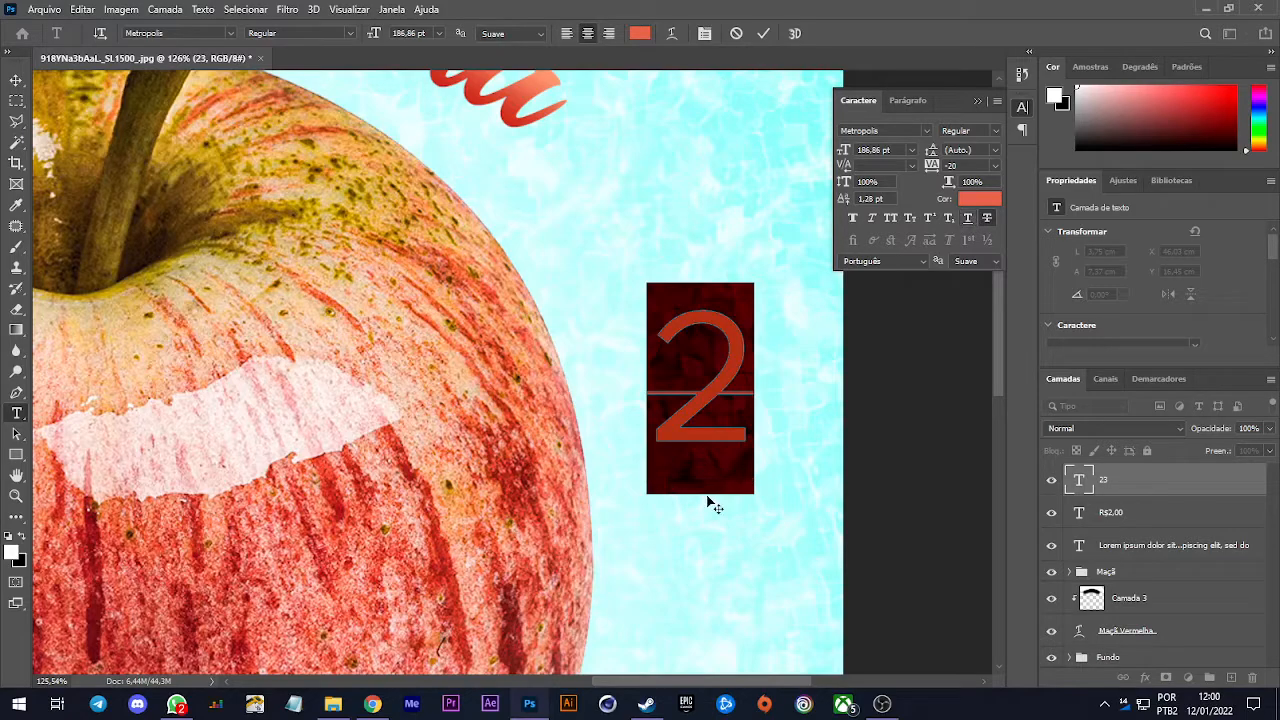
# Delete the "23" test text layer
pyautogui.click(1183, 499)
pyautogui.press('Delete')
# Duplicate the "R$2,00" price text and place the copy directly above the original
pyautogui.scroll(-2, 678, 458)
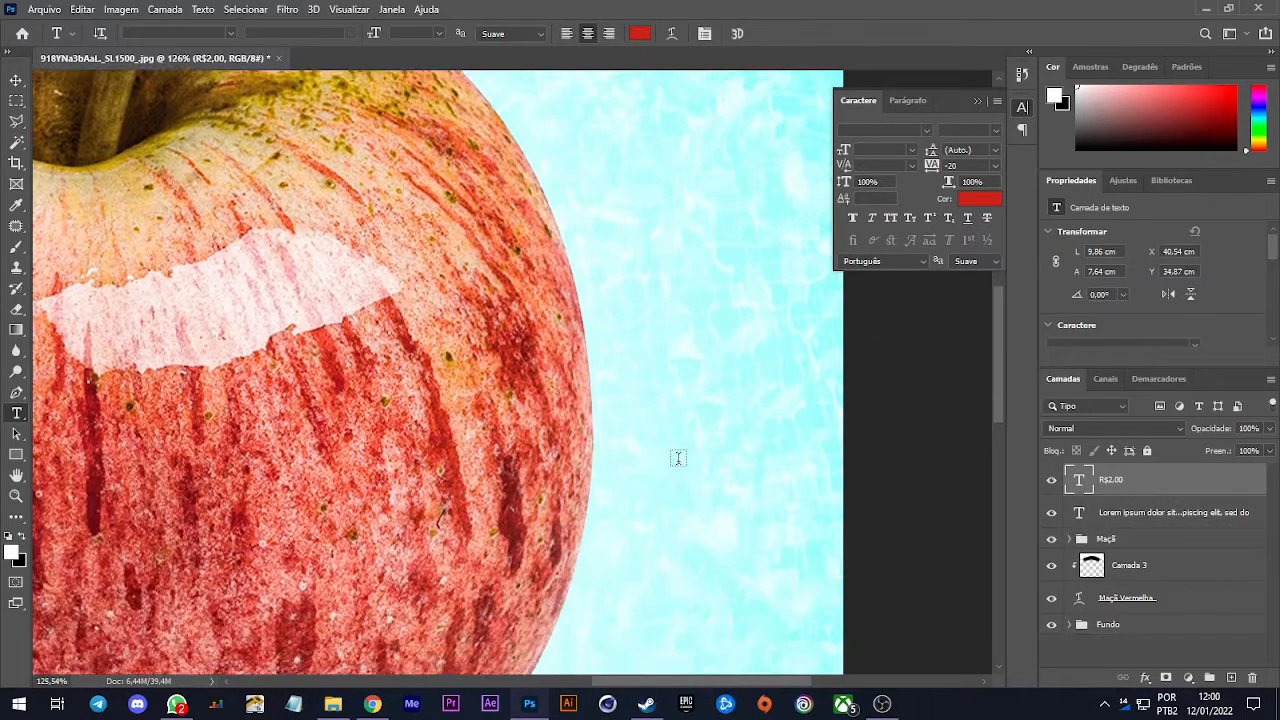
pyautogui.scroll(-5, 678, 458)
pyautogui.press('v')
pyautogui.keyDown('alt'); pyautogui.moveTo(633, 418); pyautogui.dragTo(634, 278); pyautogui.keyUp('alt')
# Replace the amount in the upper price copy with "1,00" and commit the text
pyautogui.press('t')
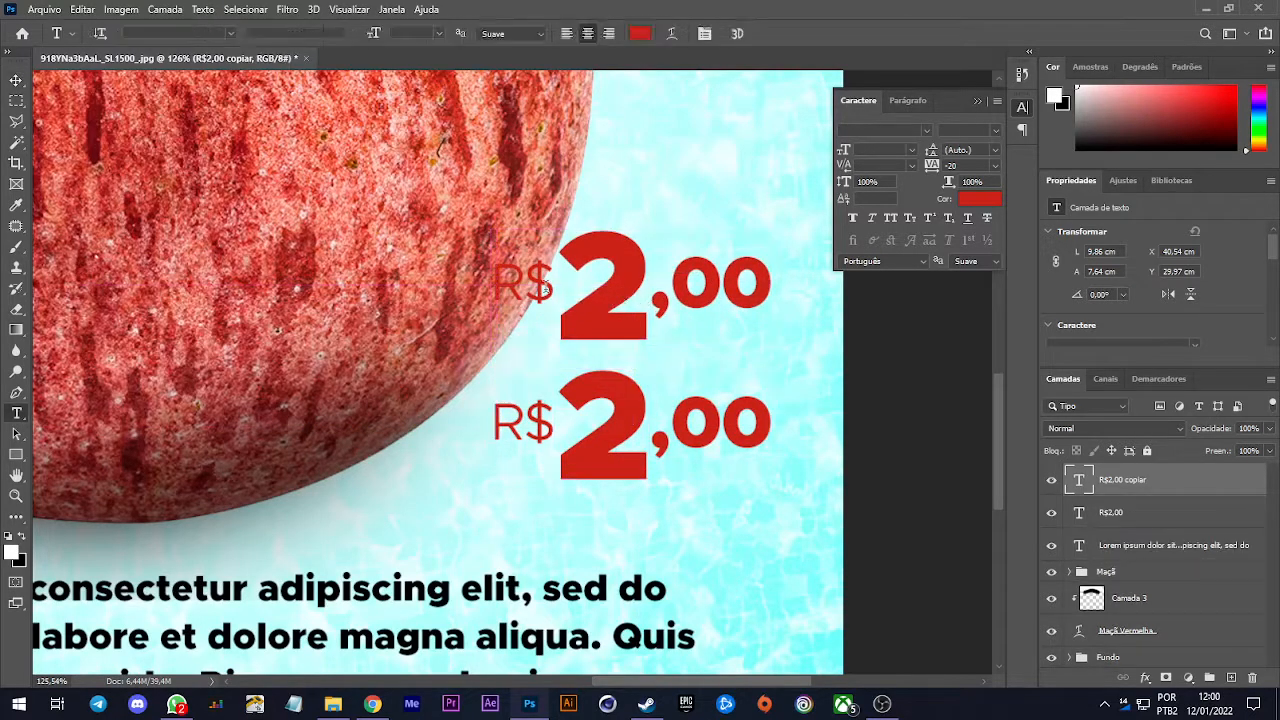
pyautogui.doubleClick(574, 302)
pyautogui.press('BackSpace')
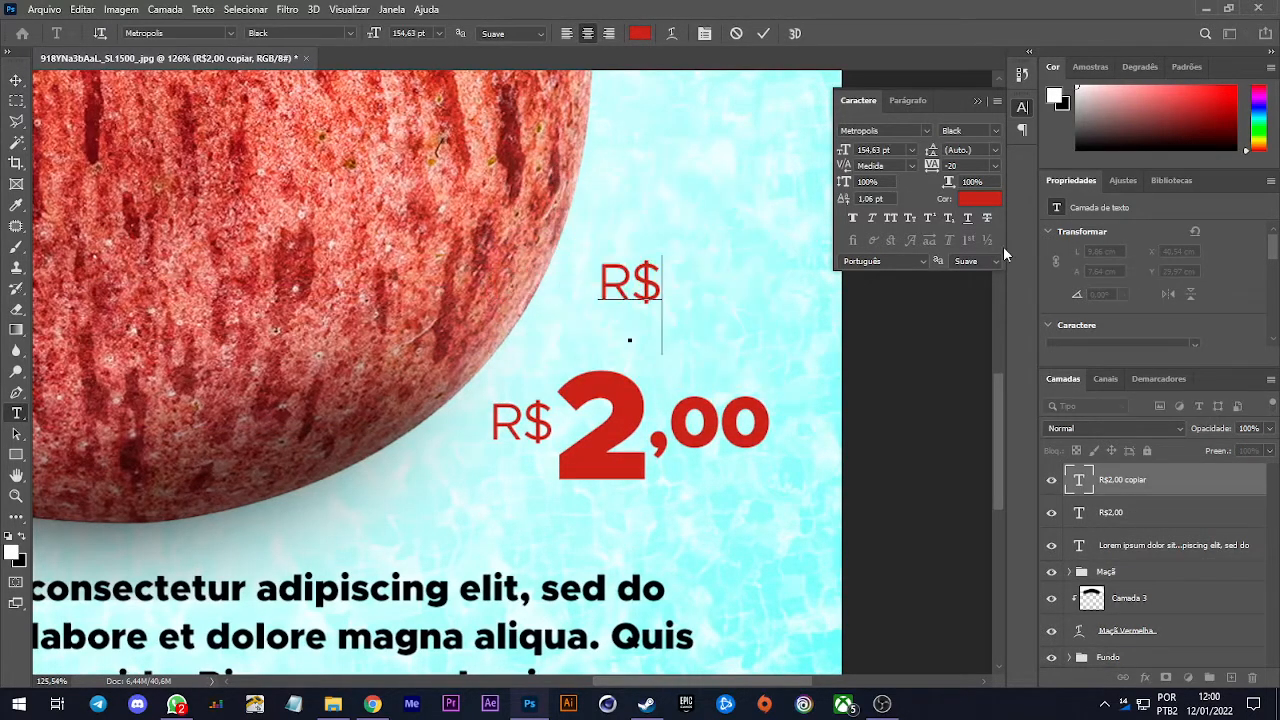
pyautogui.press('BackSpace')
pyautogui.write('1,')
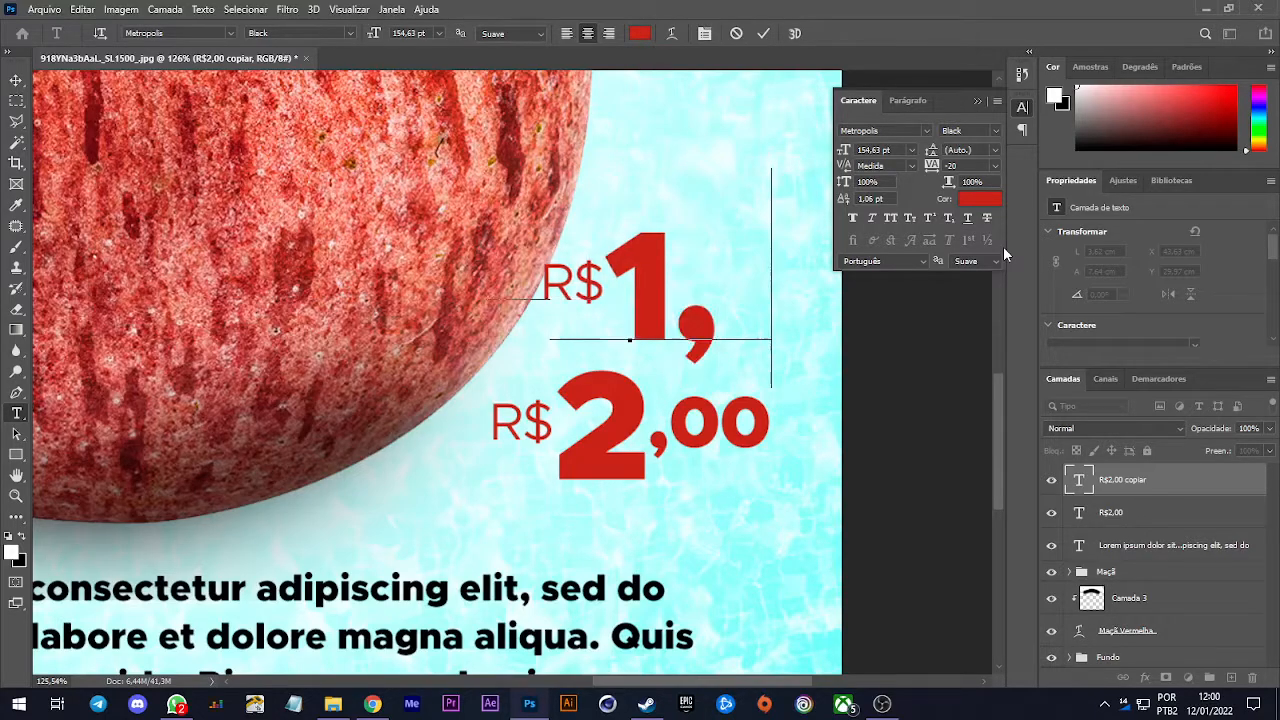
pyautogui.write('00')
pyautogui.hotkey('ctrl', 'Return')
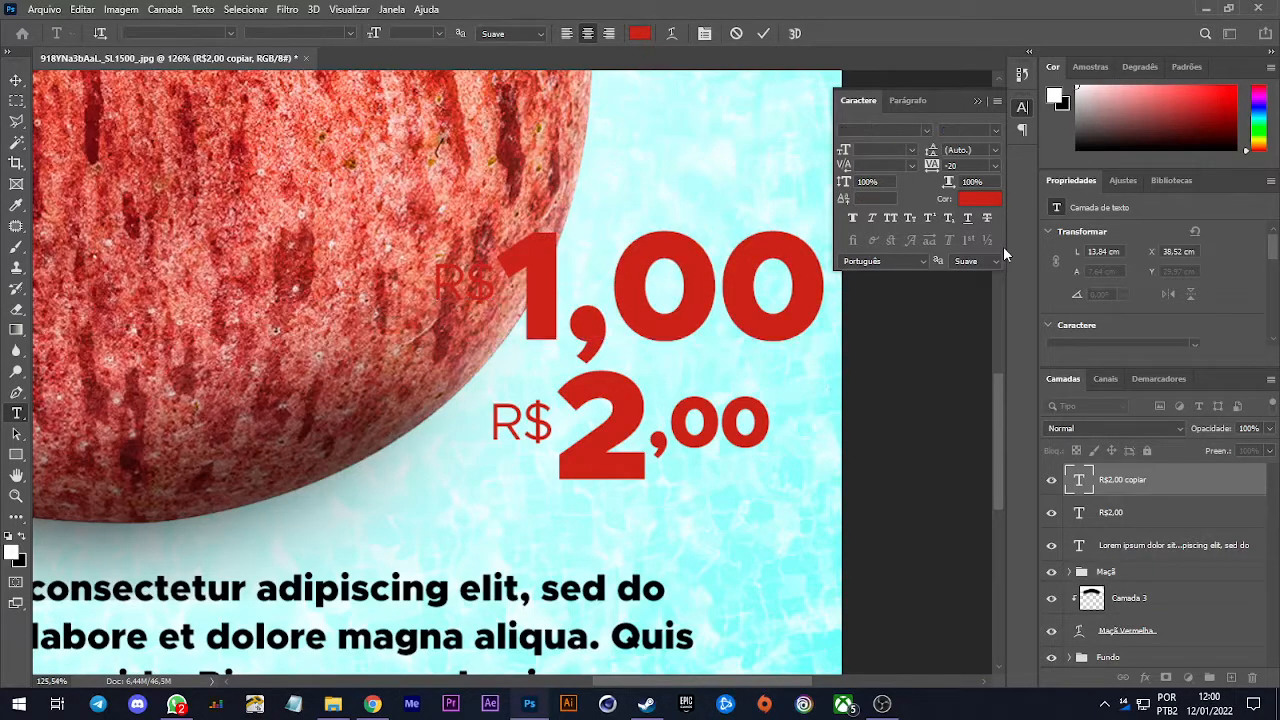
# Replace the small "R$" prefix of the upper price with "de R$" in the same heavy style as the amount
pyautogui.press('v')
pyautogui.press('t')
pyautogui.moveTo(499, 296); pyautogui.dragTo(375, 287)
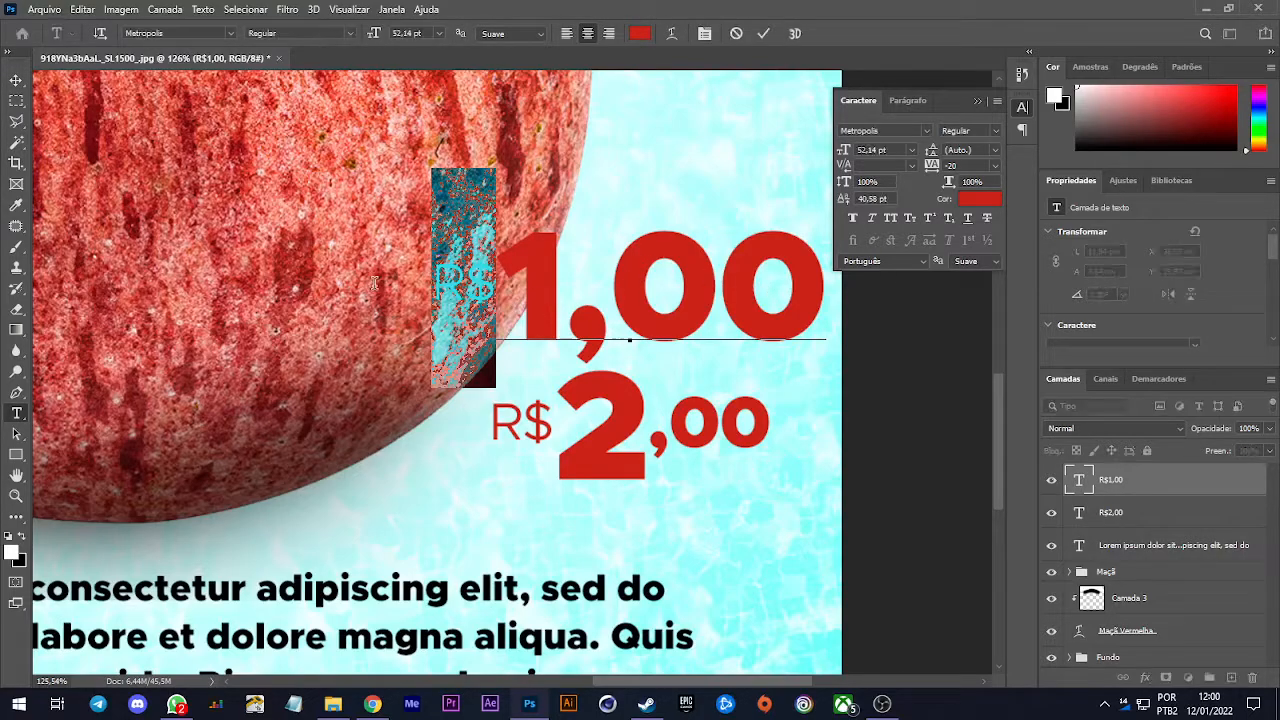
pyautogui.press('BackSpace')
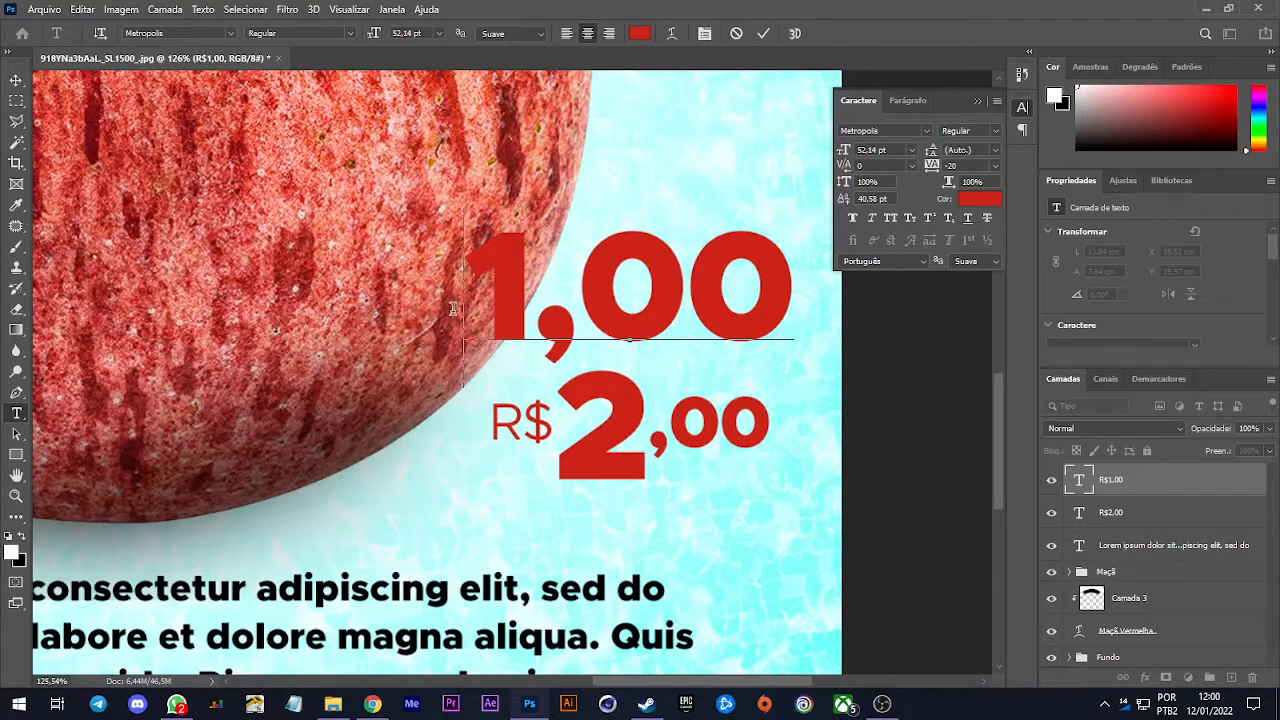
pyautogui.write('de ')
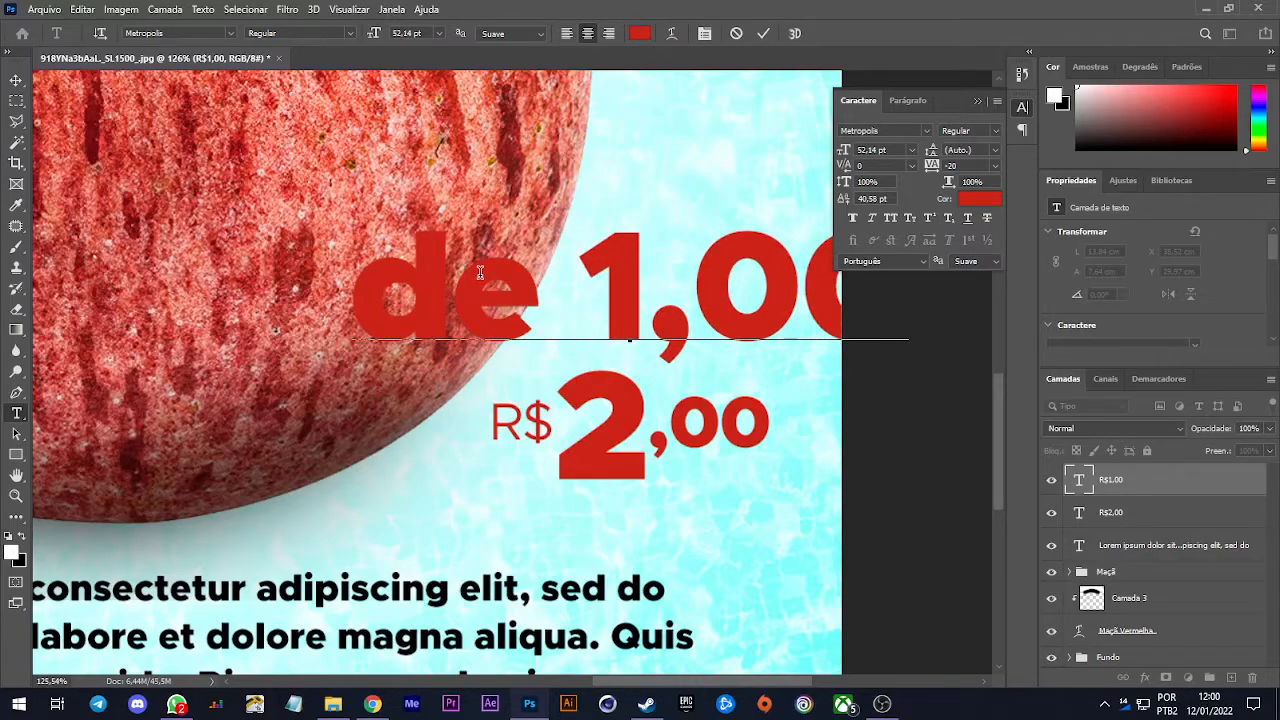
pyautogui.write('R$')
pyautogui.hotkey('ctrl', 'Return')
# Scale the "de R$1,00" text down to about 45 pt and position it just above the "R$2,00" price
pyautogui.scroll(-1, 530, 280)
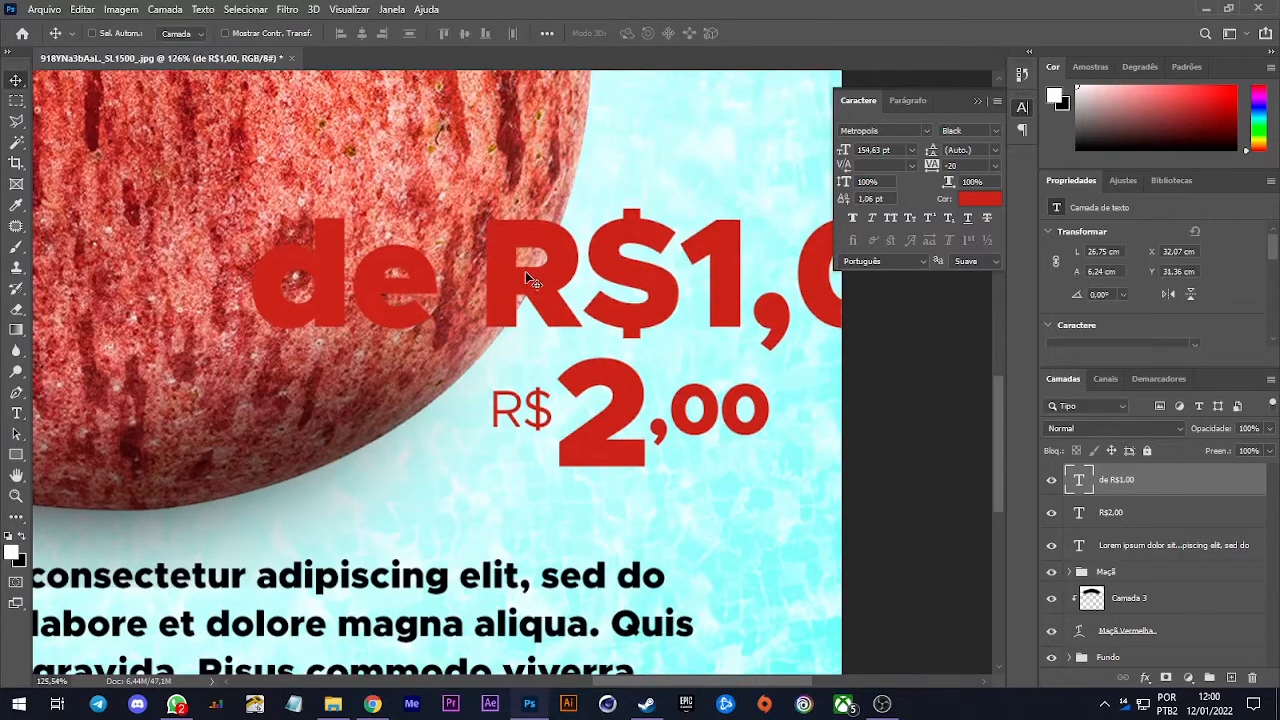
pyautogui.scroll(-3, 525, 271)
pyautogui.hotkey('ctrl', 't')
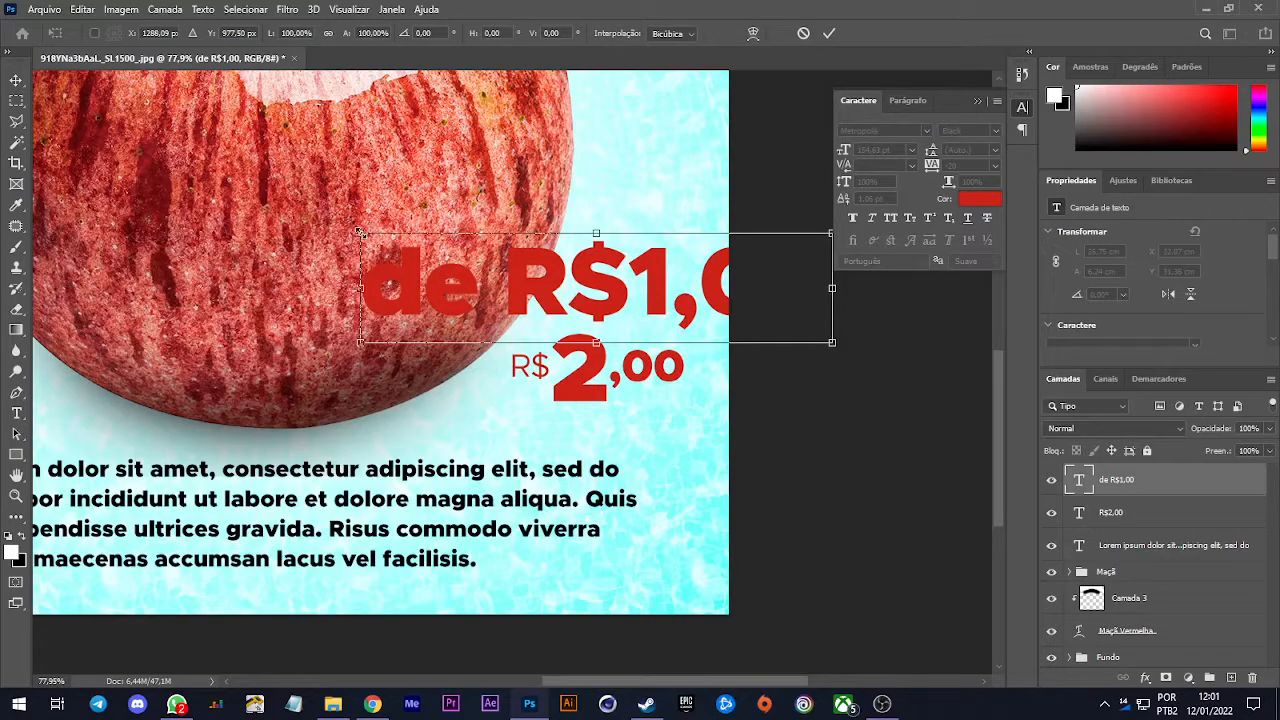
pyautogui.moveTo(360, 232); pyautogui.dragTo(528, 282)
pyautogui.press('Return')
pyautogui.scroll(3, 635, 249)
pyautogui.moveTo(586, 354); pyautogui.dragTo(600, 404)
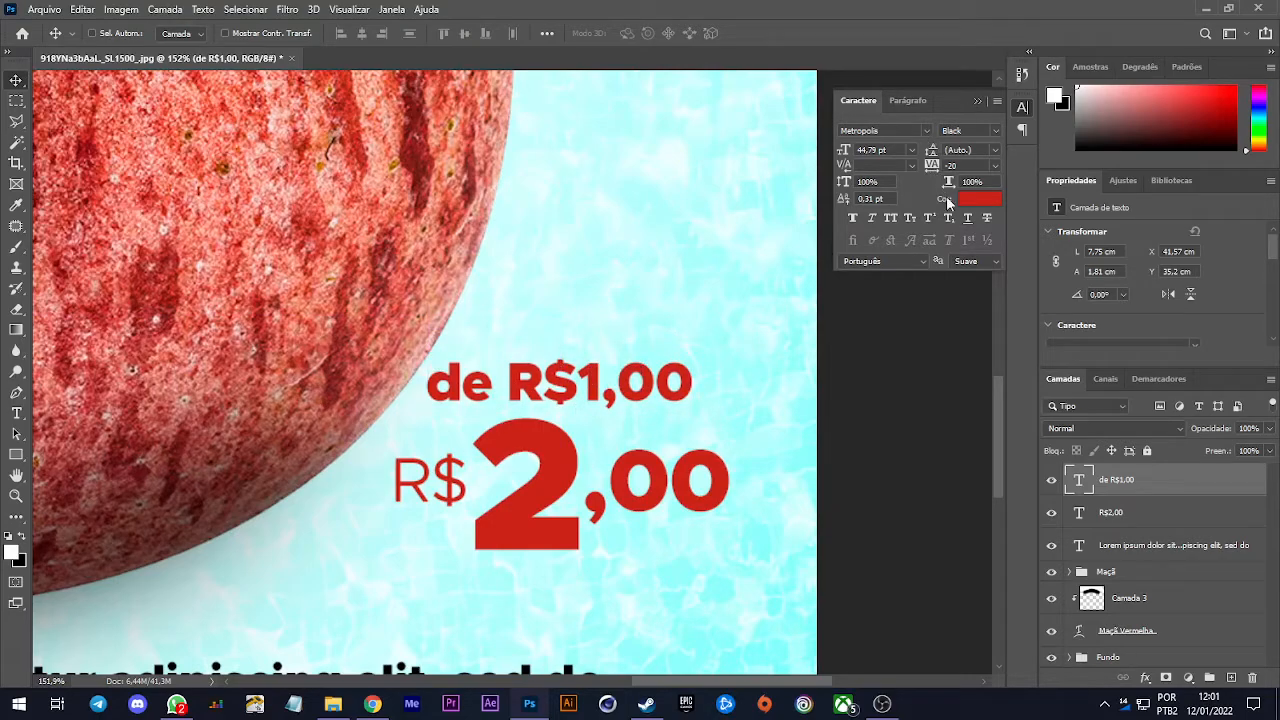
# Apply strikethrough to the "de R$1,00" text and set its Metropolis font style to Regular
pyautogui.click(987, 217)
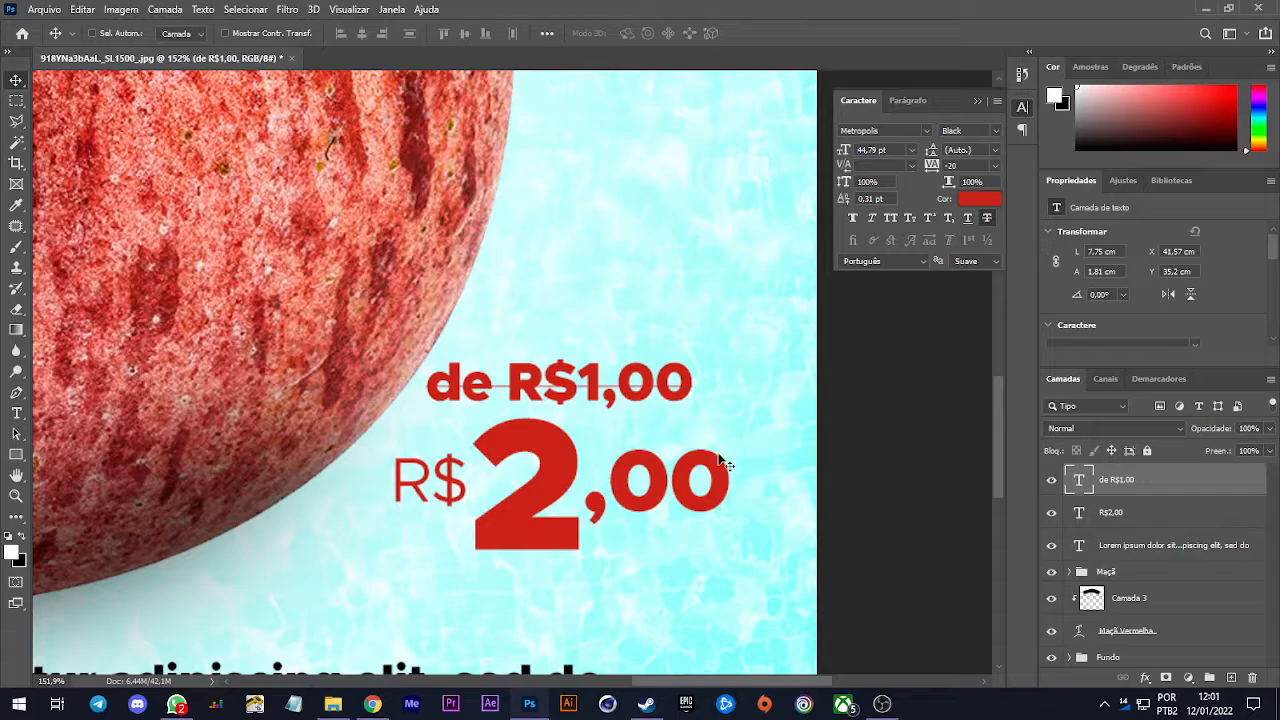
pyautogui.click(997, 131)
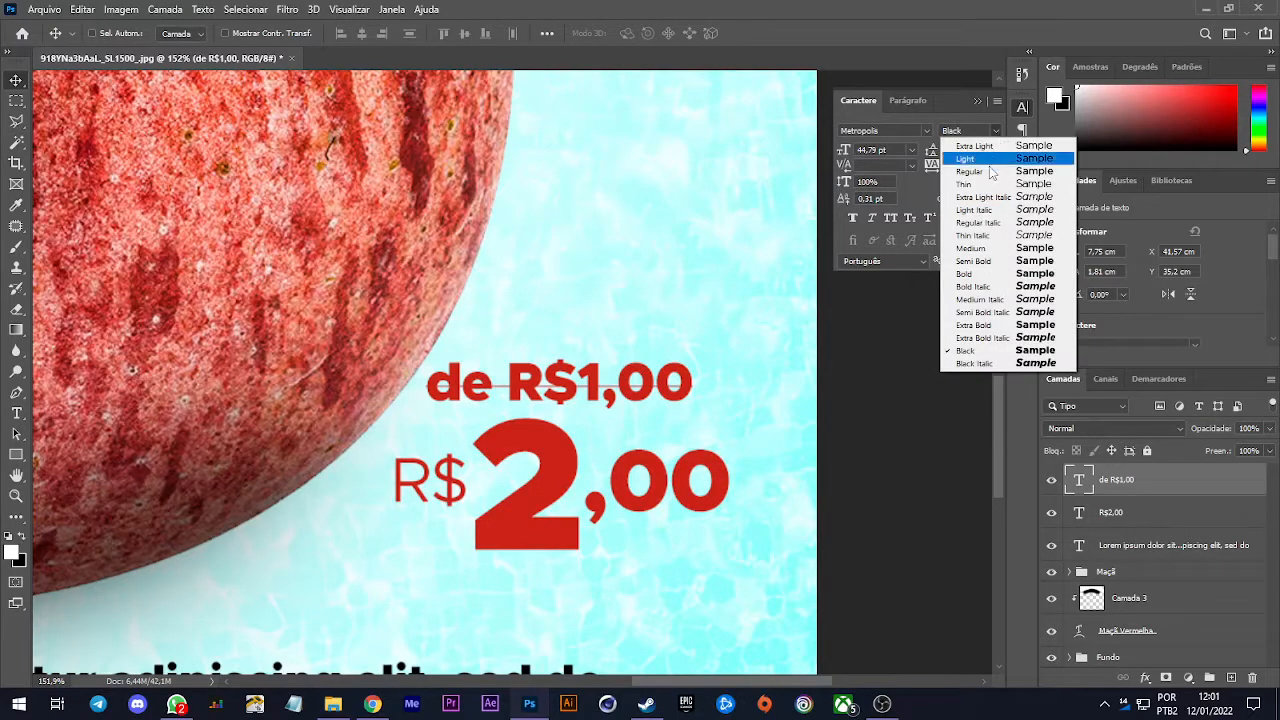
pyautogui.click(975, 168)
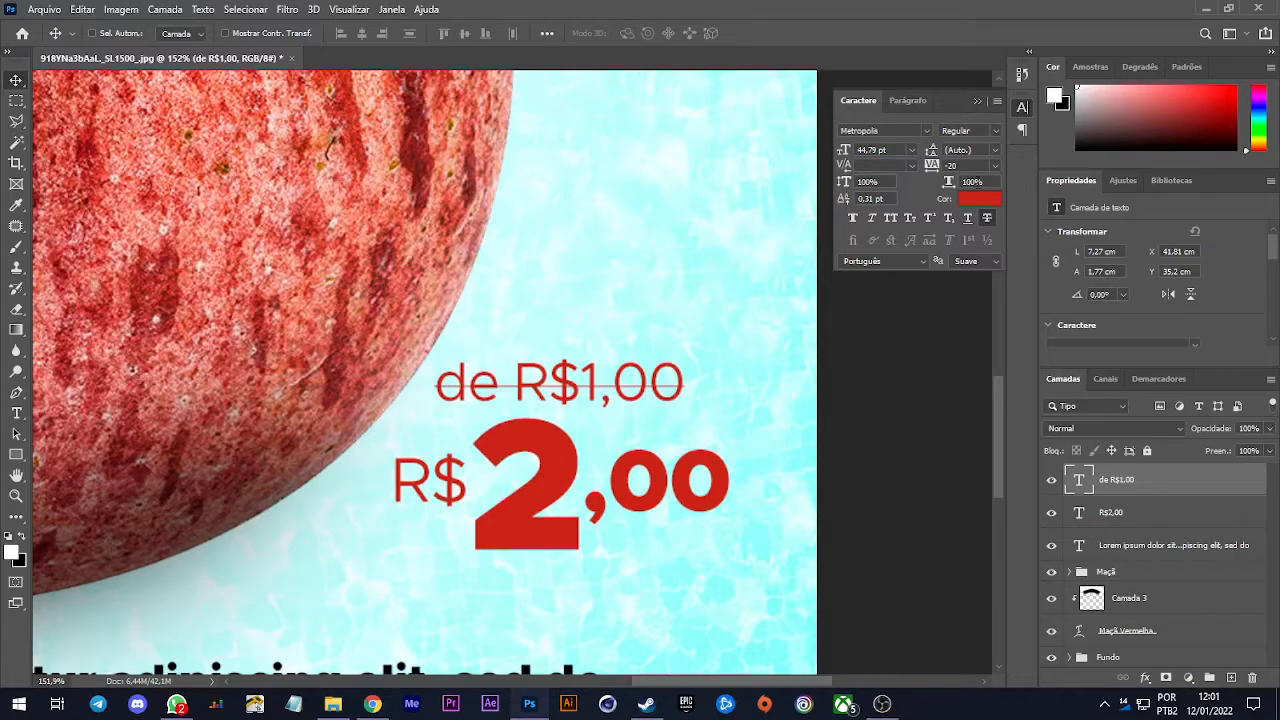
pyautogui.click(986, 220)
pyautogui.click(986, 220)
pyautogui.moveTo(716, 605); pyautogui.dragTo(703, 528)
pyautogui.scroll(-3, 519, 516)
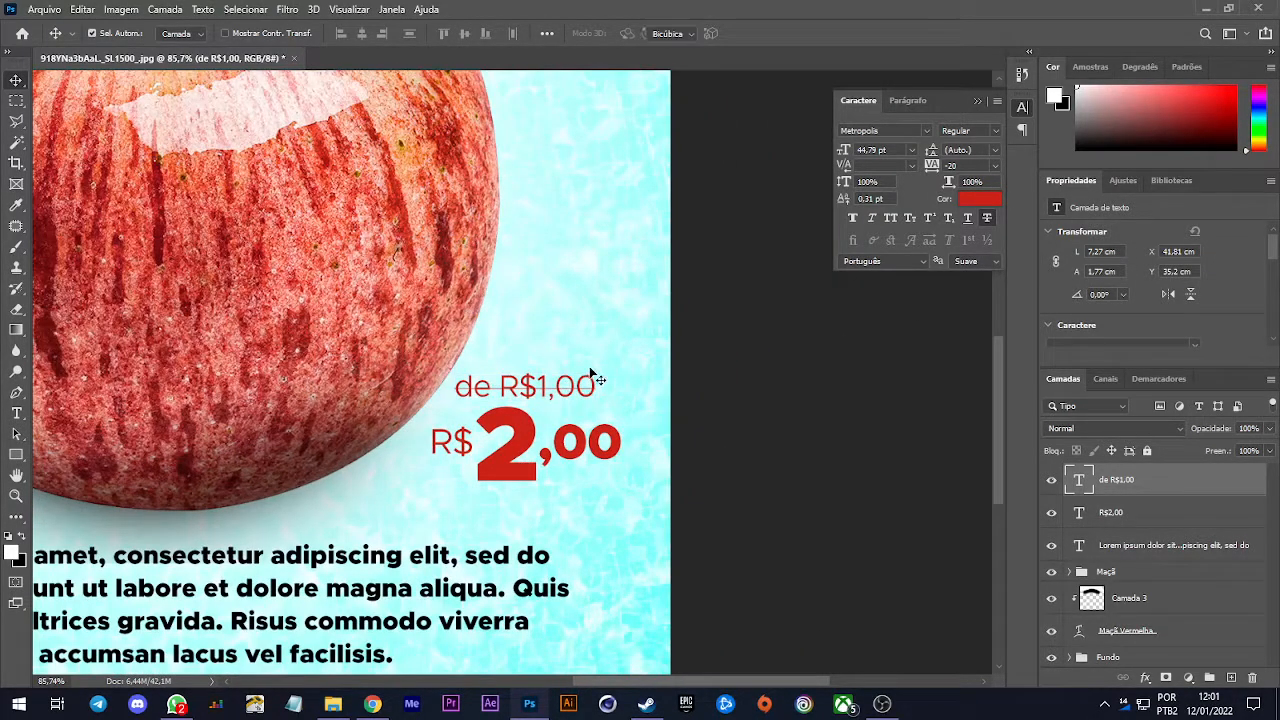
# Scale the struck-through "de R$1,00" text down to about 35 pt and nudge it into place above the "R$2,00" price
pyautogui.hotkey('ctrl', 't')
pyautogui.moveTo(592, 368); pyautogui.dragTo(528, 378)
pyautogui.press('Return')
pyautogui.hotkey('ctrl', '0')
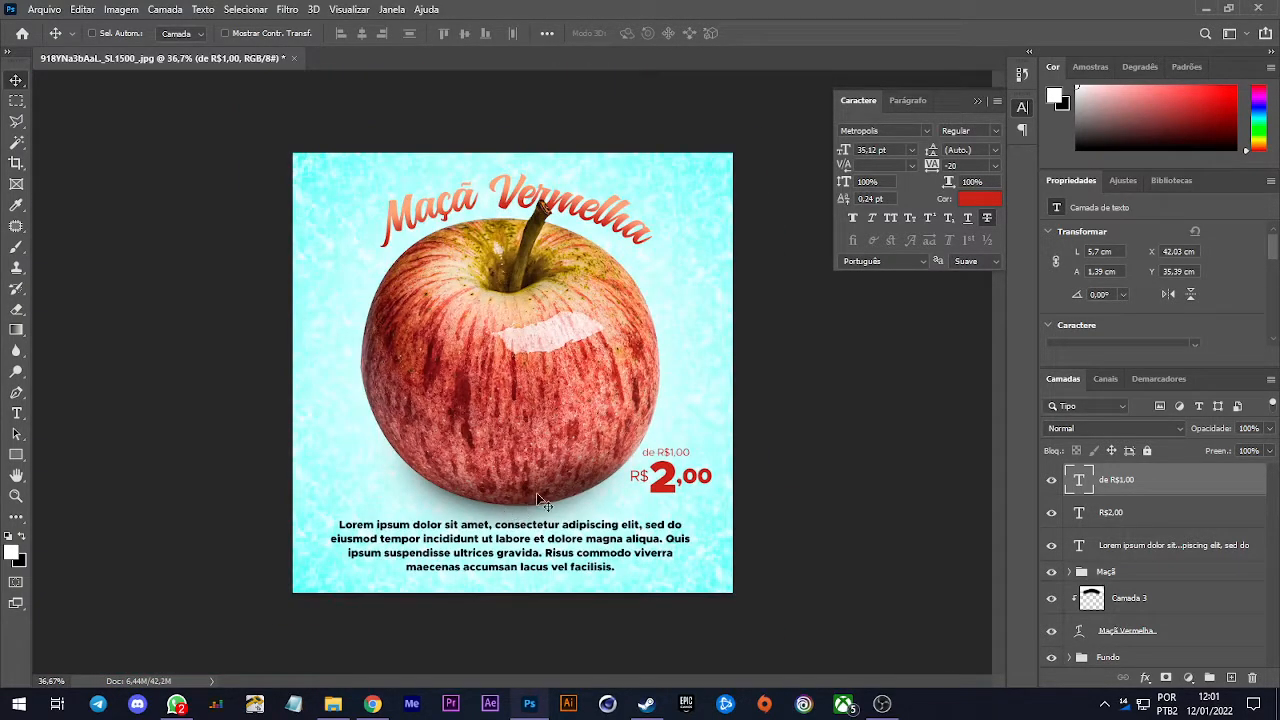
pyautogui.press('Down')
pyautogui.press('Down')
pyautogui.press('Right')
pyautogui.press('Right')
pyautogui.scroll(9, 607, 443)
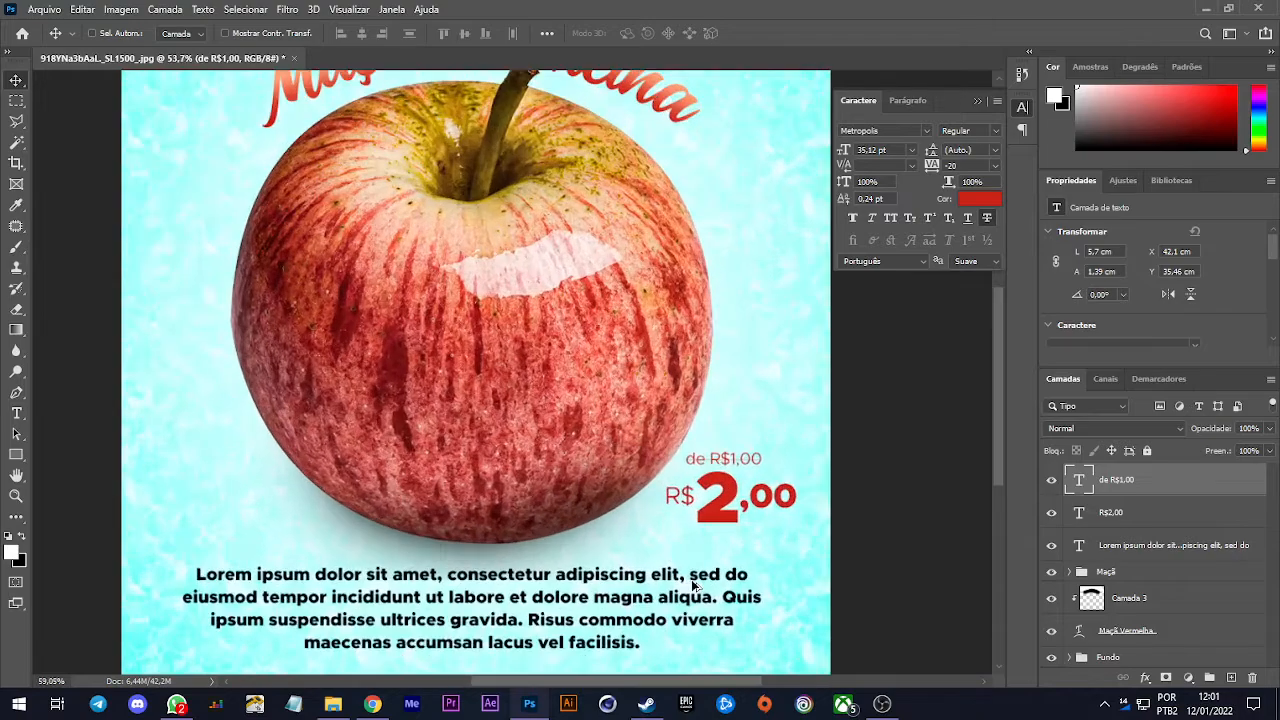
# Change the old price text to "de R$3,00" and commit it
pyautogui.press('t')
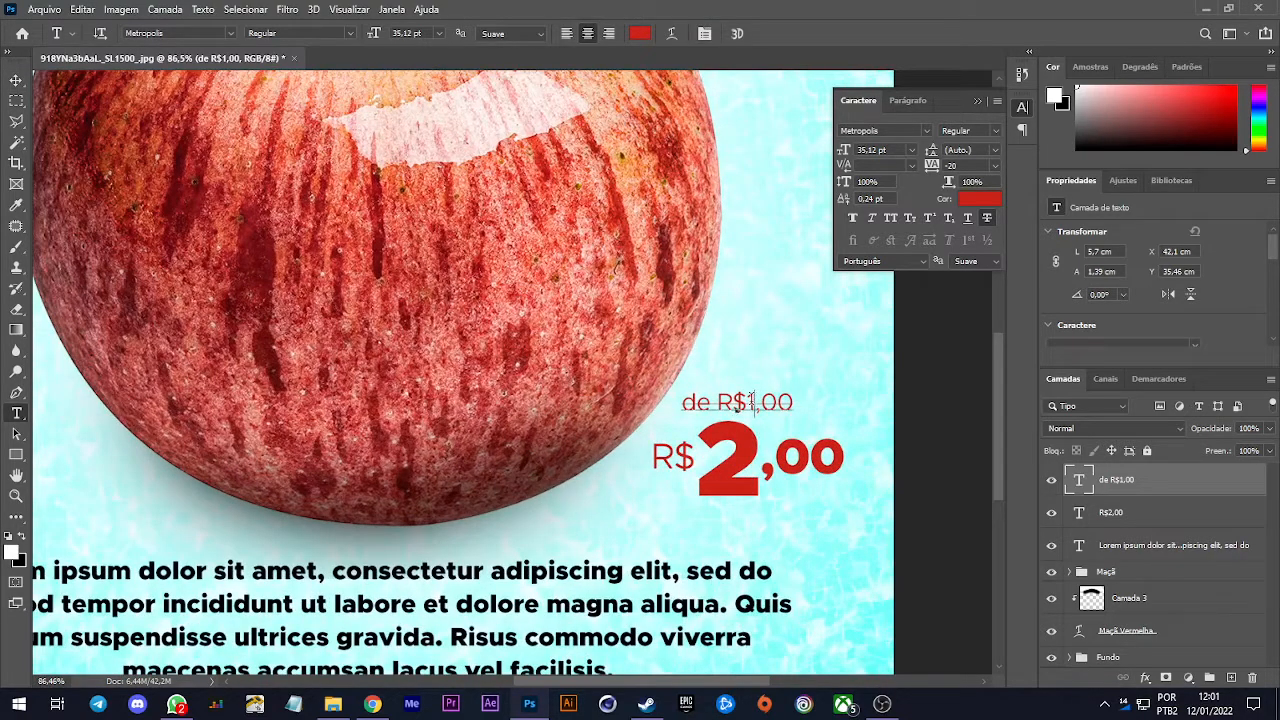
pyautogui.moveTo(744, 400); pyautogui.dragTo(757, 400)
pyautogui.write('3')
pyautogui.hotkey('ctrl', 'Return')
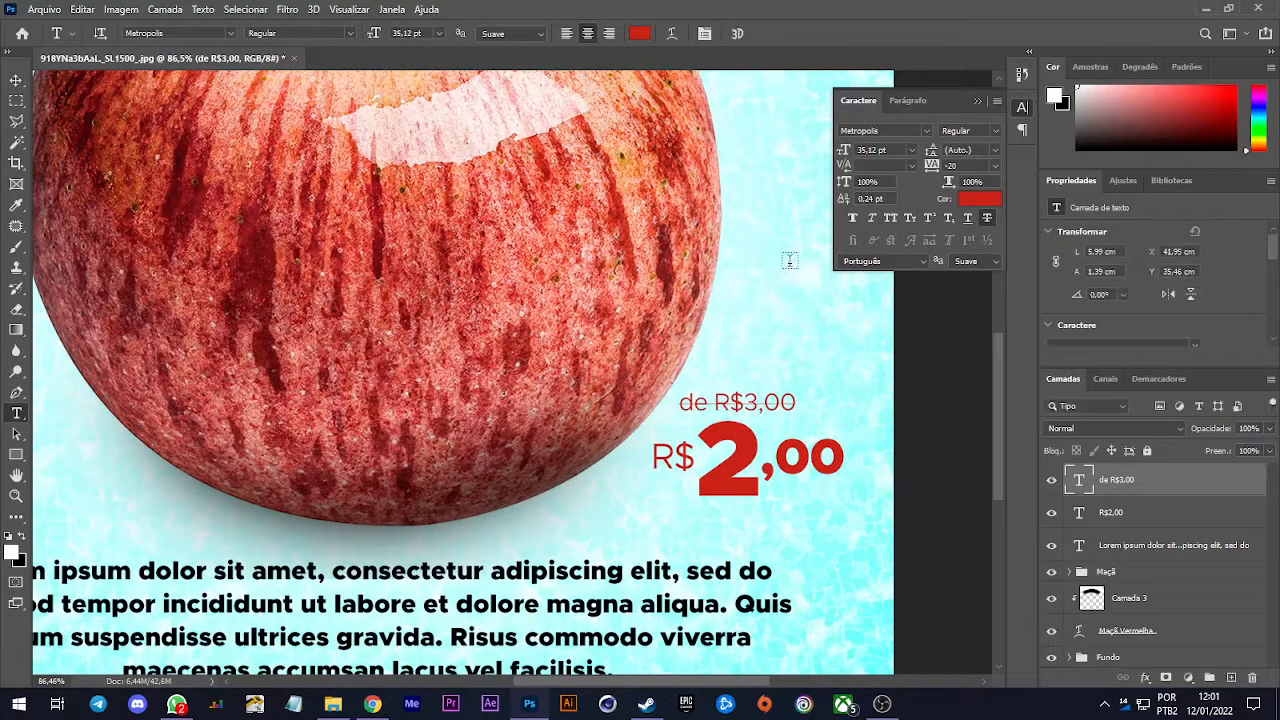
pyautogui.press('v')
pyautogui.hotkey('ctrl', '0')
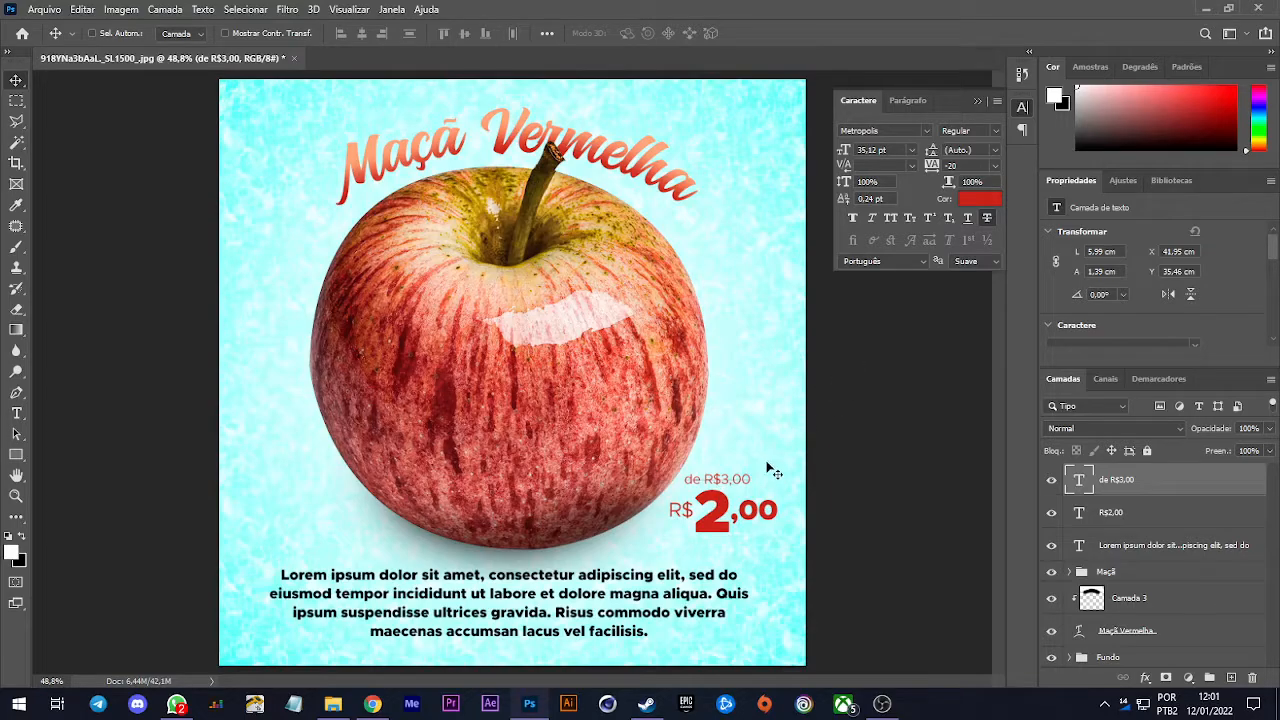
# Nudge the "de R$3,00" text over the "R$2,00" price and append " por" to it
pyautogui.press('Right')
pyautogui.press('Right')
pyautogui.press('Right')
pyautogui.press('Down')
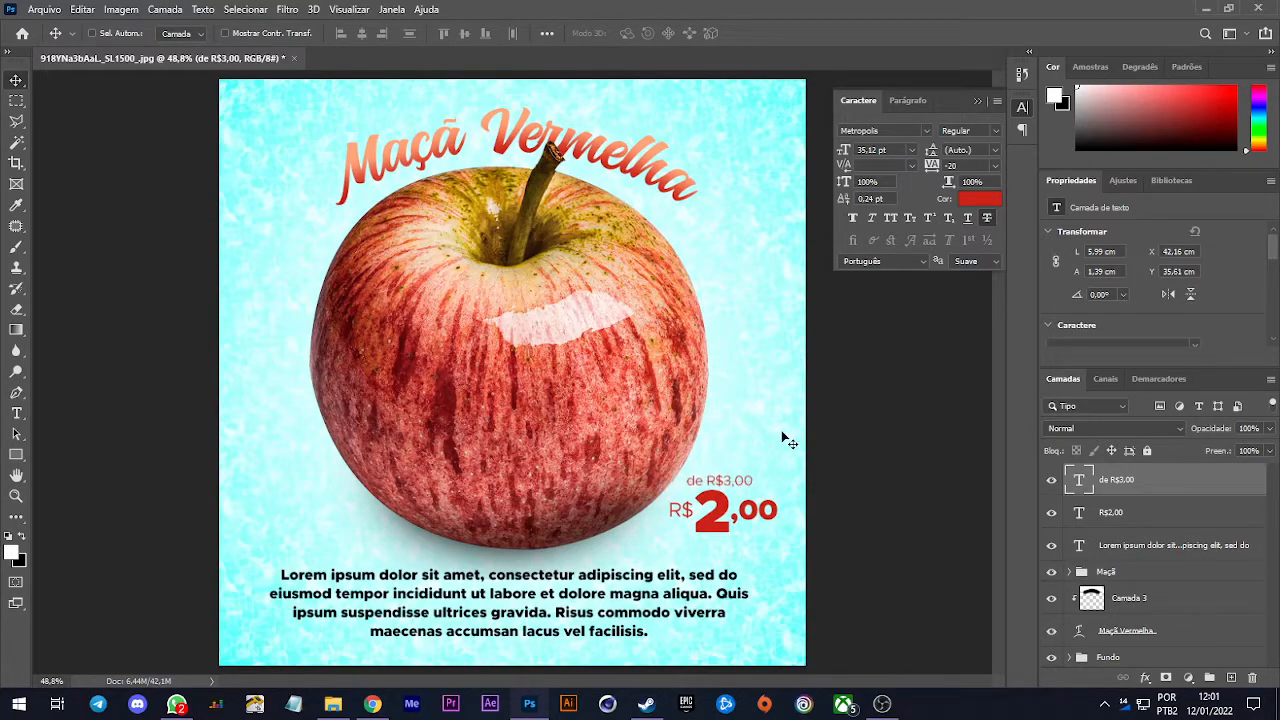
pyautogui.press('Right')
pyautogui.write('t')
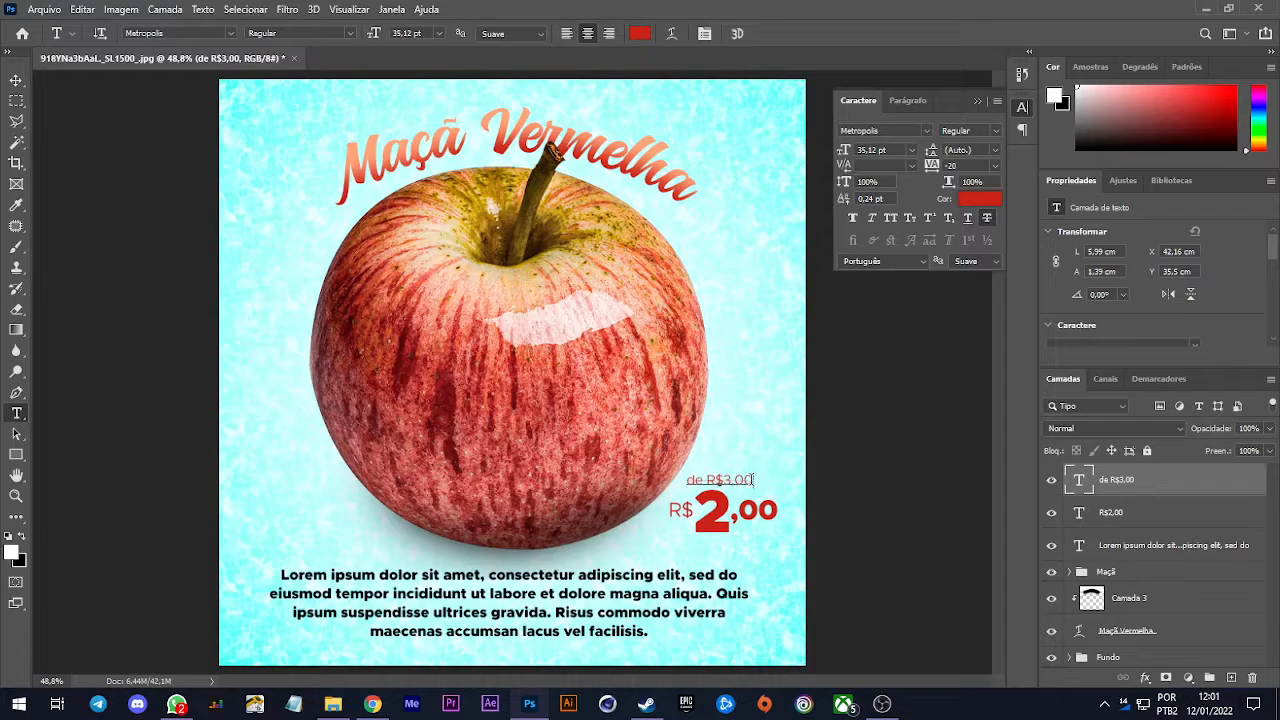
pyautogui.write(' por')
pyautogui.hotkey('ctrl', 'Return')
pyautogui.press('v')
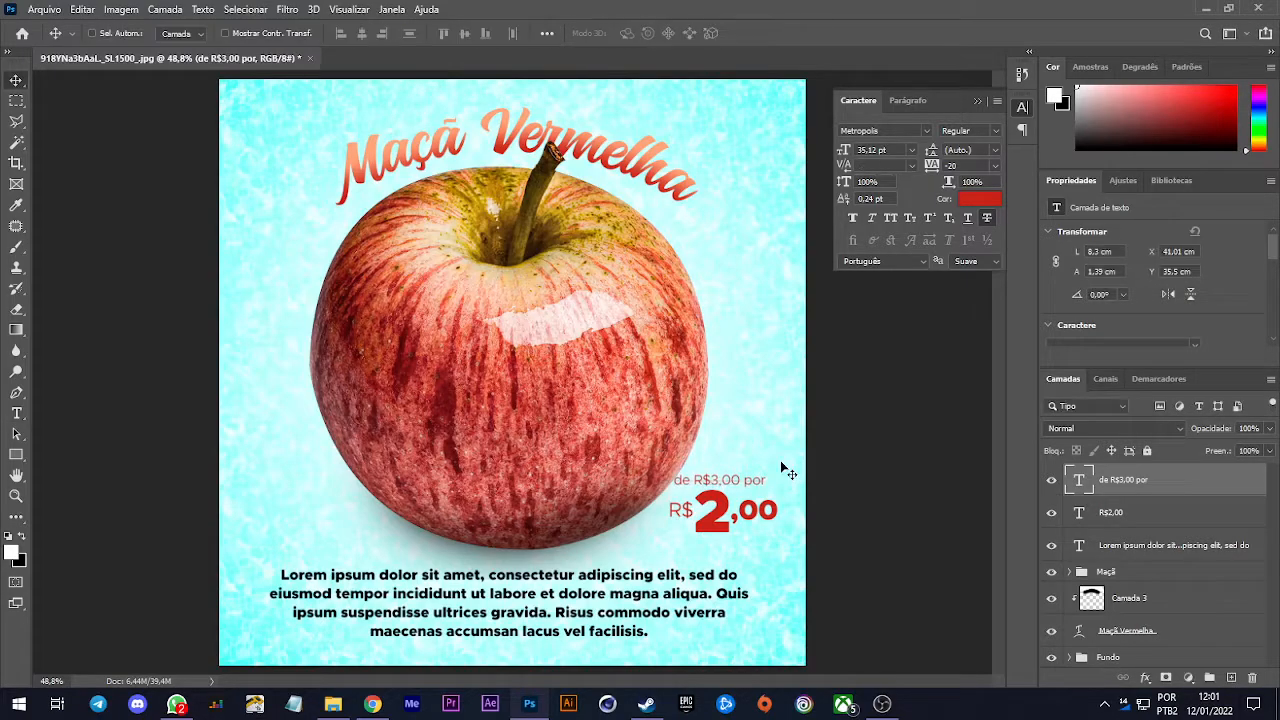
# Move the "de R$3,00 por" and "R$2,00" texts together slightly right and down, and deselect them
pyautogui.scroll(3, 936, 510)
pyautogui.moveTo(556, 476); pyautogui.dragTo(633, 540)
pyautogui.keyDown('ctrl'); pyautogui.click(586, 507); pyautogui.keyUp('ctrl')
pyautogui.keyDown('shift'); pyautogui.click(1145, 484); pyautogui.keyUp('shift')
pyautogui.scroll(-3, 633, 540)
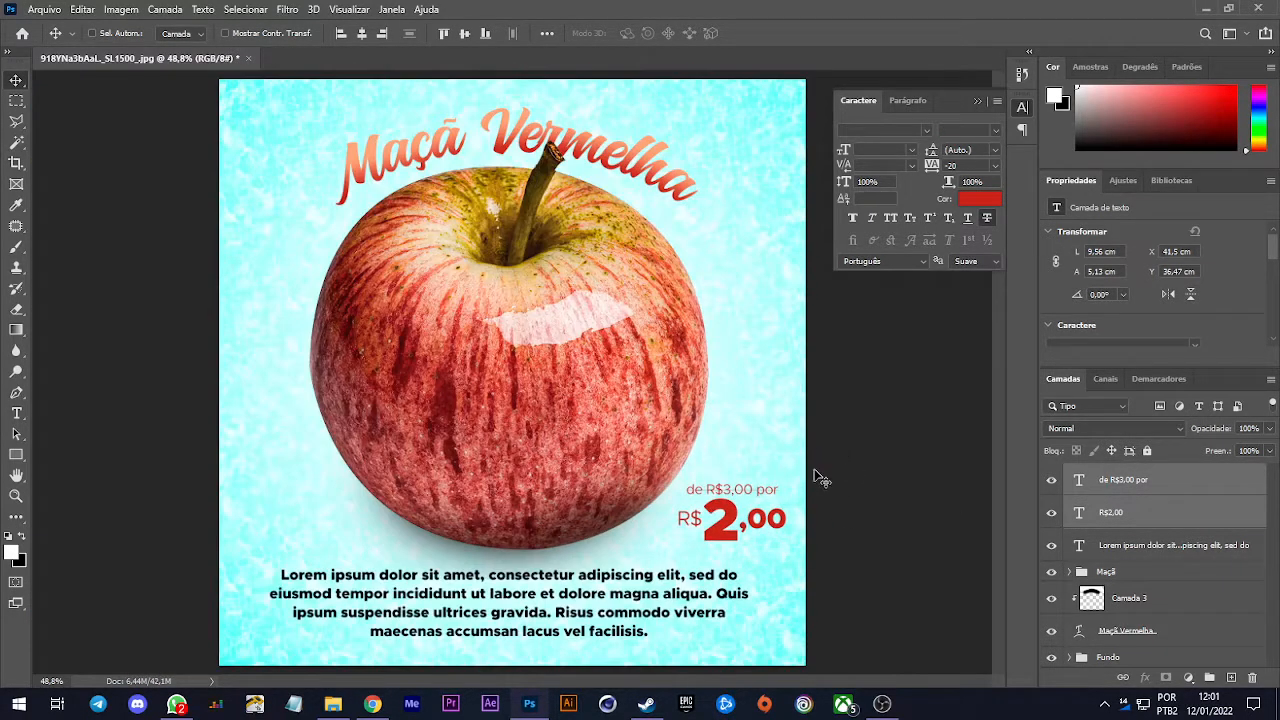
pyautogui.keyDown('ctrl'); pyautogui.click(824, 476); pyautogui.keyUp('ctrl')
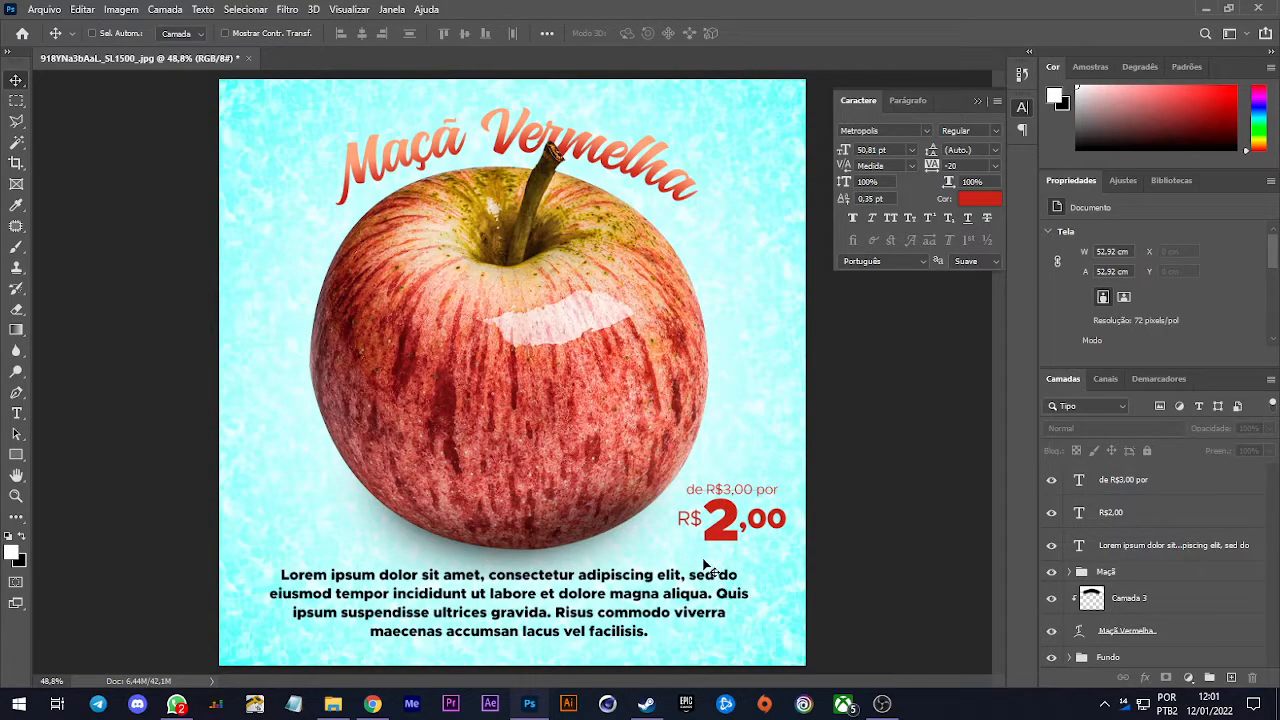
# Reorder the text layers so "R$2,00" sits at the top of the stack, above "de R$3,00 por"
pyautogui.moveTo(1143, 523); pyautogui.dragTo(1145, 548)
pyautogui.click(1146, 524)
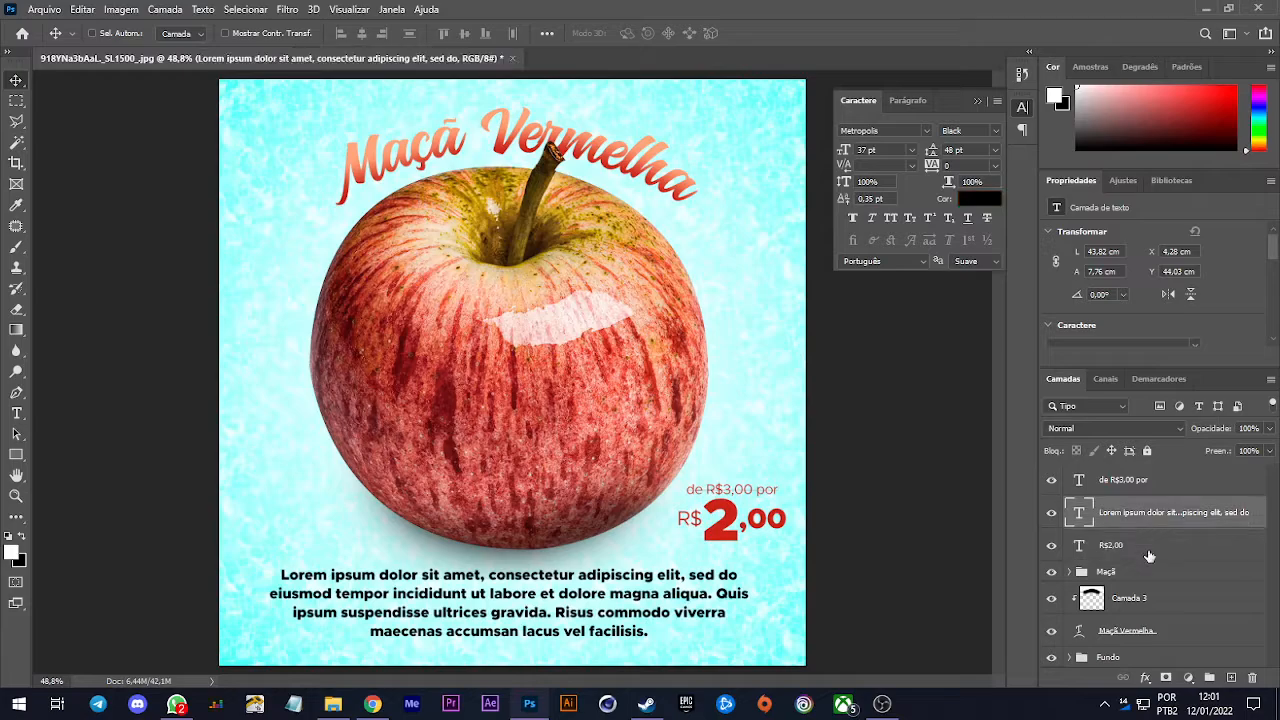
pyautogui.click(1150, 547)
pyautogui.moveTo(1215, 553); pyautogui.dragTo(1055, 460)
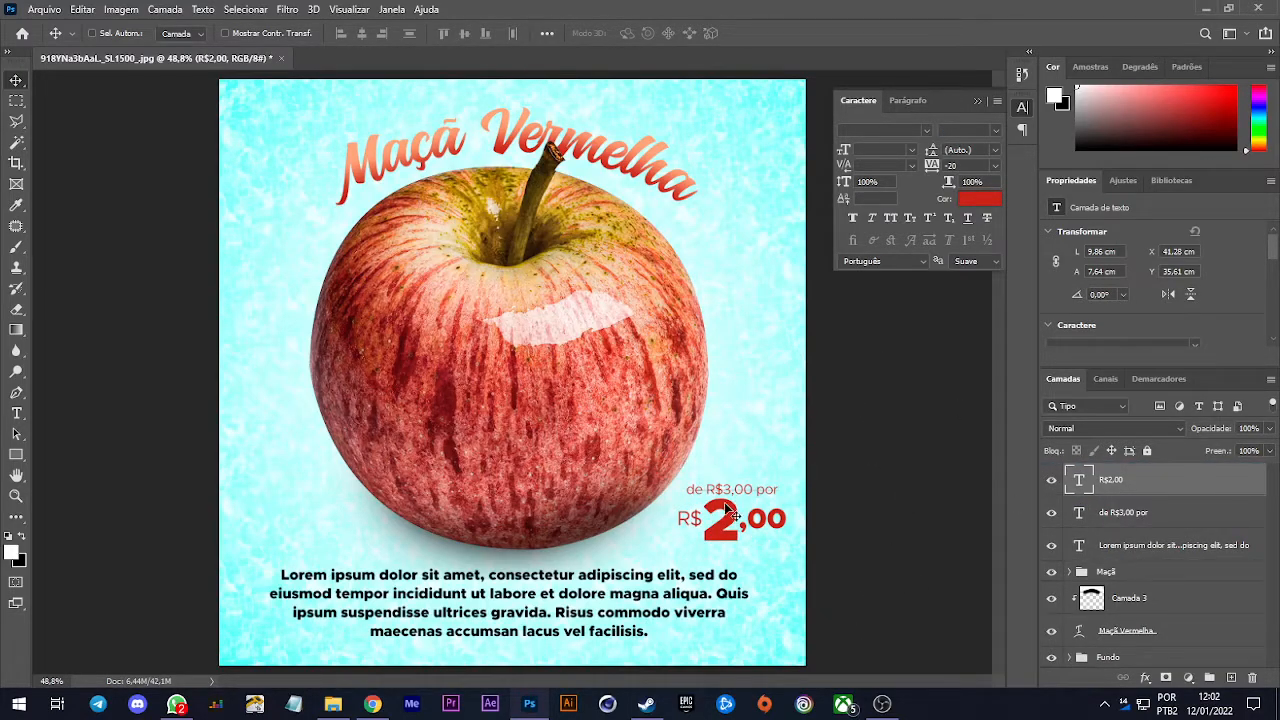
pyautogui.scroll(2, 771, 543)
pyautogui.scroll(-4, 762, 561)
pyautogui.scroll(1, 762, 561)
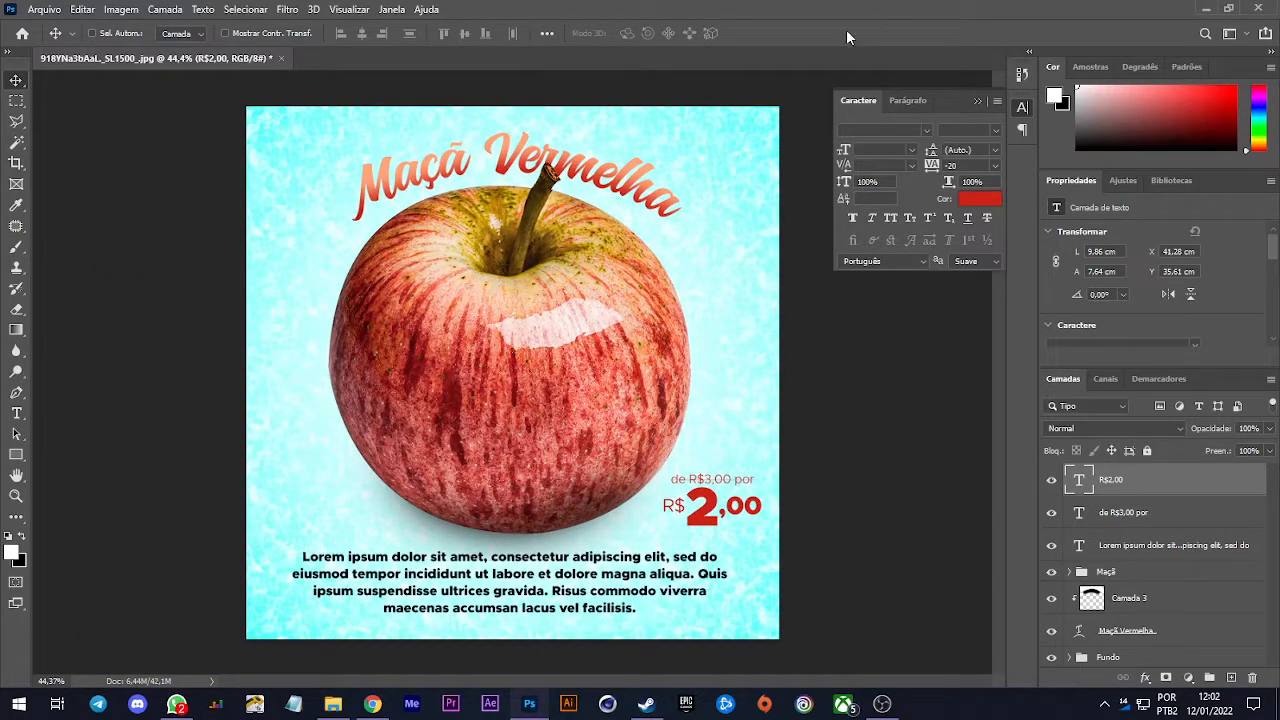
# Select the Lorem ipsum text layer and try left, centred and right paragraph alignment on it
pyautogui.click(1120, 516)
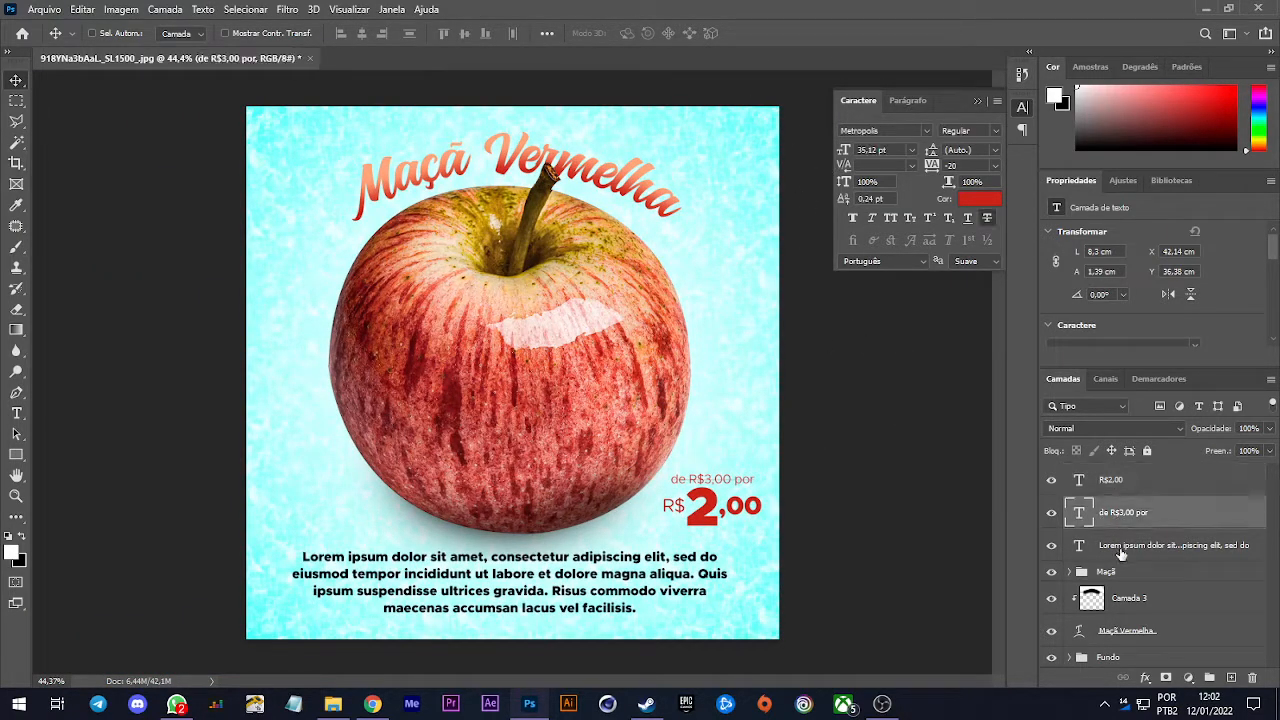
pyautogui.click(1121, 550)
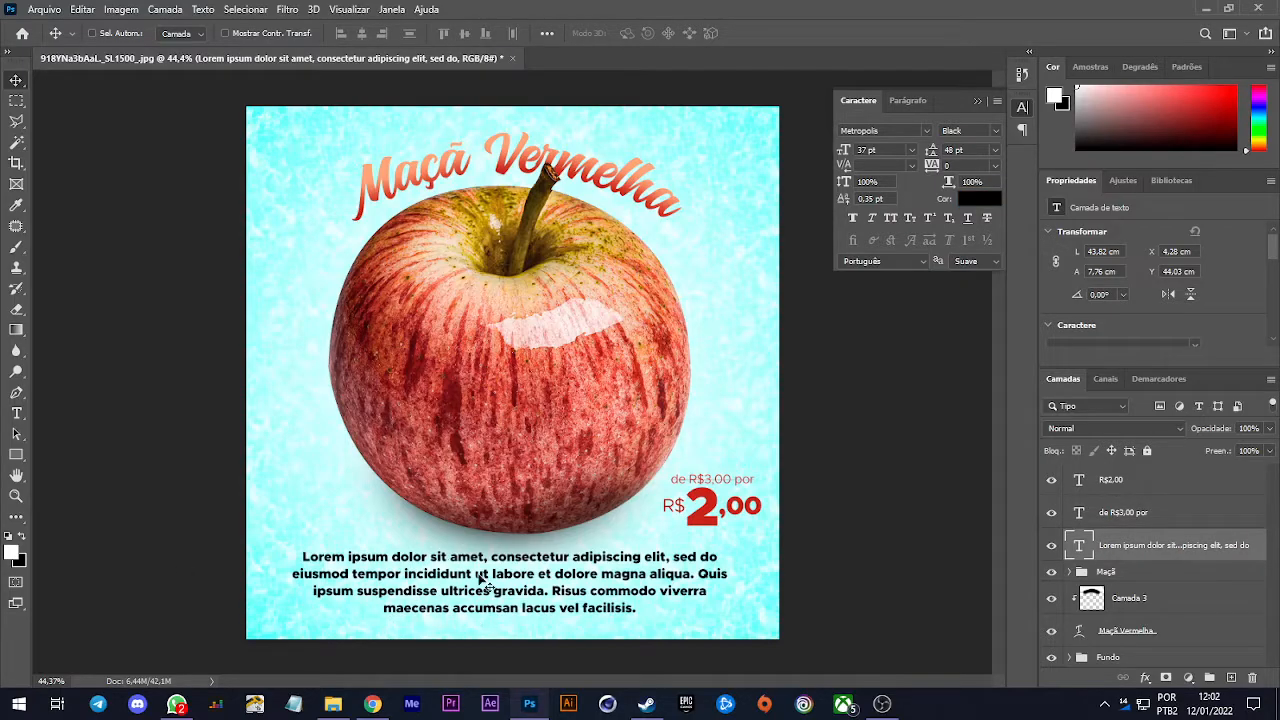
pyautogui.click(906, 101)
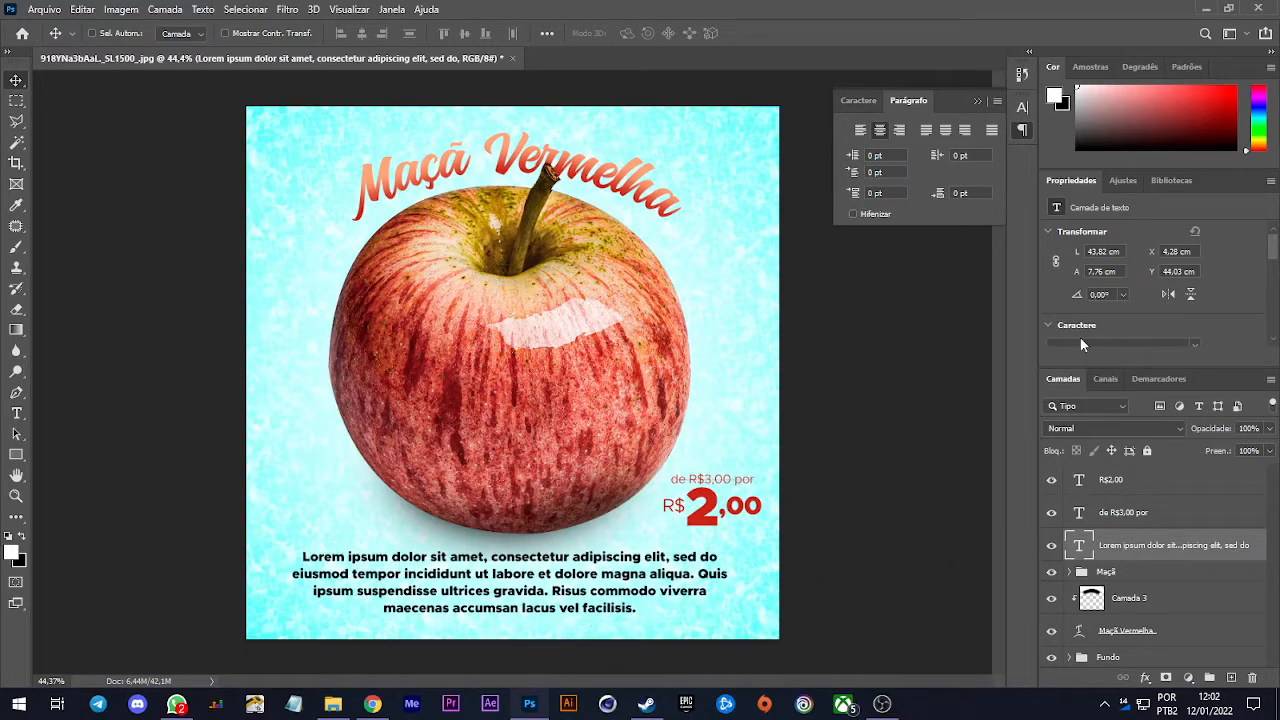
pyautogui.click(860, 131)
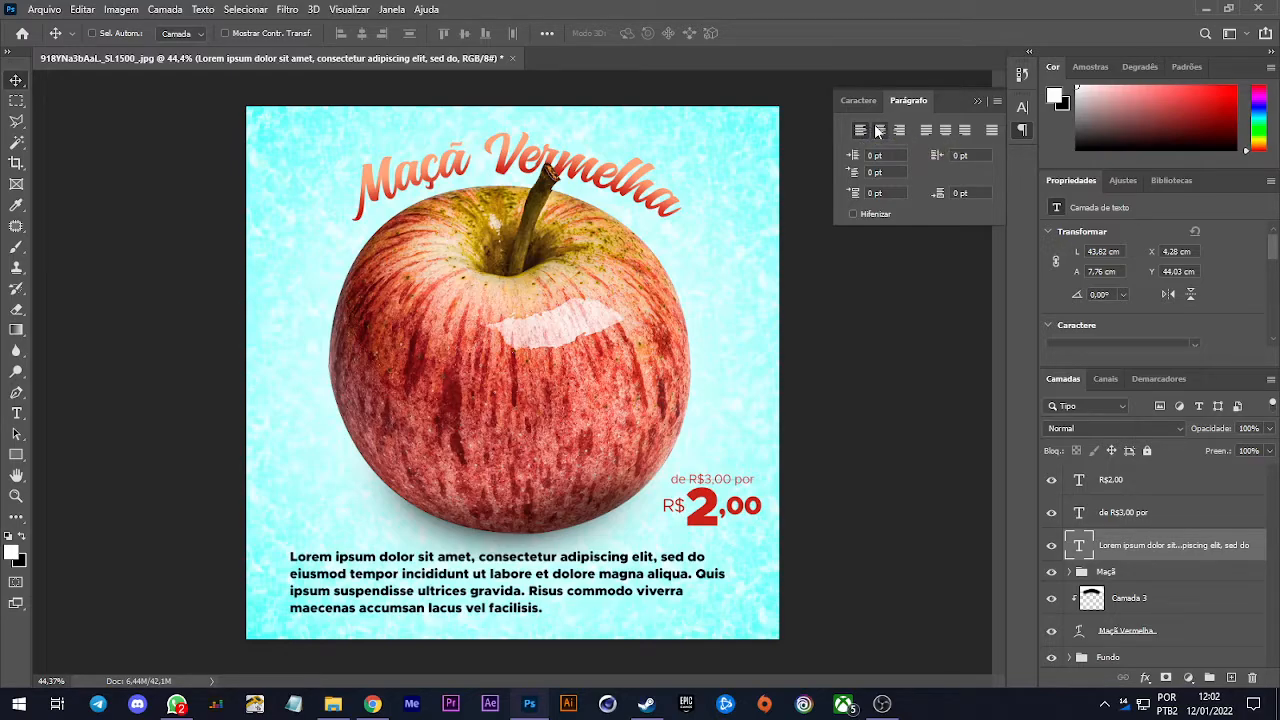
pyautogui.click(879, 131)
pyautogui.click(898, 131)
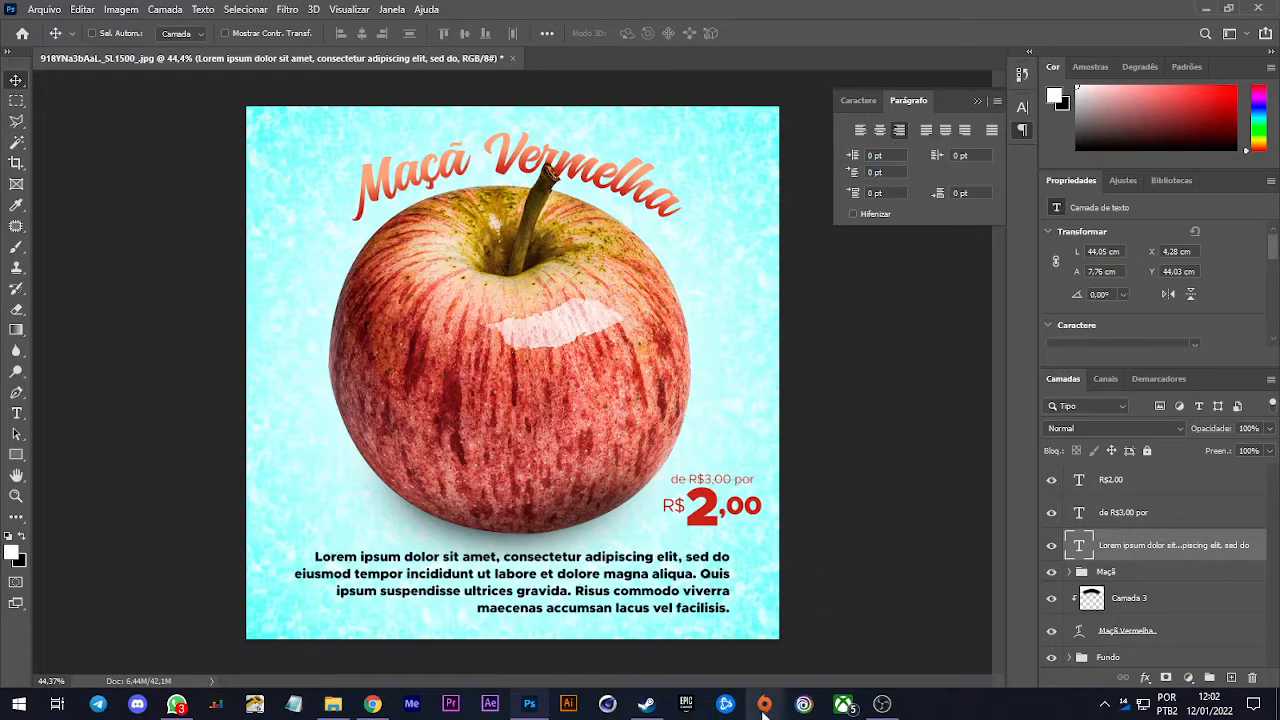
# Try justifying the Lorem ipsum text with its last line left, centred and right, plus centred alignment and full justification
pyautogui.click(933, 133)
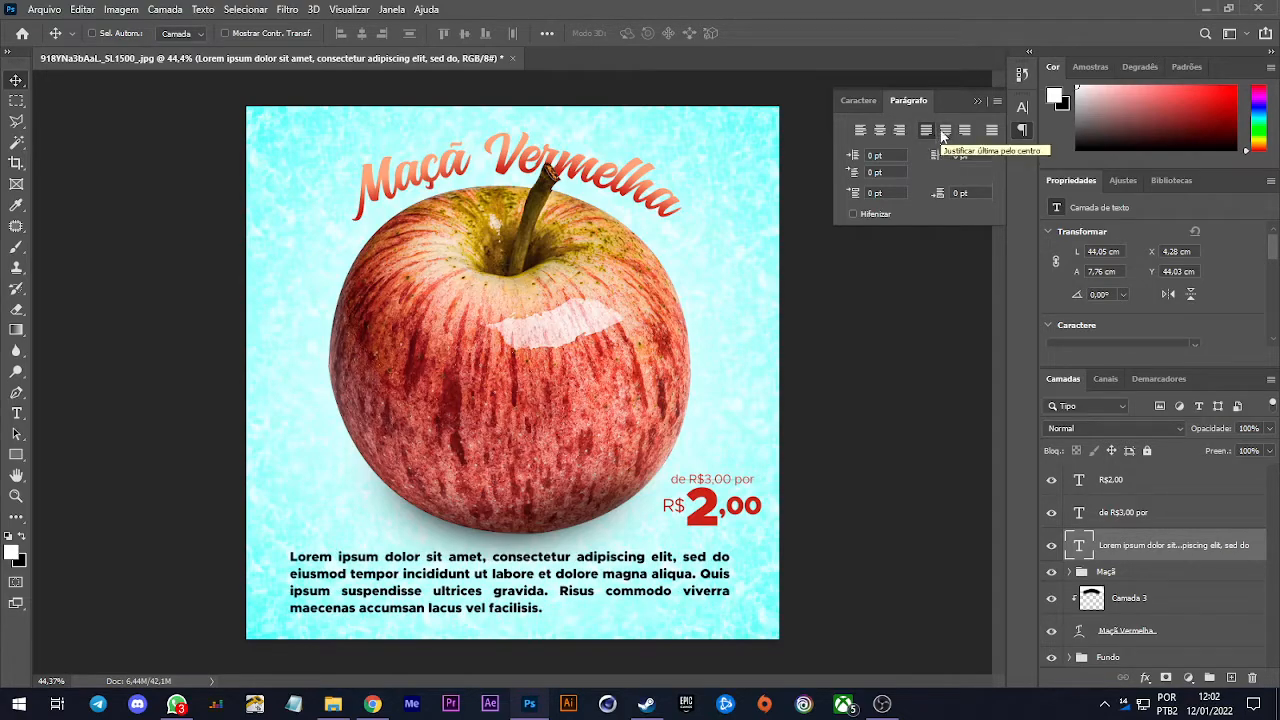
pyautogui.click(945, 131)
pyautogui.click(965, 133)
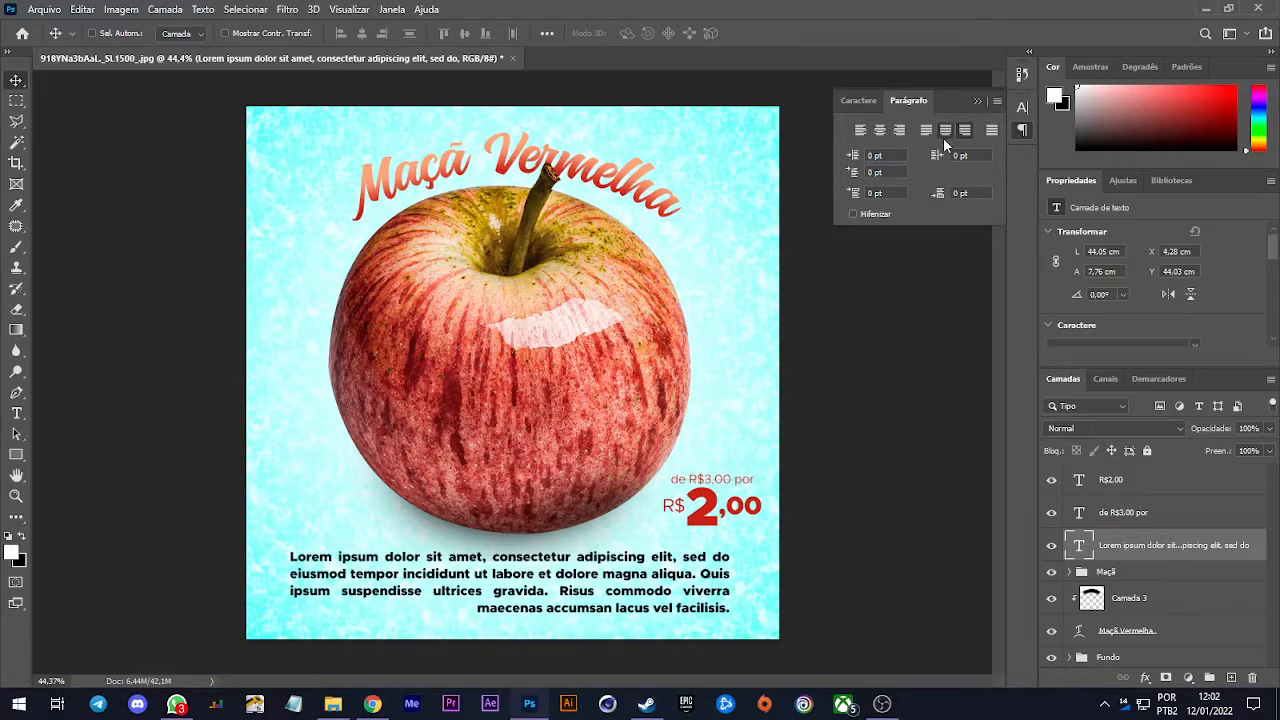
pyautogui.click(880, 130)
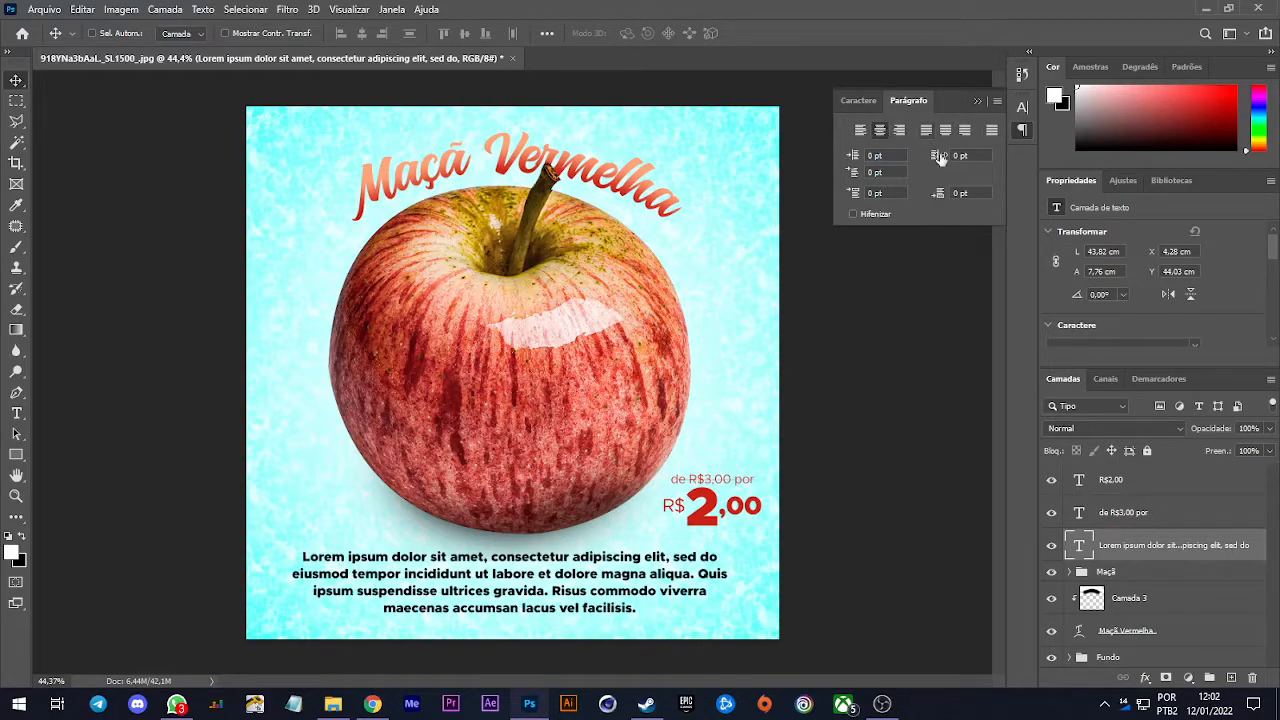
pyautogui.click(995, 130)
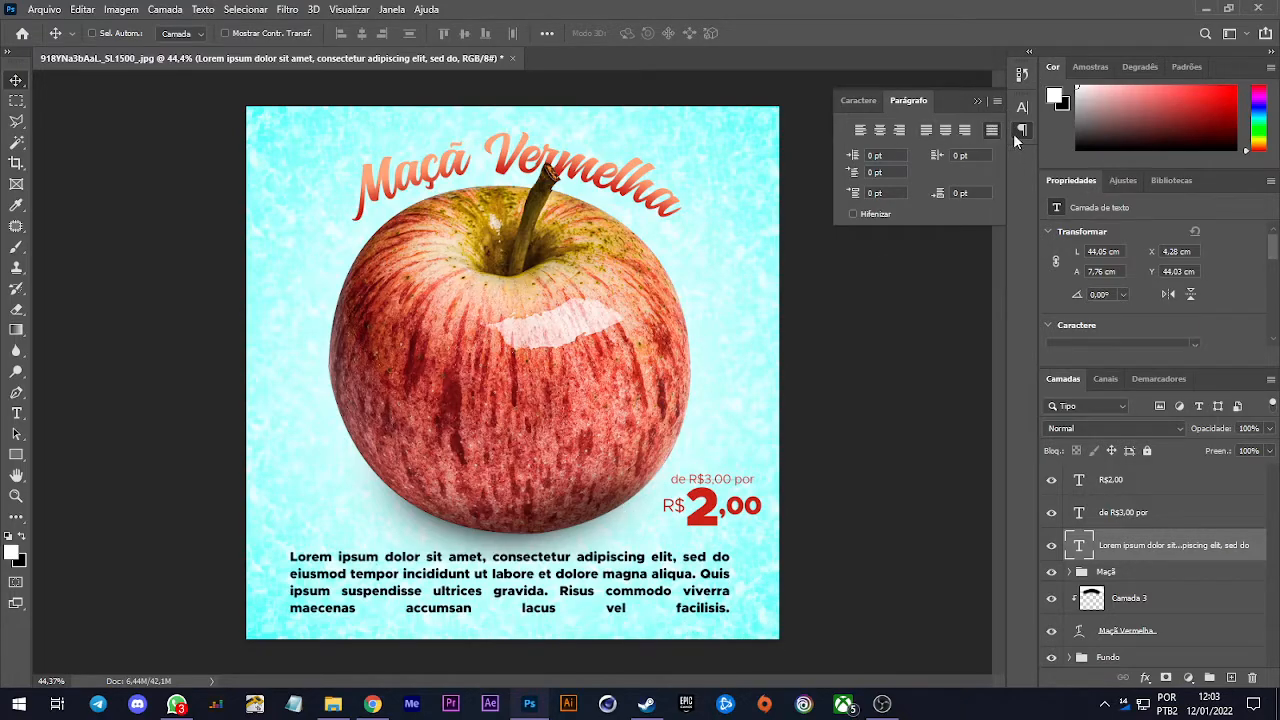
# Left-align the Lorem ipsum text, try a left indent of 4,5 pt and reset the indent to 0 pt
pyautogui.click(862, 130)
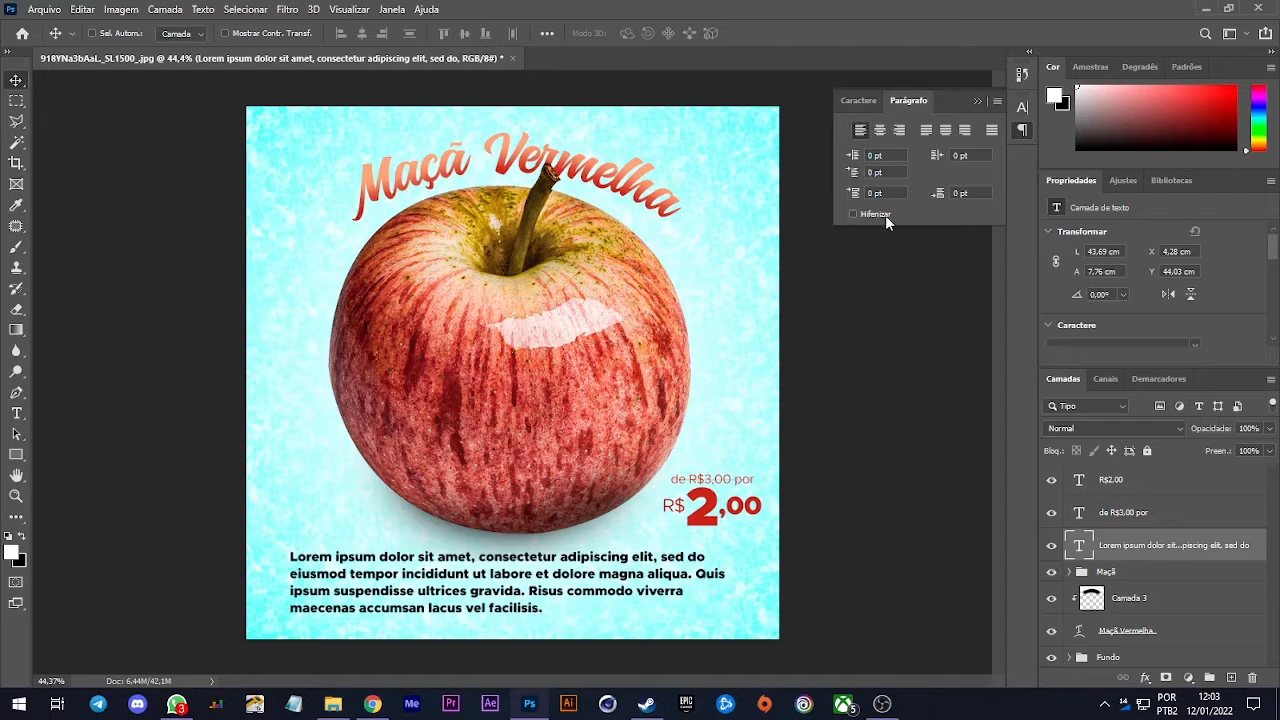
pyautogui.moveTo(859, 156)
pyautogui.mouseDown()
pyautogui.moveTo(942, 164)
pyautogui.moveTo(864, 165)
pyautogui.mouseUp()
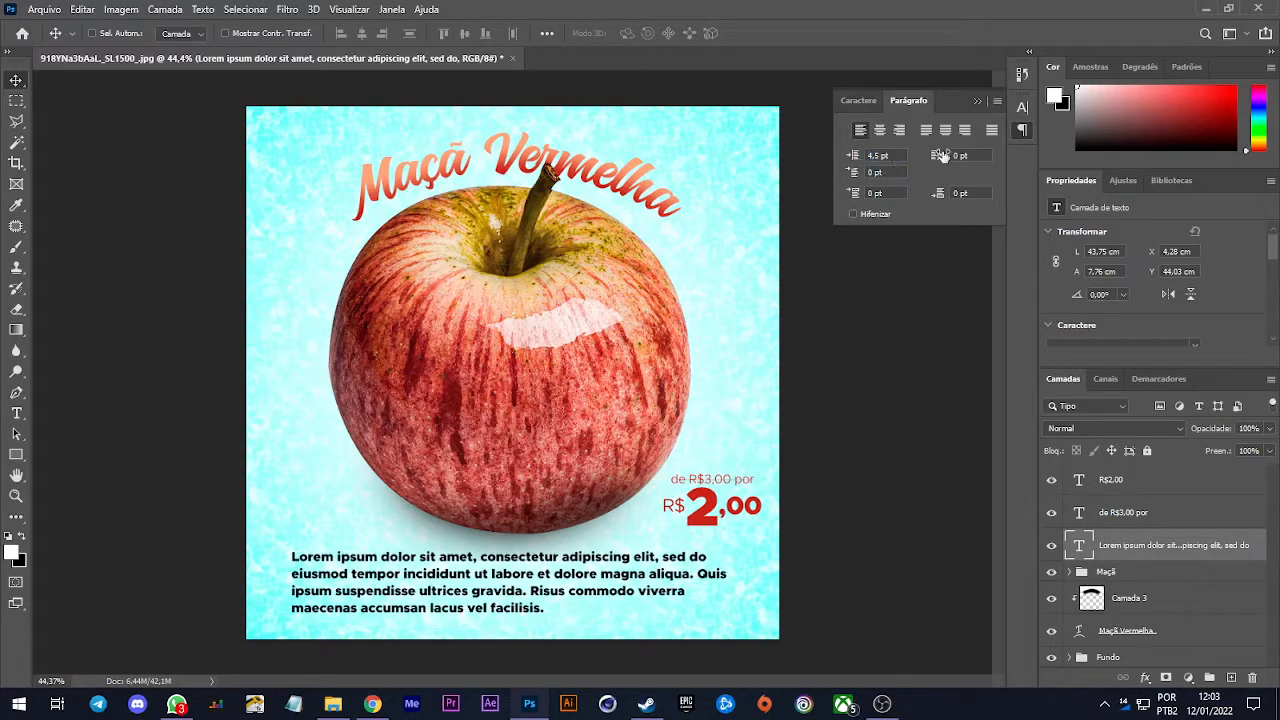
pyautogui.write('0')
pyautogui.press('Return')
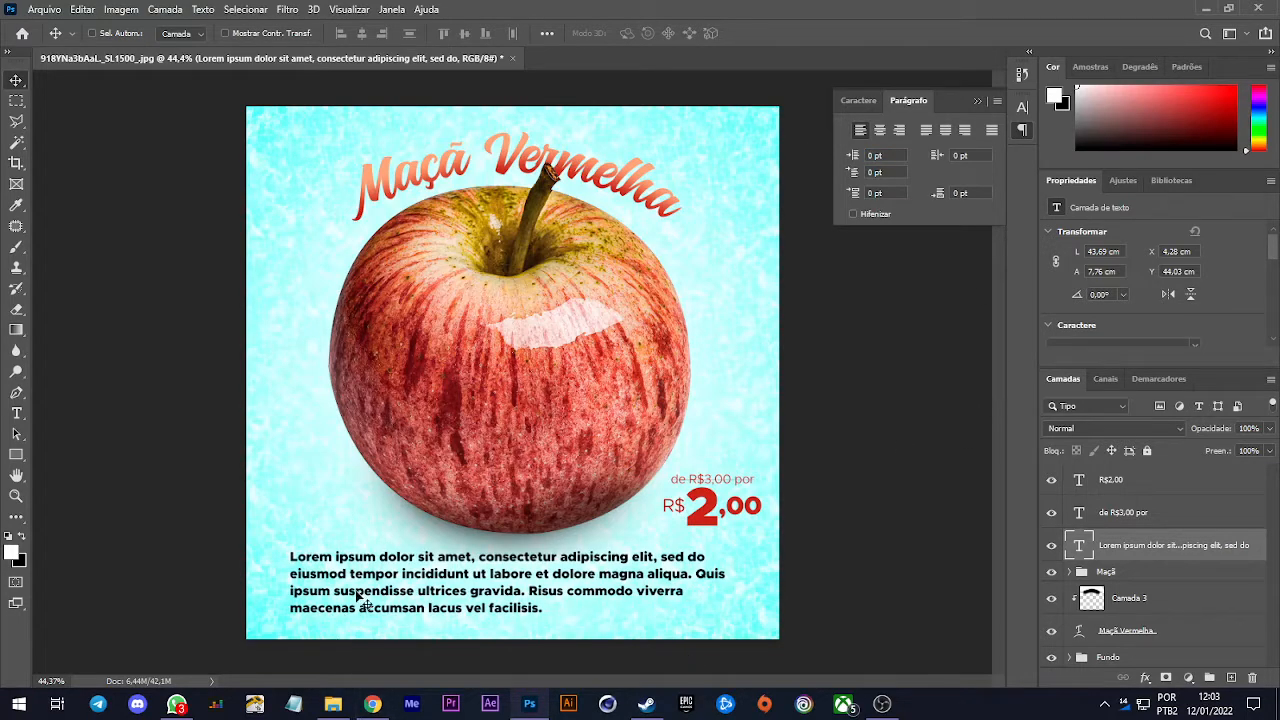
# Select the last two lines of the Lorem ipsum text and set the left indent to 12 pt
pyautogui.press('t')
pyautogui.moveTo(289, 591); pyautogui.dragTo(545, 612)
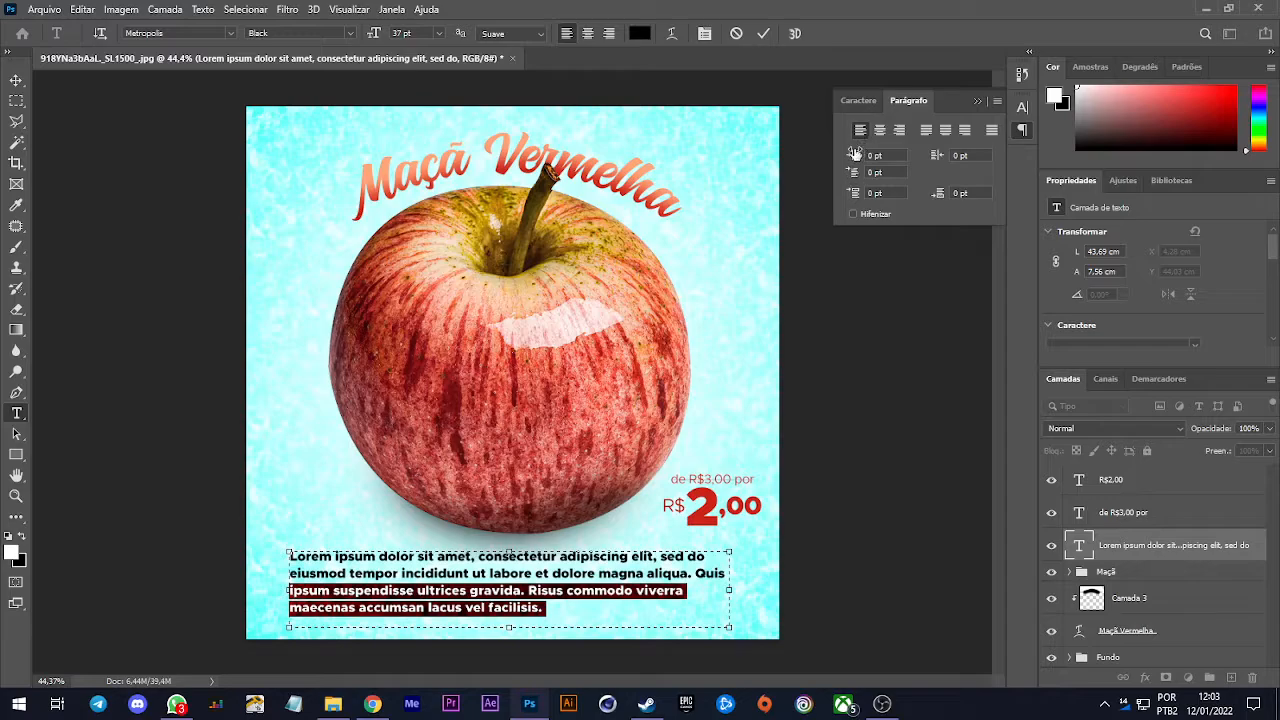
pyautogui.moveTo(855, 157); pyautogui.dragTo(875, 160)
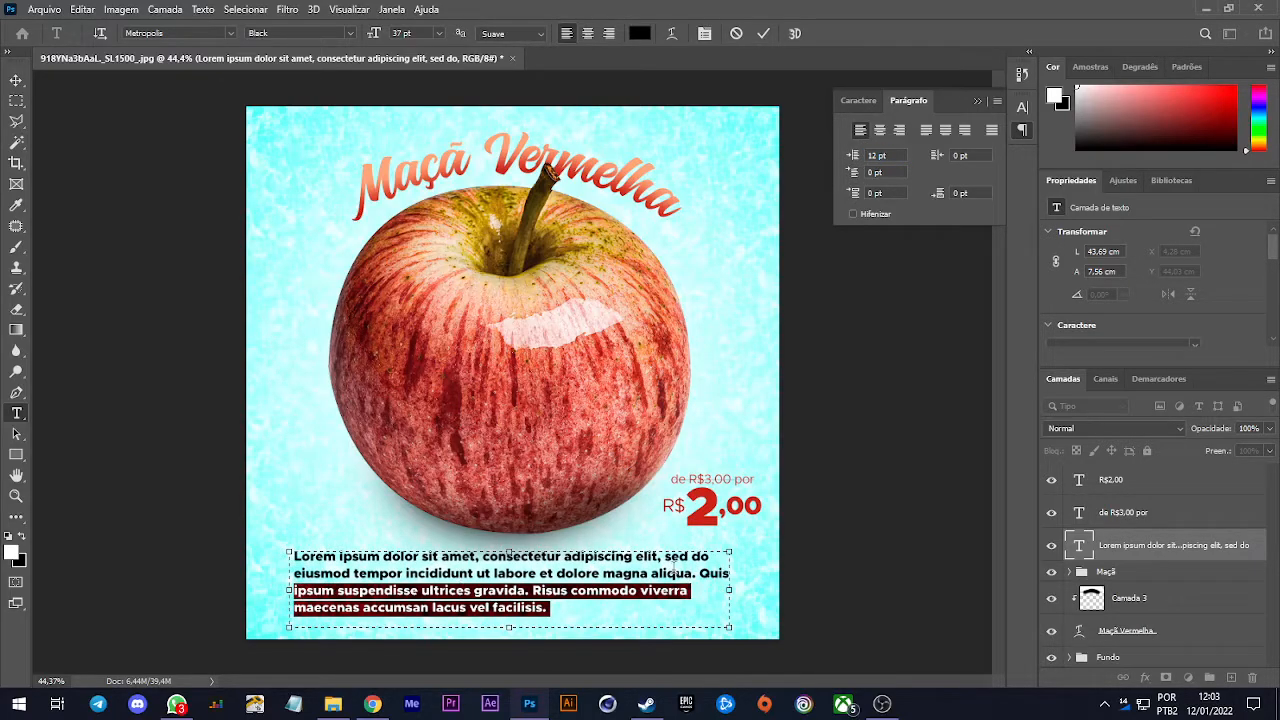
# Start a new paragraph at "Quis ipsum suspendisse" and set that paragraph's left indent to 99,5 pt
pyautogui.click(697, 571)
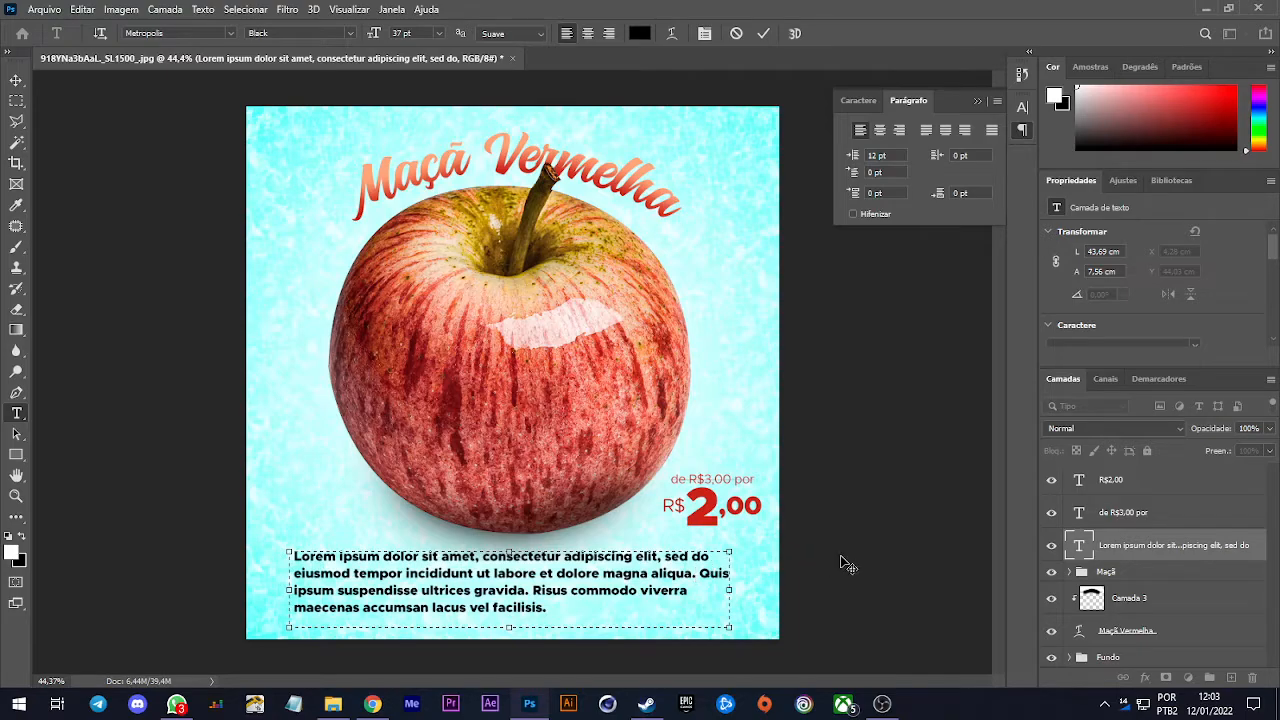
pyautogui.press('Return')
pyautogui.press('Delete')
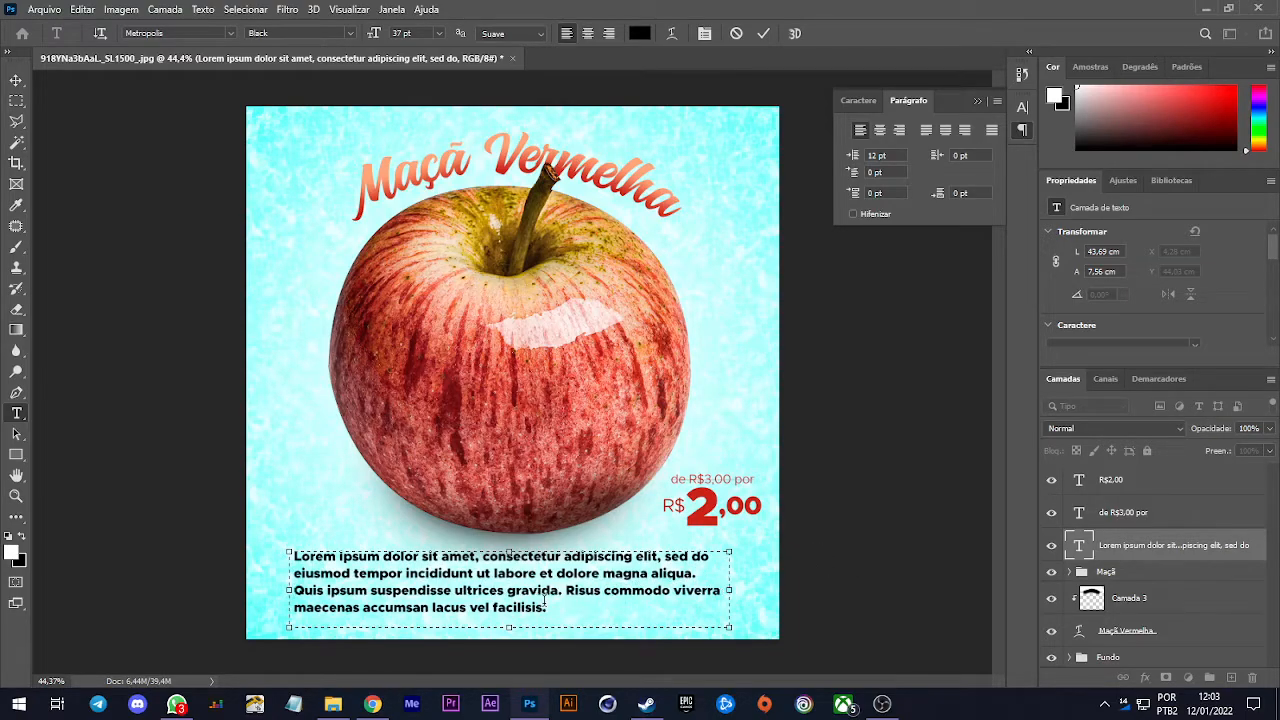
pyautogui.moveTo(557, 607); pyautogui.dragTo(268, 590)
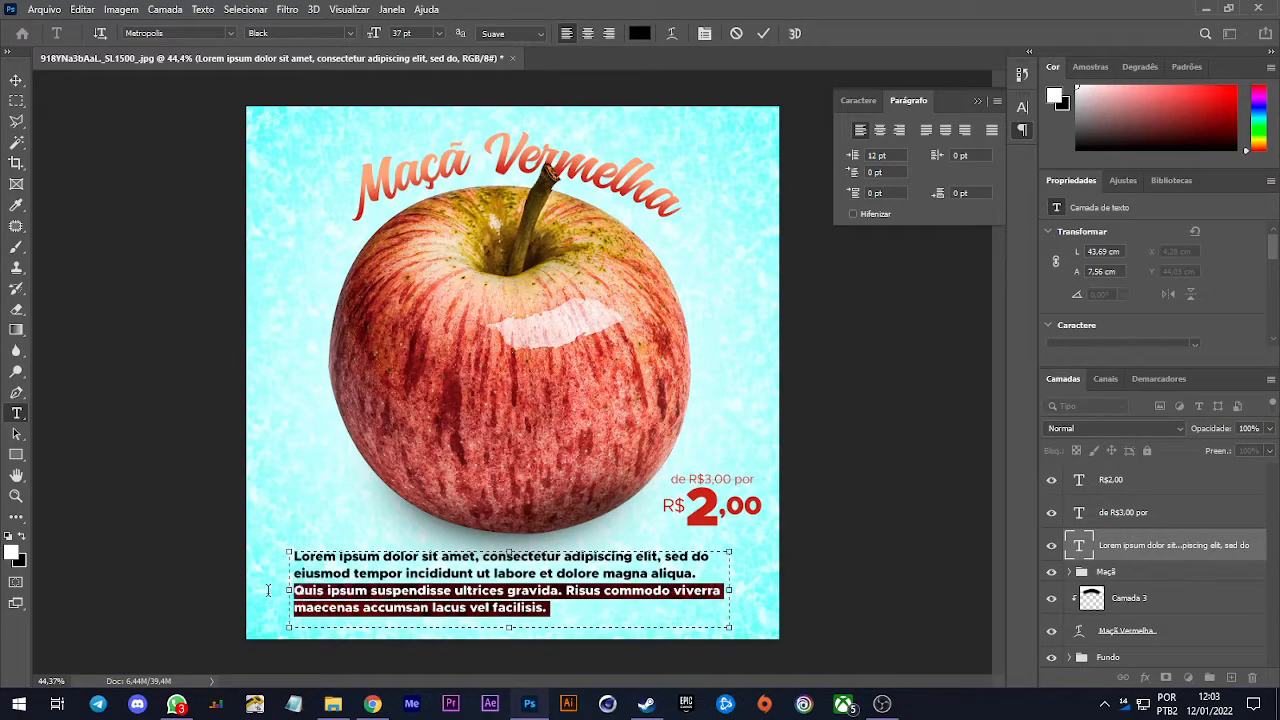
pyautogui.moveTo(852, 156); pyautogui.dragTo(994, 163)
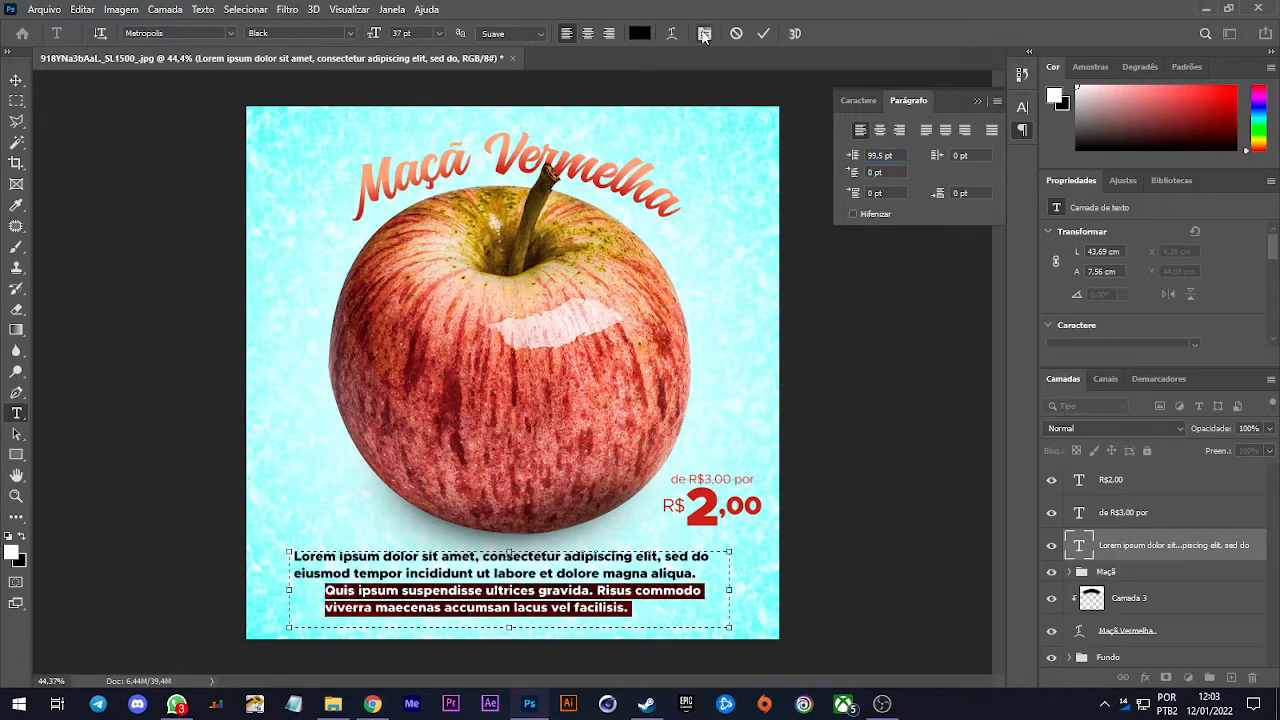
# Undo the paragraph break and left indent added to the Lorem ipsum text
pyautogui.click(766, 33)
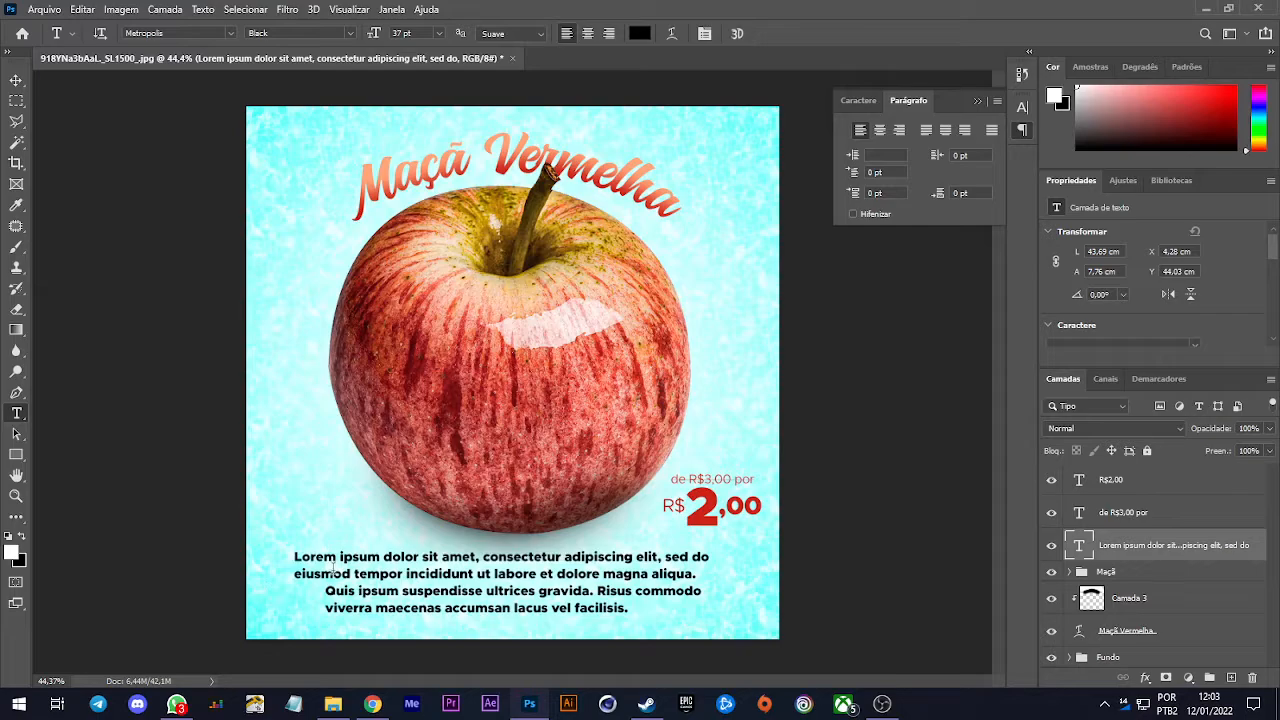
pyautogui.hotkey('ctrl', 'z')
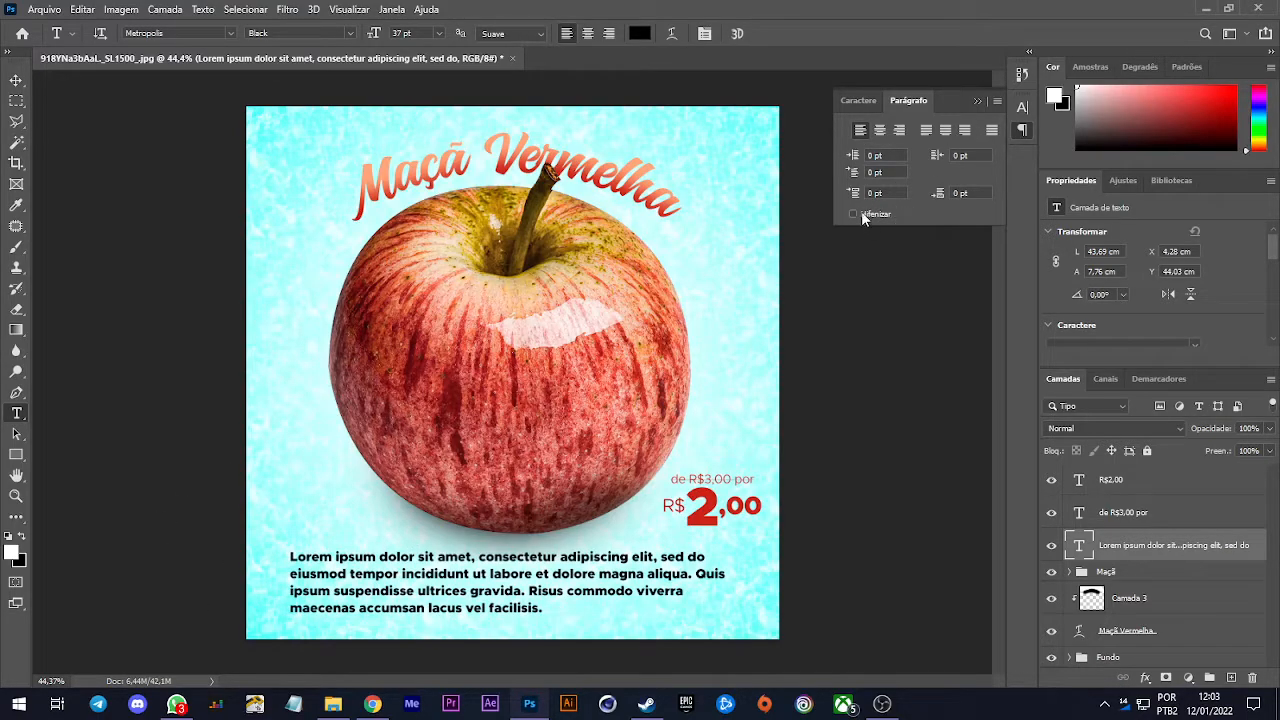
# Turn hyphenation on for the whole Lorem ipsum text, inspect the line breaks, and turn hyphenation off again
pyautogui.click(573, 604)
pyautogui.hotkey('ctrl', 'a')
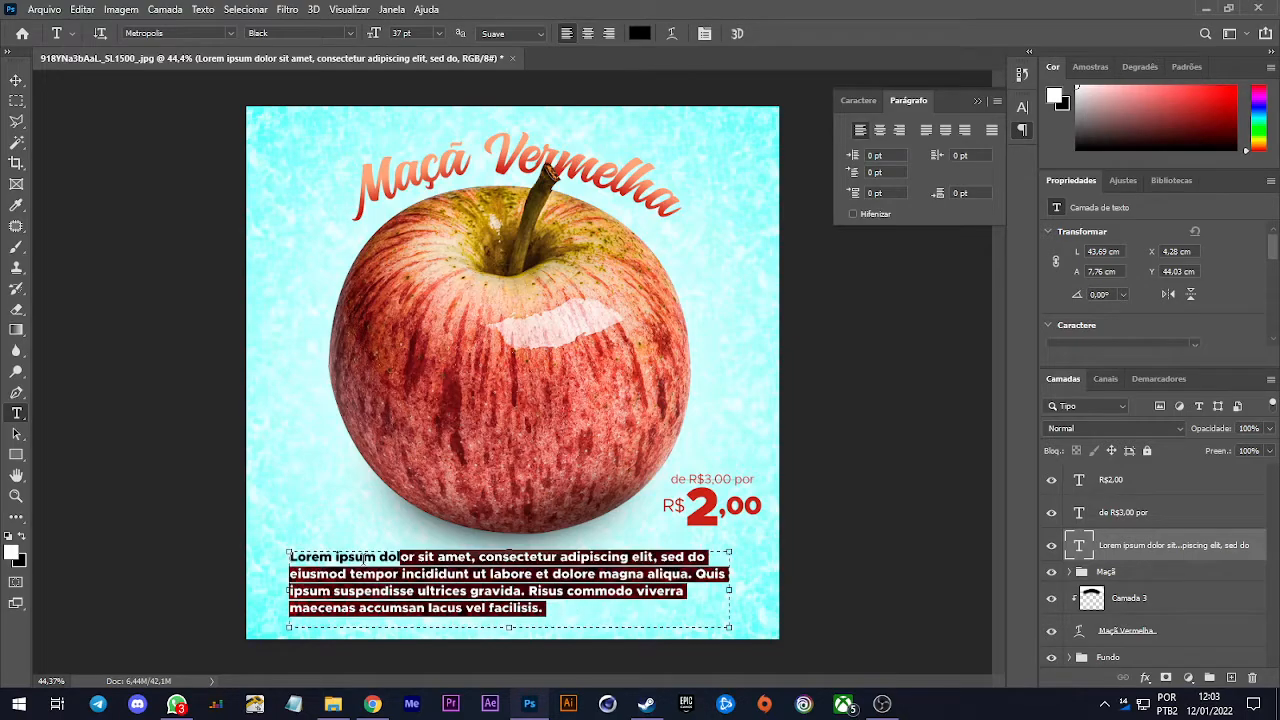
pyautogui.click(852, 214)
pyautogui.click(639, 622)
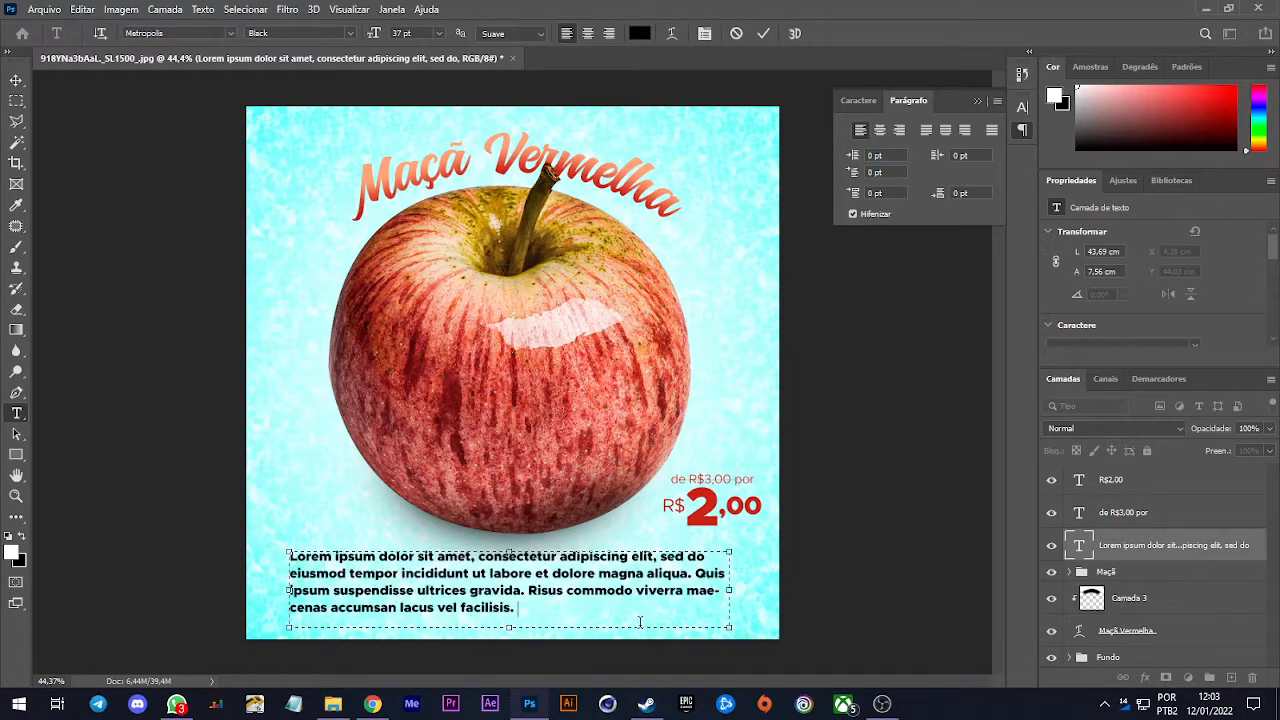
pyautogui.moveTo(686, 592); pyautogui.dragTo(738, 600)
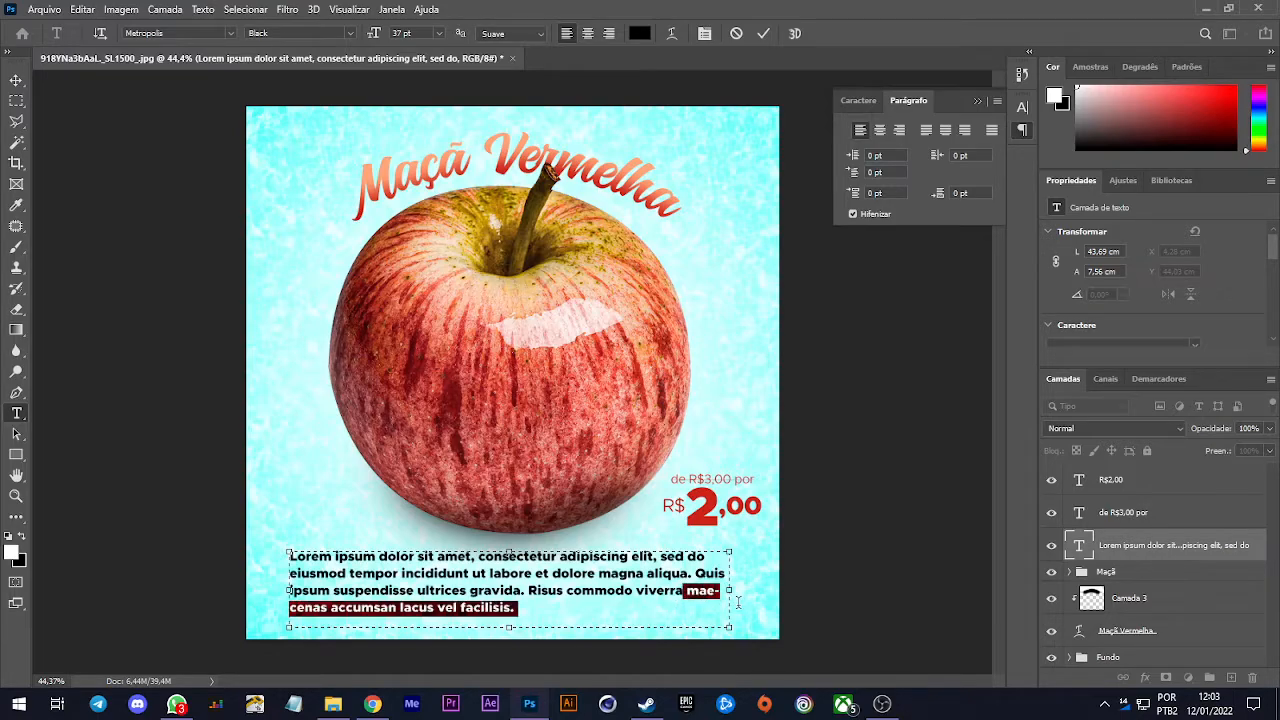
pyautogui.click(655, 613)
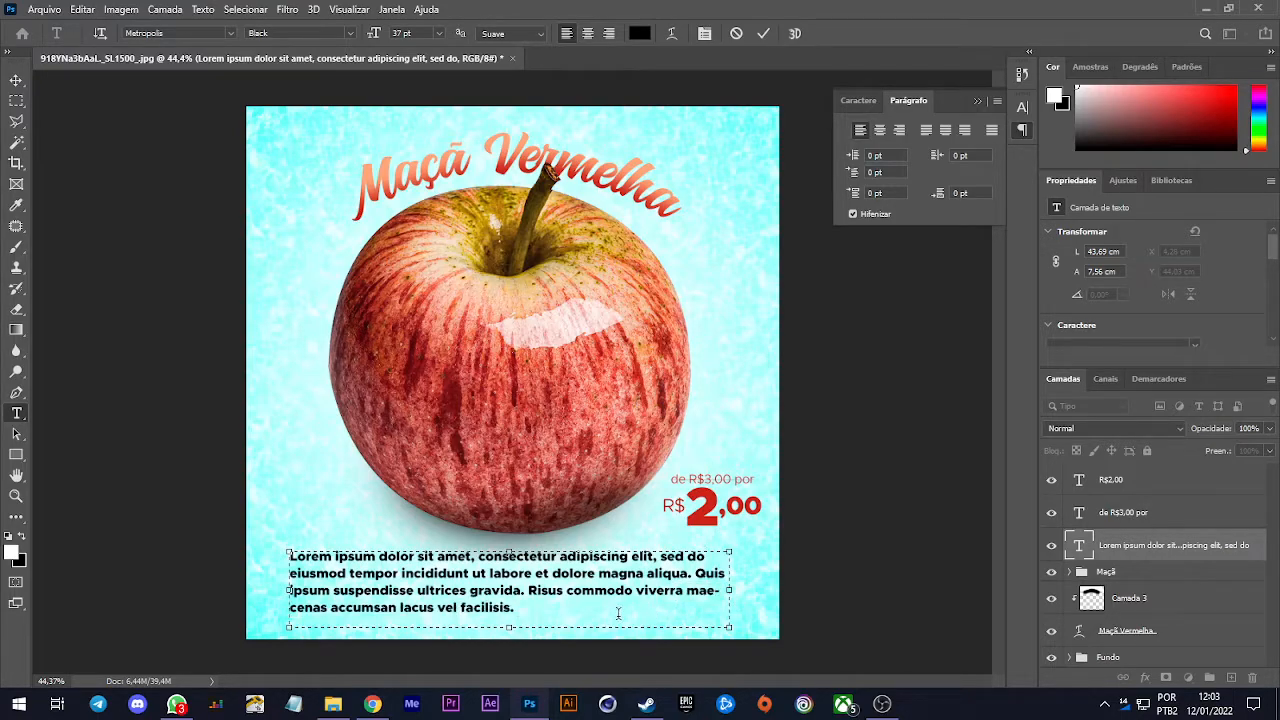
pyautogui.moveTo(618, 613); pyautogui.dragTo(2, 500)
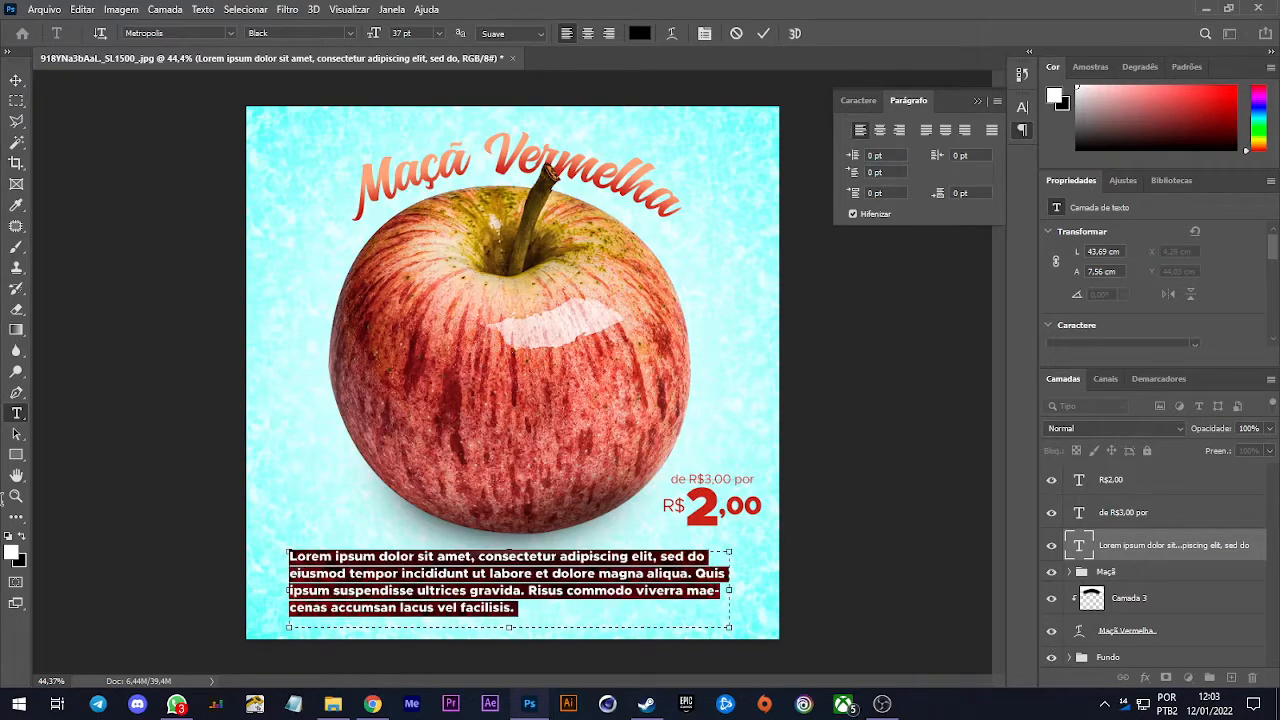
pyautogui.click(853, 213)
pyautogui.click(594, 619)
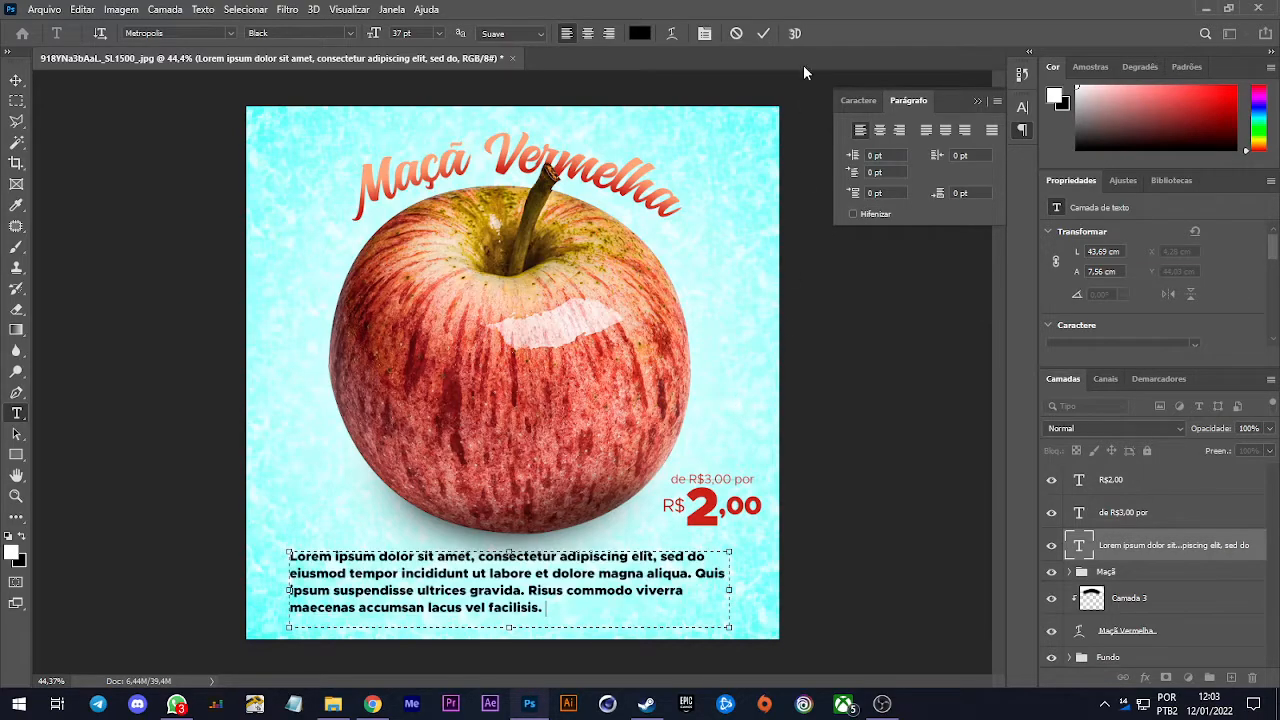
# Narrow the Lorem ipsum text box to about 41 cm wide and move it right to an X of about 6,36 cm
pyautogui.moveTo(735, 600); pyautogui.dragTo(710, 598)
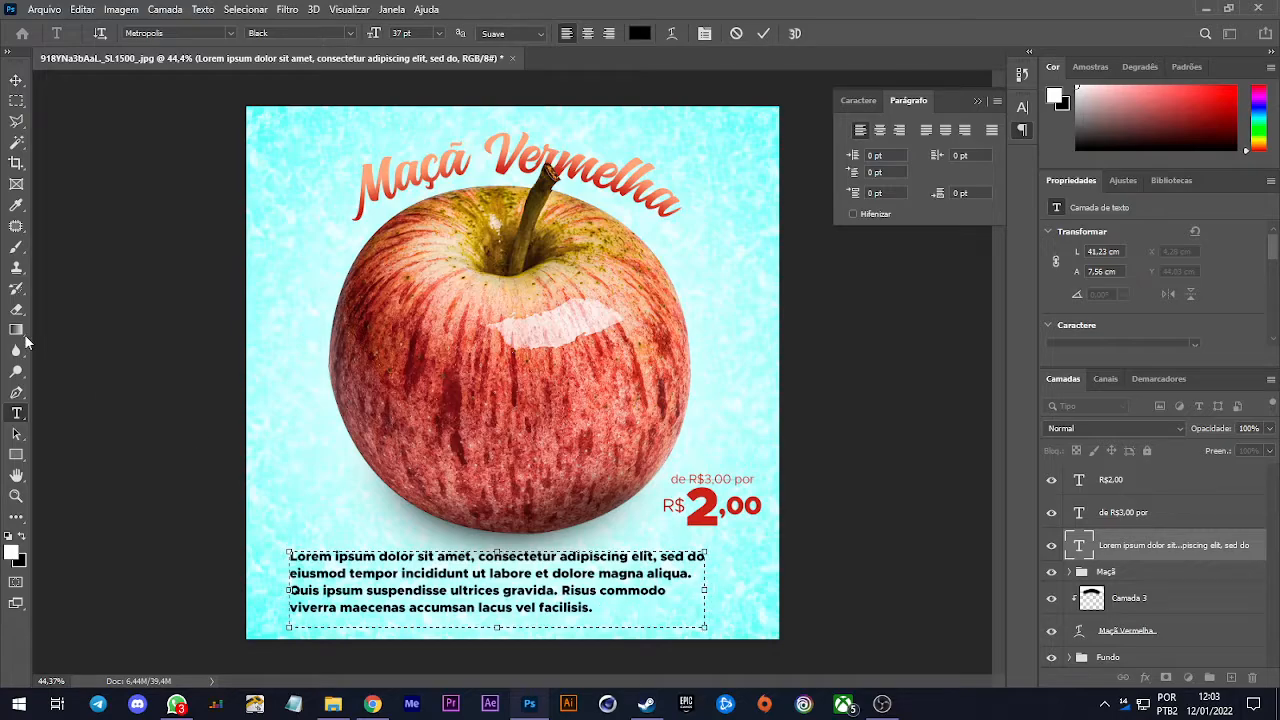
pyautogui.click(16, 80)
pyautogui.moveTo(521, 617); pyautogui.dragTo(533, 616)
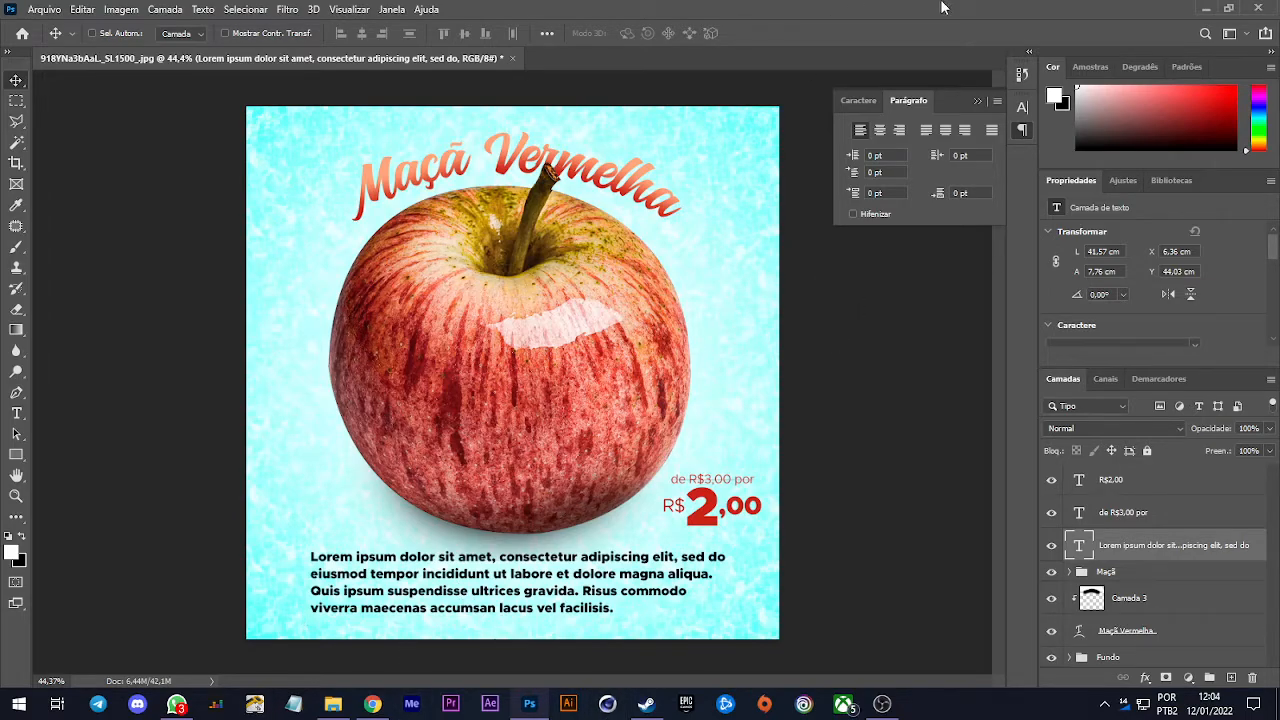
pyautogui.click(872, 100)
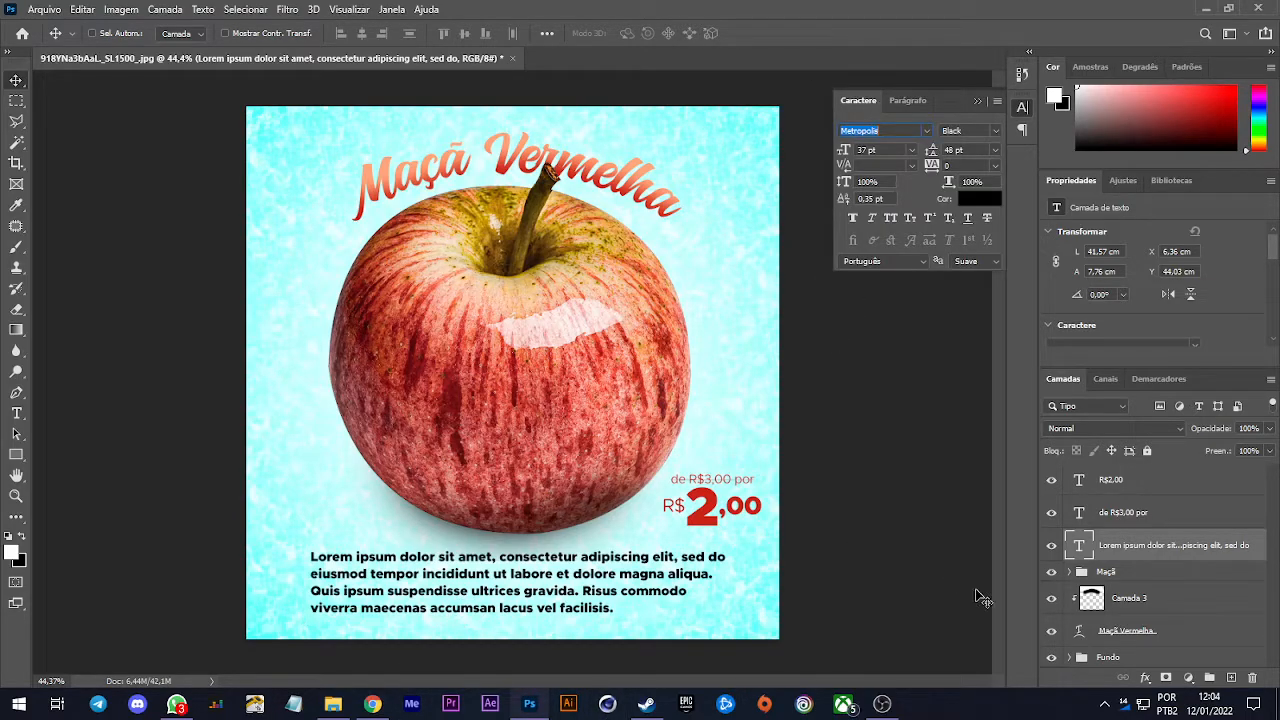
pyautogui.click(906, 100)
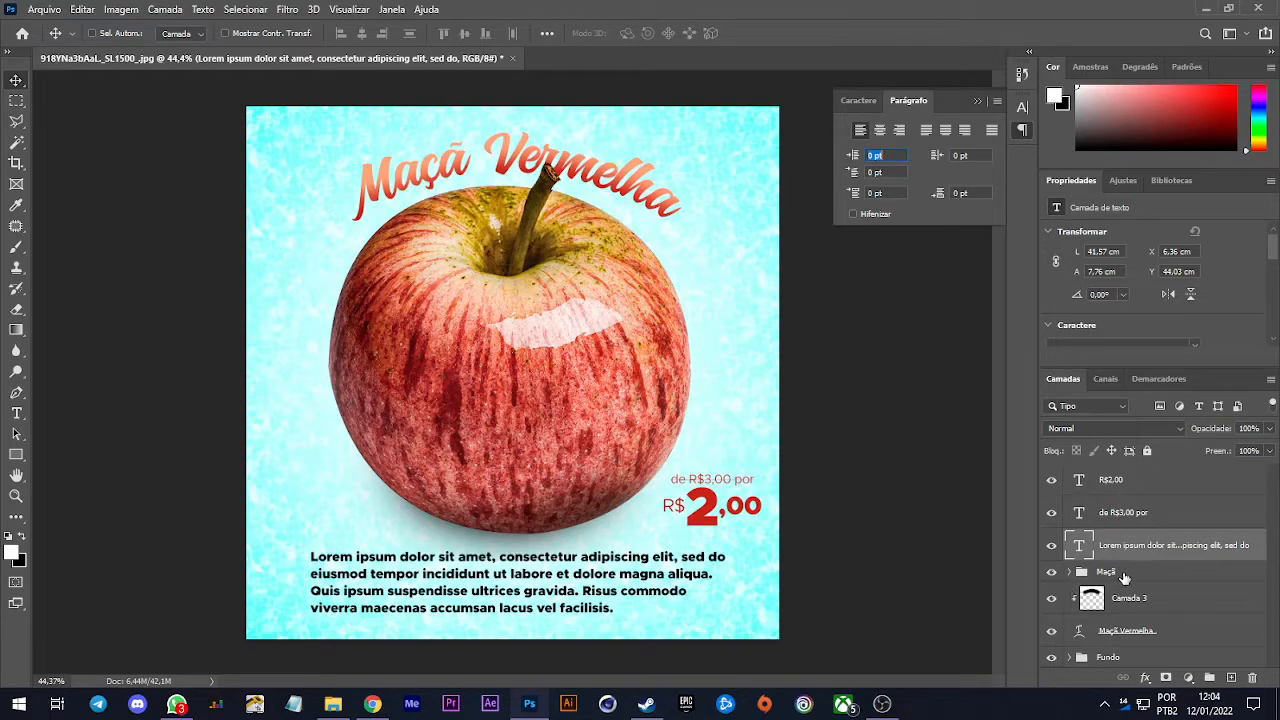
# Group the R$2,00, de R$3,00 por and Lorem ipsum text layers as Textos, and check the group by hiding and showing it
pyautogui.keyDown('ctrl'); pyautogui.click(1115, 488); pyautogui.keyUp('ctrl')
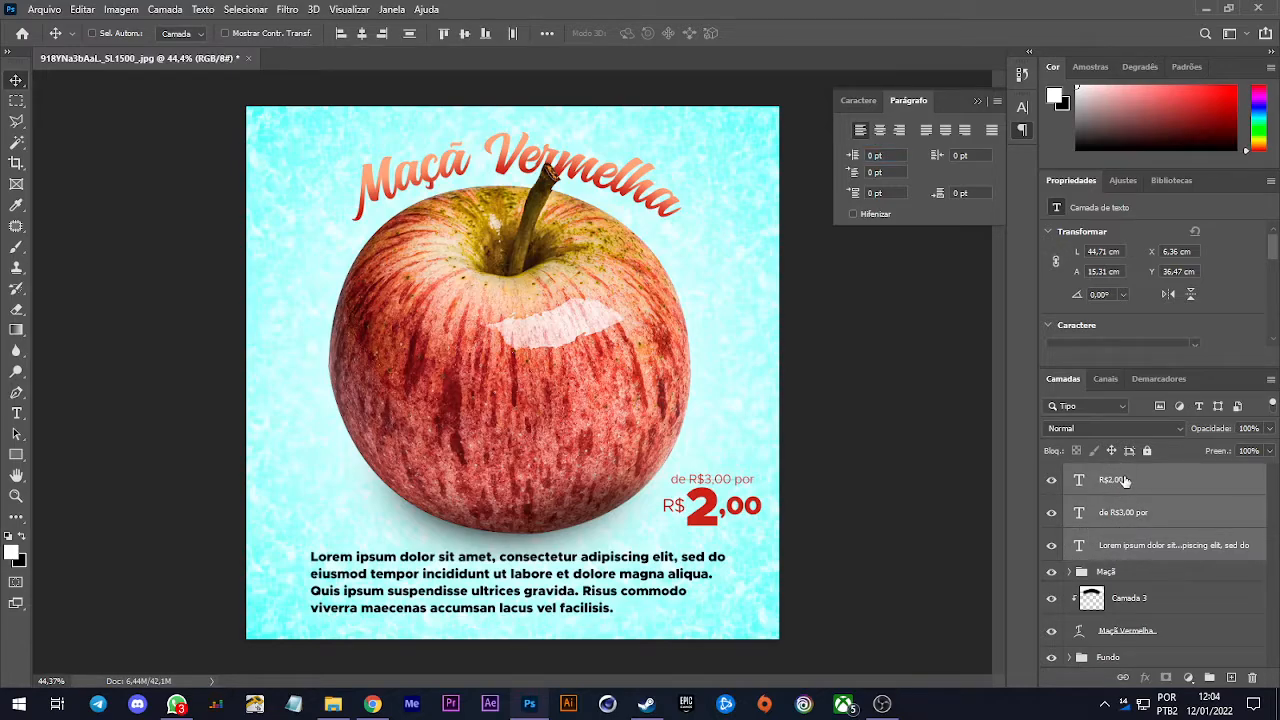
pyautogui.click(1141, 605)
pyautogui.click(1178, 548)
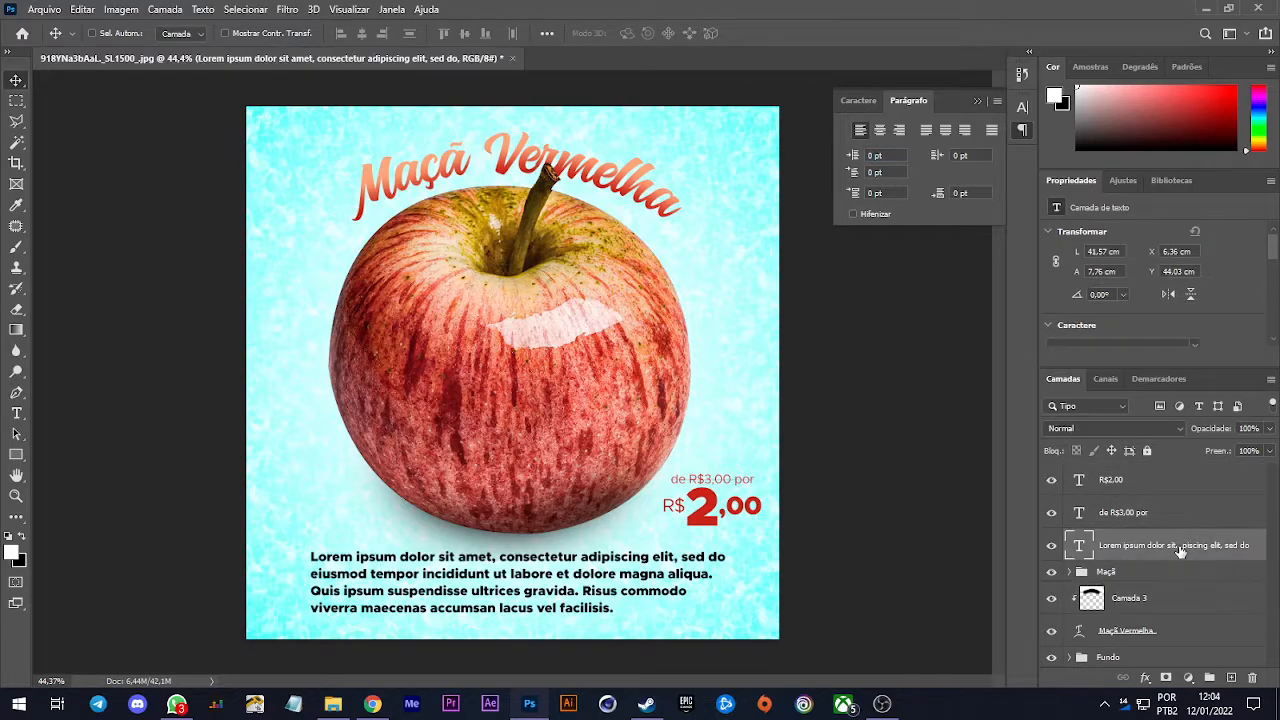
pyautogui.keyDown('shift'); pyautogui.click(1157, 480); pyautogui.keyUp('shift')
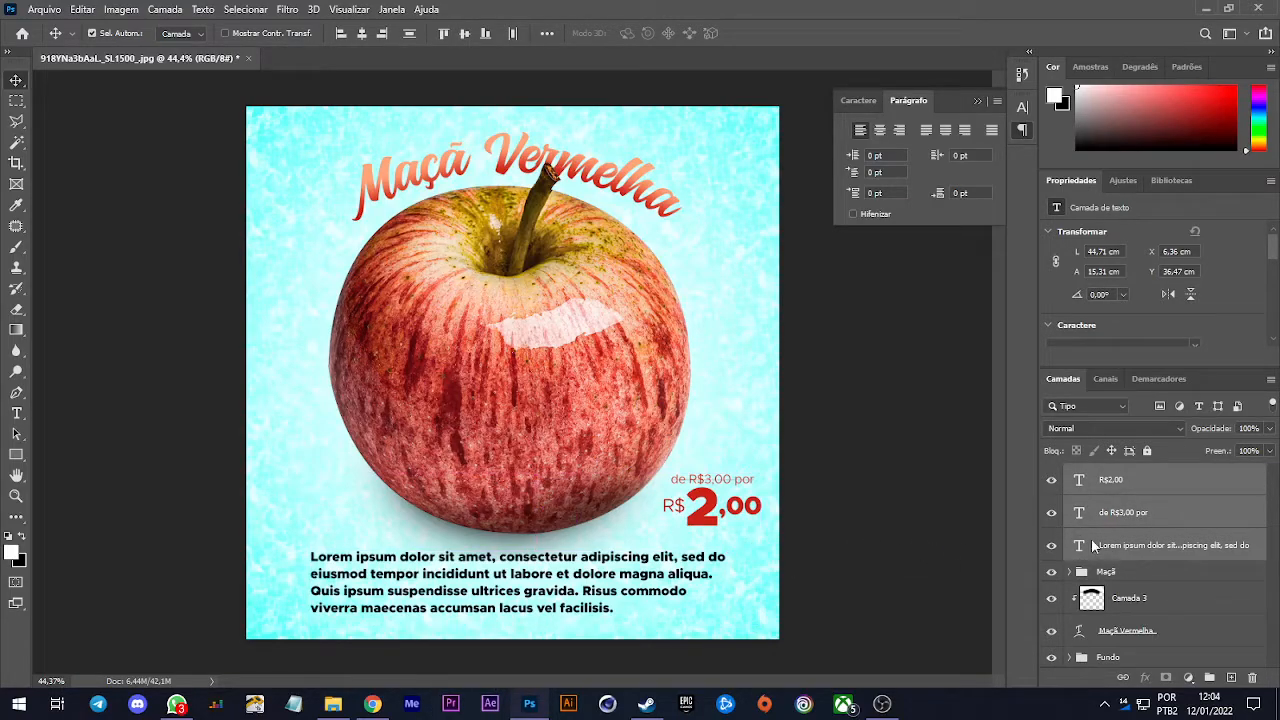
pyautogui.click(1210, 679)
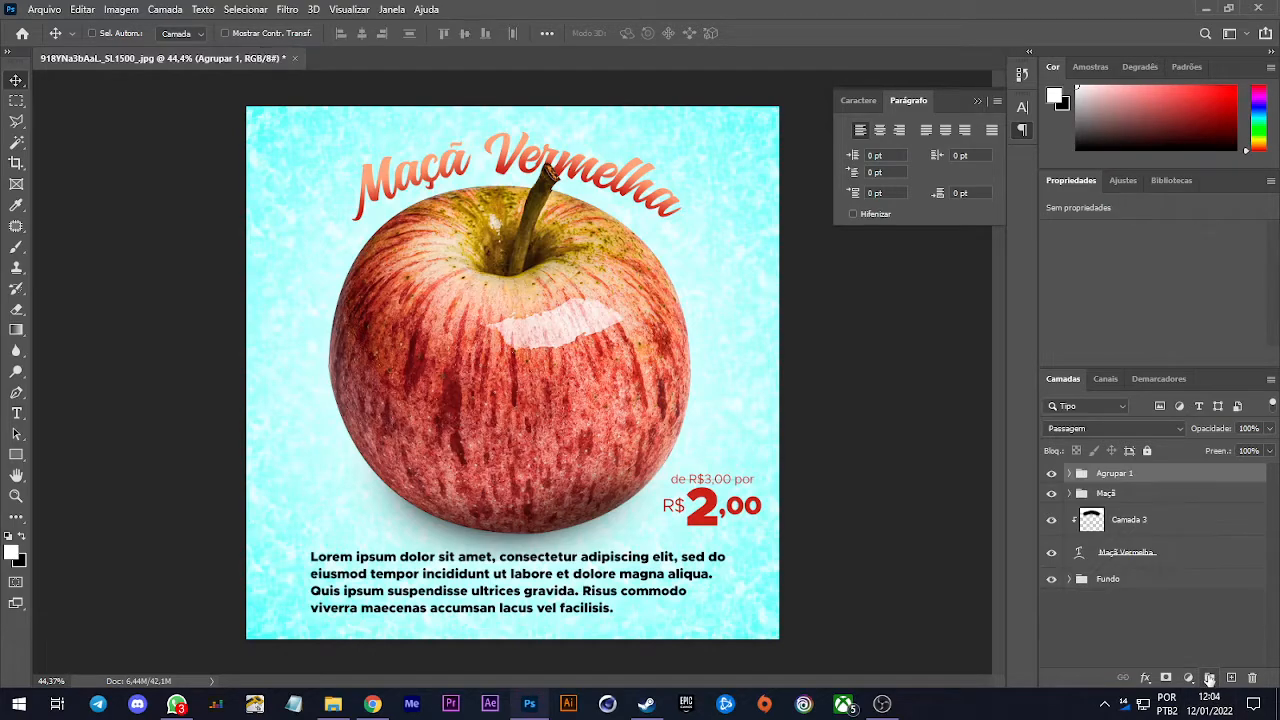
pyautogui.doubleClick(1120, 473)
pyautogui.write('Textos')
pyautogui.press('Return')
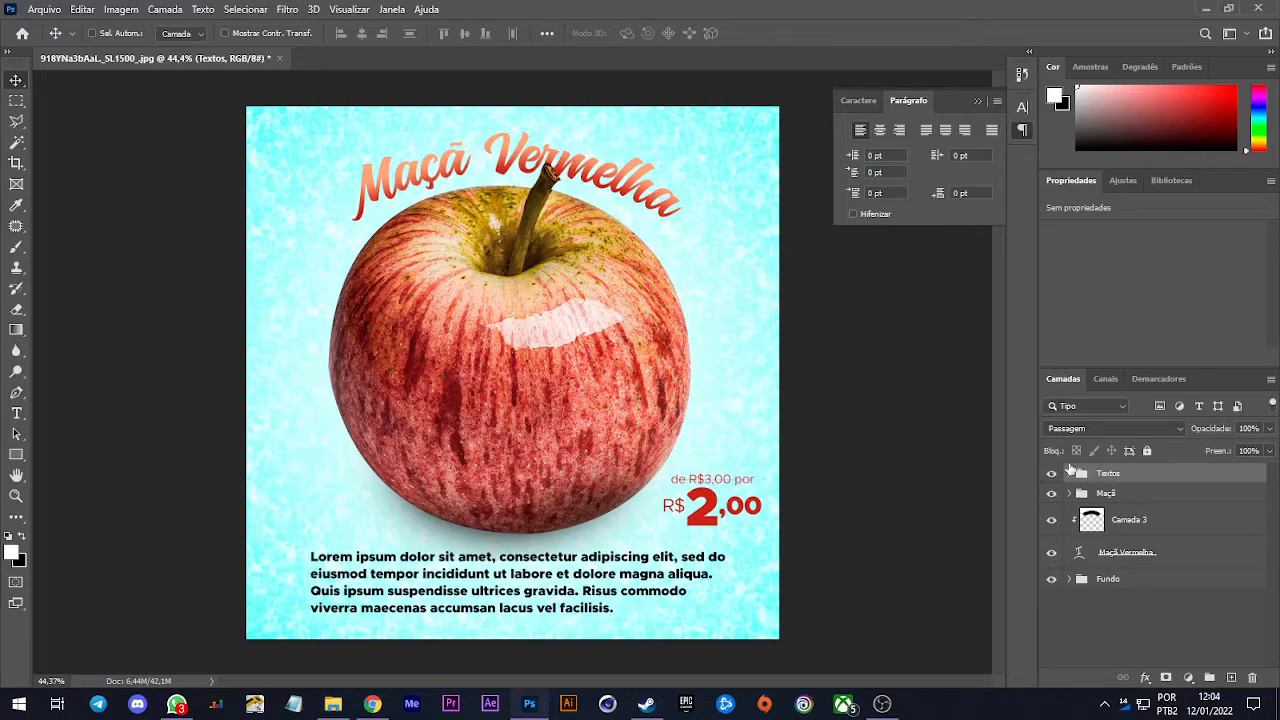
pyautogui.click(1052, 474)
pyautogui.click(1054, 475)
# Look over the character and paragraph settings once more and collapse them
pyautogui.click(866, 100)
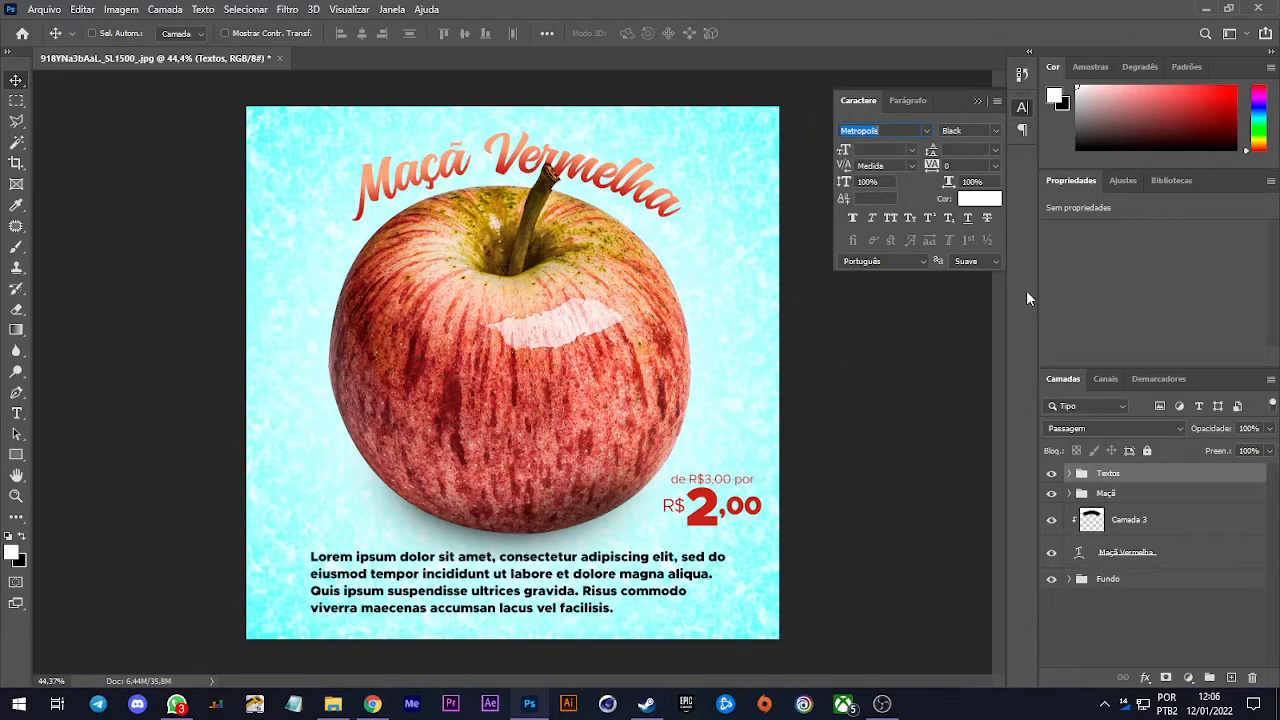
pyautogui.click(908, 100)
pyautogui.click(864, 106)
pyautogui.click(977, 102)
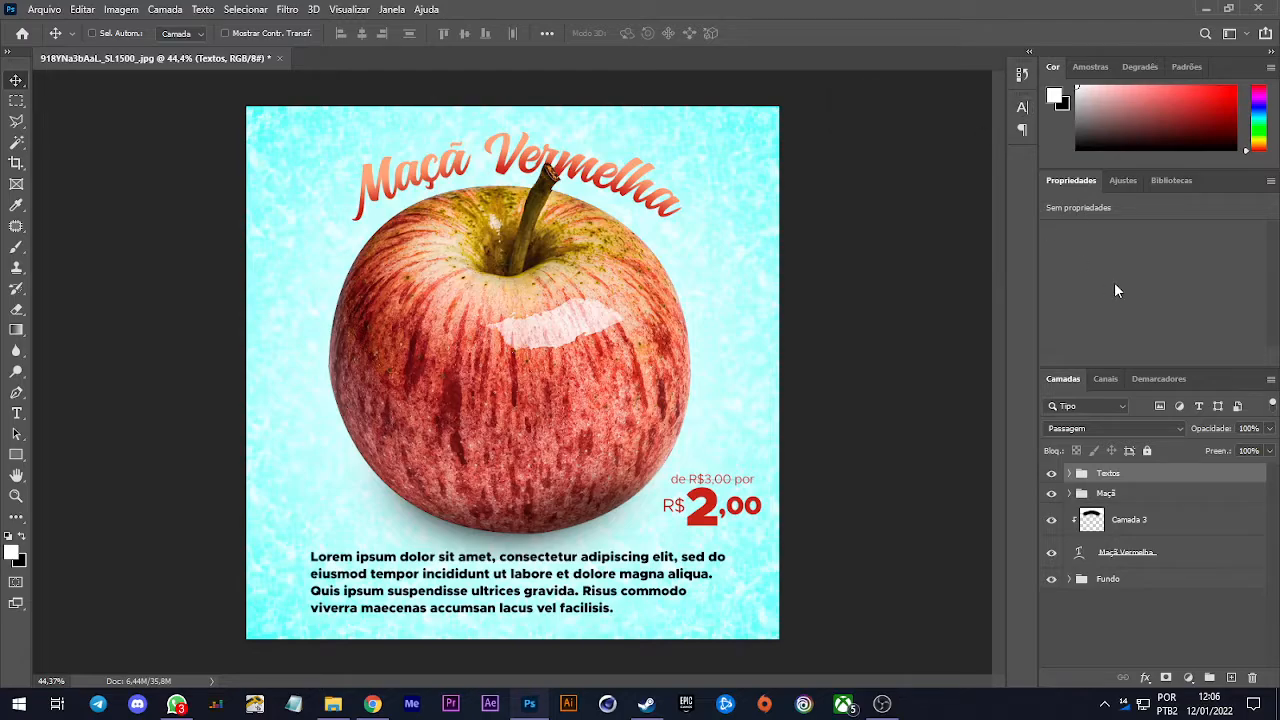